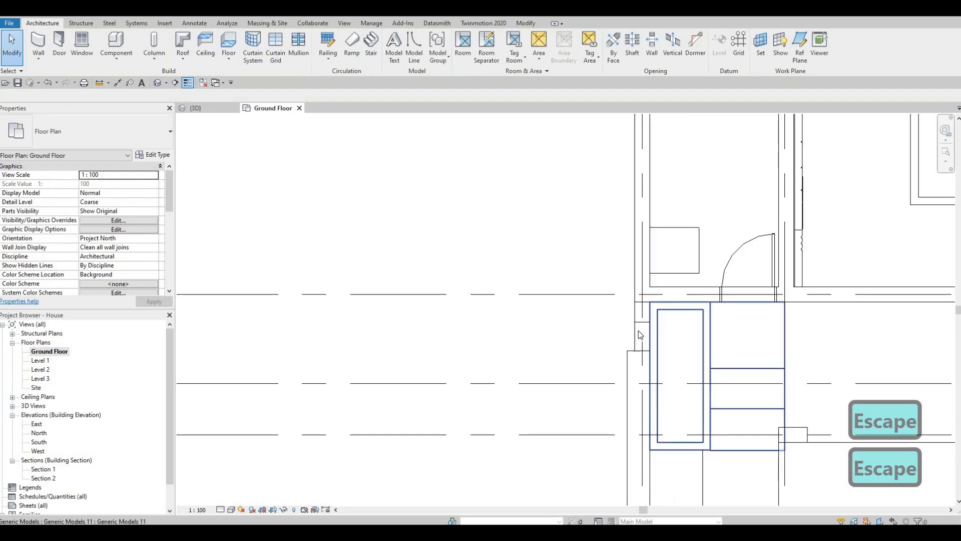
Examine the house and boundary walls along grid 1 on the ground floor plan, from the rear garden to the front.
key(Escape)
scroll(595, 311, down, 2)
middle_drag(639, 334, 596, 312)
scroll(596, 312, down, 4)
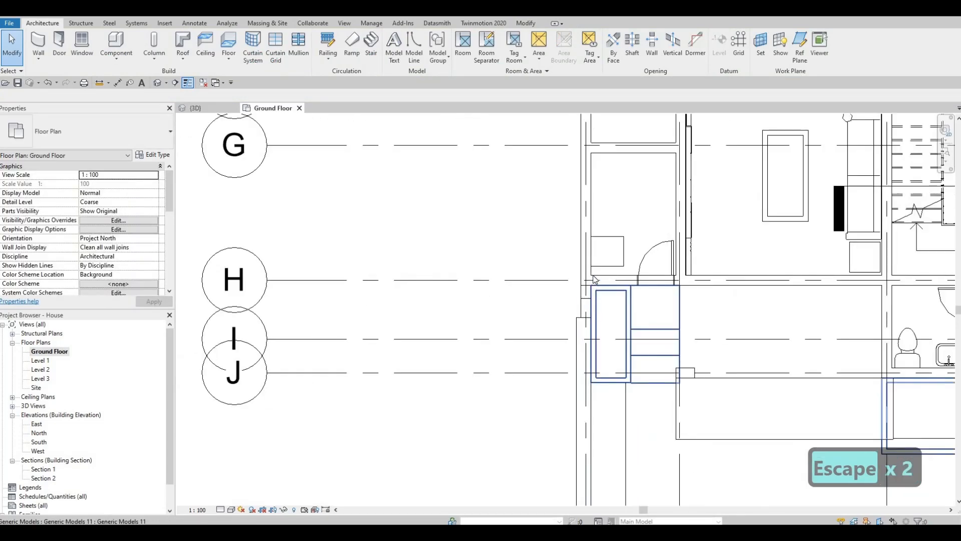
middle_drag(558, 260, 563, 344)
scroll(592, 144, down, 1)
middle_drag(593, 143, 580, 274)
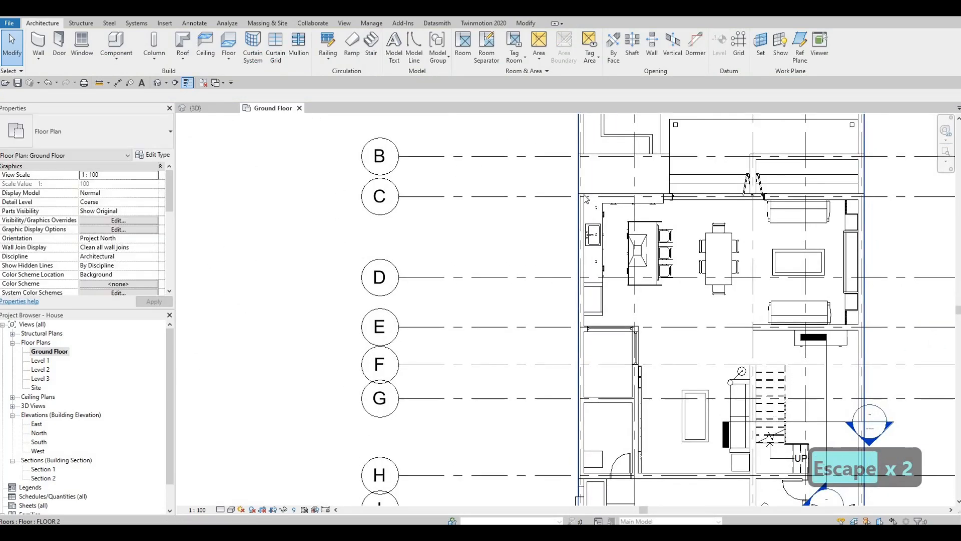
middle_drag(584, 134, 587, 193)
click(586, 241)
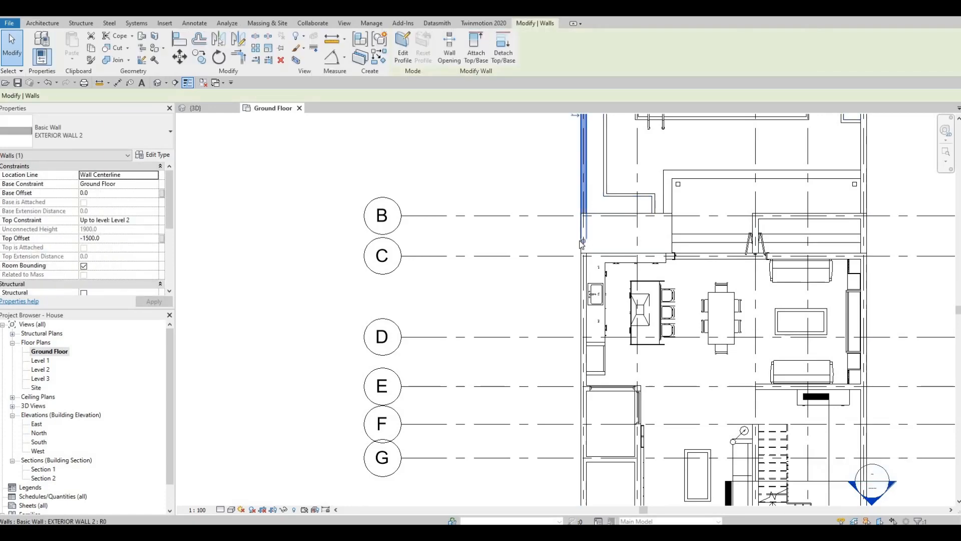
scroll(586, 235, up, 1)
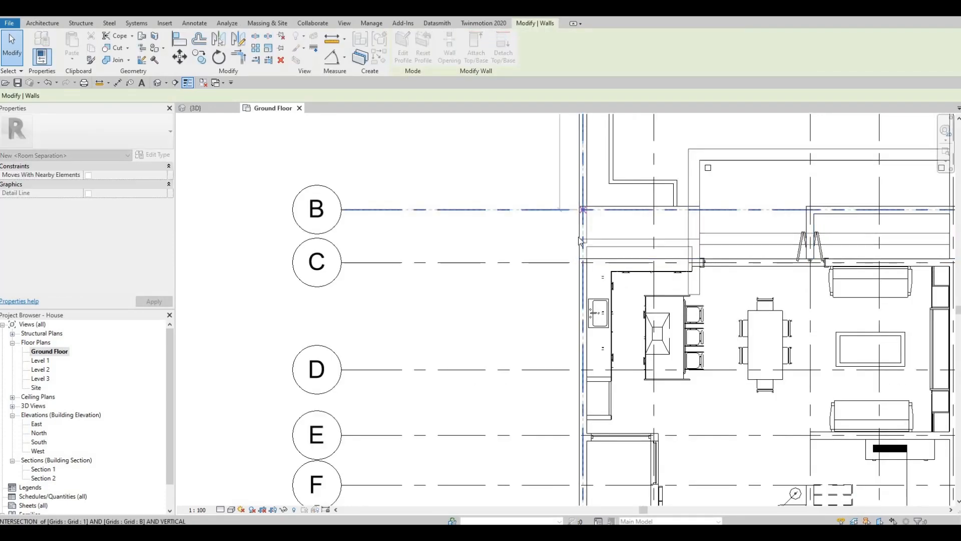
key(Escape)
scroll(580, 228, down, 2)
middle_drag(586, 306, 600, 233)
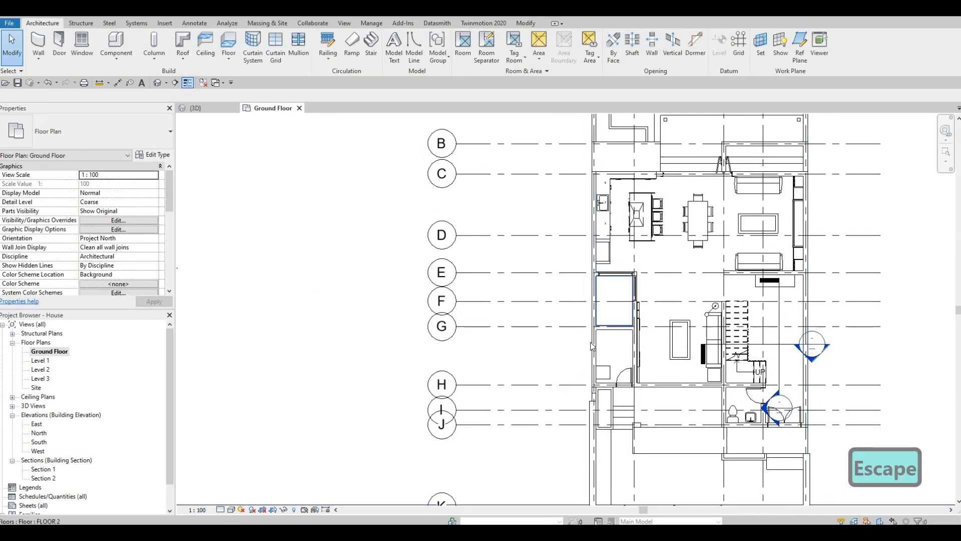
middle_drag(595, 312, 599, 239)
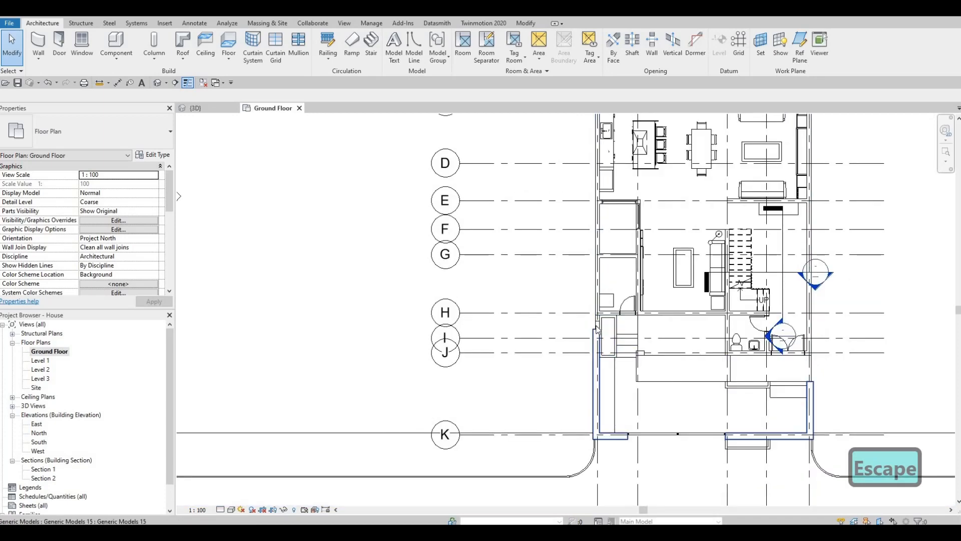
click(596, 329)
key(Escape)
Nudge the front stretch of side boundary wall between grids H and K outward, to about 1320 mm from the house's exterior wall.
scroll(598, 329, up, 2)
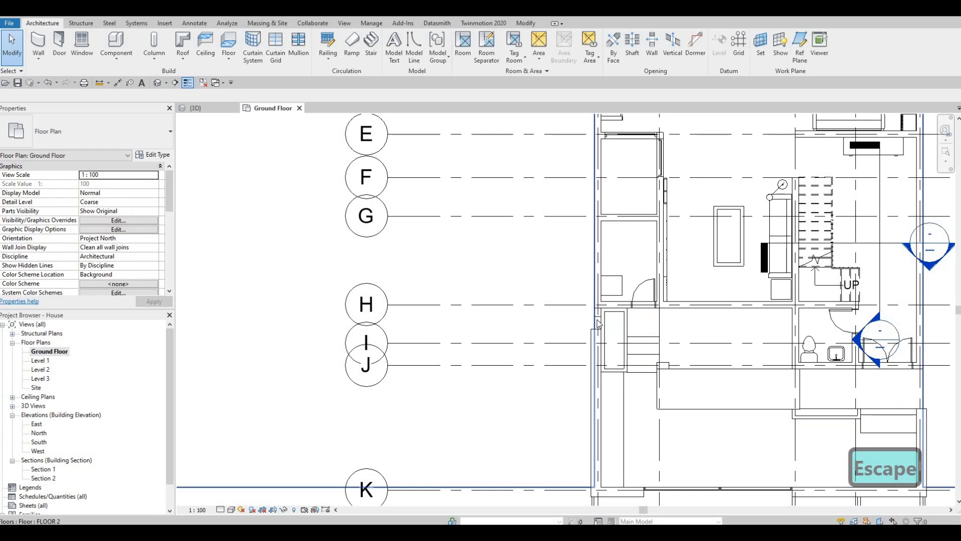
key(Tab)
click(599, 324)
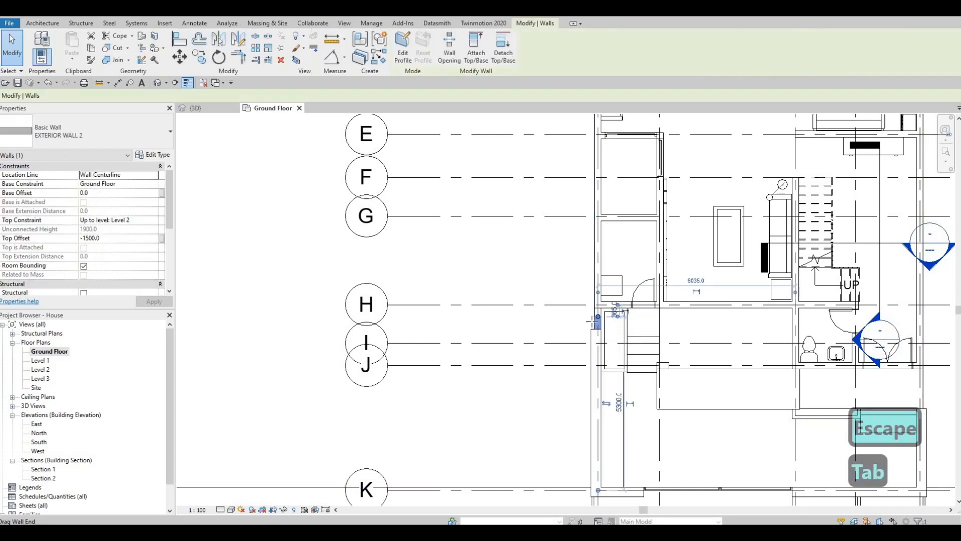
mouse_move(592, 322)
mouse_down()
mouse_move(566, 320)
mouse_move(592, 325)
mouse_up()
key(Left)
key(Left)
key(Left)
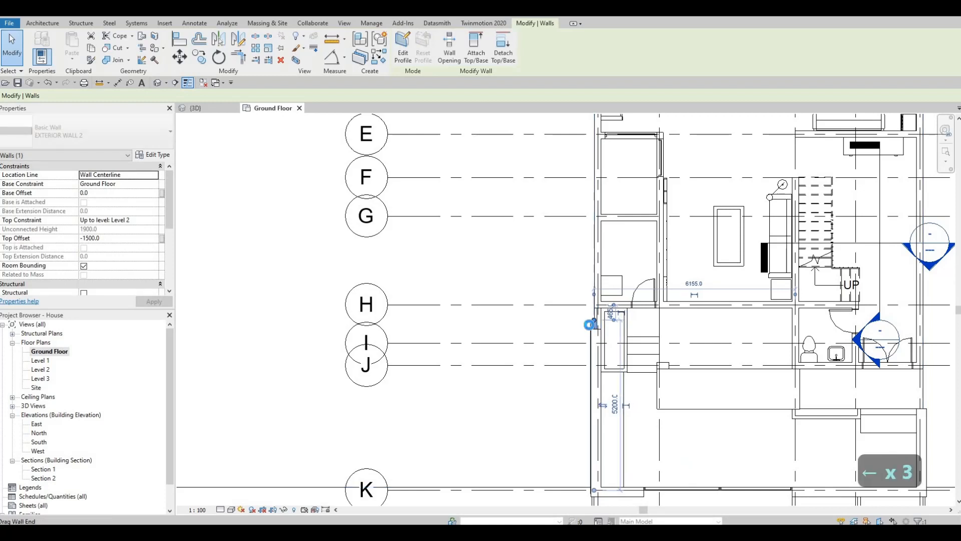
key(Left)
key(Left)
key(Left)
key(Left)
key(Left)
key(Left)
key(Left)
key(Left)
key(Left)
key(Left)
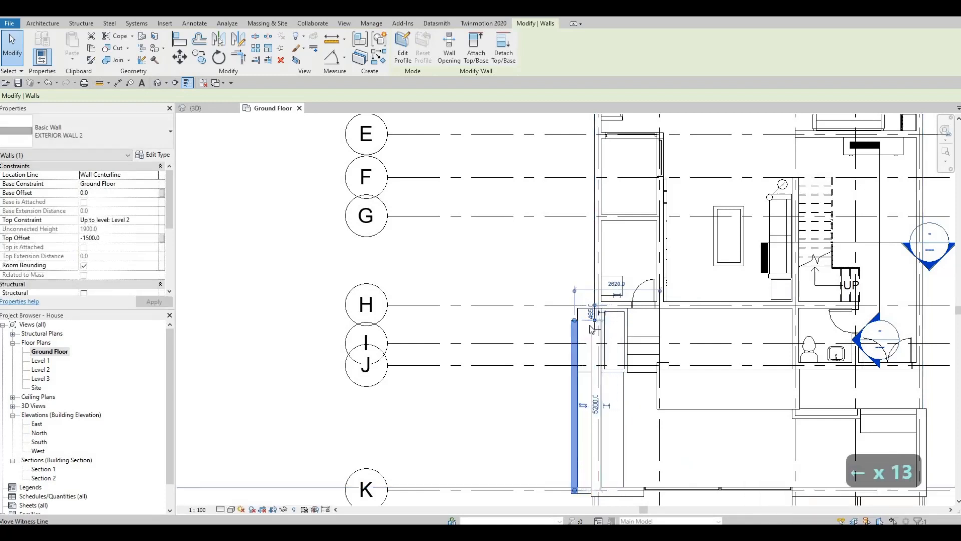
key(Left)
key(Left)
key(Left)
key(Left)
key(Left)
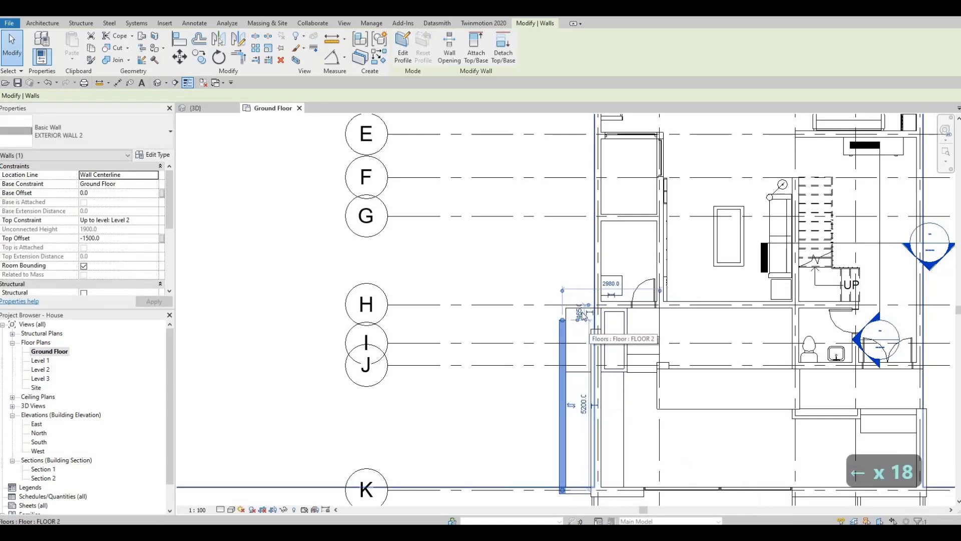
middle_drag(563, 395, 575, 330)
scroll(575, 335, down, 1)
key(Left)
key(Left)
key(Left)
key(Left)
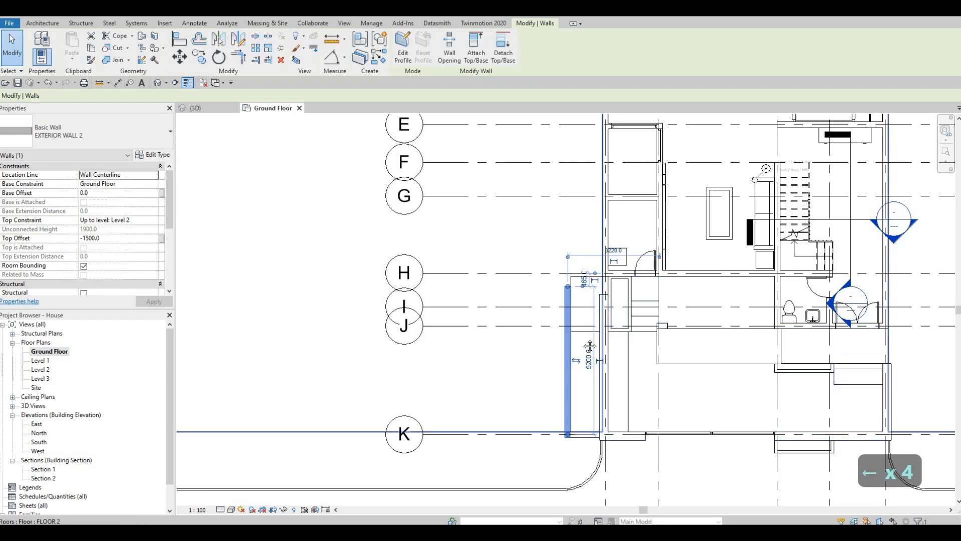
Look over the plan between the offset front boundary wall and the rear garden walls, and deselect the wall.
middle_drag(585, 154, 586, 313)
scroll(586, 313, down, 1)
middle_drag(584, 260, 576, 311)
middle_drag(585, 407, 584, 301)
middle_drag(664, 400, 662, 379)
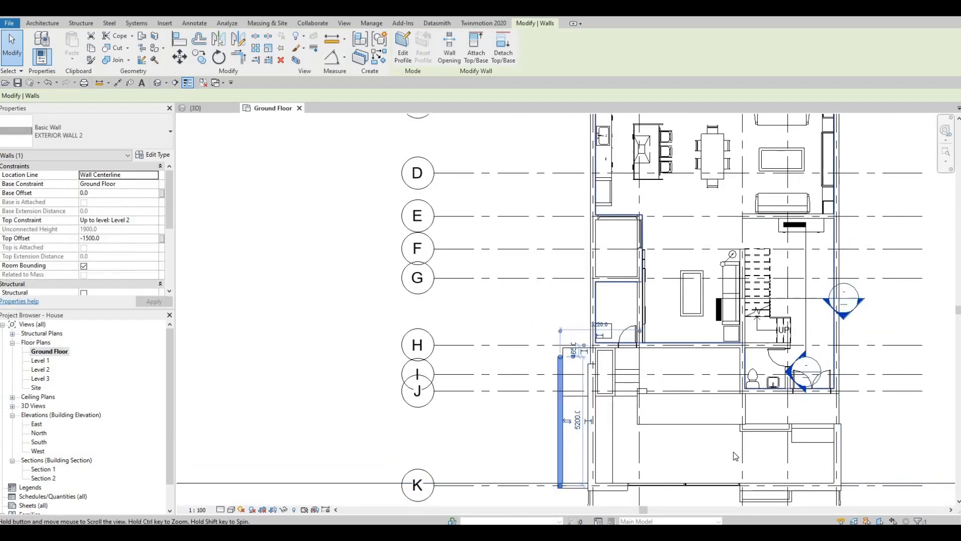
scroll(734, 456, down, 1)
middle_drag(798, 351, 766, 378)
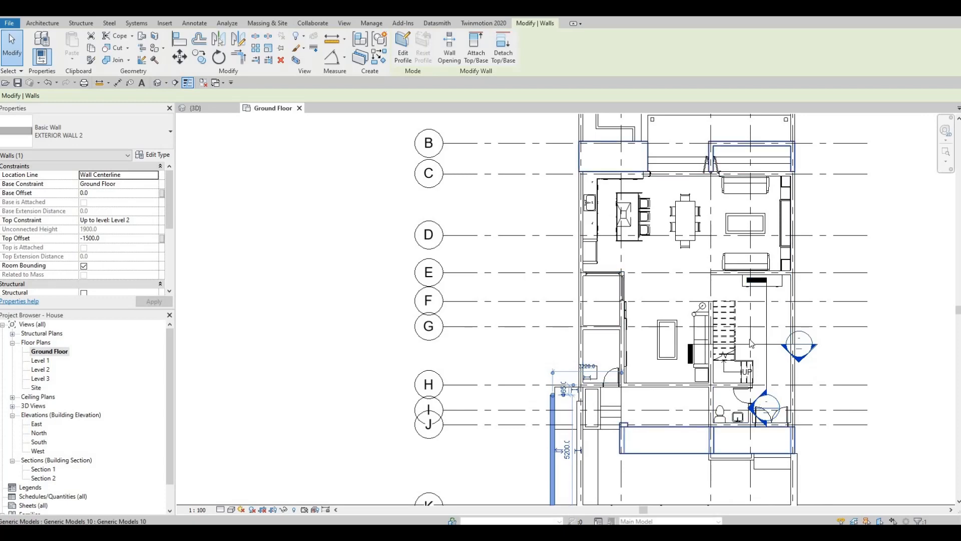
middle_drag(623, 111, 649, 215)
scroll(614, 233, down, 1)
key(Escape)
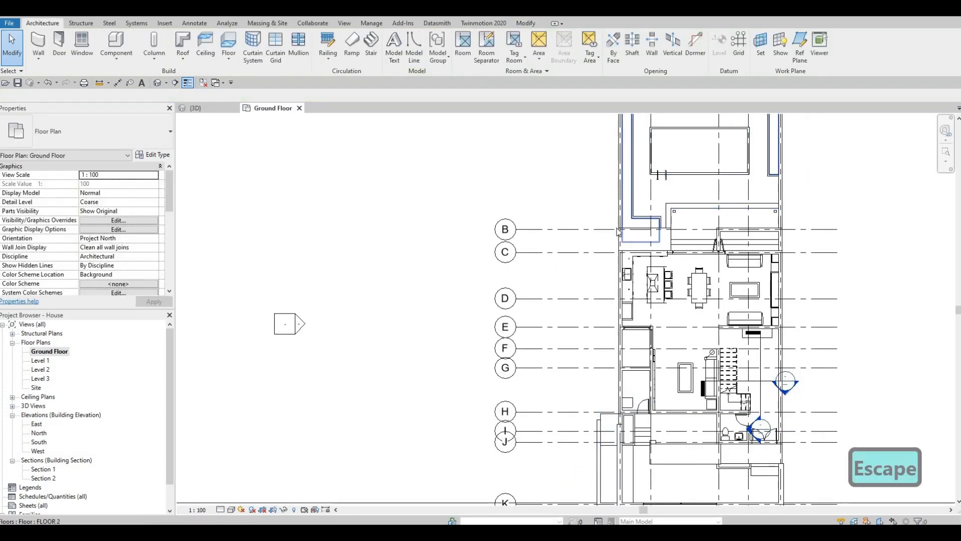
middle_drag(627, 425, 633, 412)
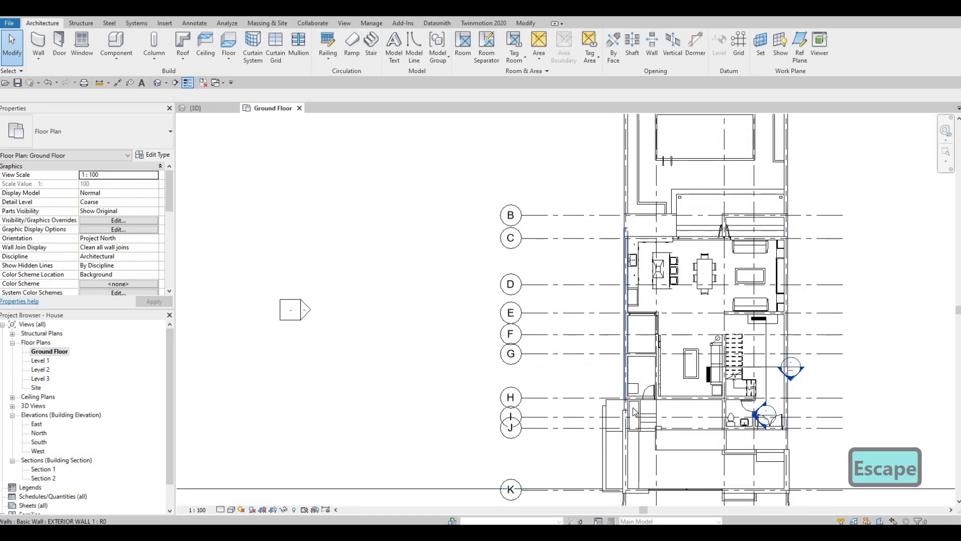
Align the rear stretch of side boundary wall with the outer face of the offset front stretch.
key(a)
key(l)
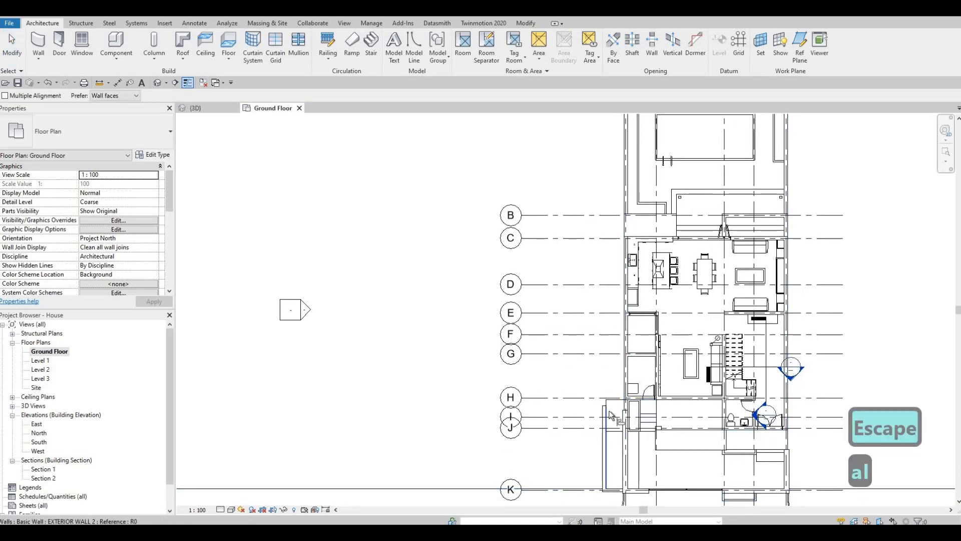
click(610, 414)
click(624, 362)
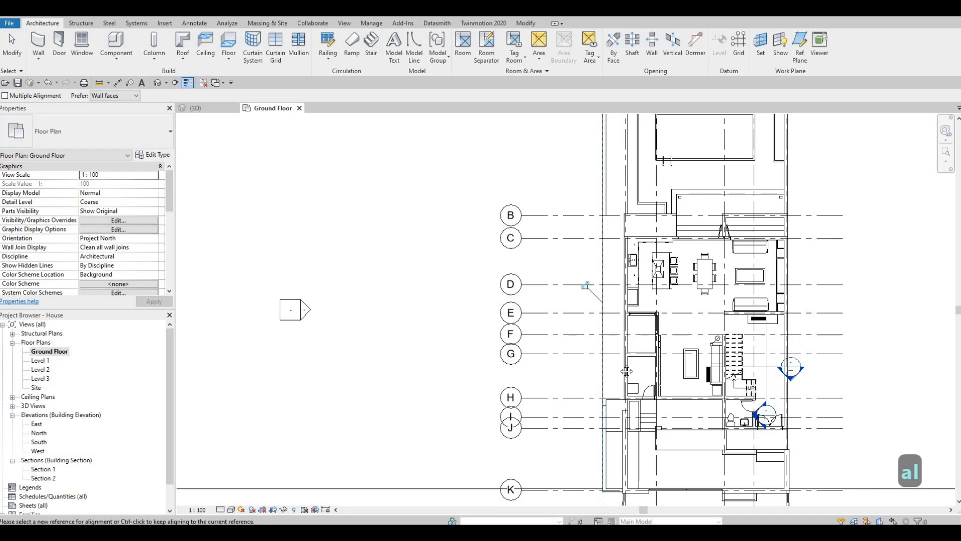
key(Escape)
middle_drag(615, 491, 617, 401)
key(Escape)
Select the front stretch of side boundary wall and reference its temporary horizontal dimension to the house's exterior wall.
scroll(620, 404, up, 2)
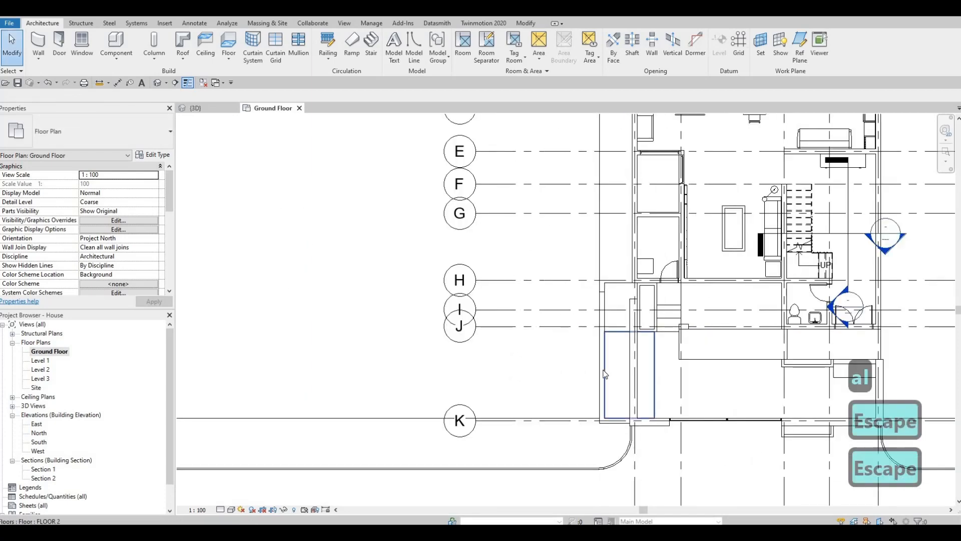
key(Escape)
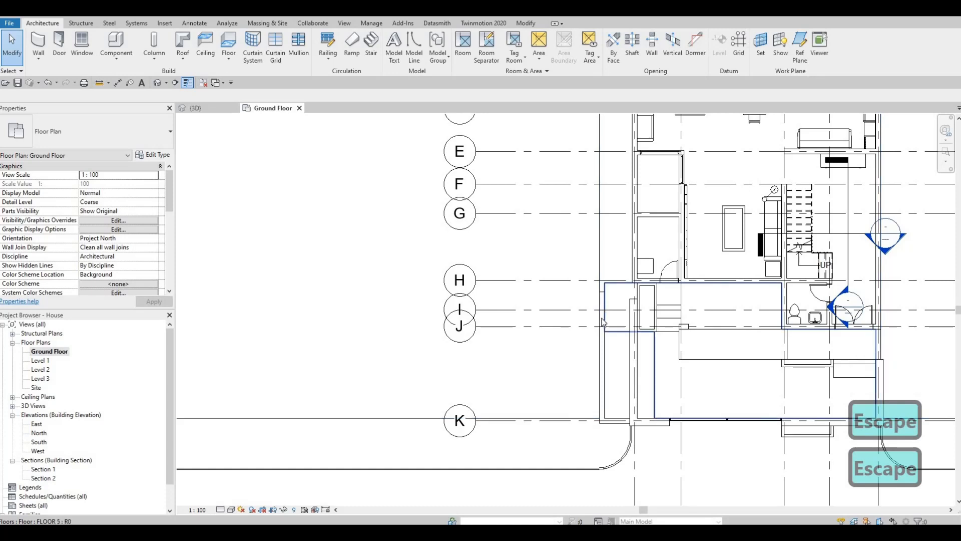
key(Tab)
key(Tab)
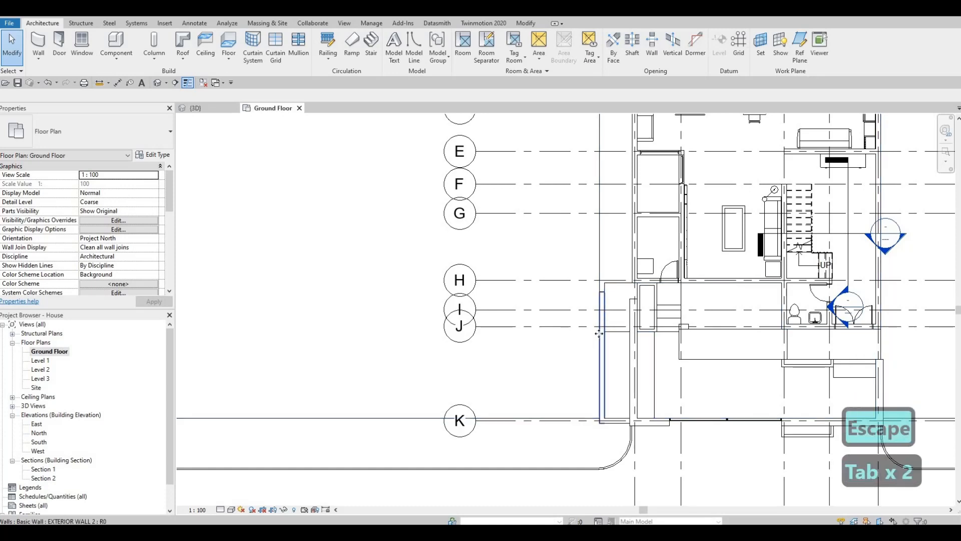
click(599, 334)
scroll(621, 306, up, 3)
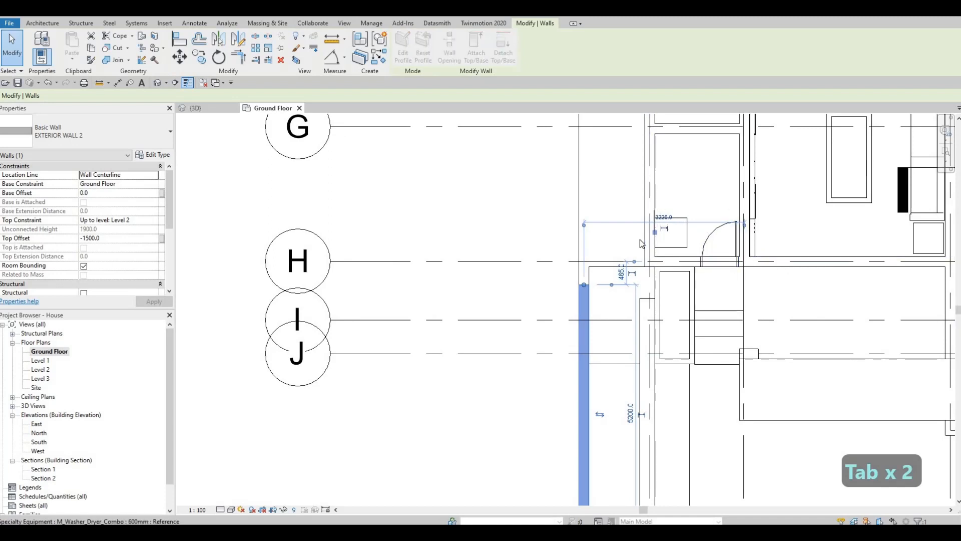
drag(655, 232, 650, 225)
Set the distance between the front boundary wall and the house's exterior wall to 2000 mm.
click(612, 217)
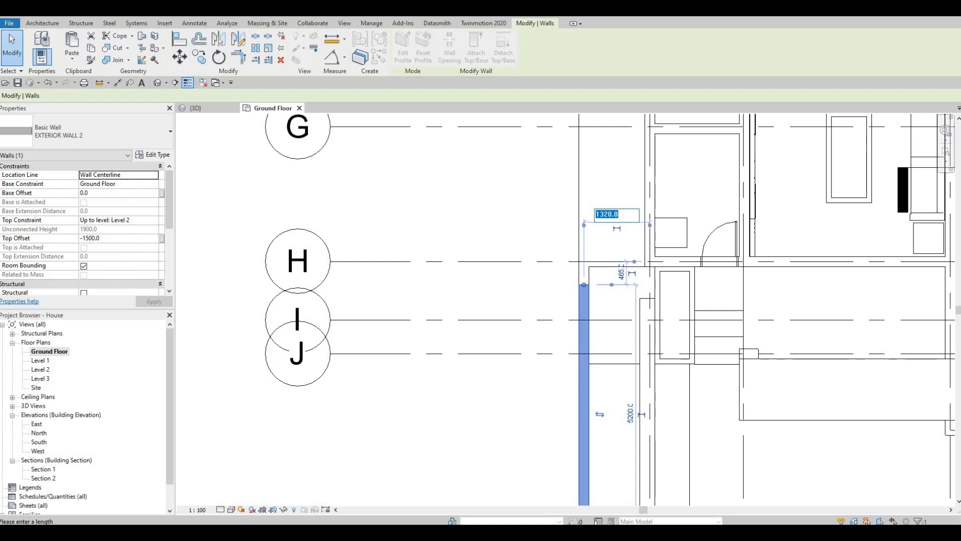
key(BackSpace)
key(BackSpace)
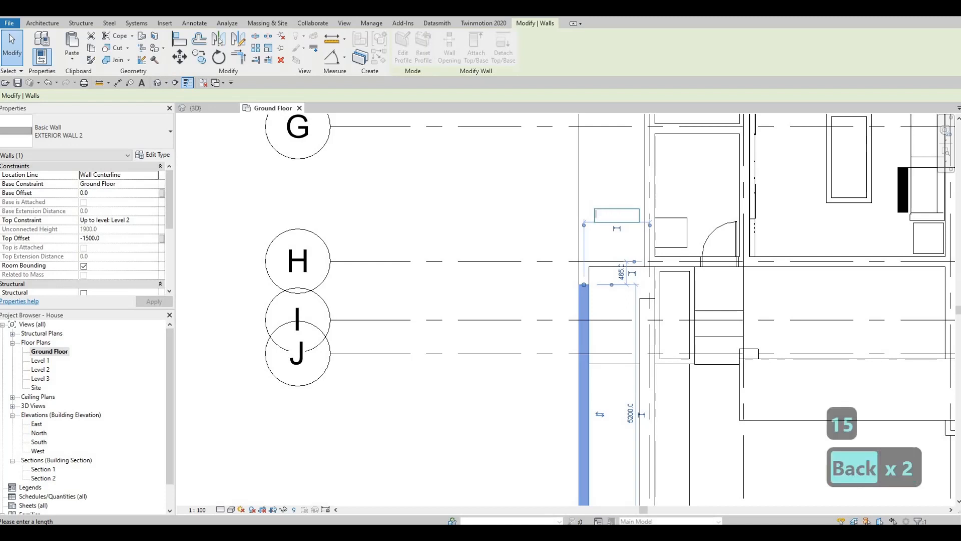
text(2000)
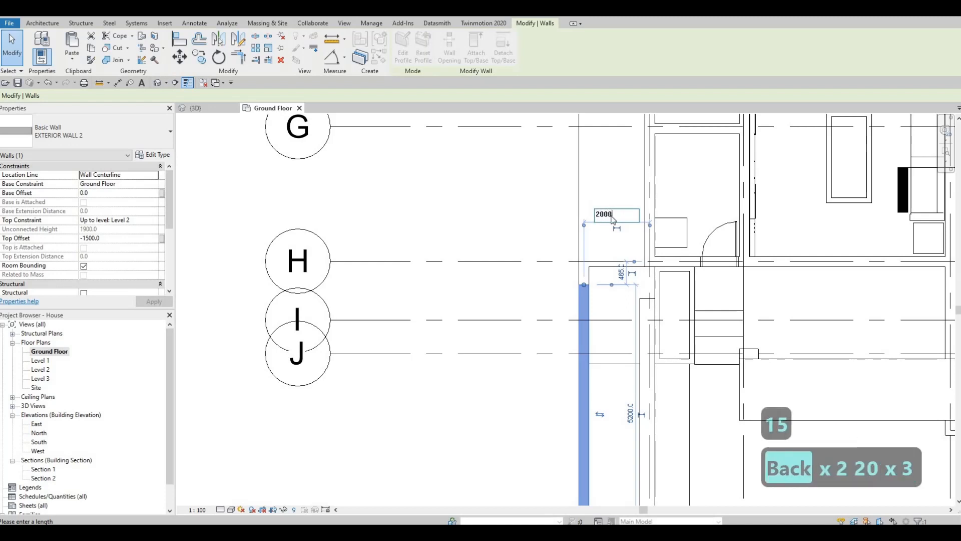
key(Return)
key(Escape)
key(Escape)
key(Escape)
Try to align the front boundary wall with the face of the rear stretch, and undo the alignment.
scroll(606, 280, down, 5)
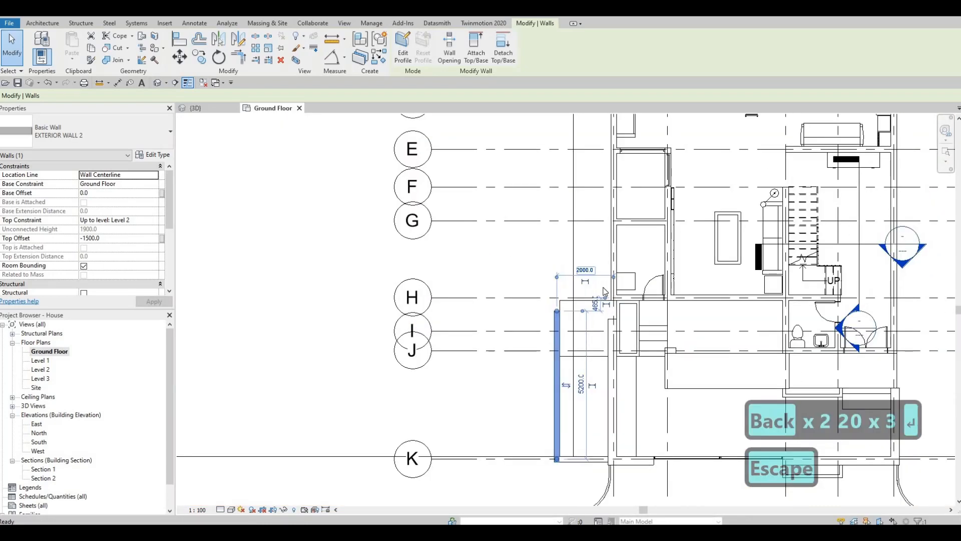
key(a)
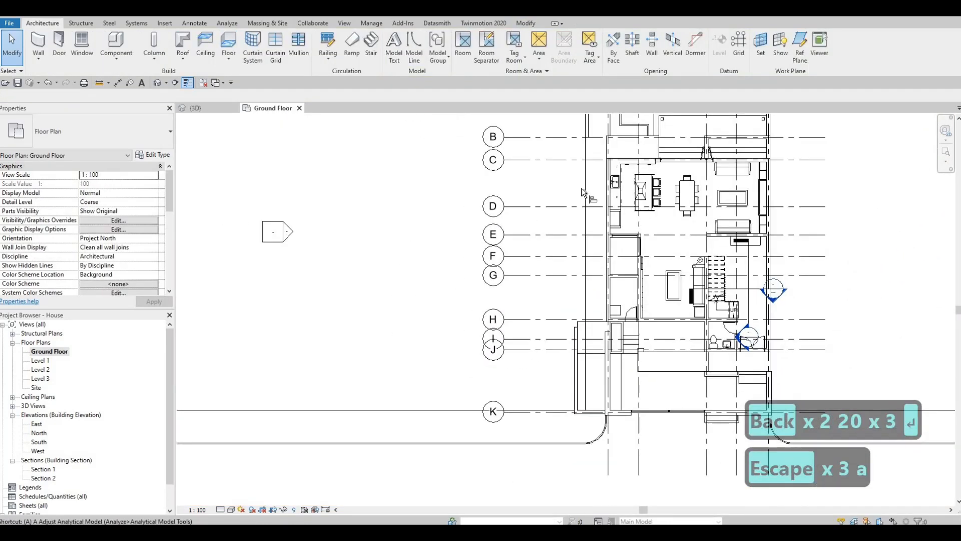
click(583, 128)
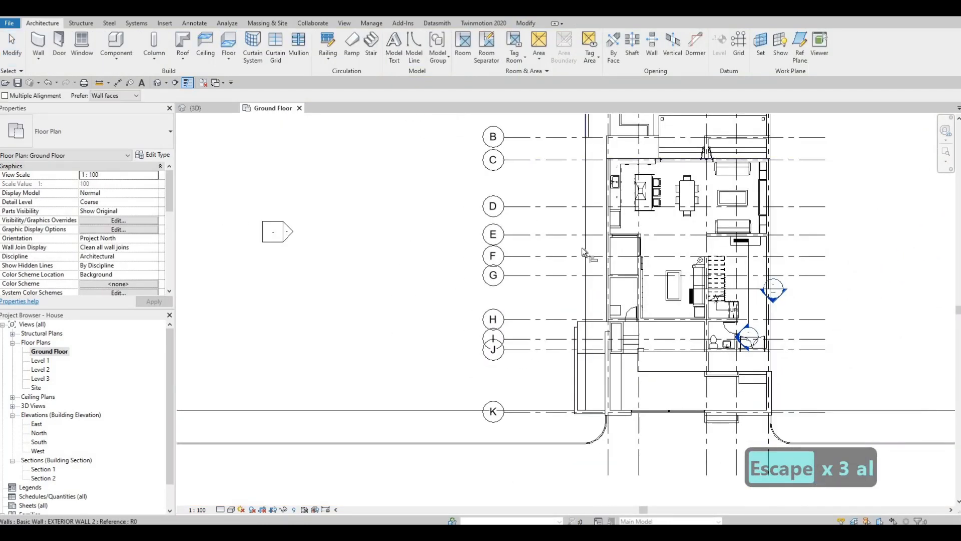
click(573, 334)
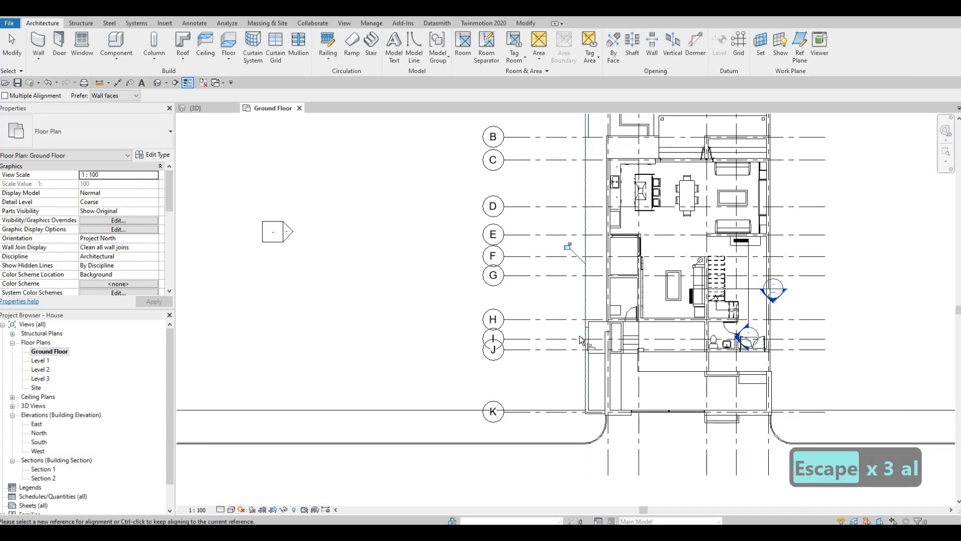
key(ctrl+z)
key(Escape)
key(Escape)
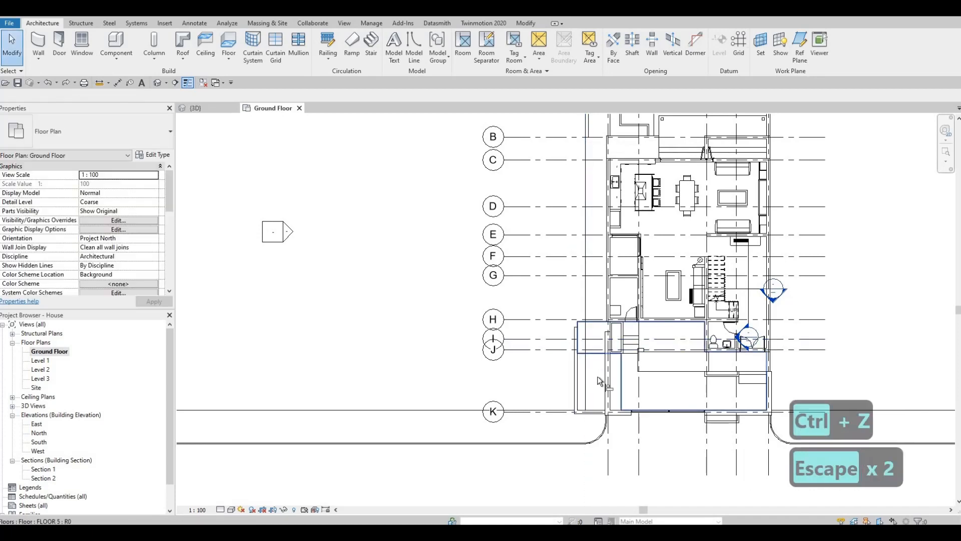
Align the rear stretch of side boundary wall with the outer face of the front stretch beside grids H to K.
key(a)
key(l)
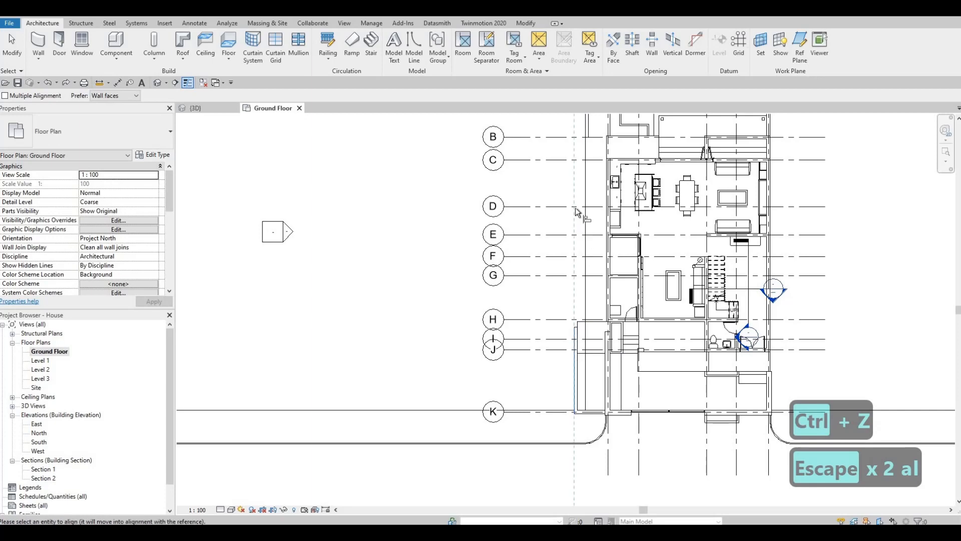
middle_drag(575, 208, 608, 250)
click(575, 187)
scroll(609, 250, down, 2)
key(Escape)
Open the default 3D view and inspect the moved boundary walls from above the side of the house.
middle_drag(597, 363, 597, 372)
scroll(597, 366, up, 3)
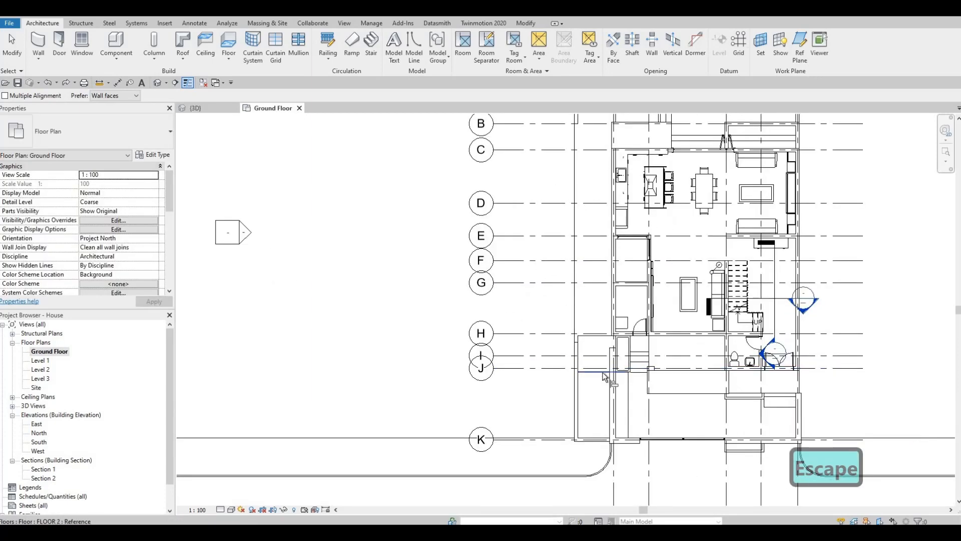
middle_drag(329, 182, 323, 149)
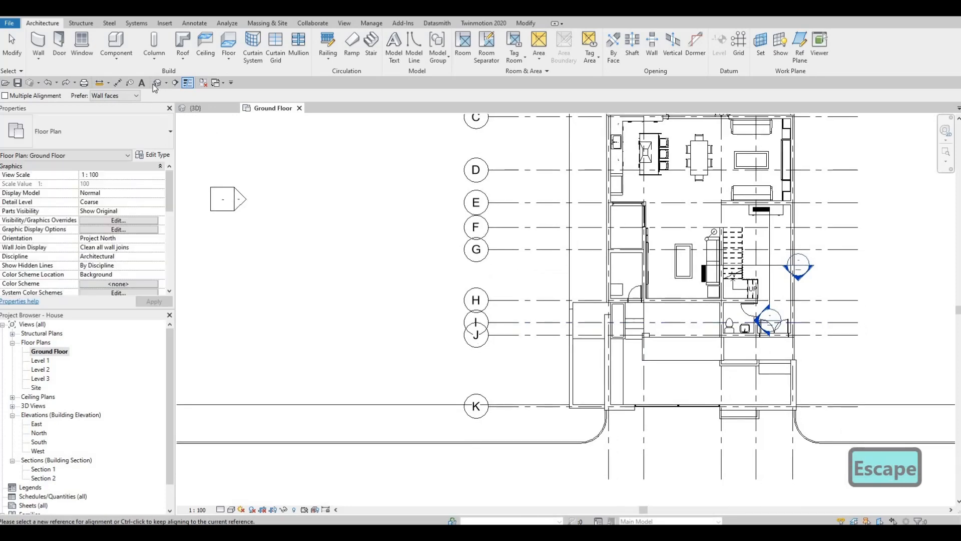
click(159, 84)
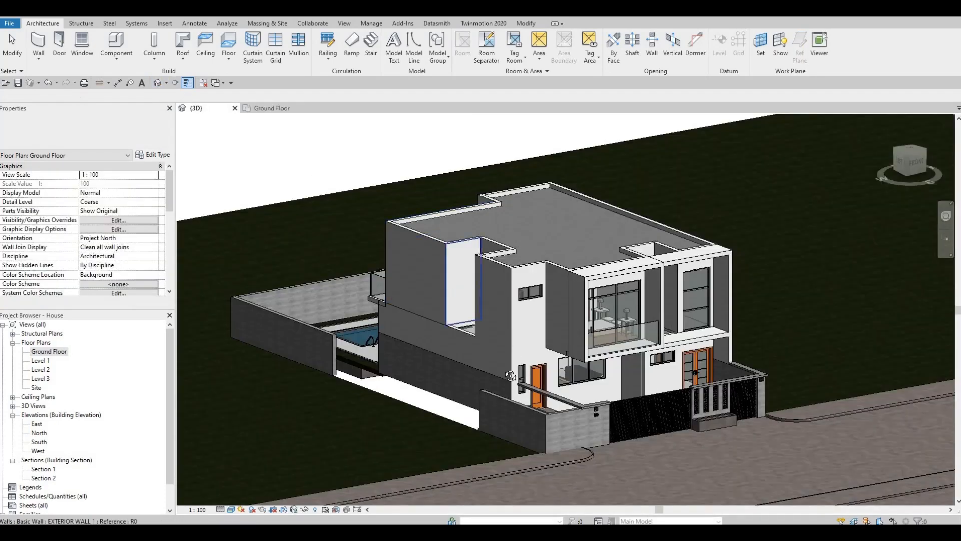
shift+middle_drag(449, 416, 626, 458)
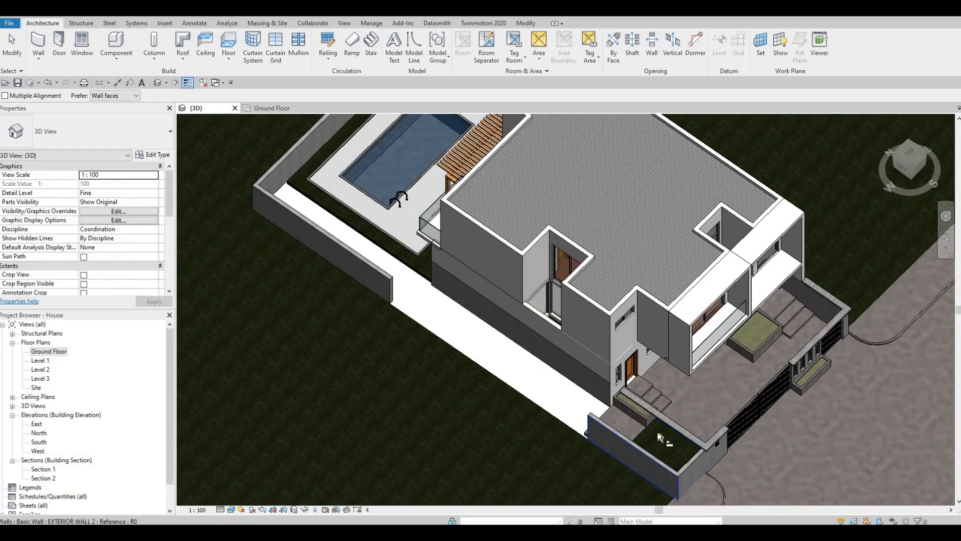
Inspect the front corner of the boundary wall and the paved entrance area in 3D, and open the Ground Floor plan.
middle_drag(689, 504, 701, 422)
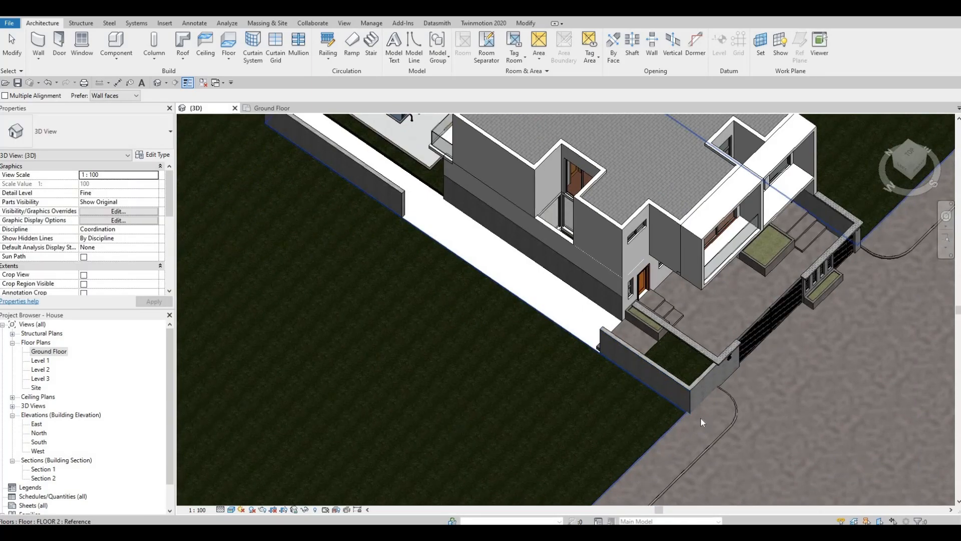
key(Escape)
shift+middle_drag(676, 458, 502, 247)
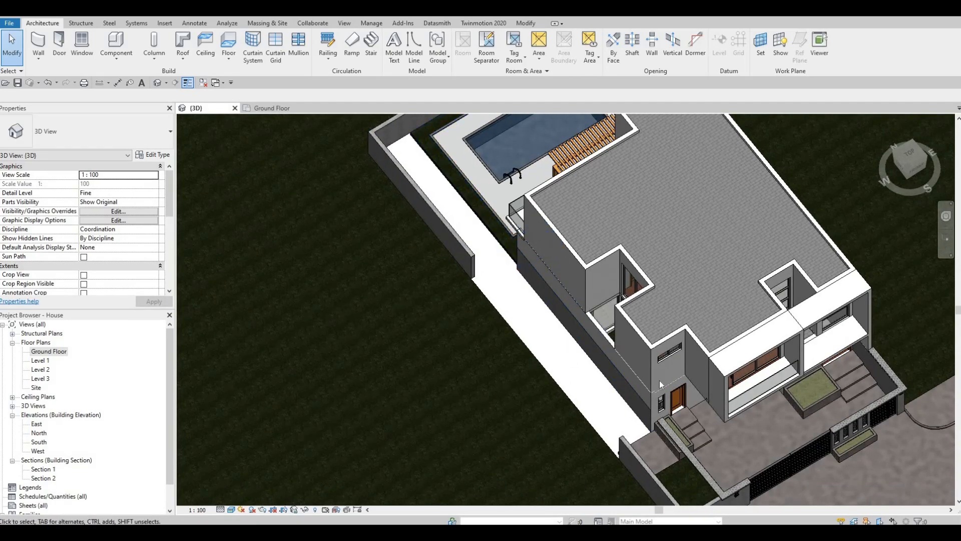
middle_drag(659, 380, 660, 328)
scroll(702, 376, up, 1)
middle_drag(667, 402, 689, 347)
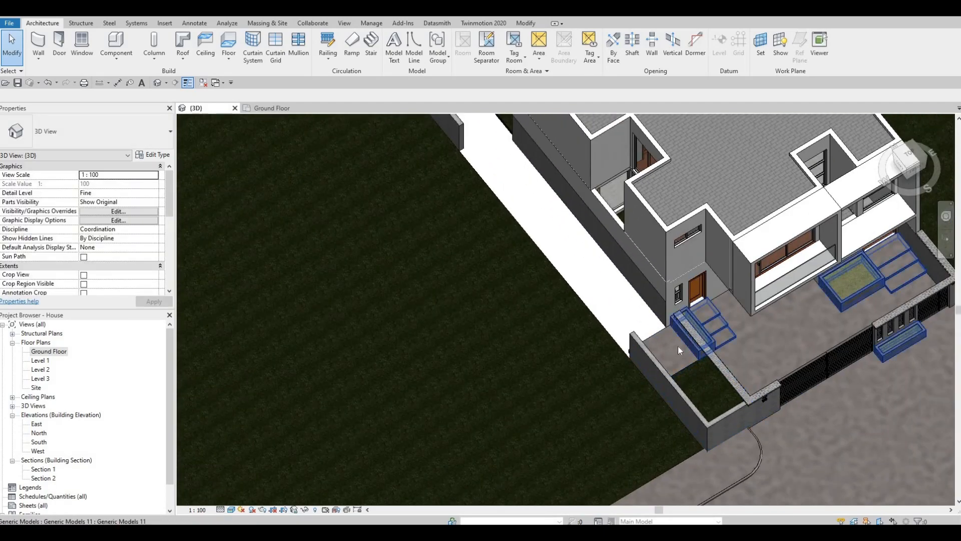
click(664, 342)
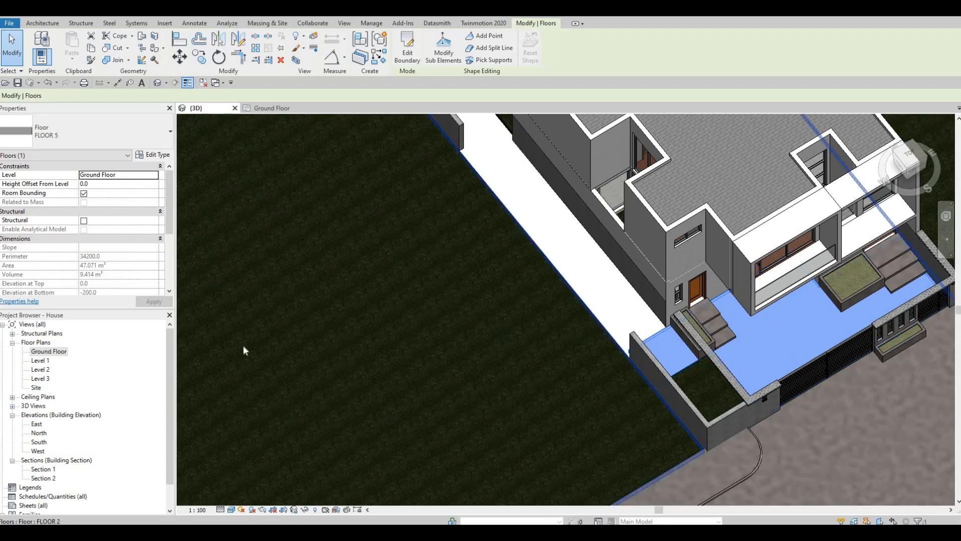
double_click(49, 351)
key(Escape)
key(Escape)
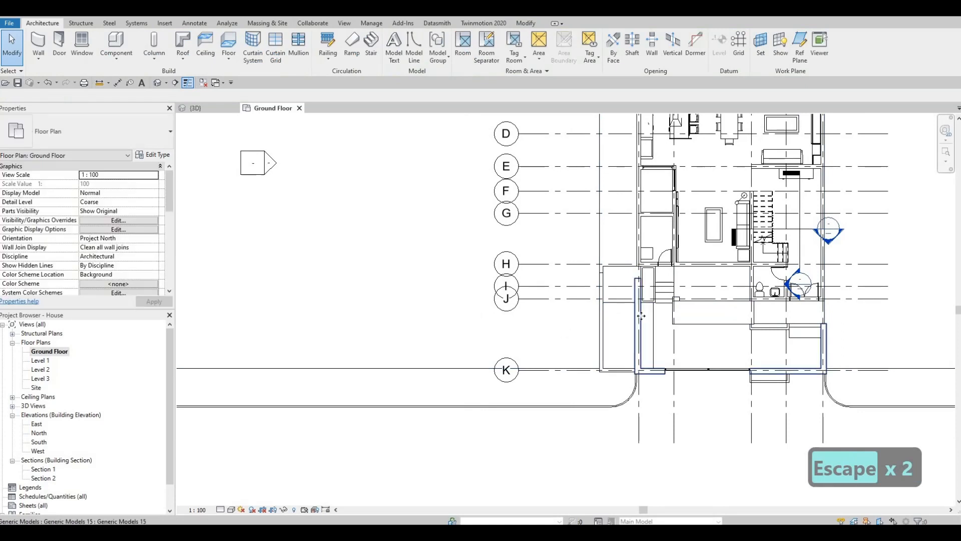
click(635, 326)
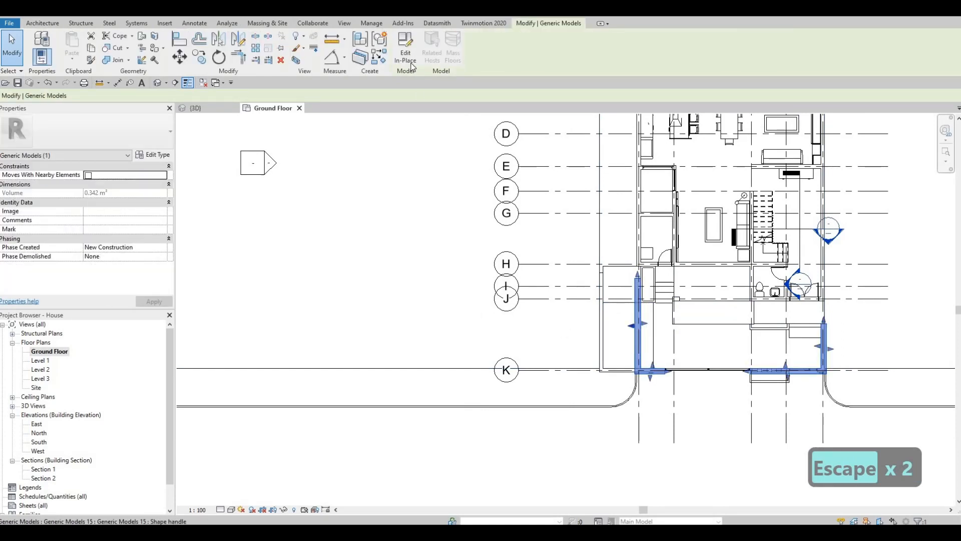
click(409, 59)
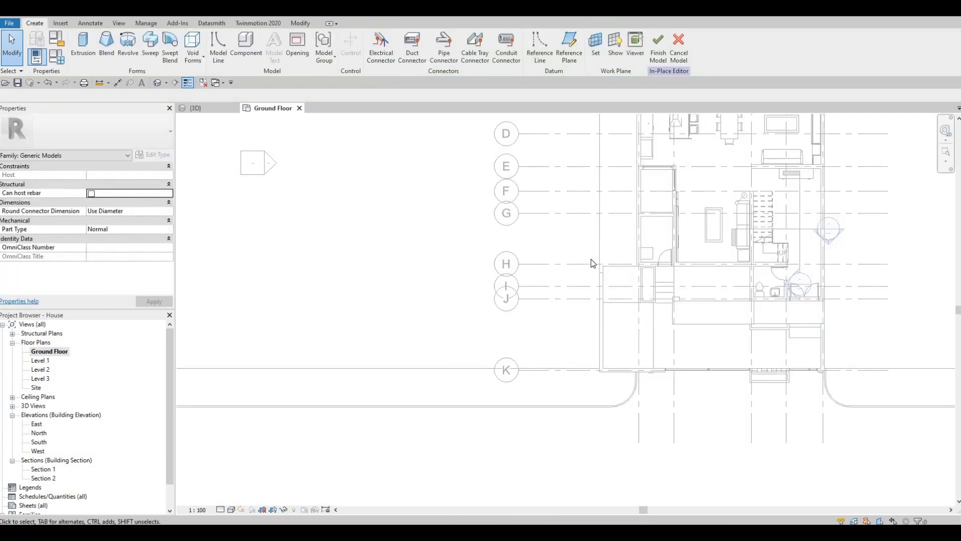
double_click(40, 361)
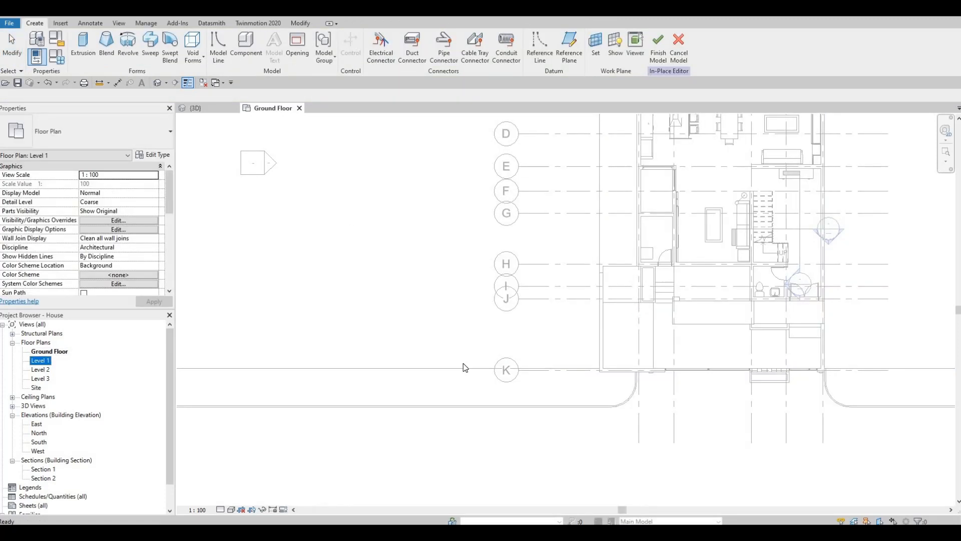
double_click(41, 369)
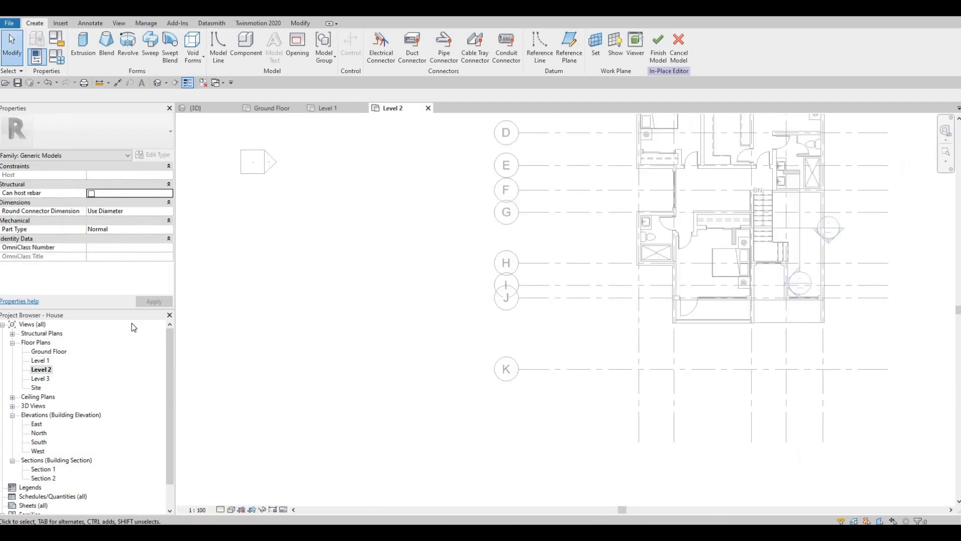
double_click(46, 352)
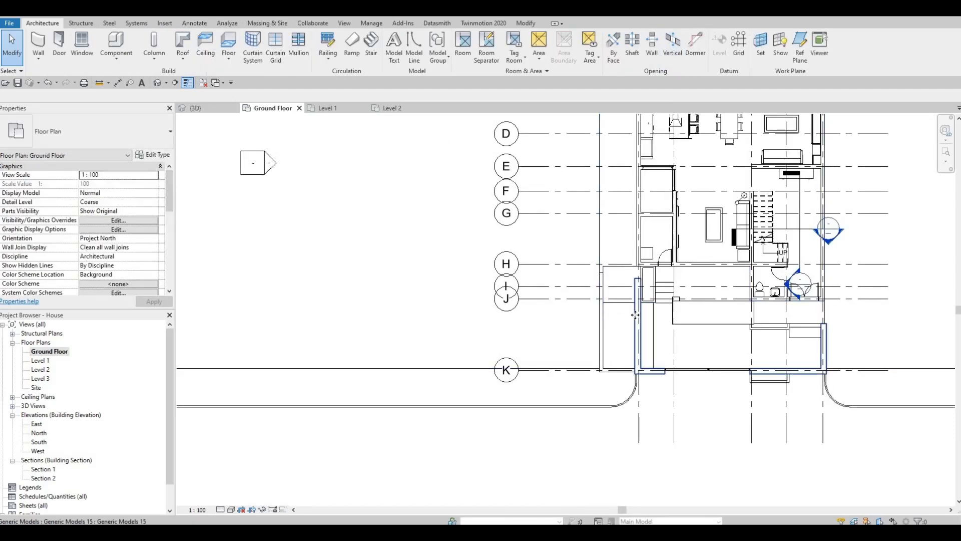
Stretch the boundary wall coping outward in the Ground Floor plan onto the moved side boundary wall between grids I and K.
click(637, 314)
scroll(637, 314, up, 3)
mouse_move(601, 335)
mouse_down()
mouse_move(610, 338)
mouse_move(575, 333)
mouse_move(598, 331)
mouse_up()
key(Escape)
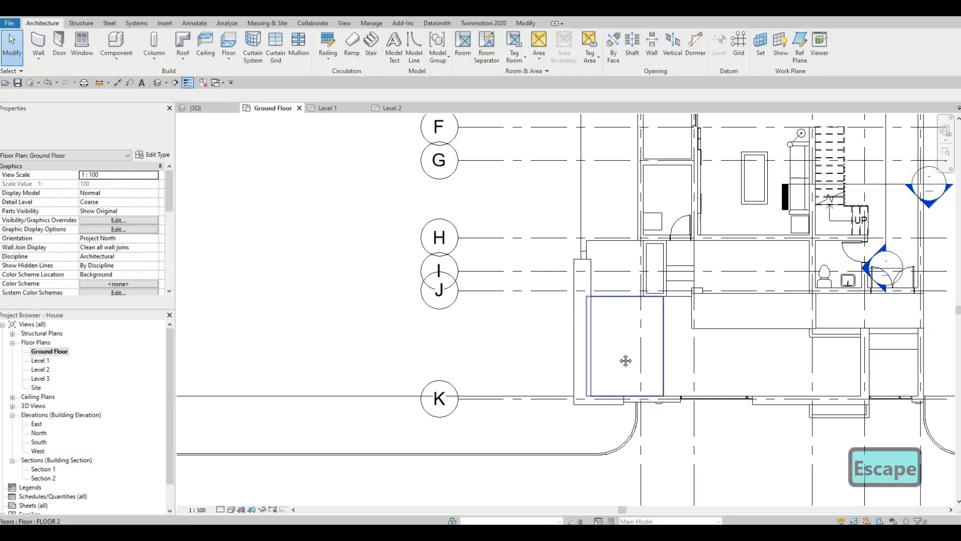
scroll(457, 496, down, 1)
click(809, 382)
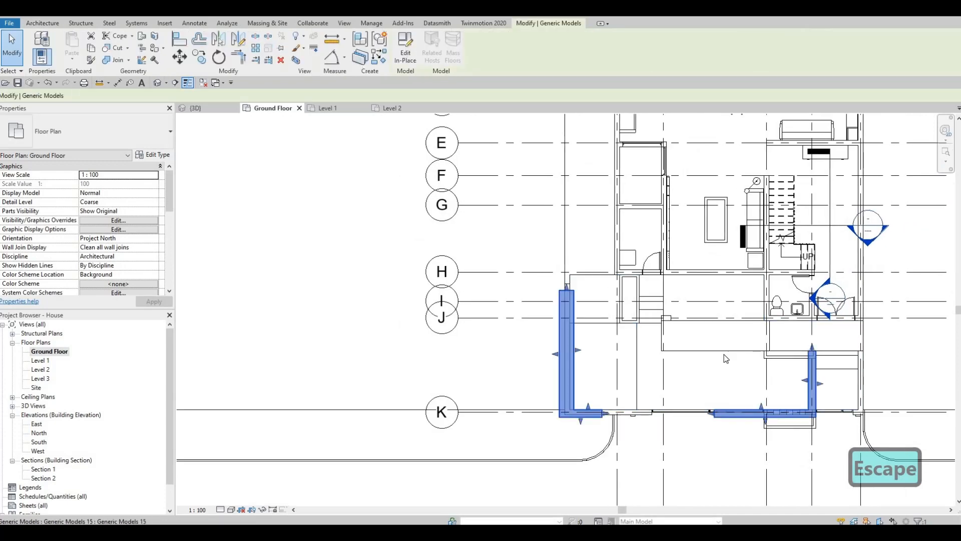
middle_drag(775, 379, 713, 360)
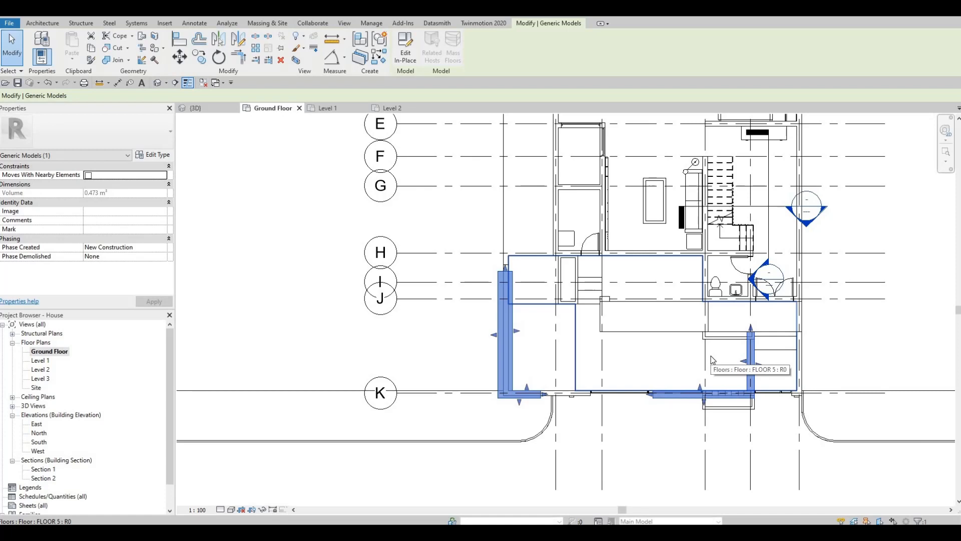
key(m)
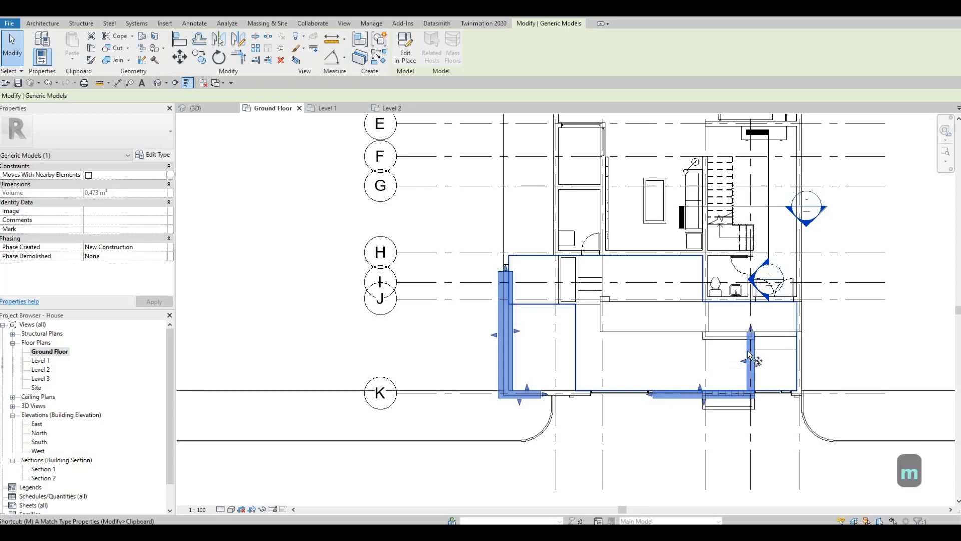
key(v)
scroll(747, 347, up, 3)
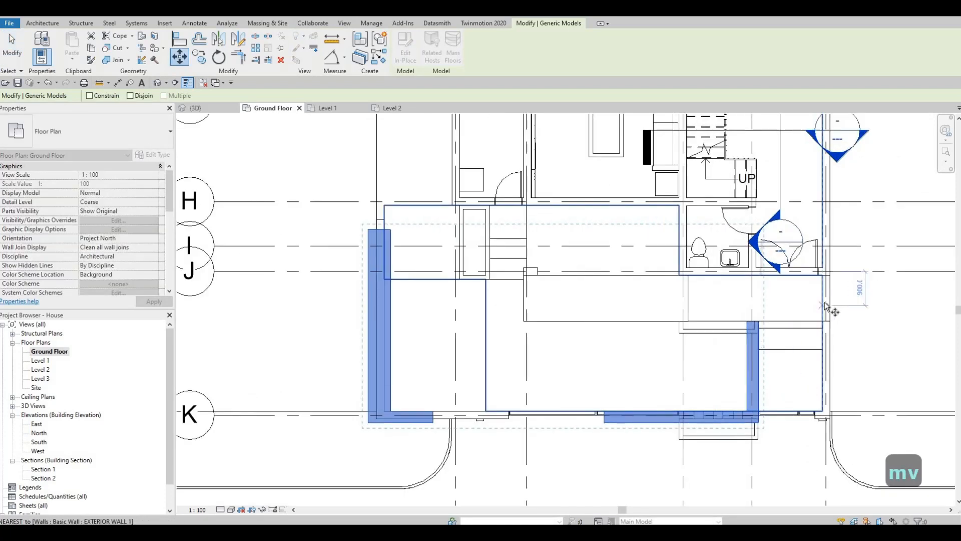
key(Tab)
key(Escape)
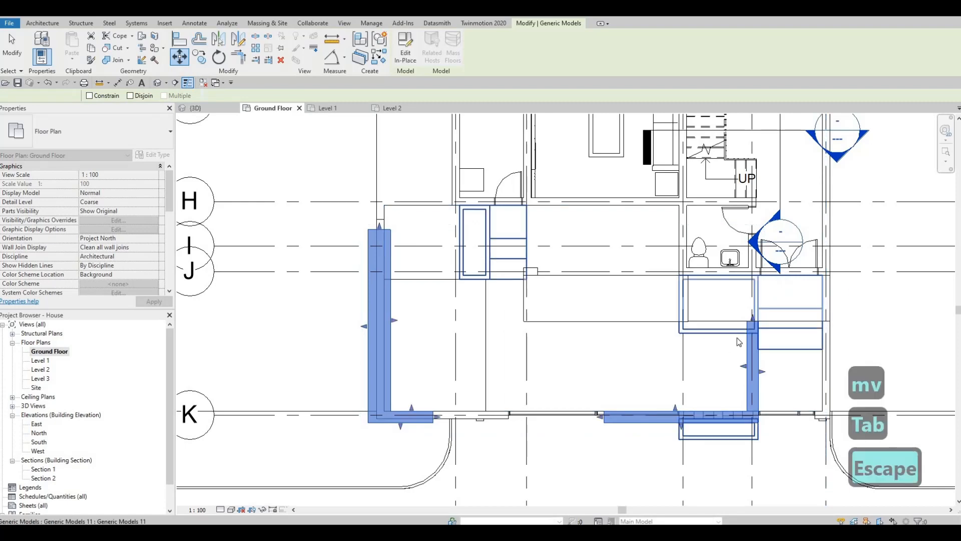
scroll(738, 342, down, 2)
key(Escape)
key(Escape)
key(Escape)
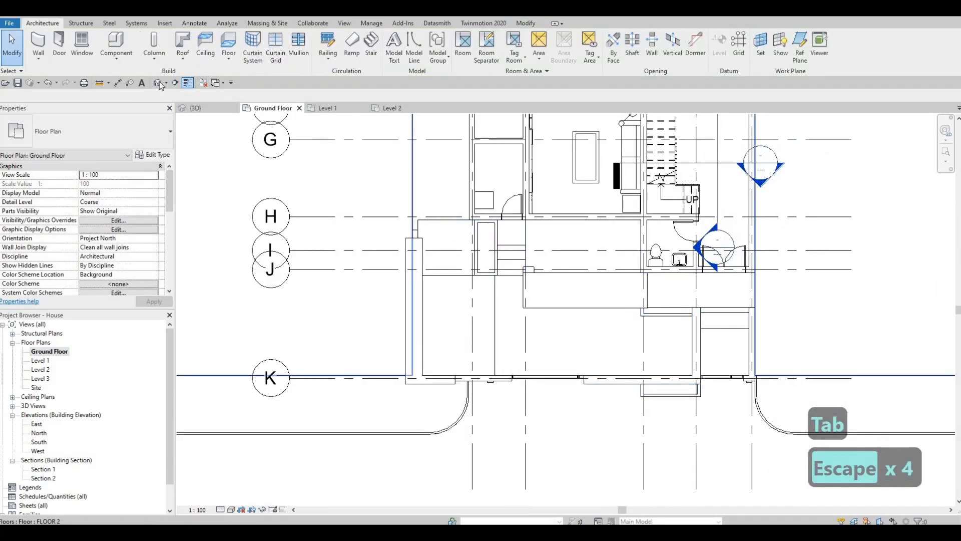
Delete the separate rear stretch of side boundary wall beside the swimming pool in the 3D view.
scroll(483, 260, down, 4)
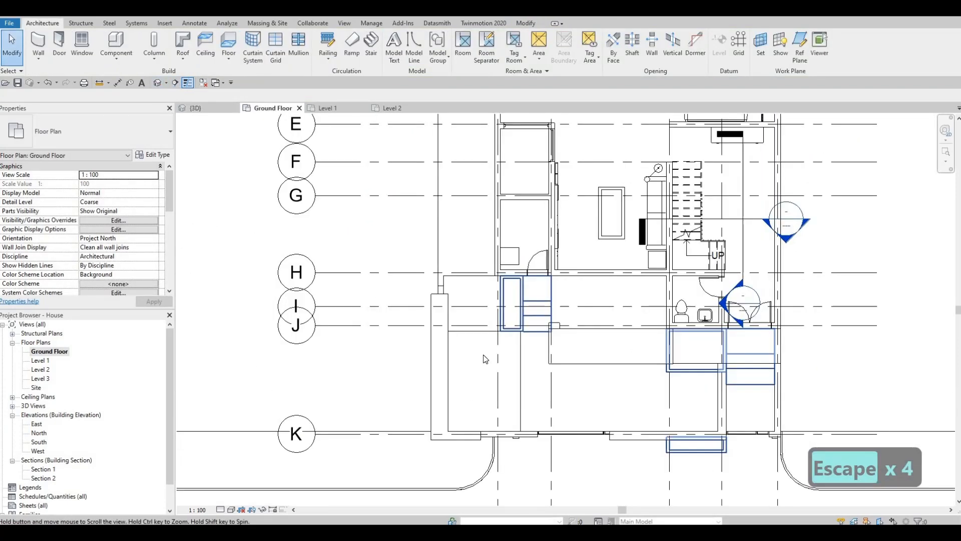
middle_drag(484, 250, 466, 271)
scroll(467, 257, down, 3)
click(467, 263)
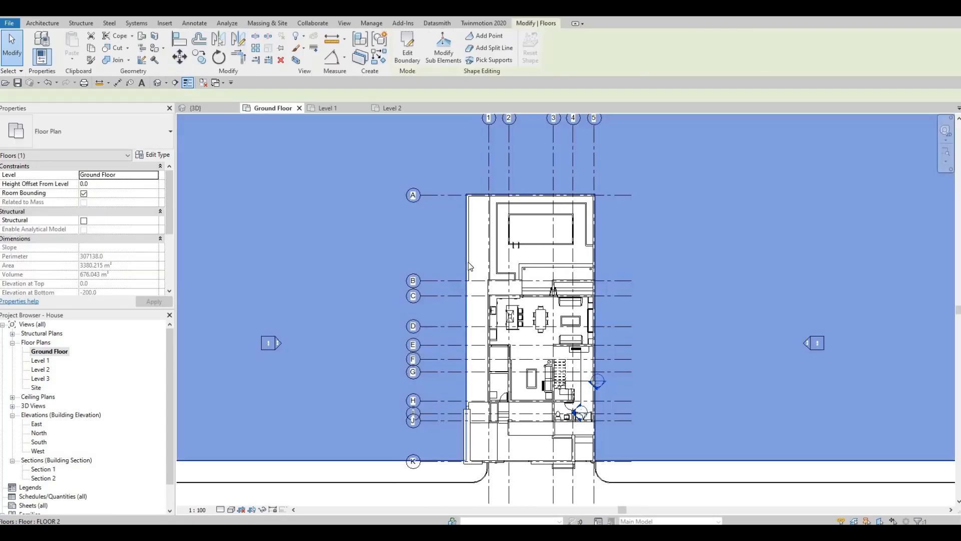
key(Escape)
click(469, 268)
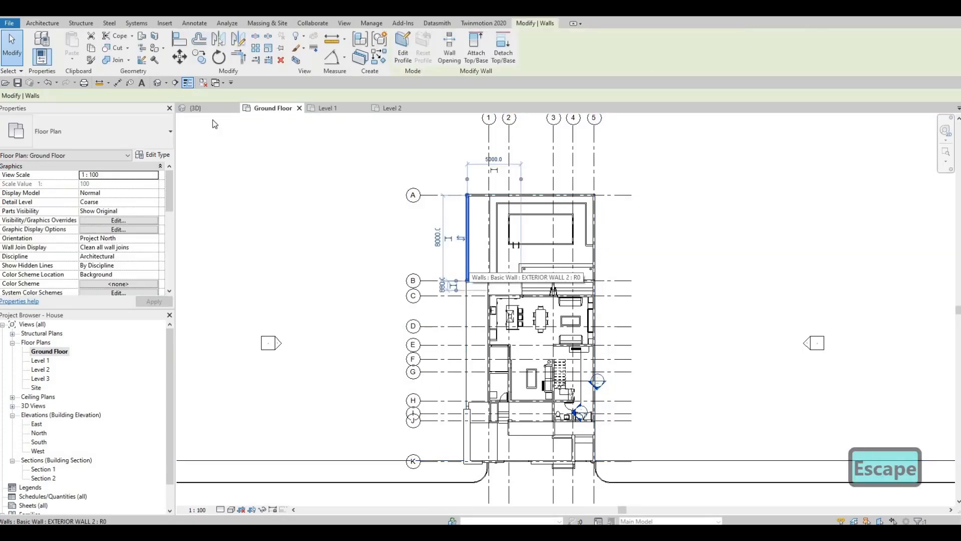
key(ctrl+shift+Tab)
scroll(562, 311, down, 2)
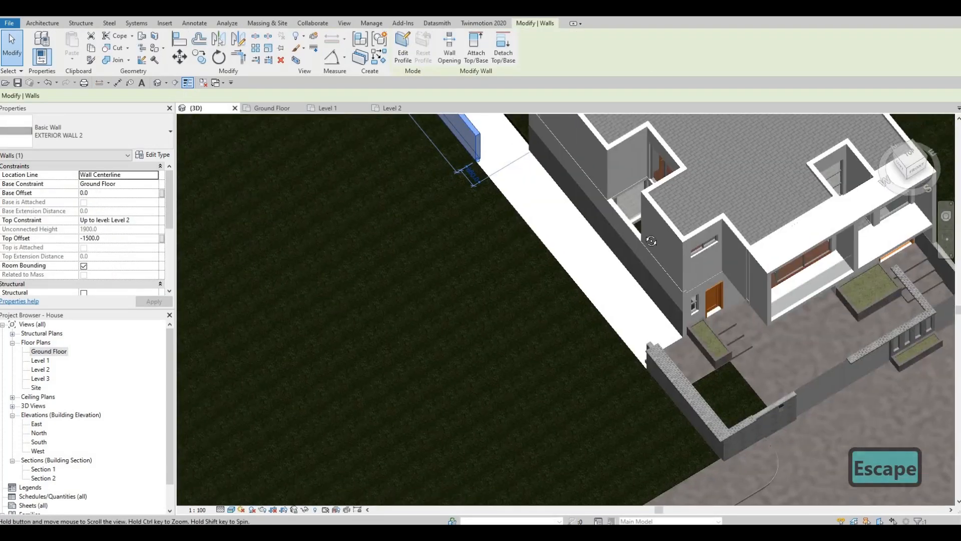
shift+middle_drag(563, 301, 679, 344)
key(Escape)
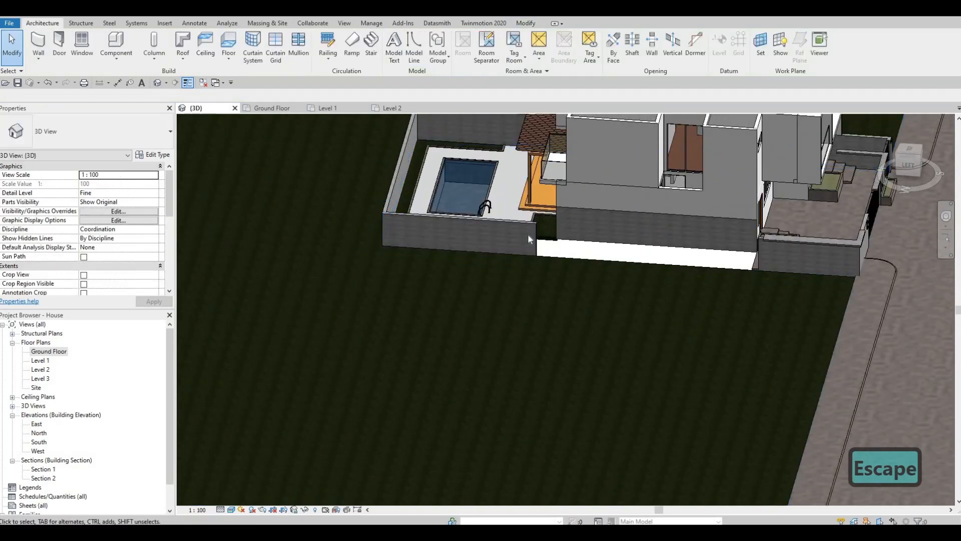
click(521, 239)
key(Delete)
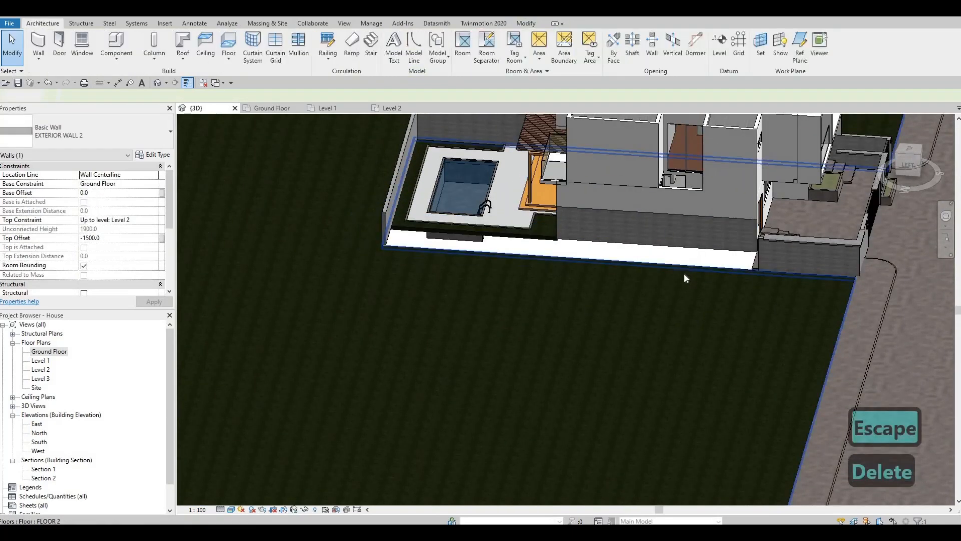
Trim/extend the front stretch of side boundary wall to a corner with the rear boundary wall behind the pool.
key(t)
key(r)
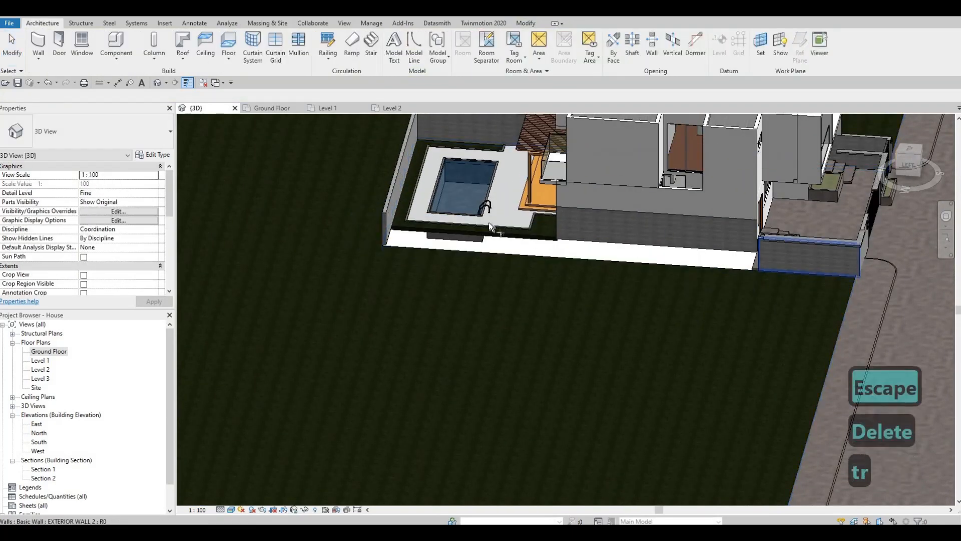
click(392, 203)
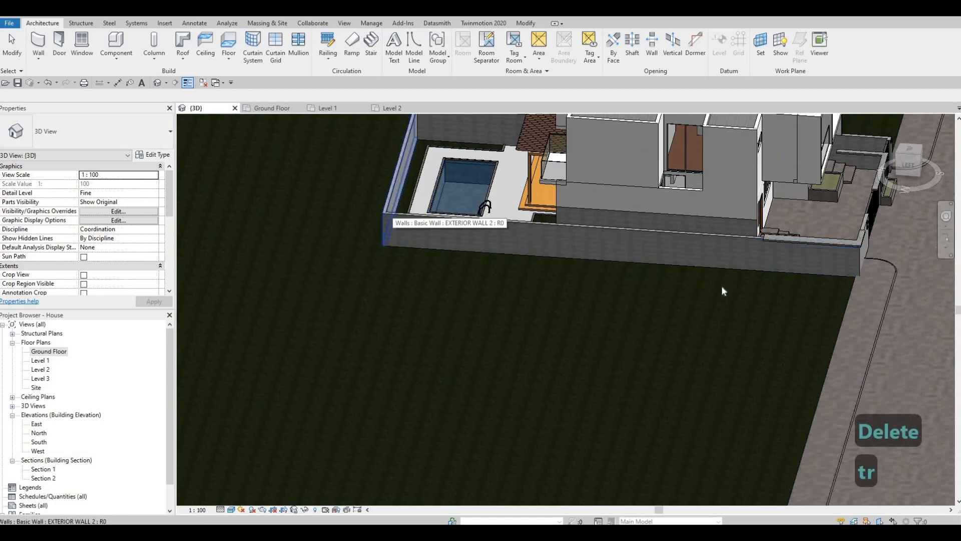
key(Escape)
Try to stretch the coping's short side leg out to the boundary wall beside the double entrance door.
shift+middle_drag(605, 328, 614, 270)
scroll(669, 298, down, 1)
shift+middle_drag(641, 369, 657, 350)
scroll(657, 347, up, 3)
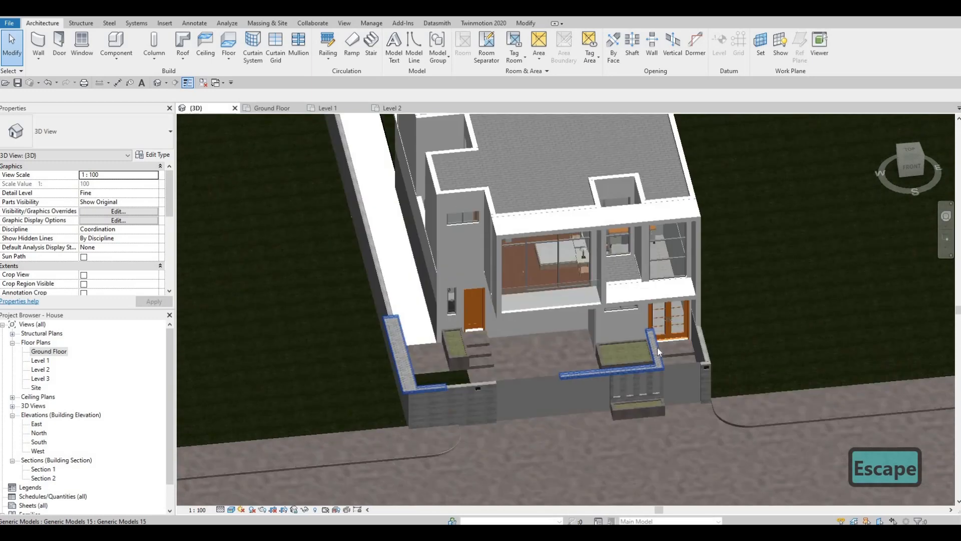
scroll(657, 348, up, 1)
click(657, 348)
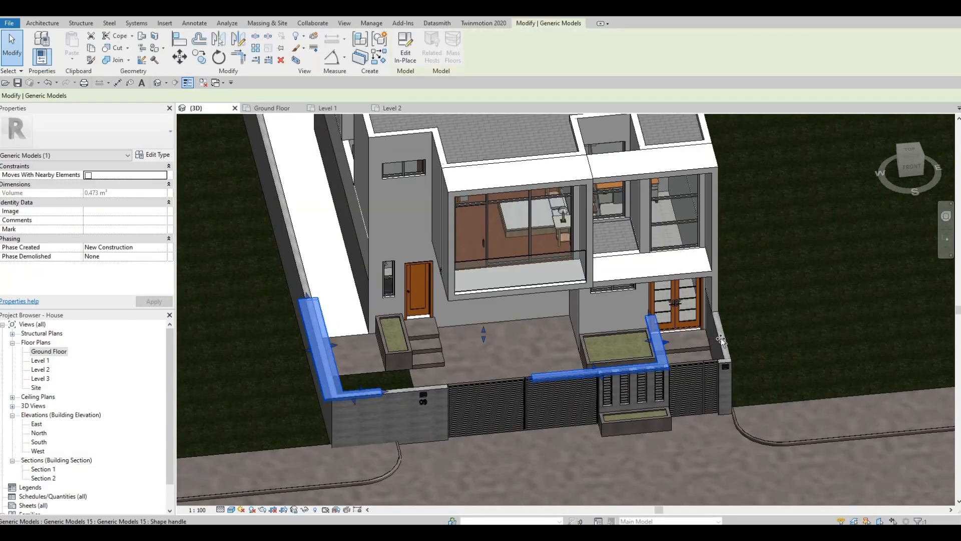
drag(721, 340, 749, 360)
key(Escape)
key(Escape)
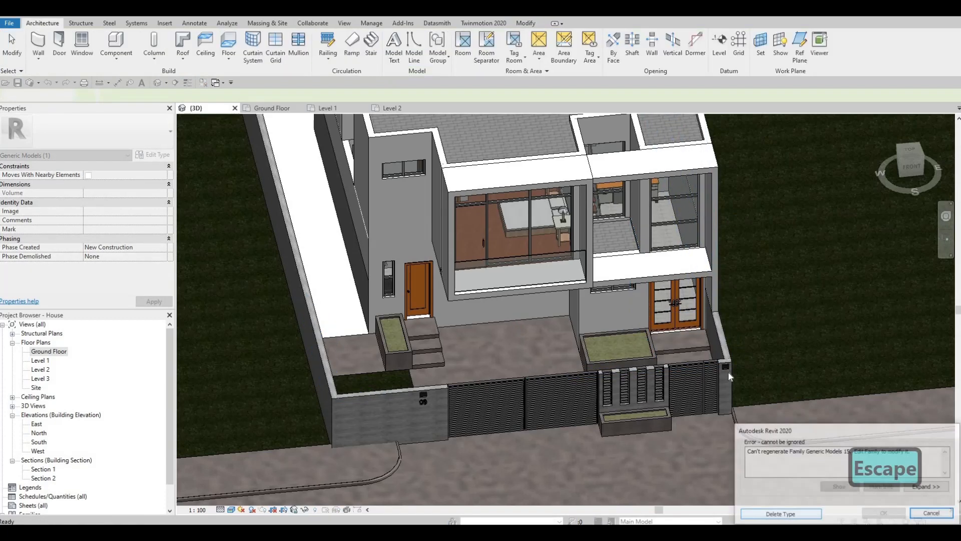
Stretch the outer and inner faces of the coping's short side leg onto the boundary wall beside the double entrance door.
scroll(660, 338, up, 2)
click(625, 335)
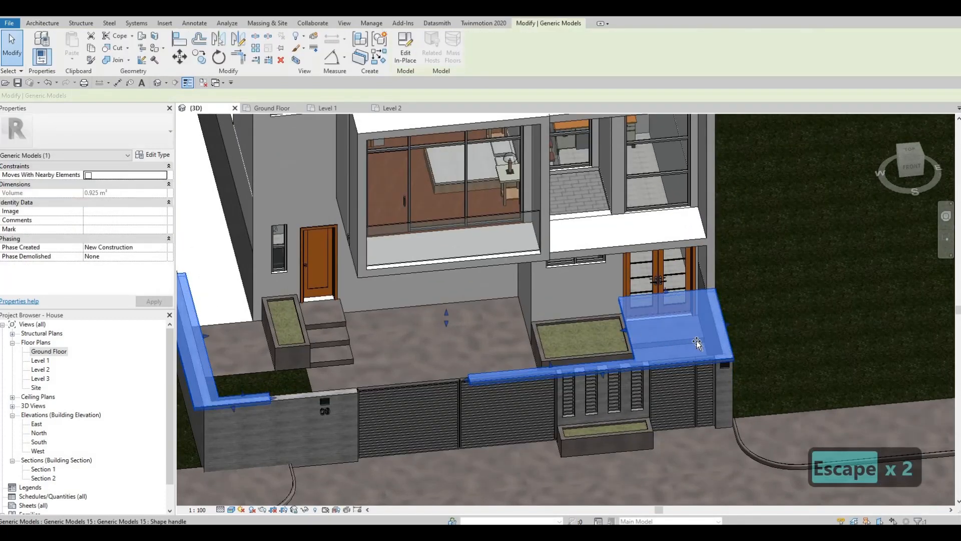
drag(721, 346, 720, 346)
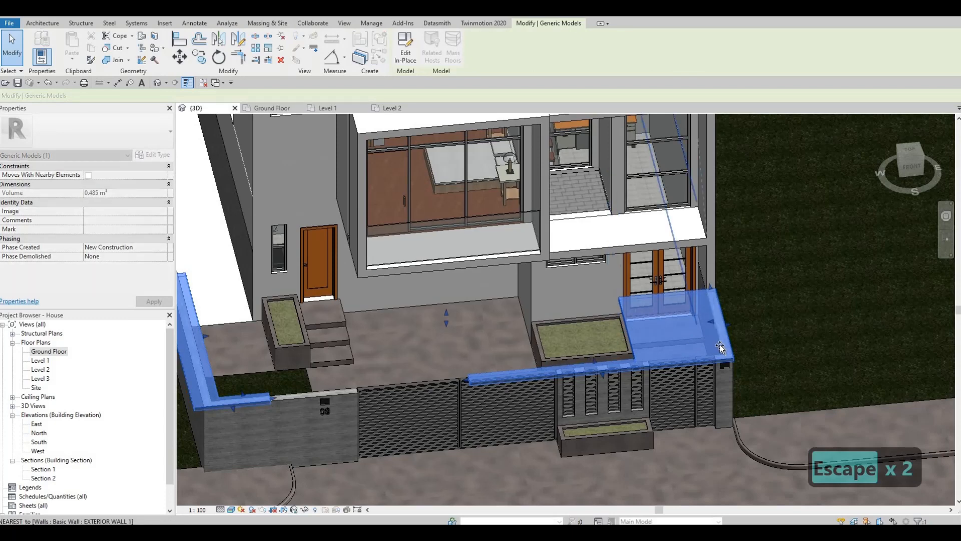
key(Escape)
key(Escape)
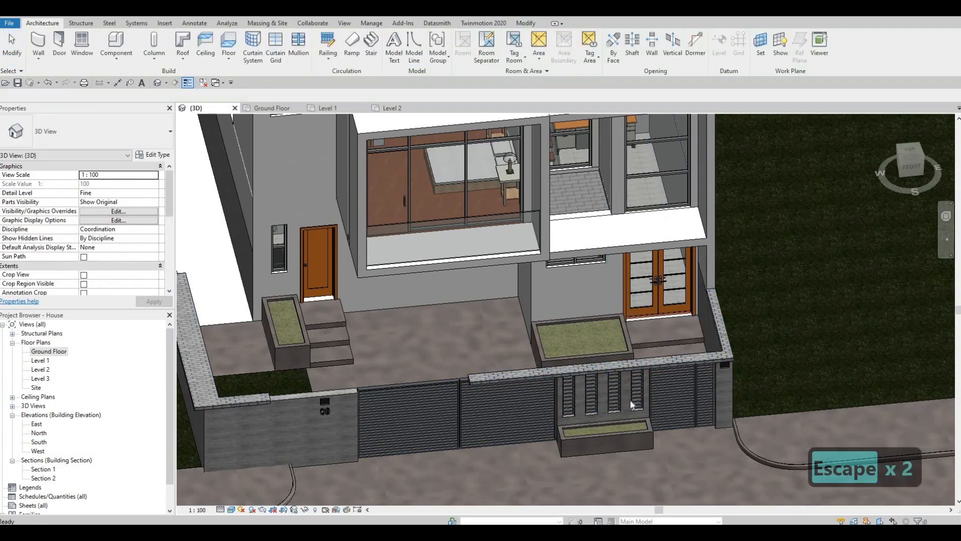
Extend the coping on the front wall with the house number up to the wall's end at the main gate.
middle_drag(501, 410, 643, 427)
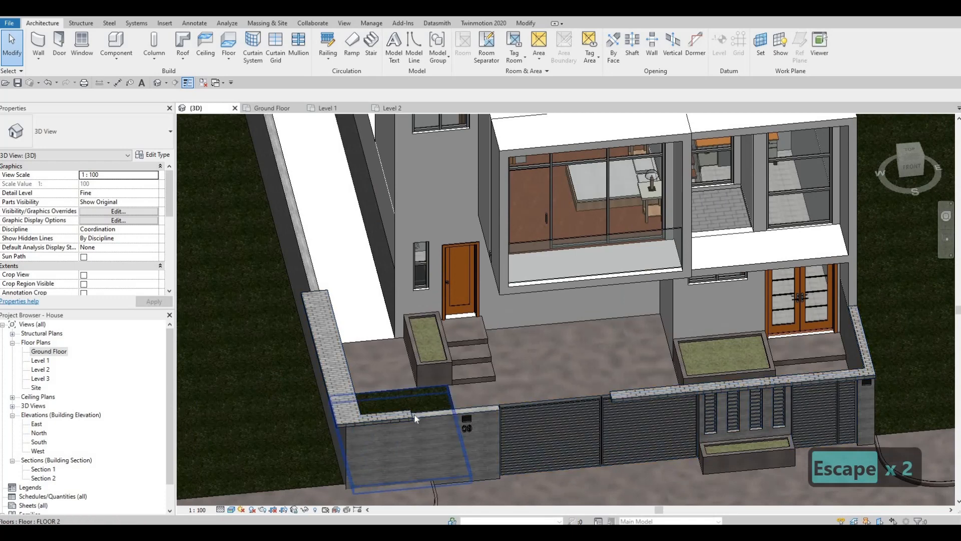
click(414, 414)
drag(493, 415, 626, 403)
key(Escape)
Shorten the coping that overhangs the main gate back to the end of the slotted front wall.
click(611, 397)
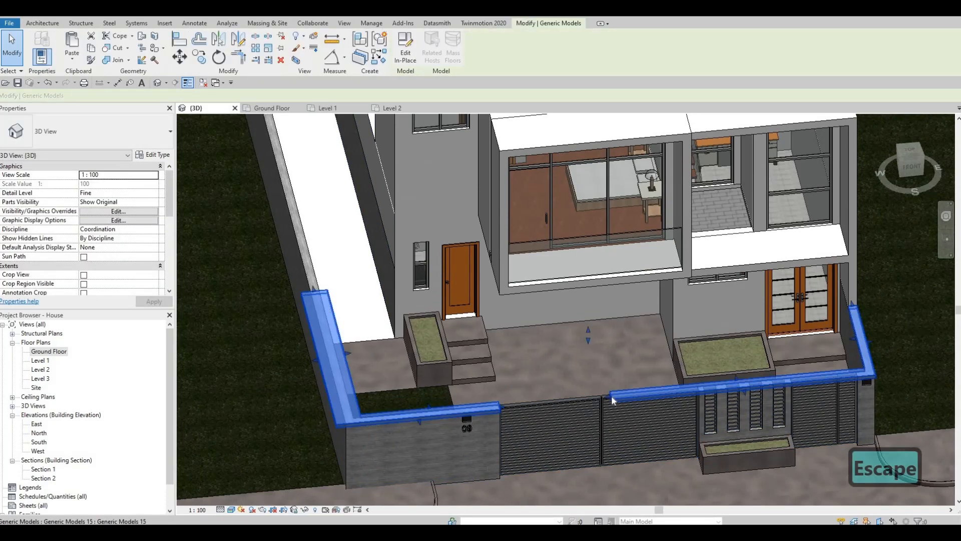
drag(709, 407, 707, 407)
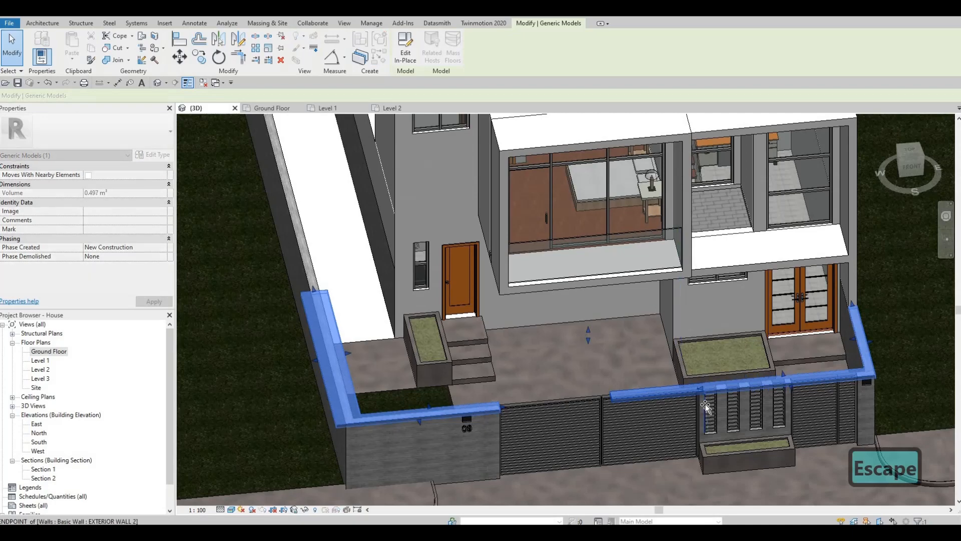
key(Escape)
scroll(746, 365, up, 5)
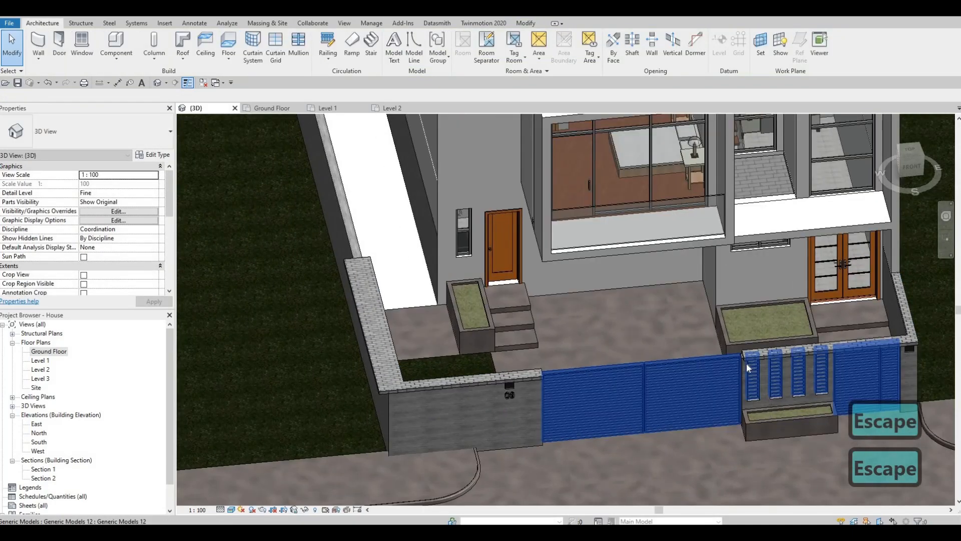
Align the coping ends on both sides of the main gate with the ends of the front walls beneath them.
scroll(732, 386, up, 3)
shift+middle_drag(776, 375, 629, 430)
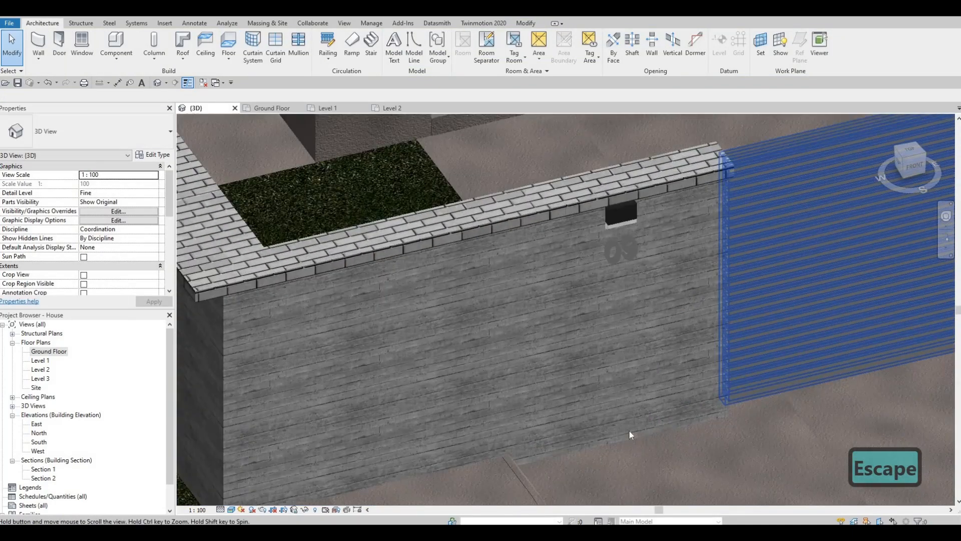
scroll(633, 429, down, 2)
scroll(633, 433, down, 2)
key(a)
key(l)
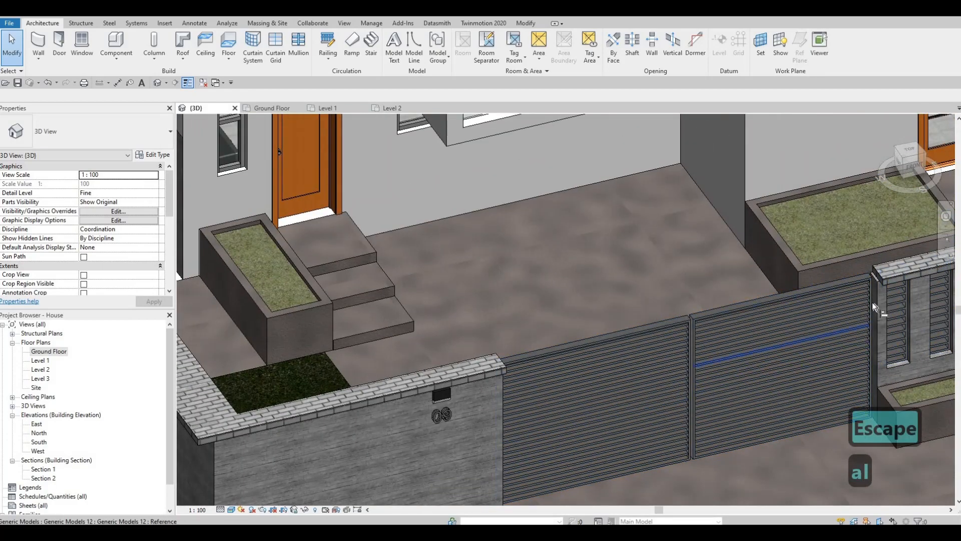
click(873, 302)
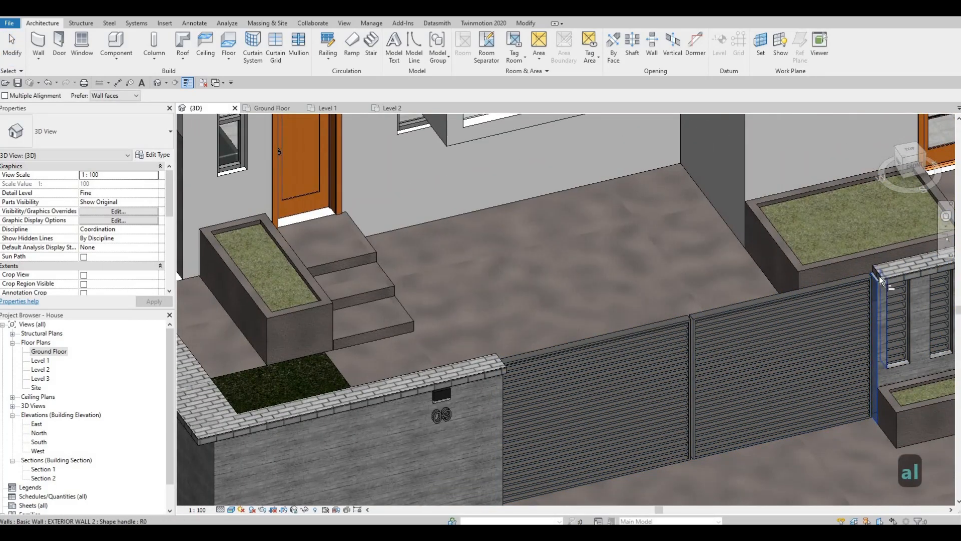
scroll(630, 359, down, 1)
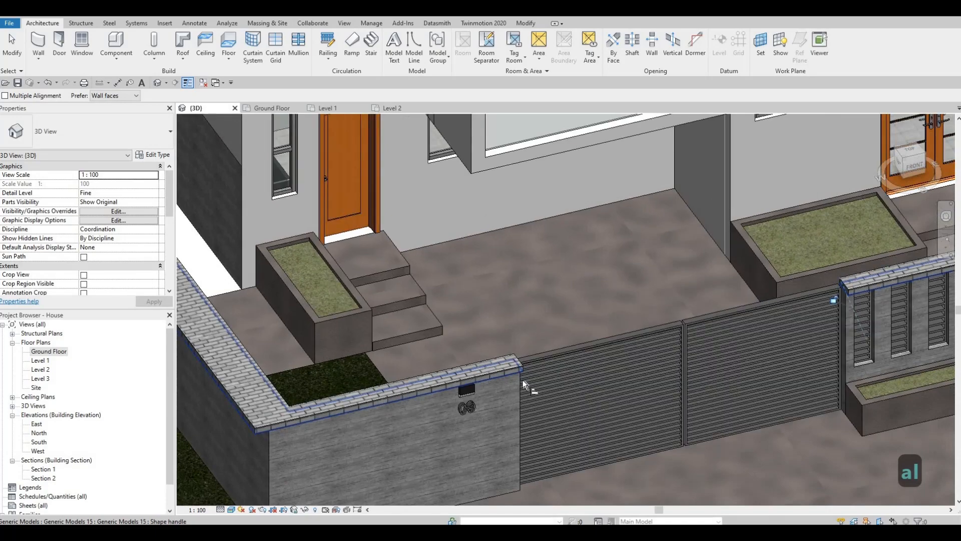
click(524, 367)
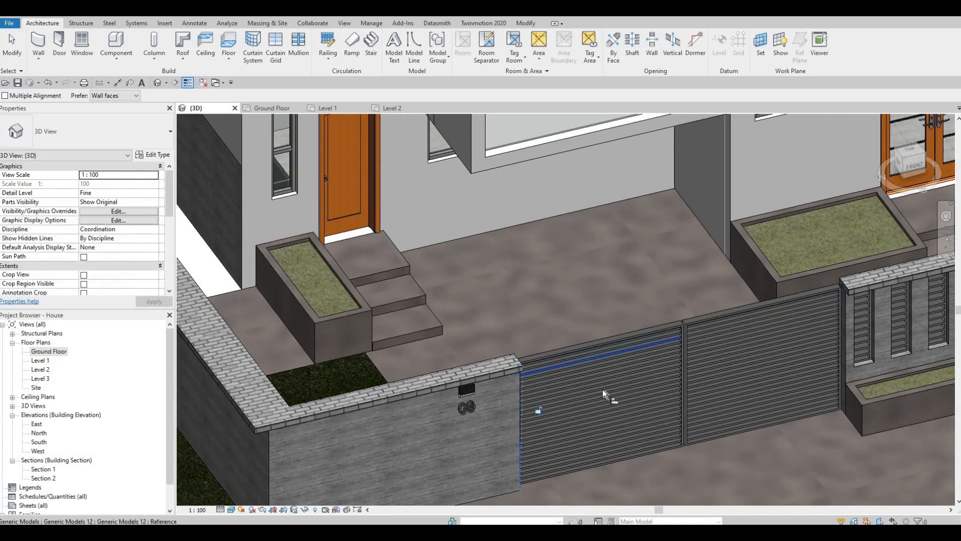
key(Escape)
scroll(642, 380, down, 5)
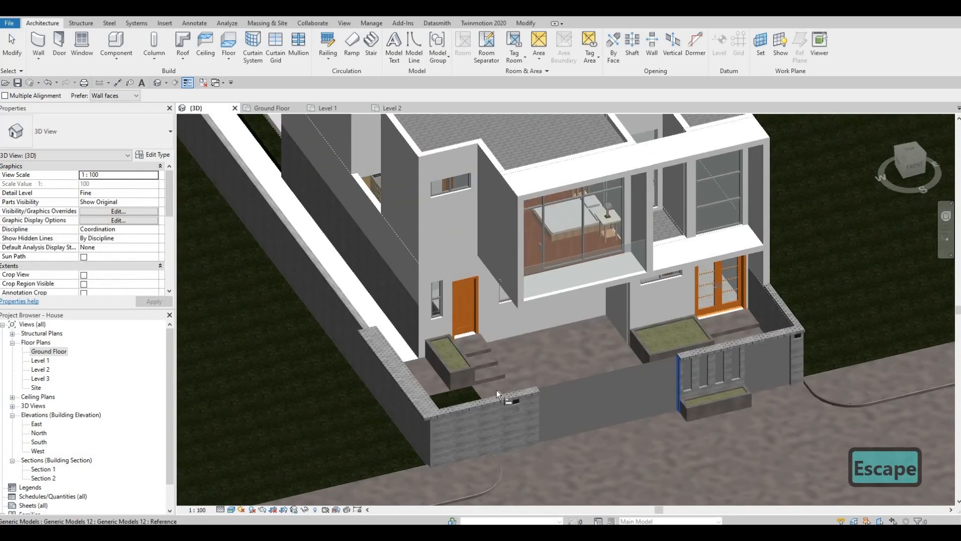
scroll(496, 389, down, 3)
shift+middle_drag(496, 390, 534, 439)
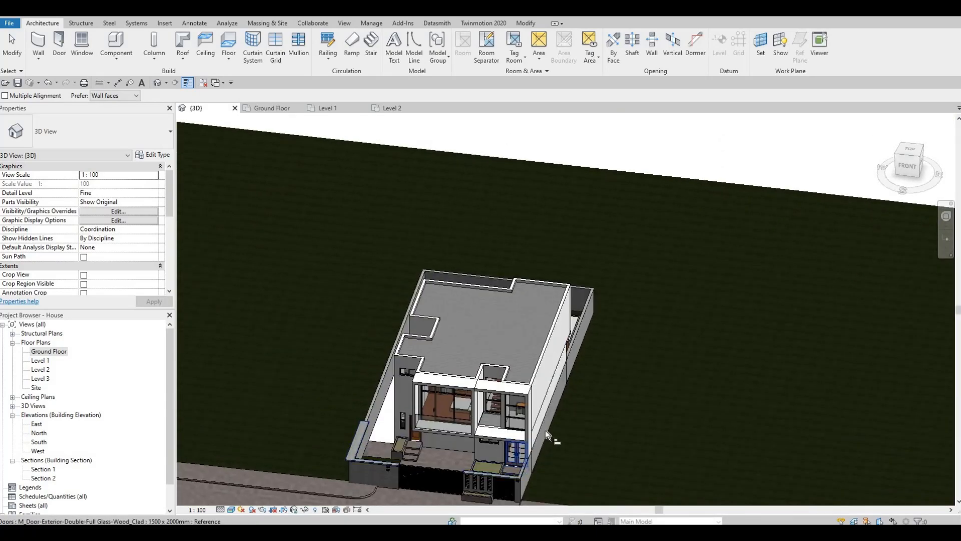
shift+middle_drag(606, 409, 553, 338)
scroll(559, 341, up, 4)
key(Escape)
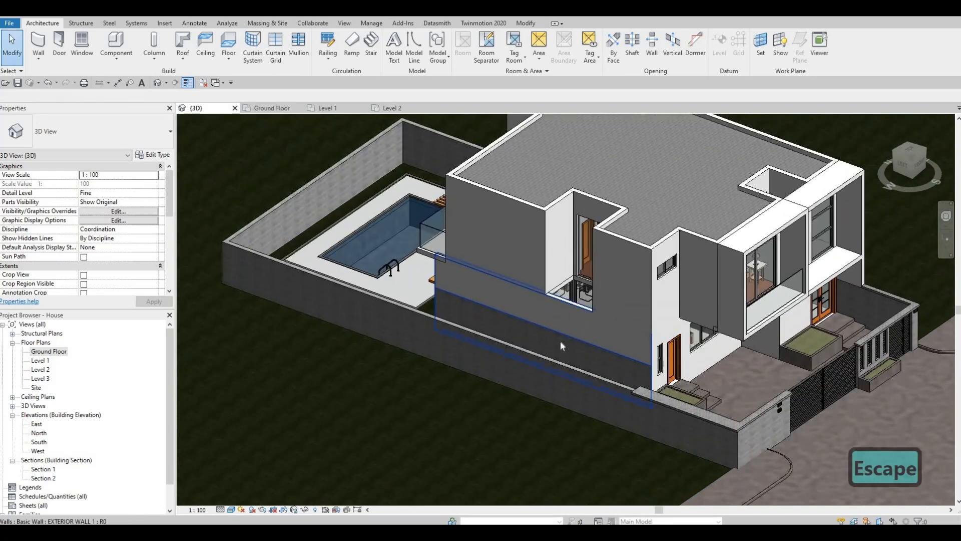
click(560, 342)
key(Escape)
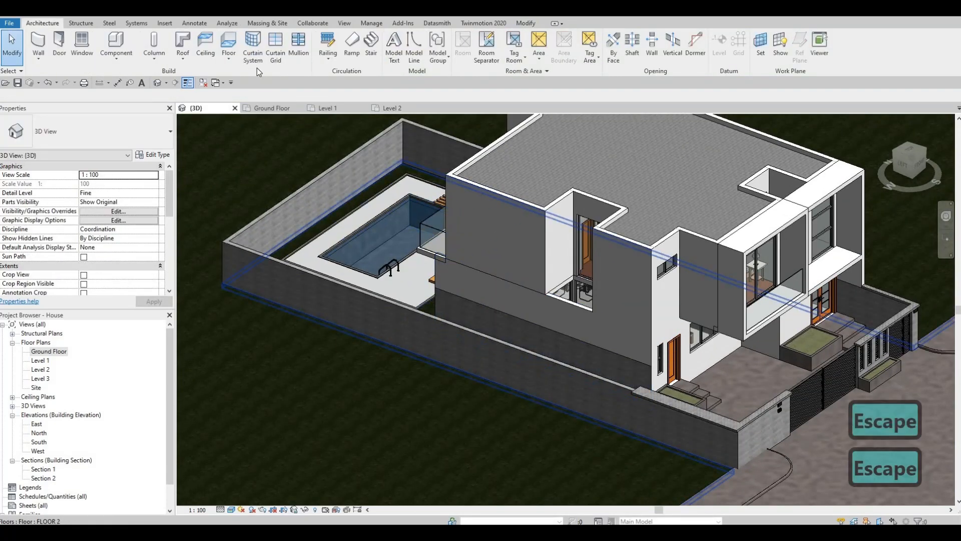
click(491, 298)
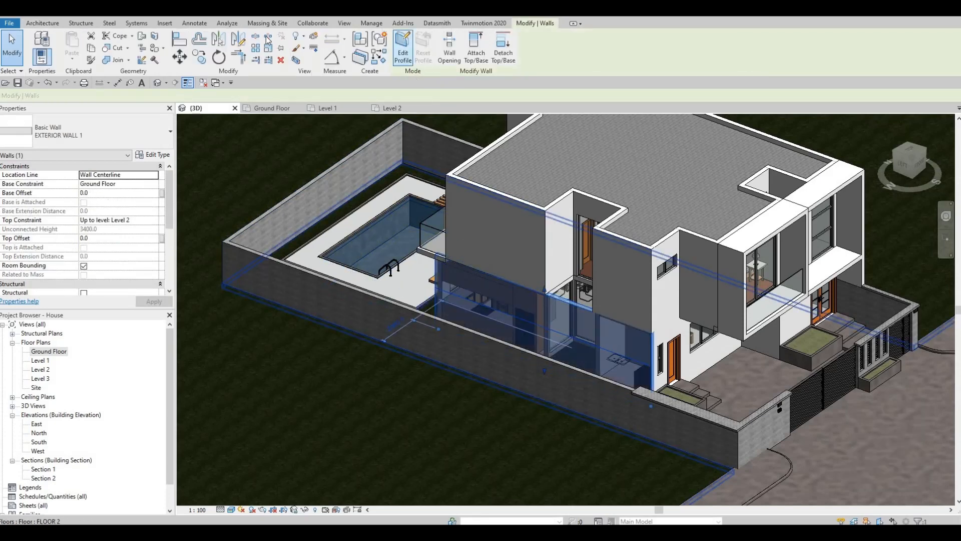
key(Escape)
key(Escape)
click(526, 23)
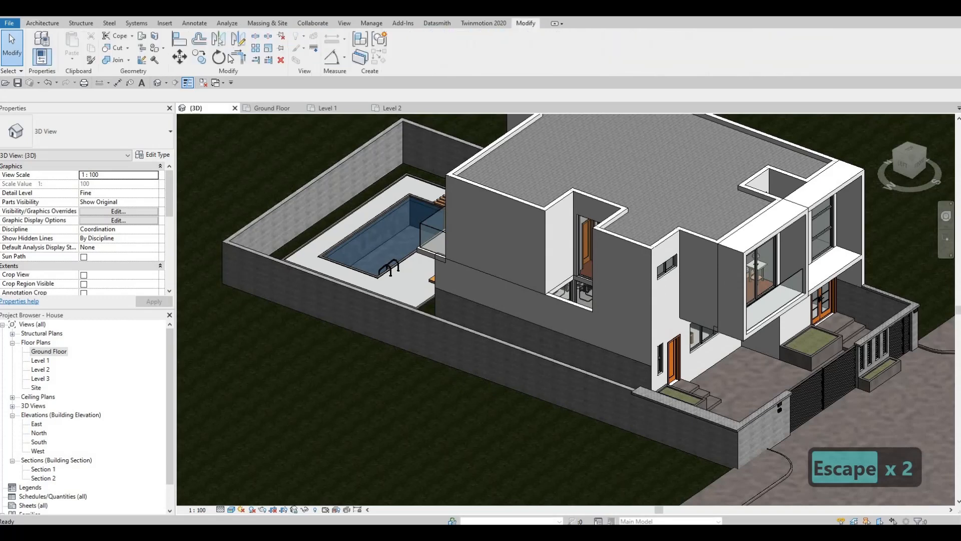
click(154, 38)
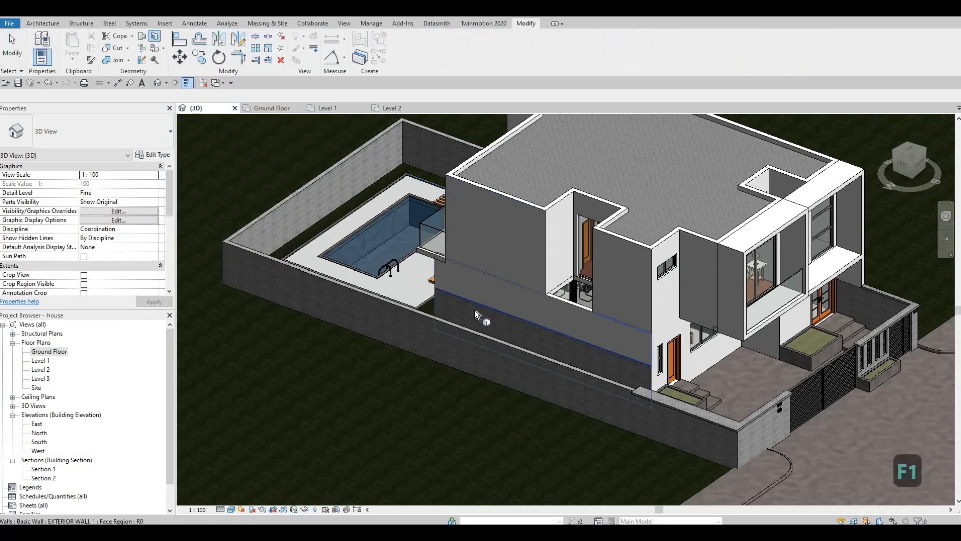
click(492, 321)
key(Escape)
key(Escape)
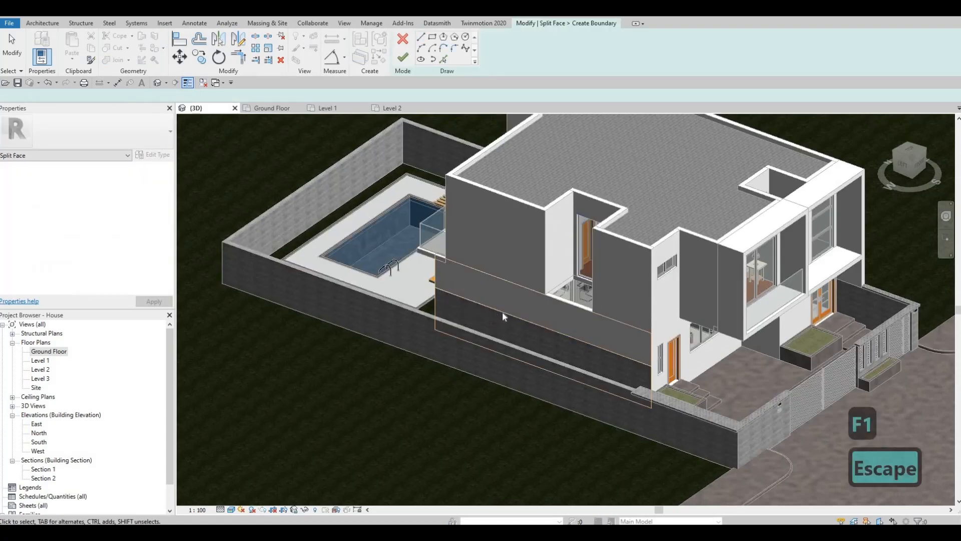
key(Escape)
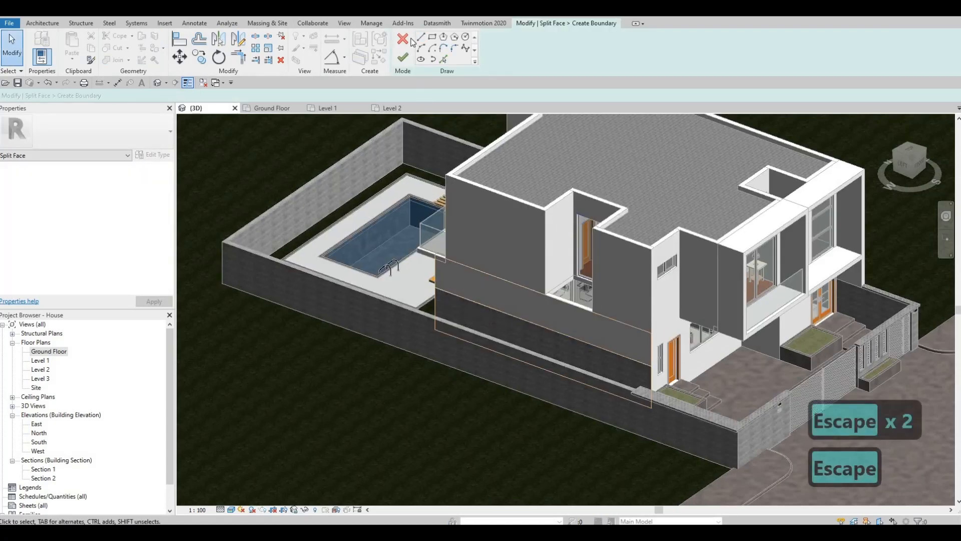
key(Escape)
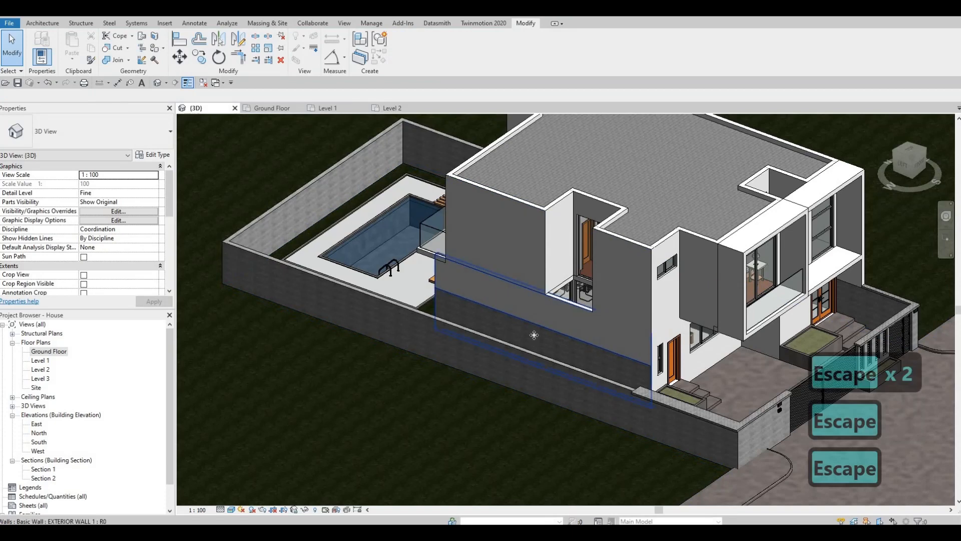
Raise the base of the ground-floor side wall, delete its splitting element, and set the wall's Base Offset back to 0.
click(544, 335)
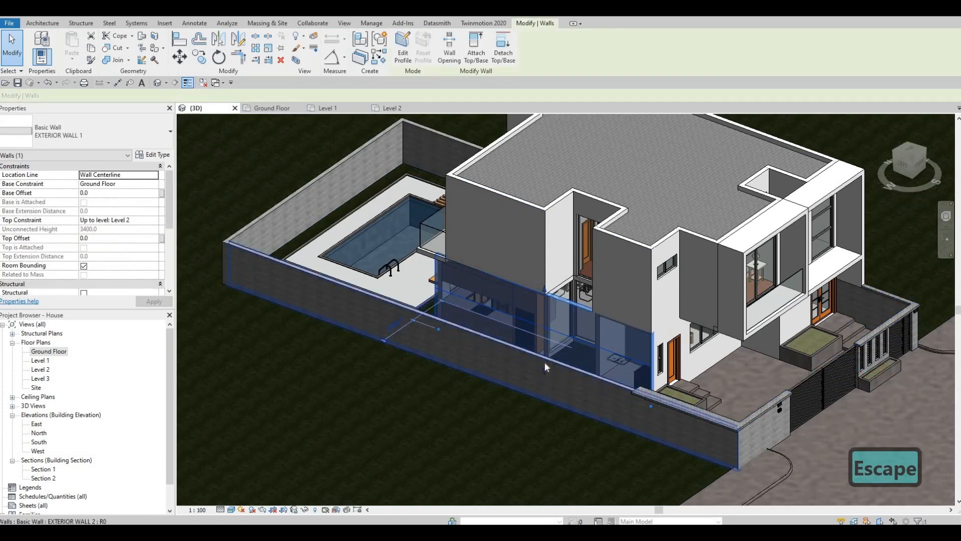
mouse_move(545, 337)
mouse_down()
mouse_move(547, 325)
mouse_move(545, 342)
mouse_up()
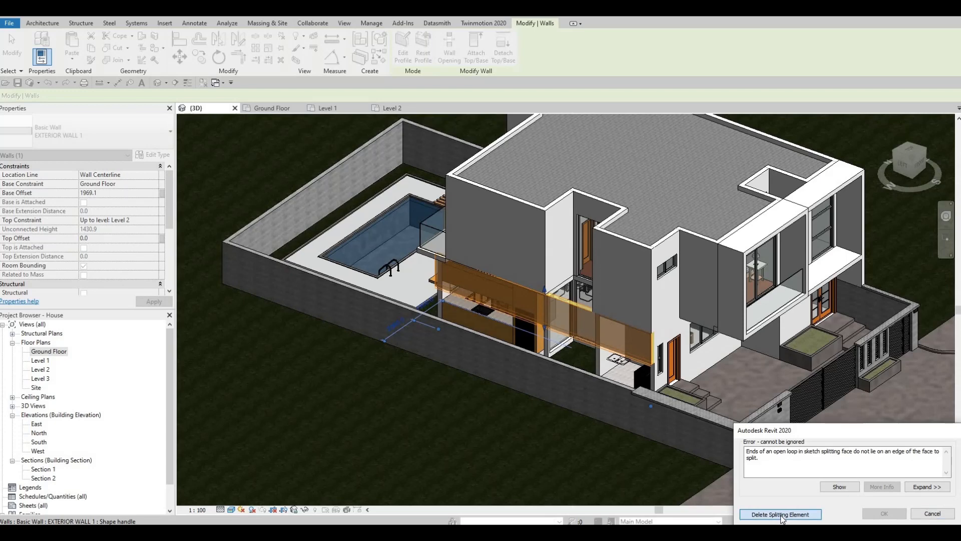
click(780, 514)
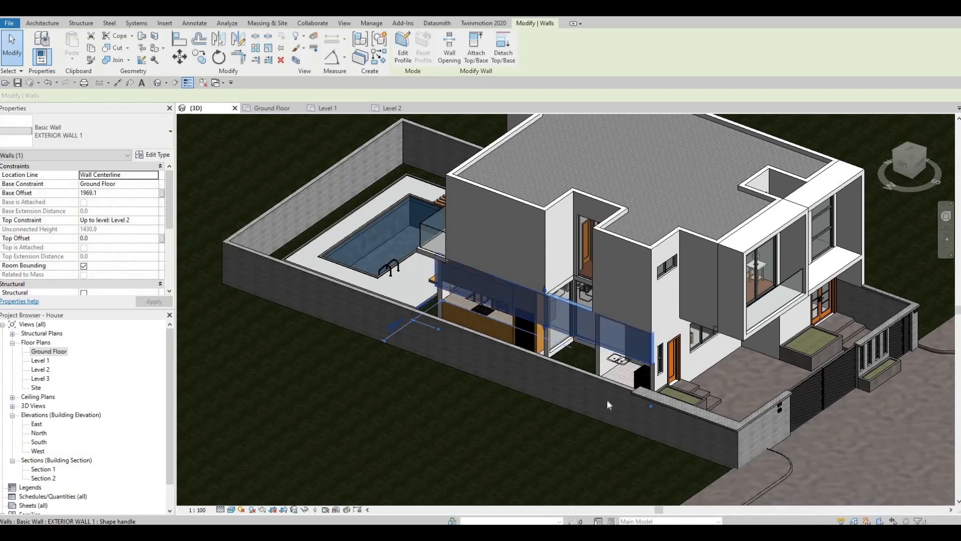
click(130, 192)
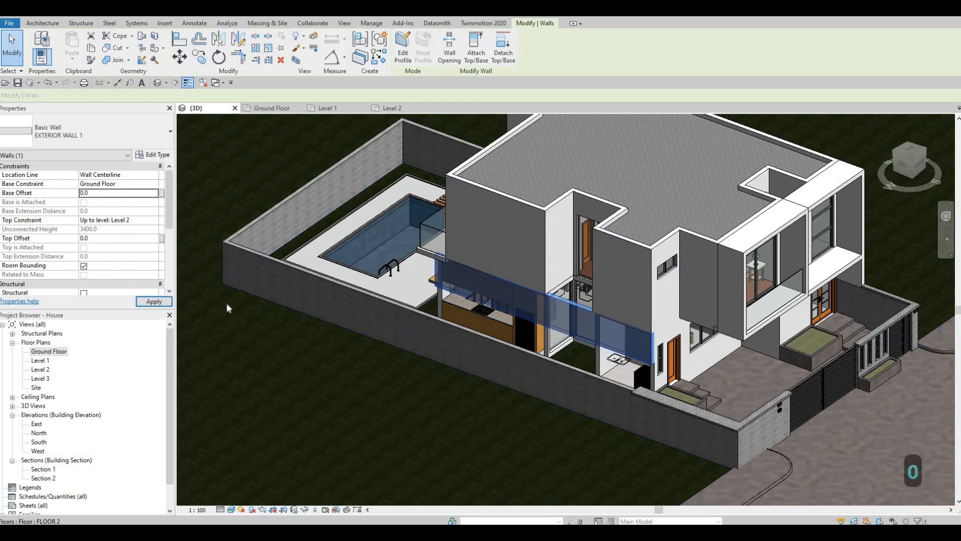
key(Escape)
key(Escape)
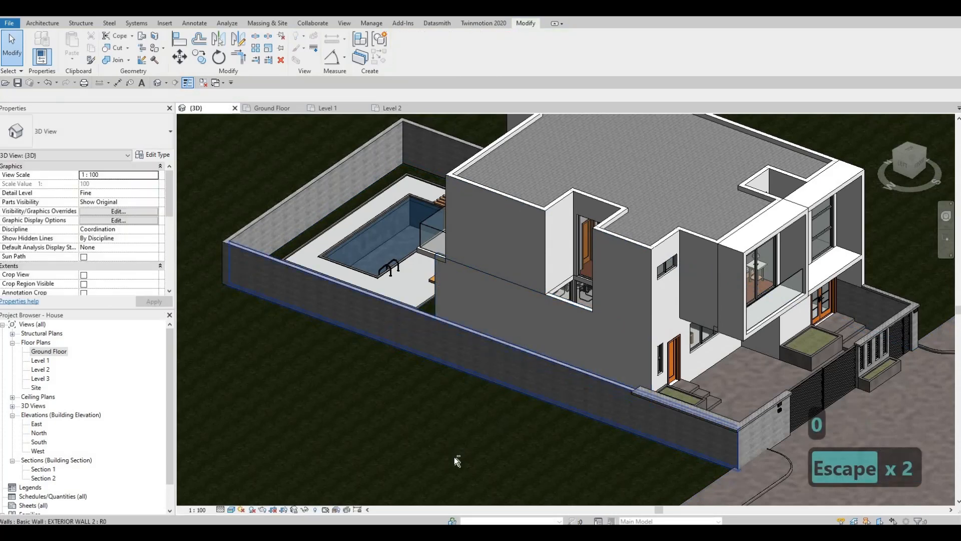
Open the boundary of the front yard floor, FLOOR 5, for editing in the Ground Floor plan.
shift+middle_drag(457, 461, 458, 396)
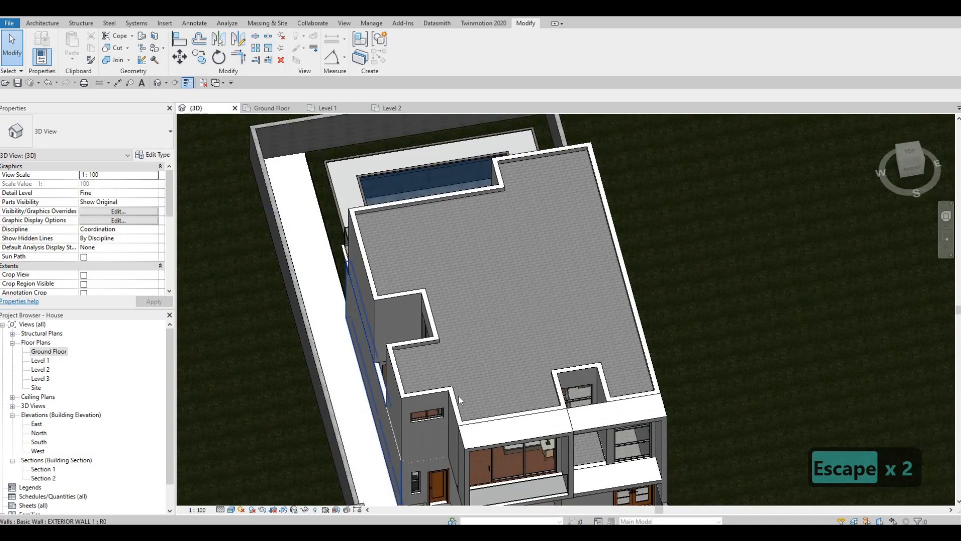
scroll(460, 459, down, 2)
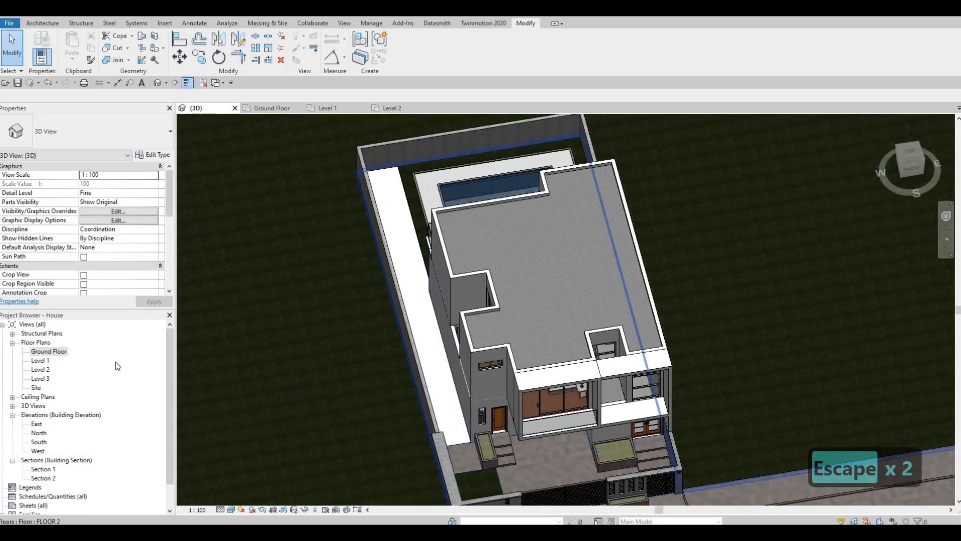
click(465, 452)
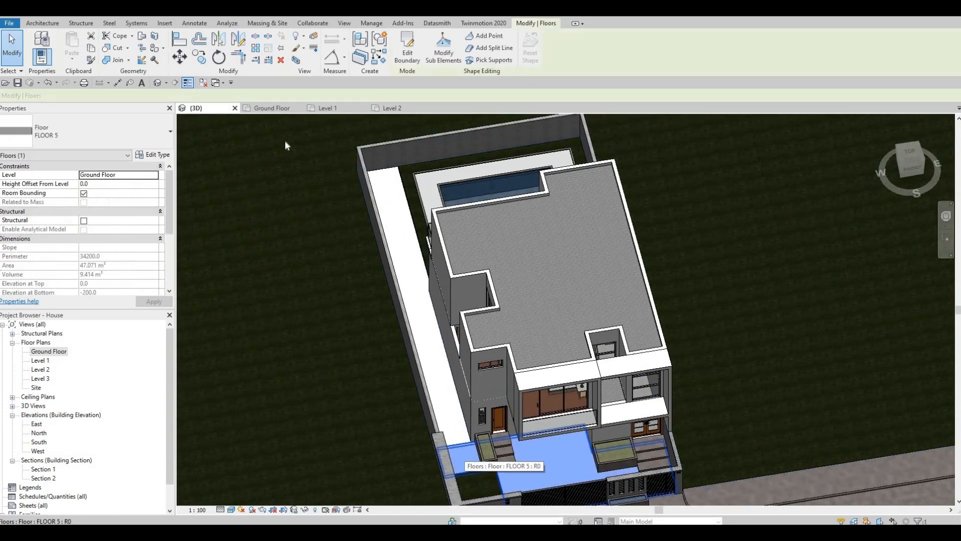
click(410, 58)
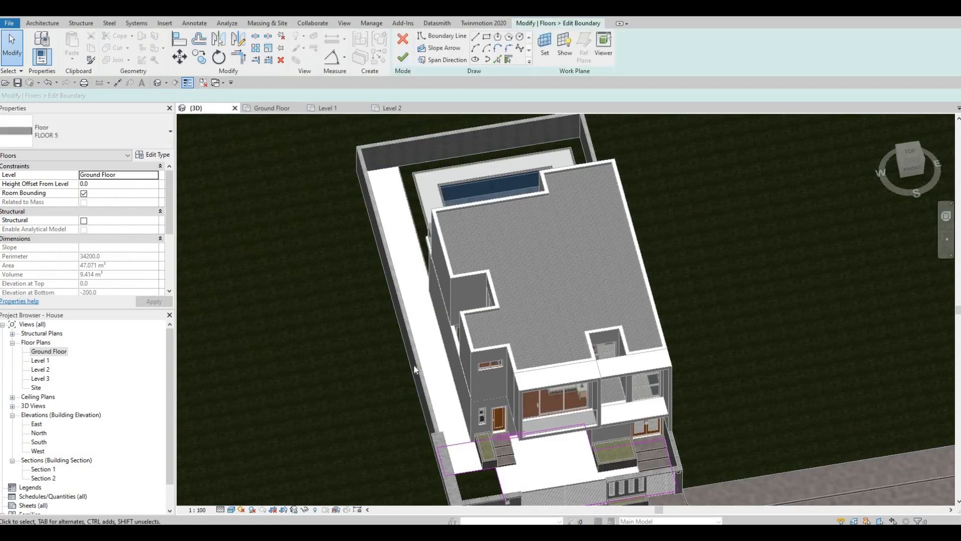
key(ctrl+Tab)
middle_drag(485, 410, 519, 253)
scroll(492, 375, up, 2)
scroll(477, 222, up, 2)
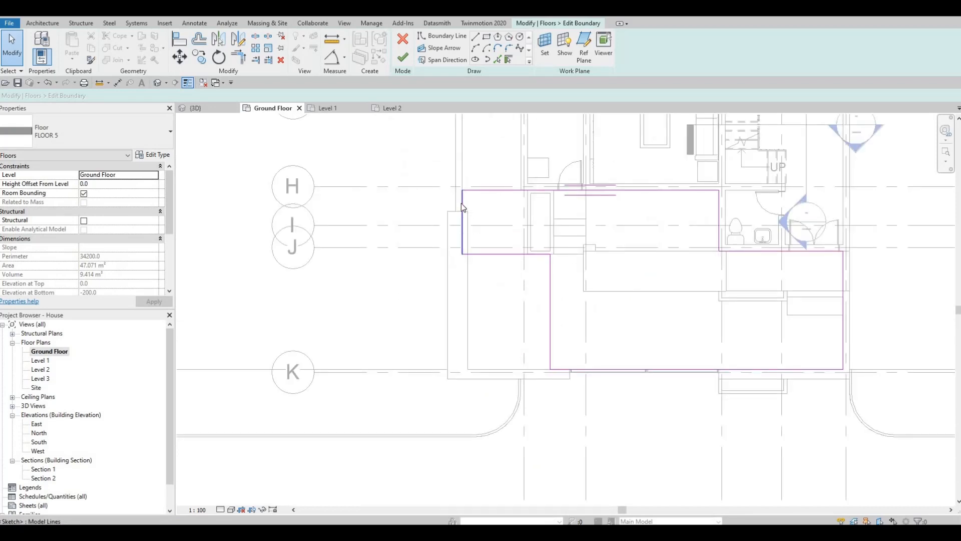
Shift the two vertical boundary lines beside the grass corner, and delete the upper vertical line and the short horizontal line.
drag(461, 203, 521, 207)
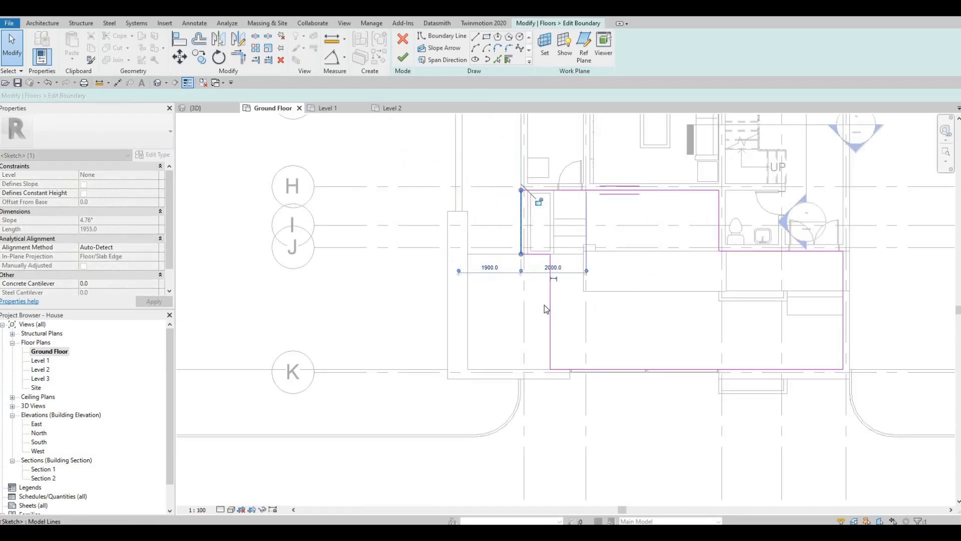
mouse_move(549, 302)
mouse_down()
mouse_move(522, 301)
mouse_move(537, 303)
mouse_move(532, 259)
mouse_up()
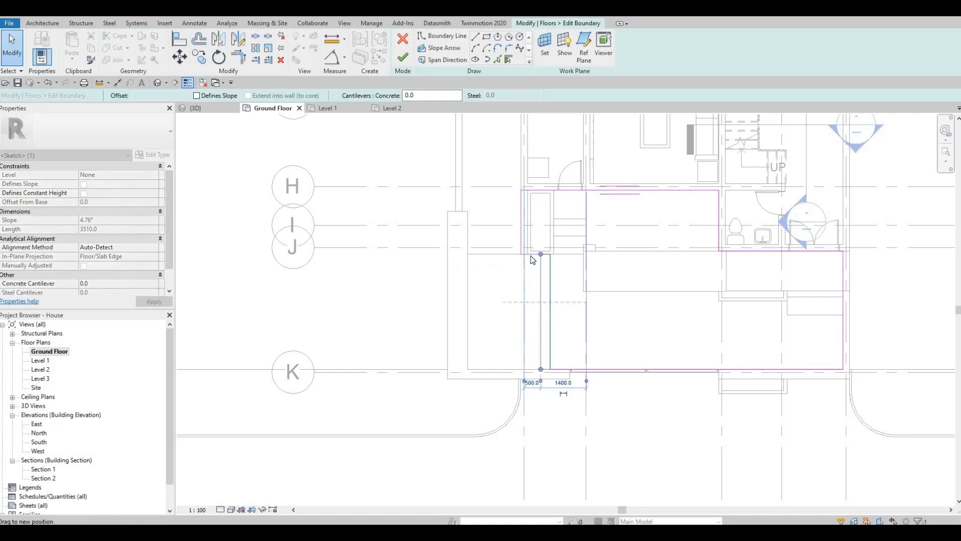
key(Escape)
key(Escape)
click(527, 255)
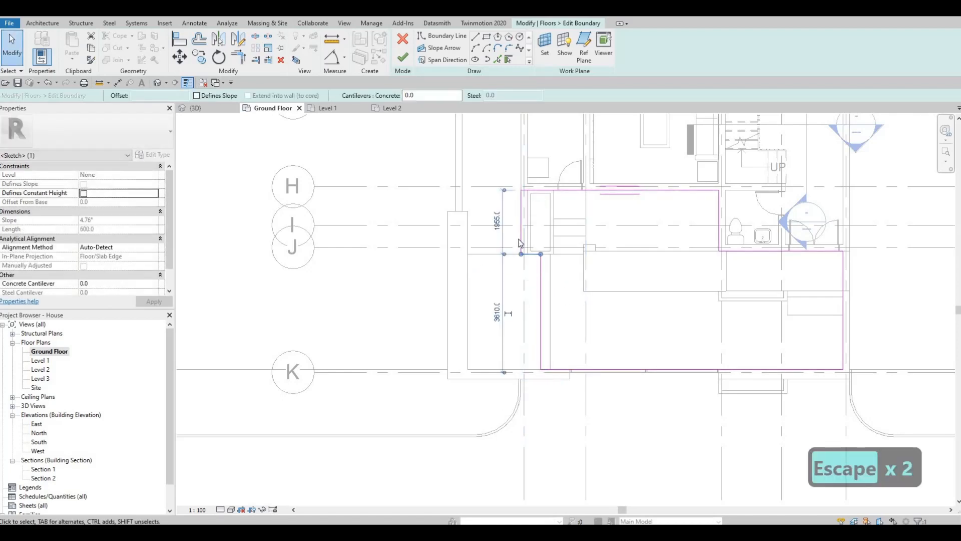
key(Delete)
click(530, 264)
key(Delete)
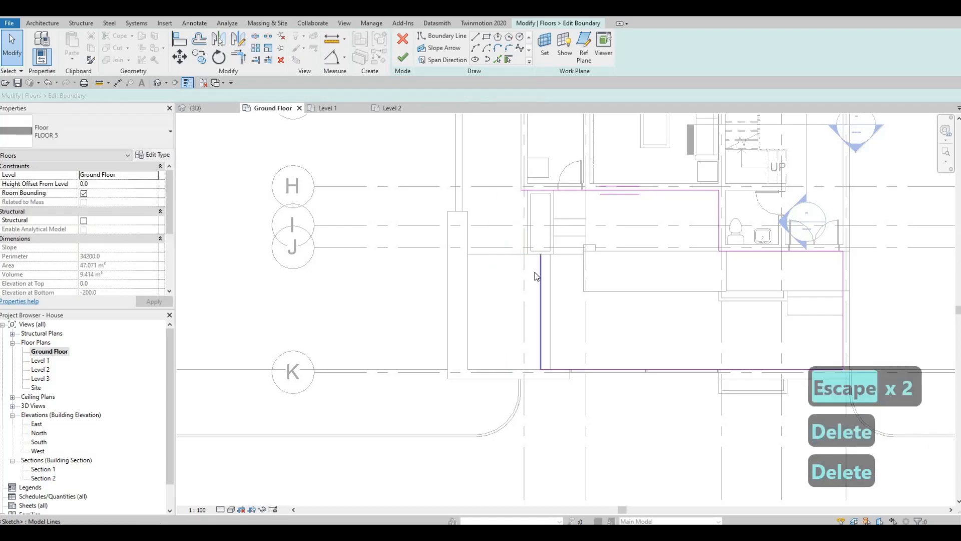
Trim the floor's upper boundary line and the remaining vertical side line into a closed corner.
key(t)
key(r)
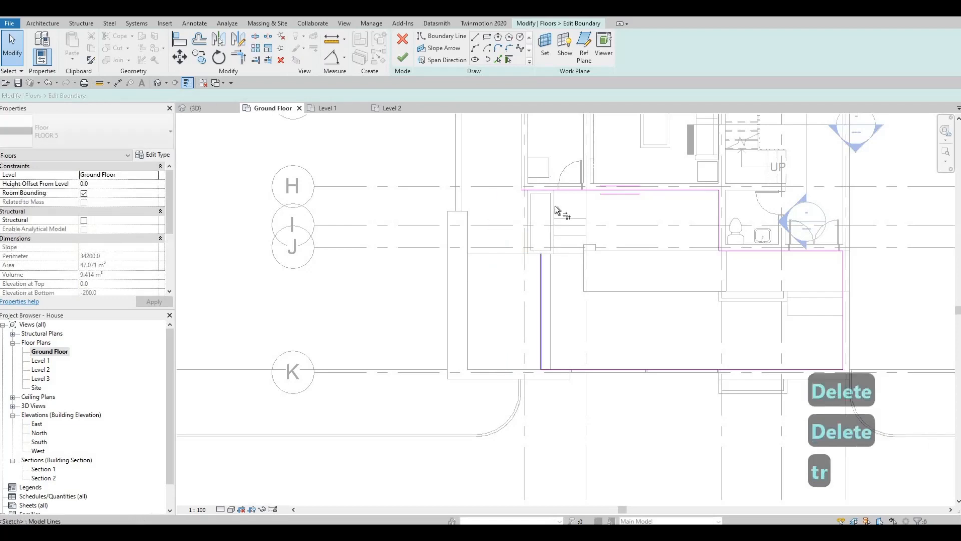
click(565, 191)
click(542, 274)
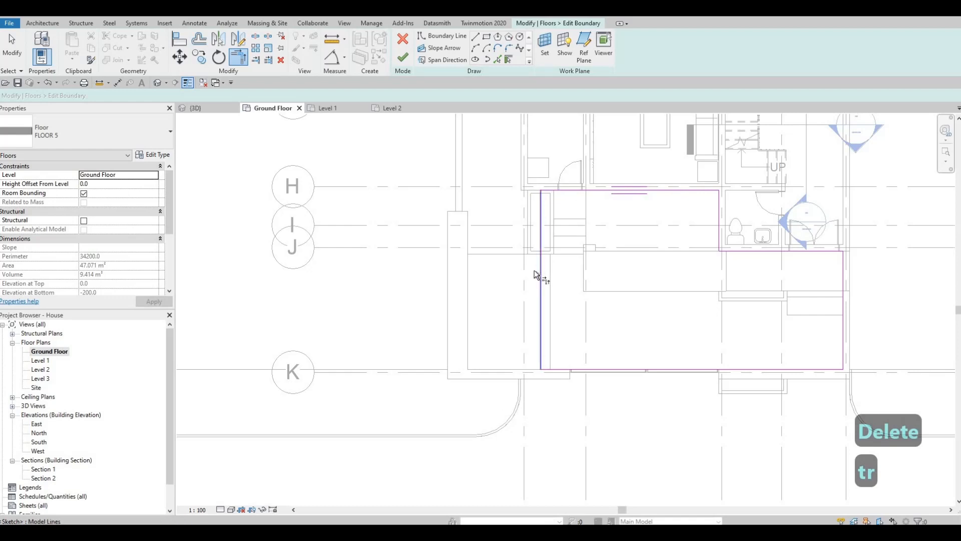
key(Escape)
key(Escape)
Move the floor's side edge out to the side boundary wall and finish the boundary sketch.
drag(541, 273, 464, 266)
drag(485, 230, 485, 229)
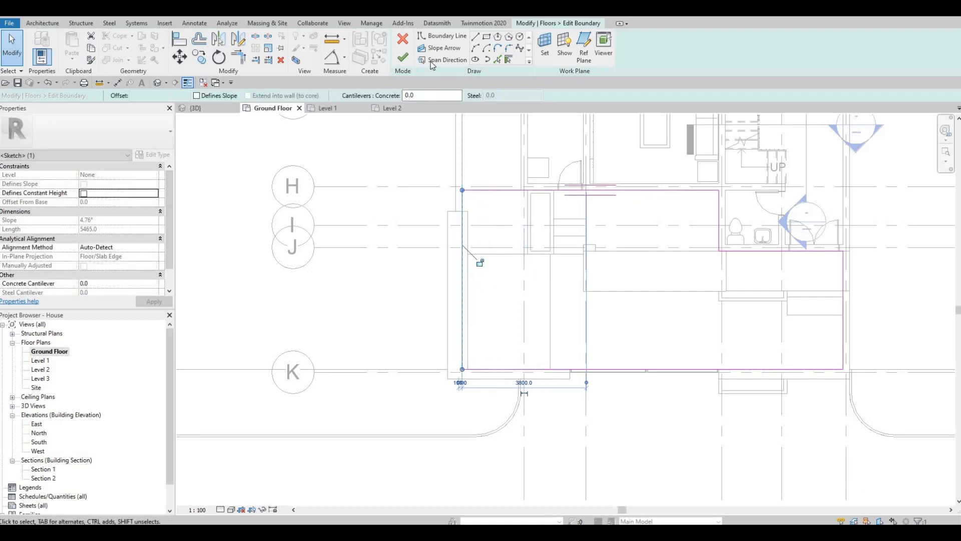
click(403, 57)
key(Escape)
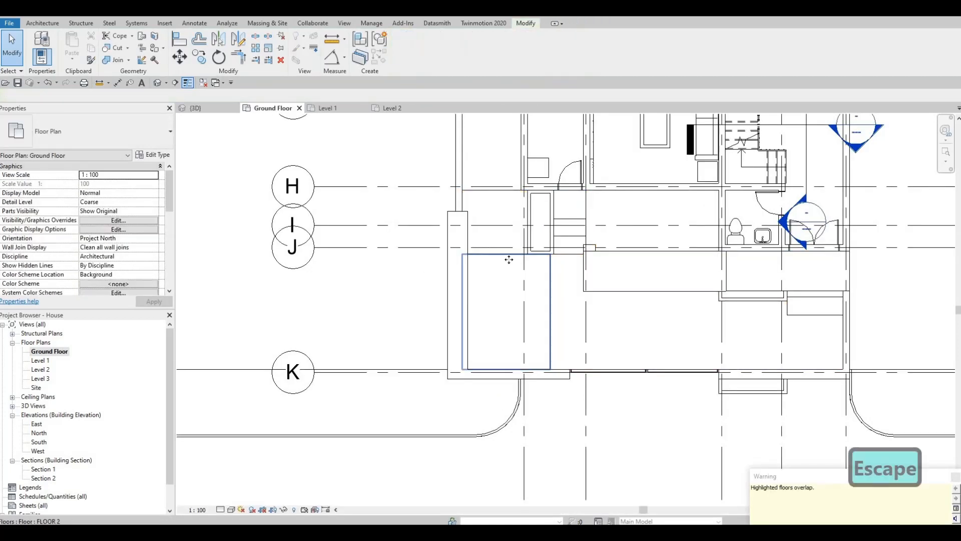
Delete the small FLOOR 2 rectangle that overlaps the front yard floor beside the side boundary wall.
click(509, 258)
scroll(507, 354, down, 6)
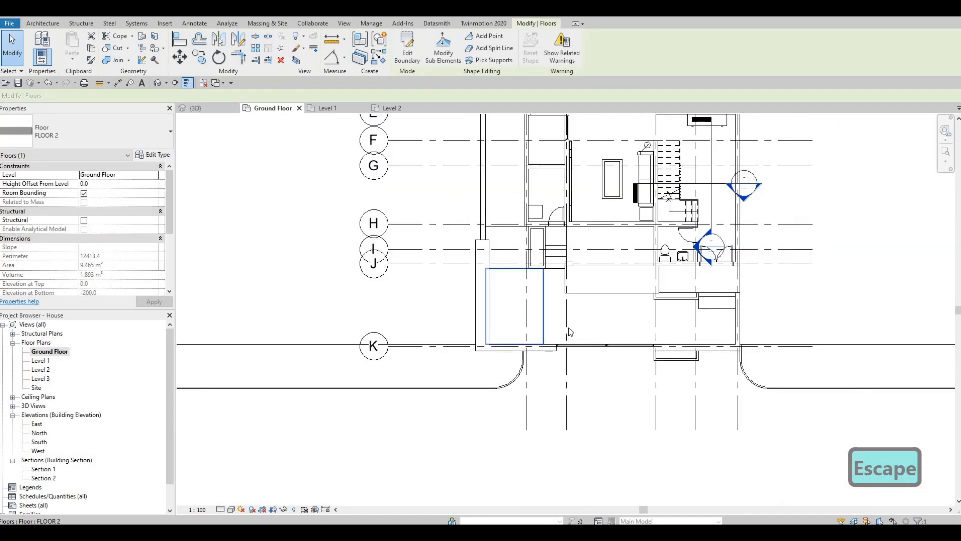
scroll(522, 333, up, 3)
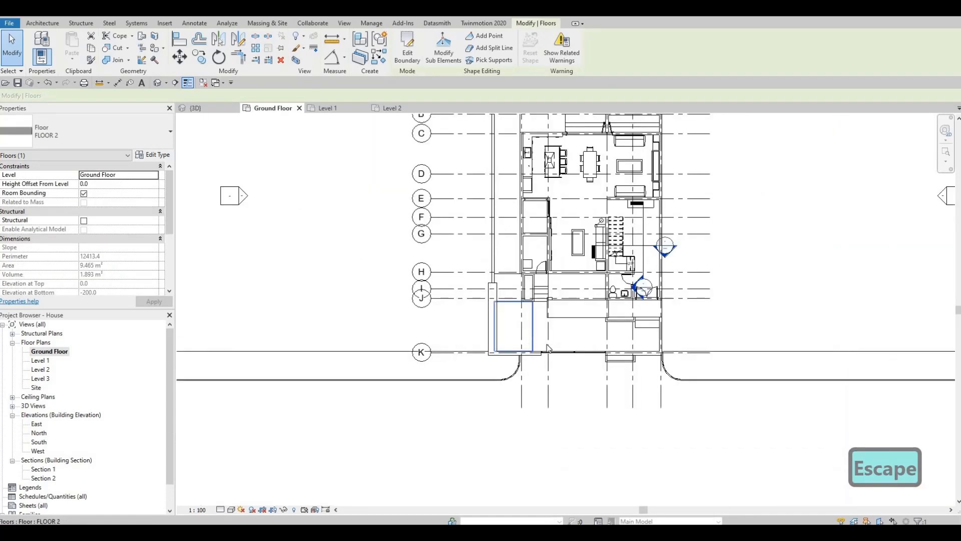
key(Delete)
scroll(511, 302, up, 3)
key(Escape)
key(Escape)
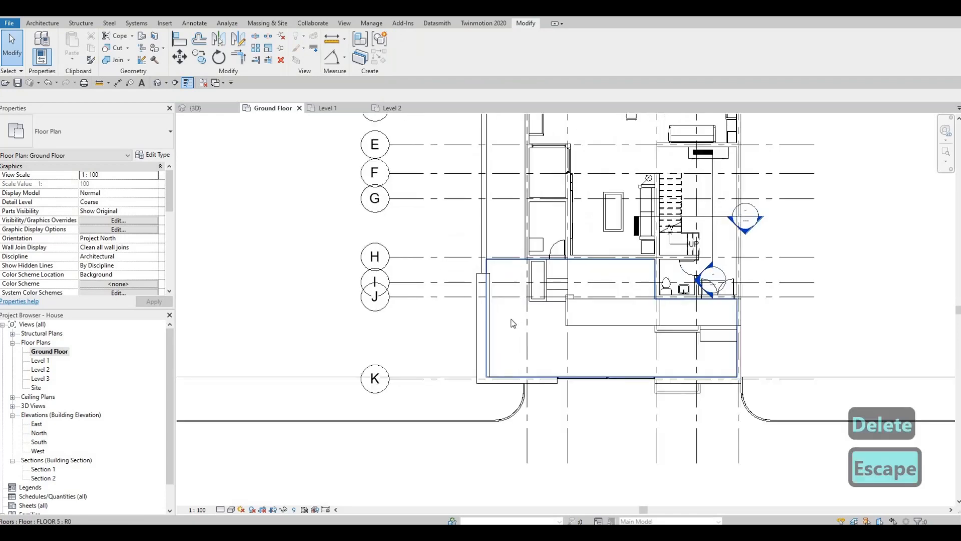
Open the boundary of the rear garden's FLOOR 2 and sketch a rectangle 1800 mm wide along the side passage to grid H.
middle_drag(512, 318, 510, 357)
scroll(515, 378, down, 3)
middle_drag(517, 241, 516, 323)
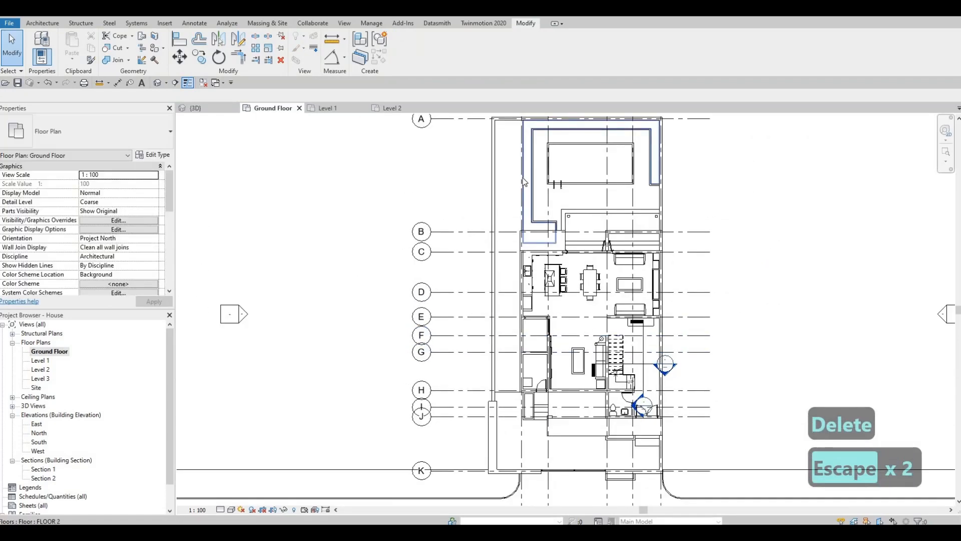
click(519, 181)
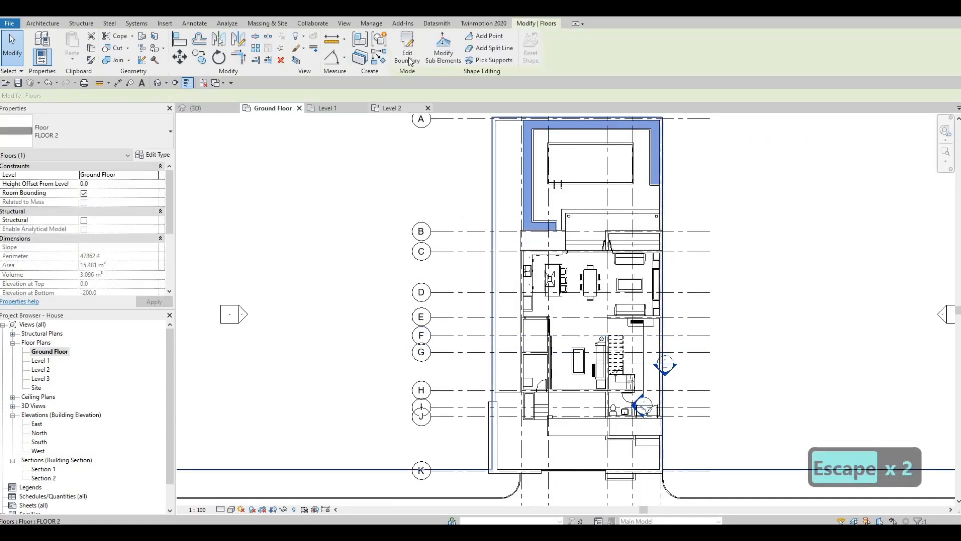
double_click(530, 142)
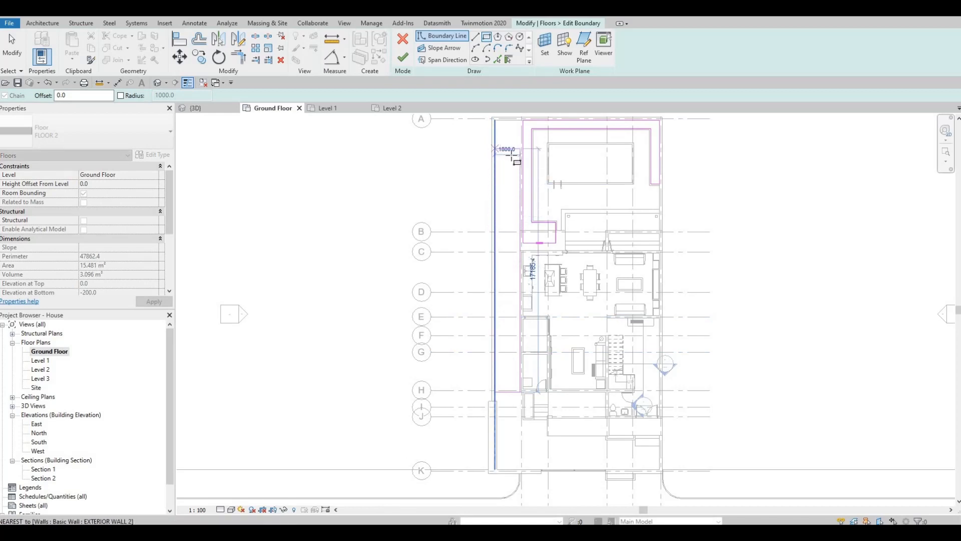
key(Escape)
key(Escape)
key(Escape)
scroll(514, 156, up, 2)
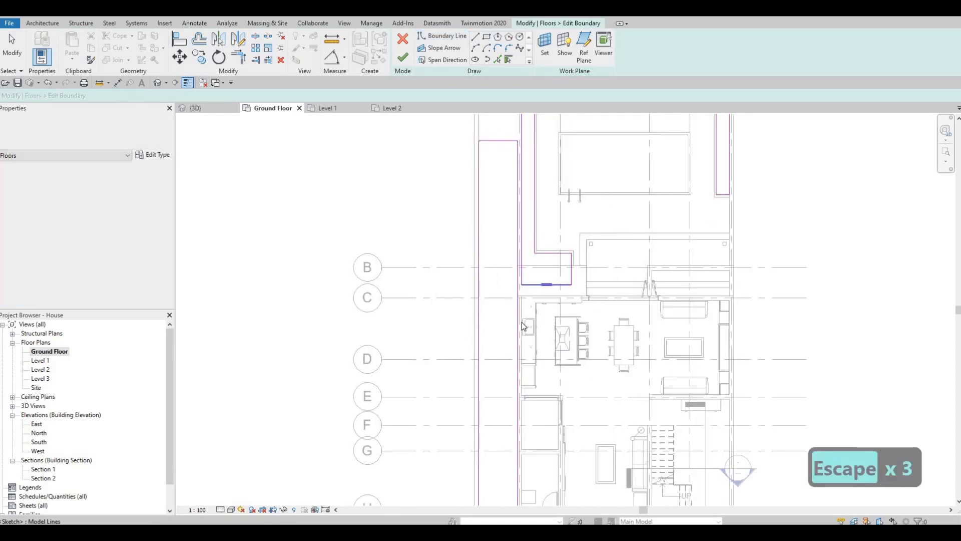
Trim the rectangle's inner side to the garden boundary near grid C, and delete the leftover vertical line and the short rear line.
scroll(522, 326, up, 2)
key(t)
key(r)
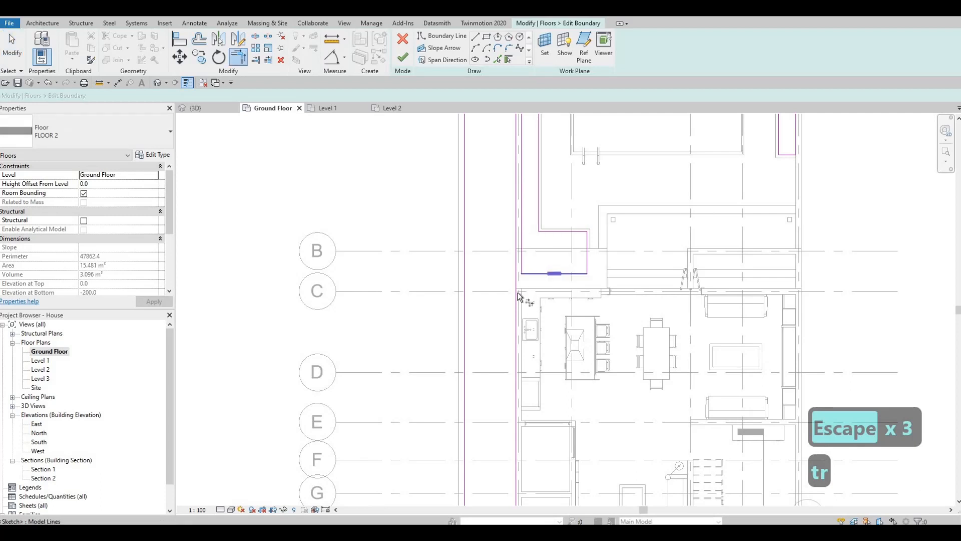
middle_drag(521, 178, 506, 317)
key(Escape)
click(518, 248)
key(Delete)
click(485, 160)
key(Delete)
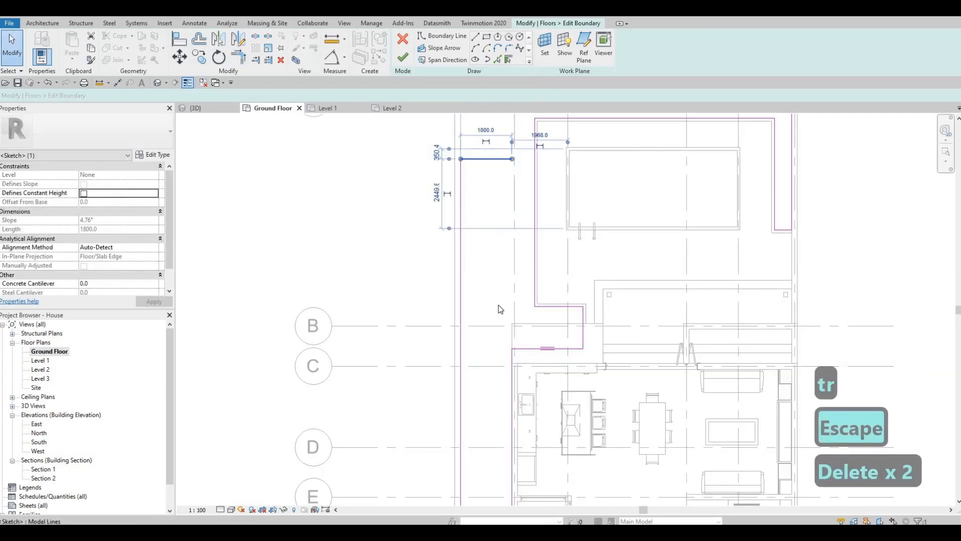
Trim the rear and outer side boundary lines into a closed corner, and check the finished floor in the 3D view.
key(t)
key(r)
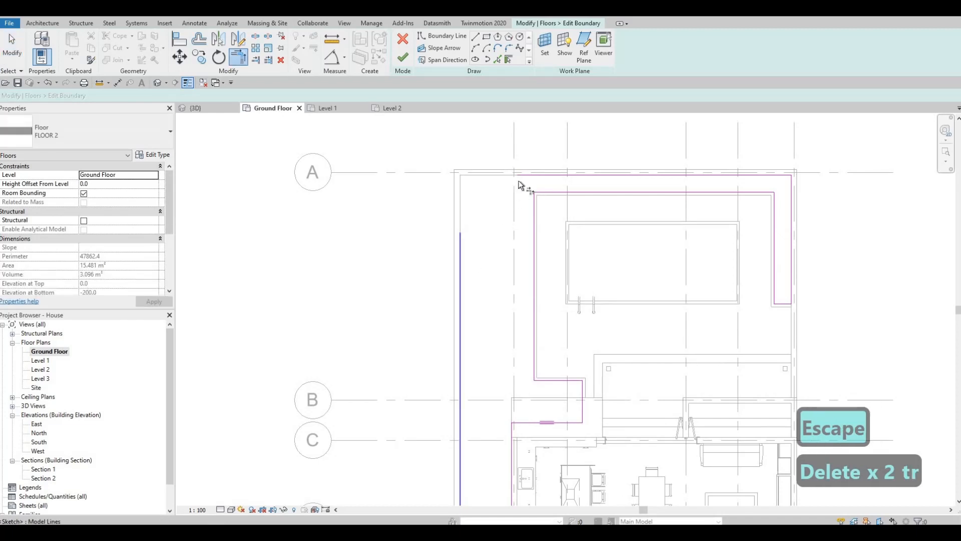
click(521, 177)
click(460, 361)
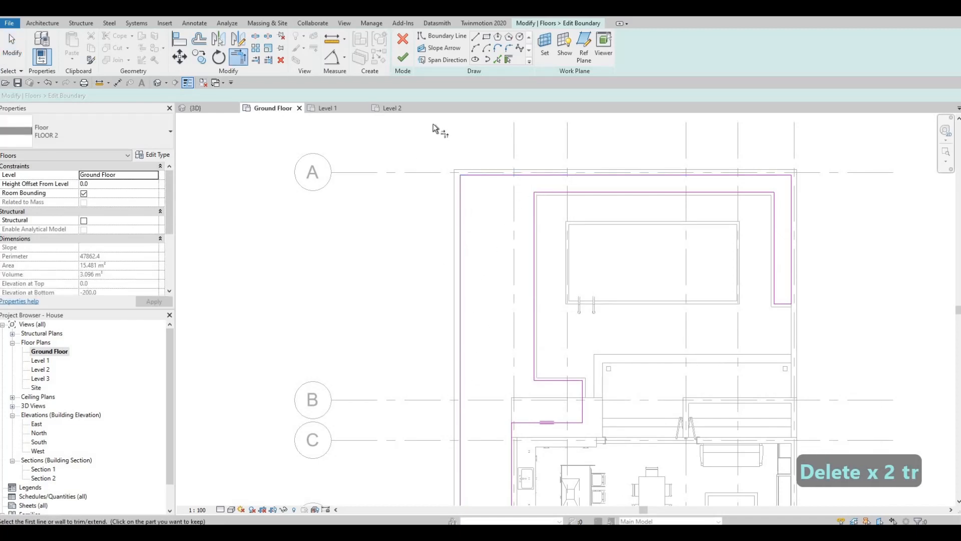
click(403, 57)
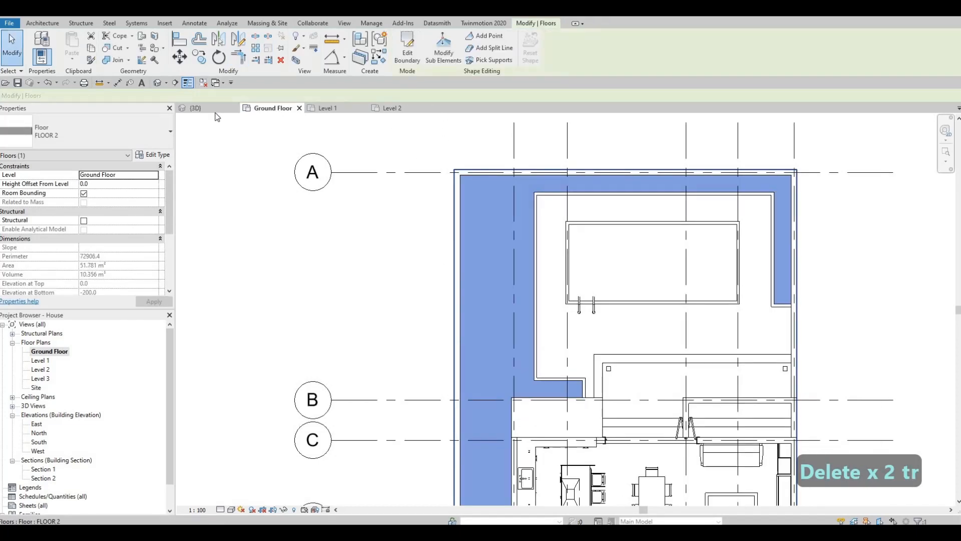
key(Escape)
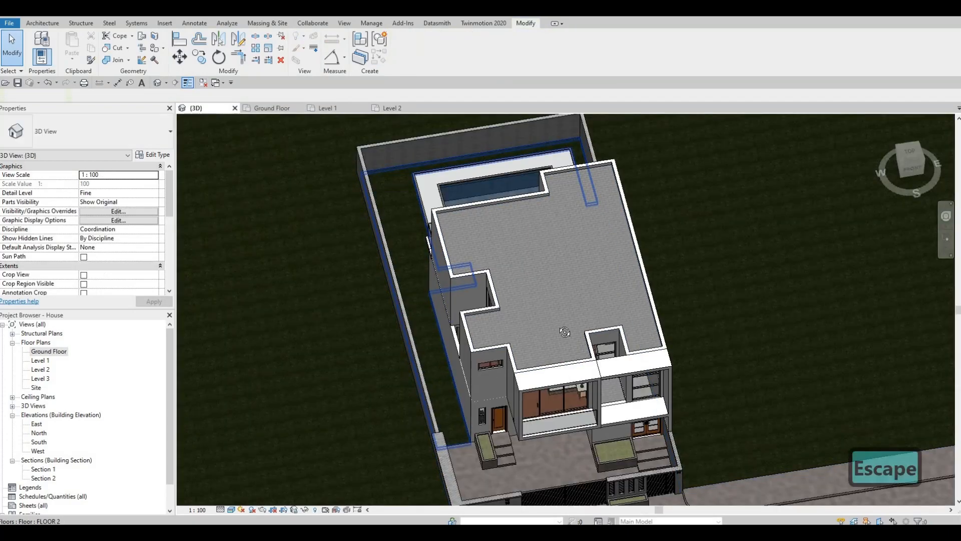
shift+middle_drag(565, 332, 506, 367)
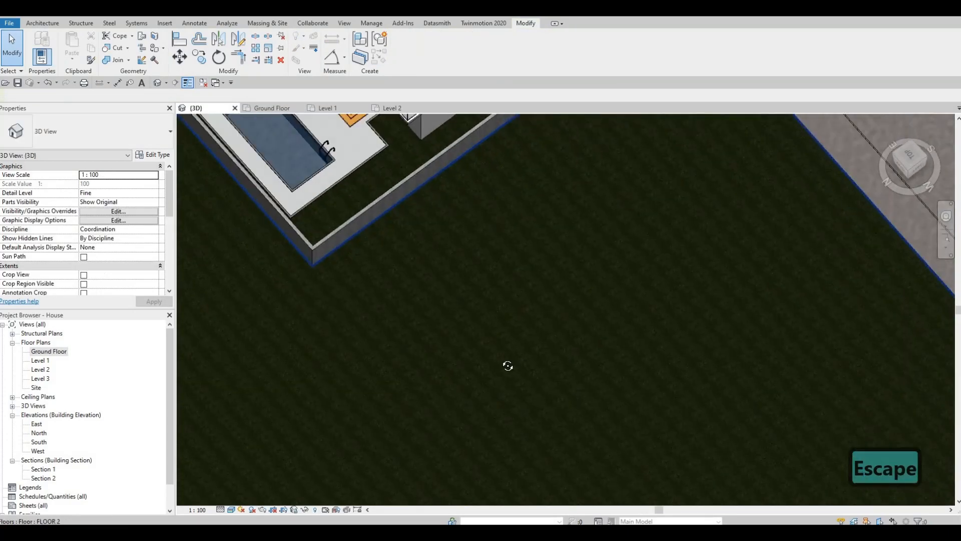
middle_drag(452, 173, 566, 373)
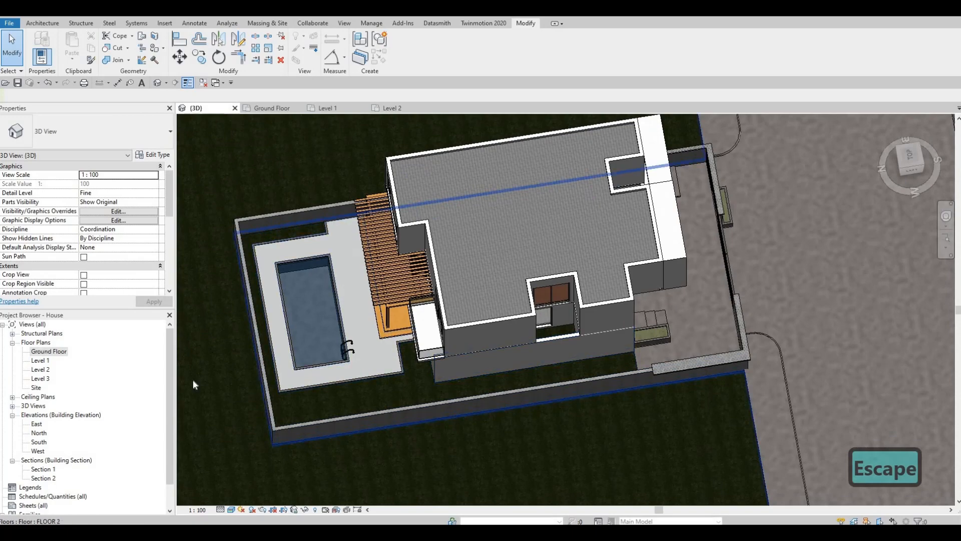
Open the in-place generic model of the entrance steps and planters for editing in the Ground Floor plan.
double_click(56, 355)
scroll(526, 401, down, 2)
middle_drag(526, 400, 526, 223)
scroll(556, 464, down, 2)
middle_drag(556, 464, 564, 312)
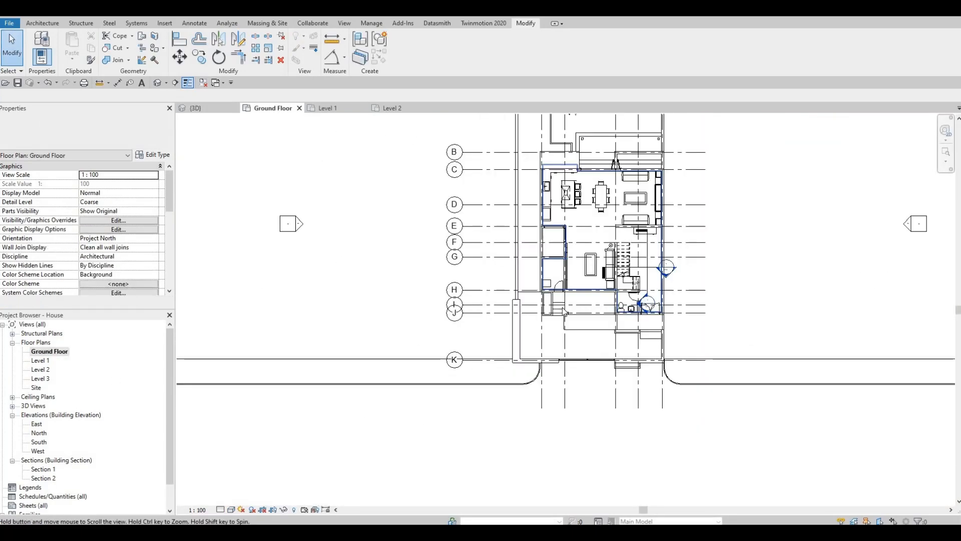
scroll(564, 313, up, 4)
click(564, 316)
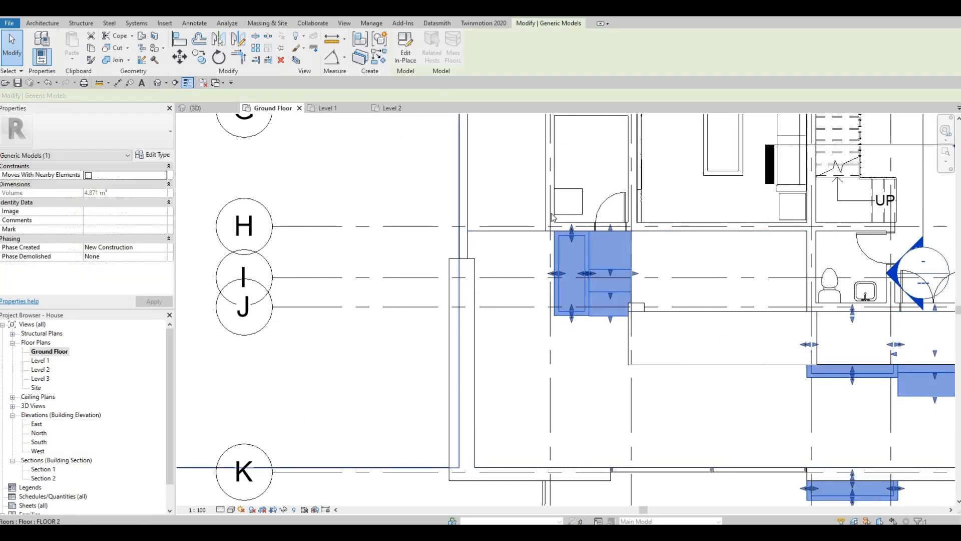
click(409, 57)
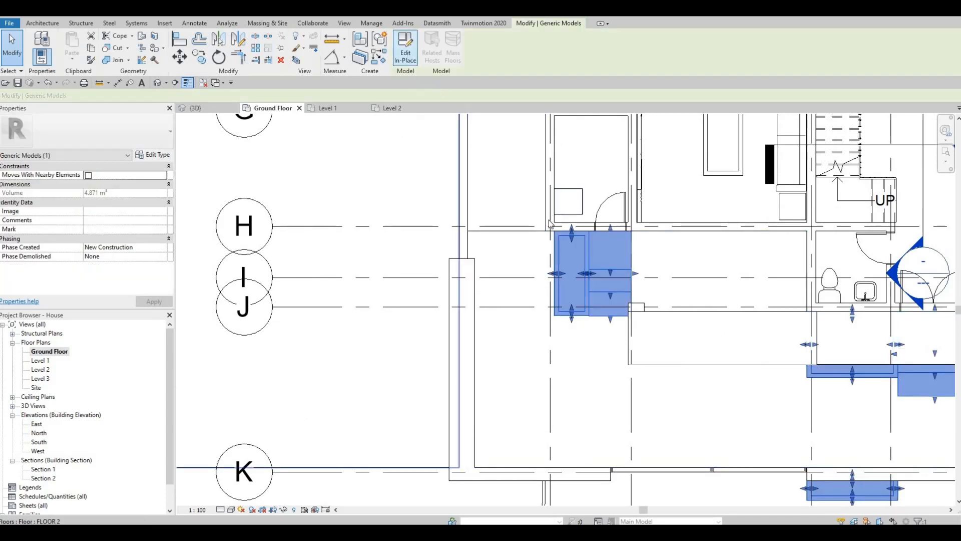
Move the planter beside the entrance steps across the yard to the inner face of the side boundary wall.
drag(520, 218, 597, 340)
key(m)
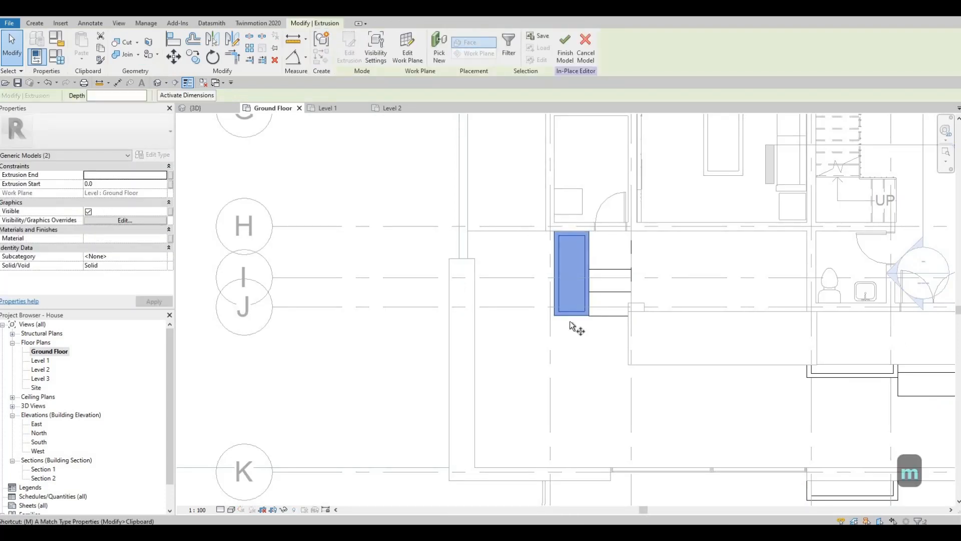
key(v)
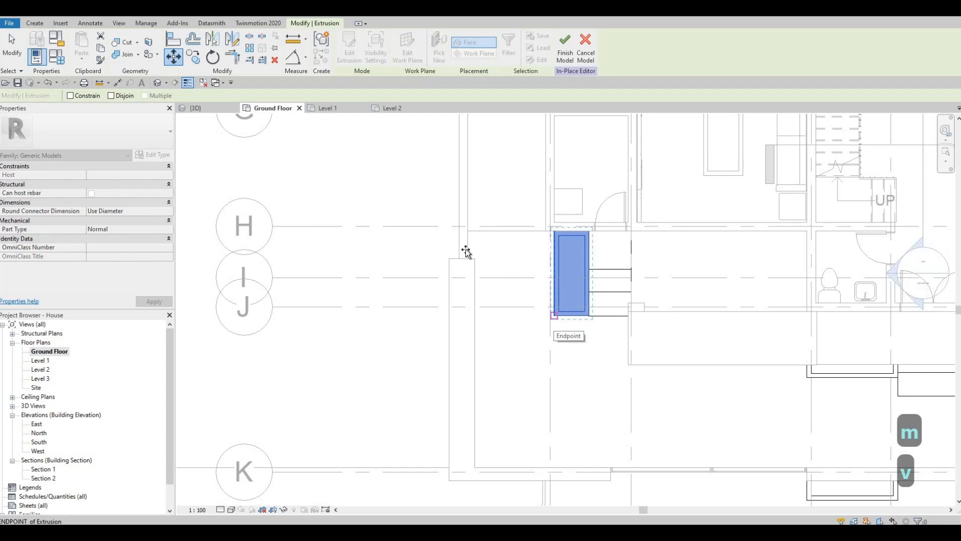
click(478, 274)
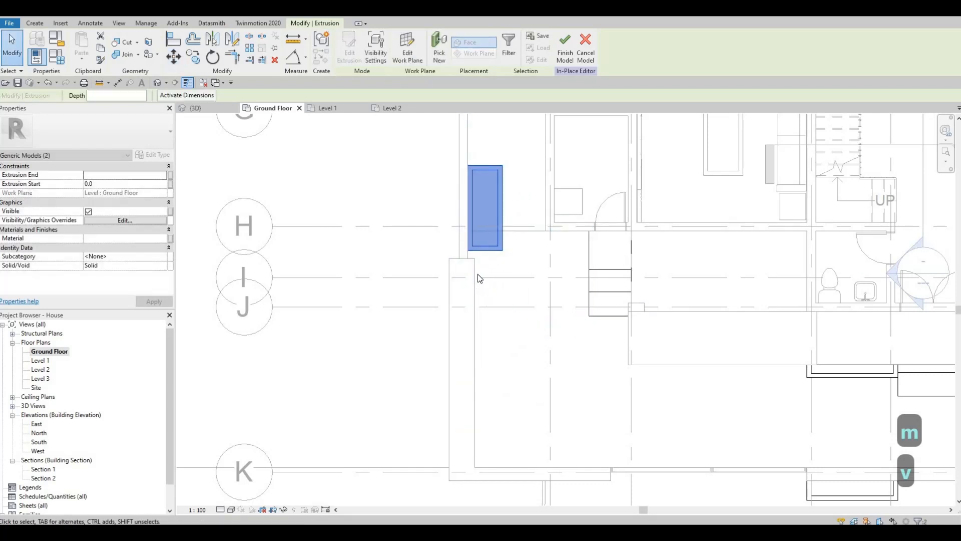
Move the planter along the side wall into the front corner at grid K, nudging it against the front wall.
key(m)
key(v)
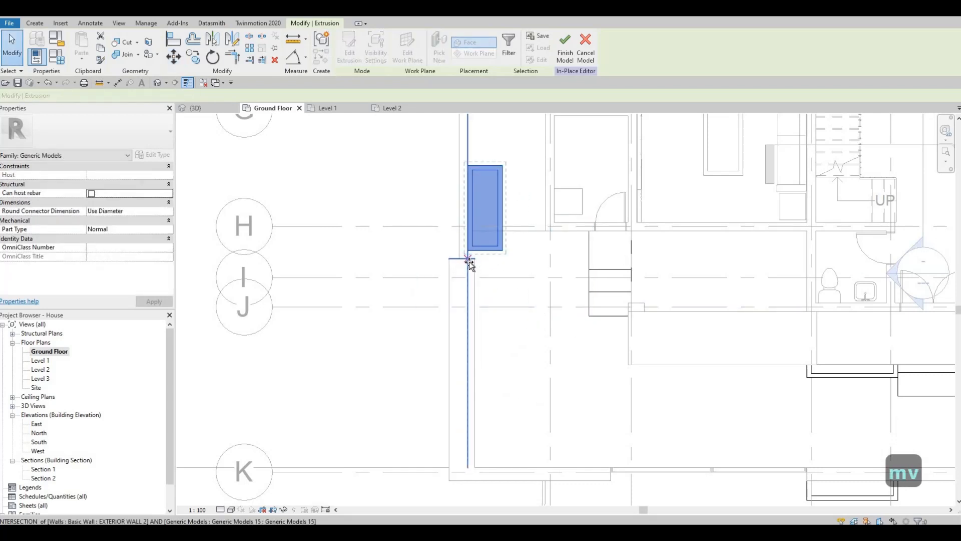
click(468, 251)
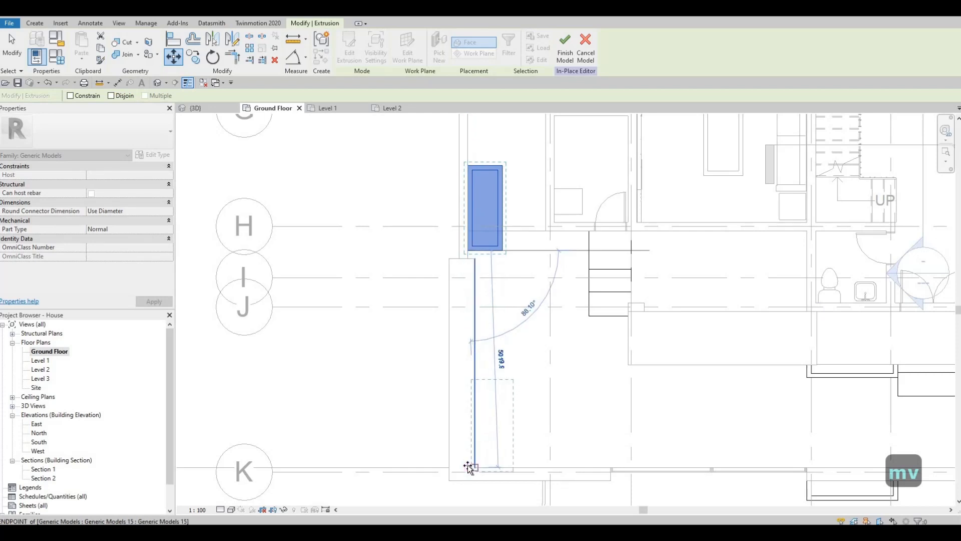
click(468, 464)
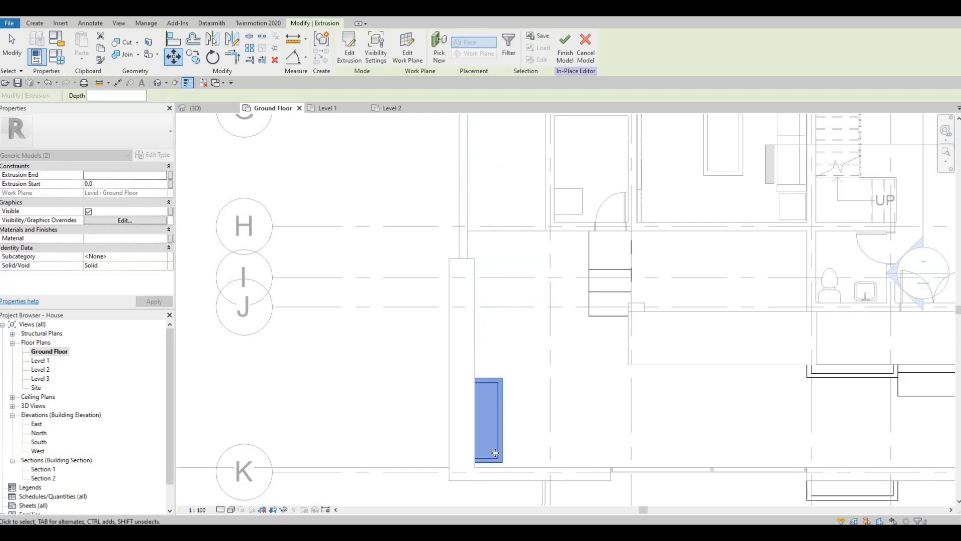
middle_drag(473, 466, 497, 420)
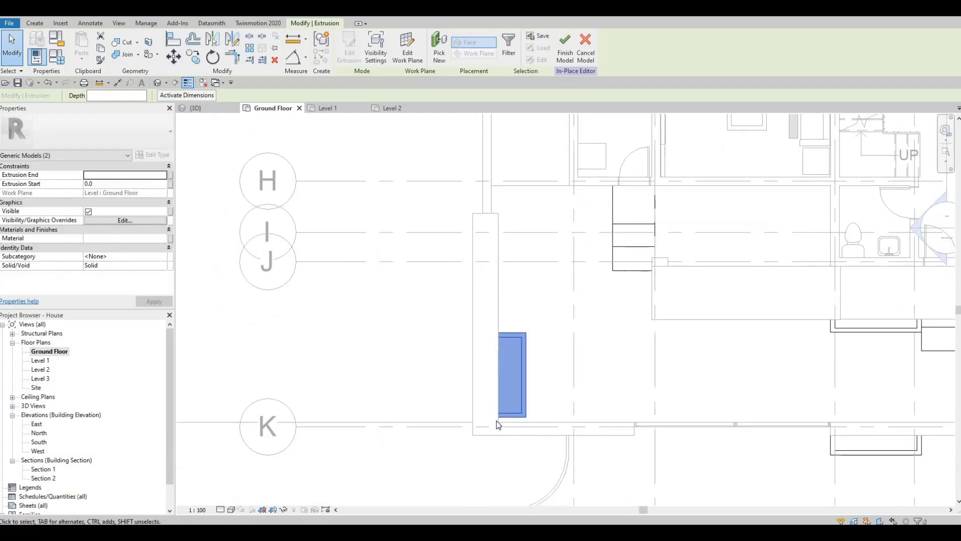
key(Down)
key(Down)
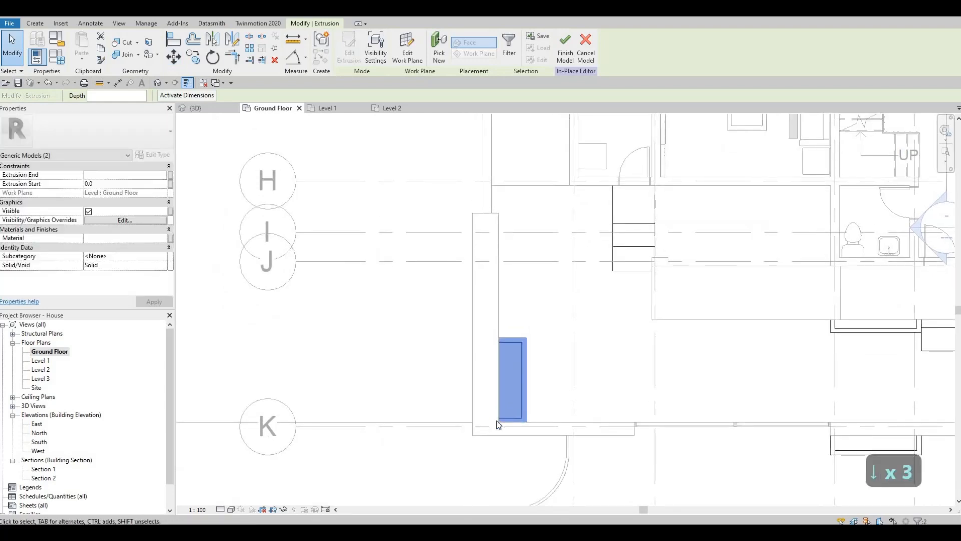
key(Escape)
key(Escape)
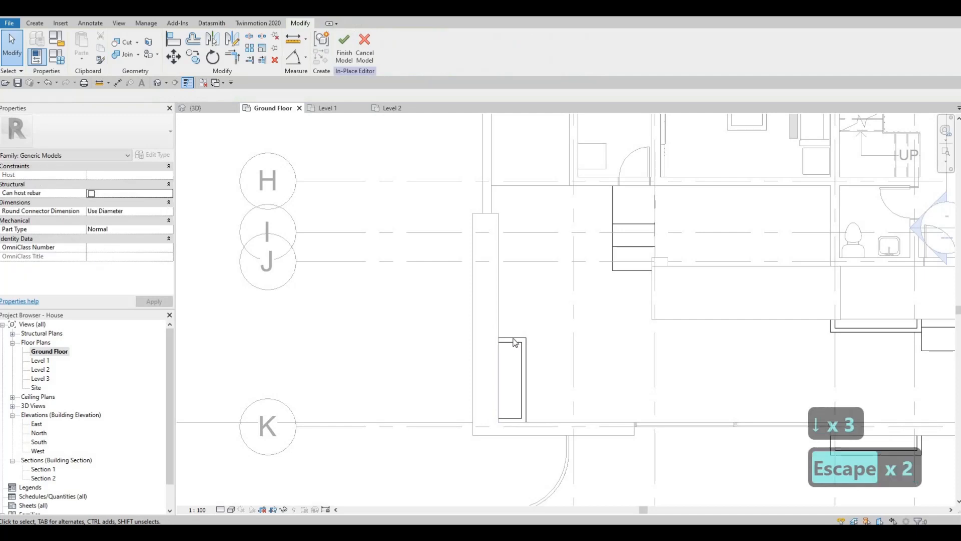
click(510, 338)
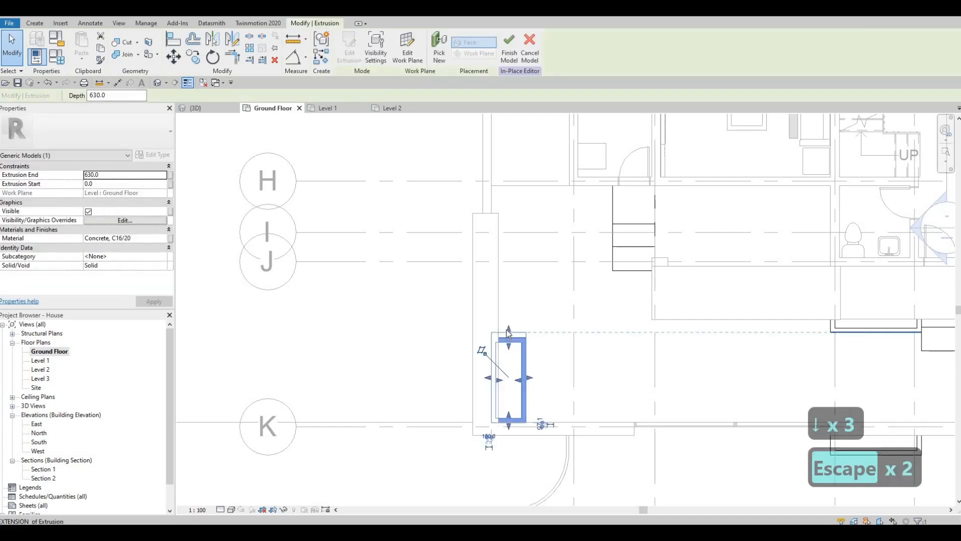
drag(501, 210, 500, 203)
key(ctrl+z)
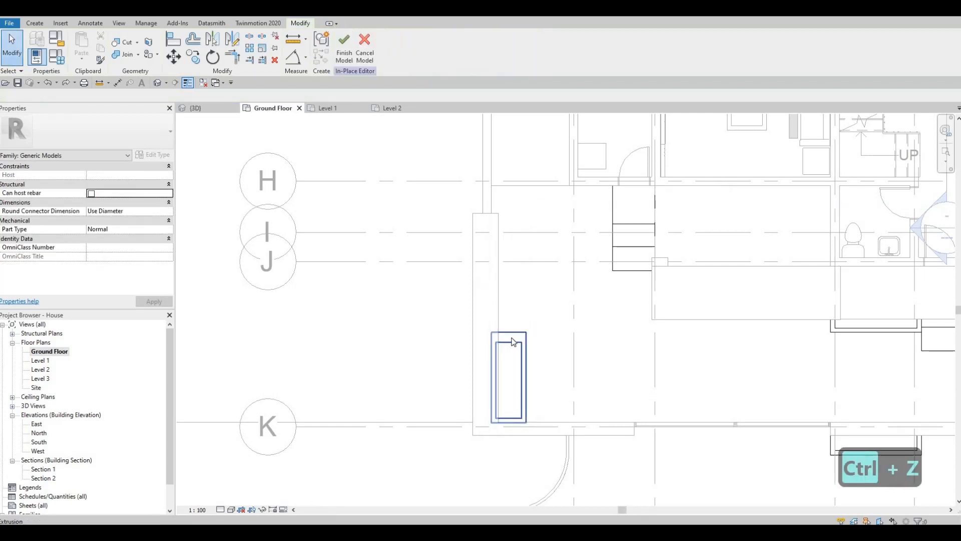
key(ctrl+z)
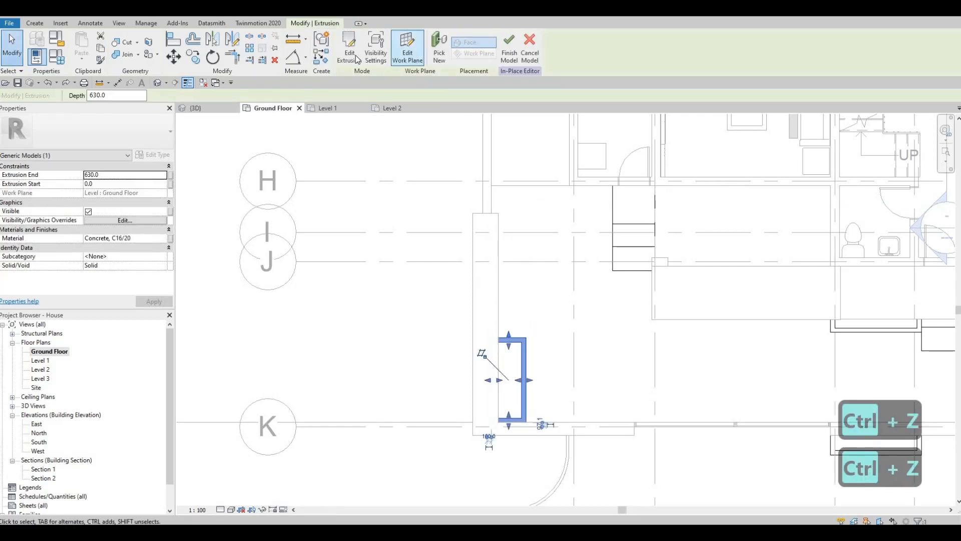
click(512, 338)
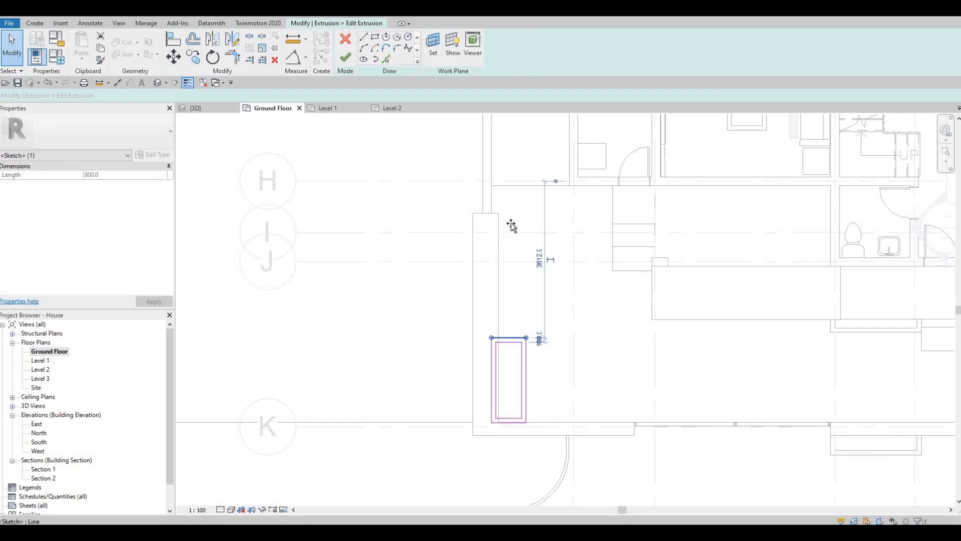
drag(511, 225, 511, 215)
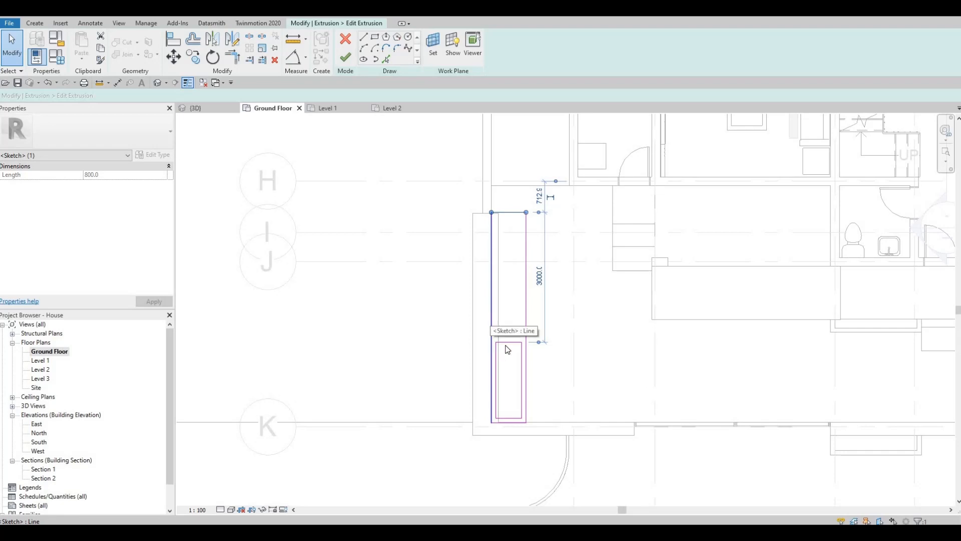
key(ctrl+z)
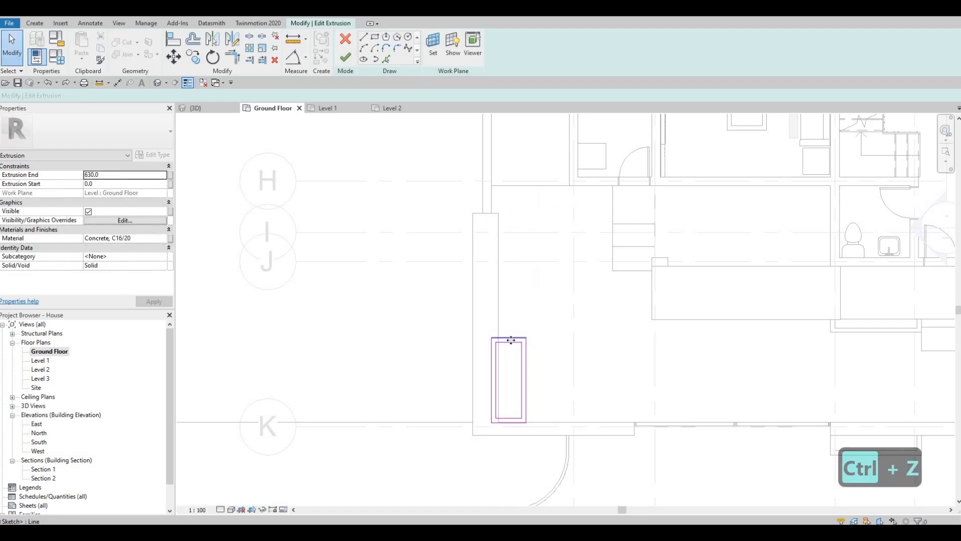
Lengthen the planter wall's sketch along the side boundary wall by shifting both inner and outer end lines toward grid I.
click(511, 338)
mouse_move(514, 239)
mouse_down()
mouse_move(515, 215)
mouse_move(515, 227)
mouse_up()
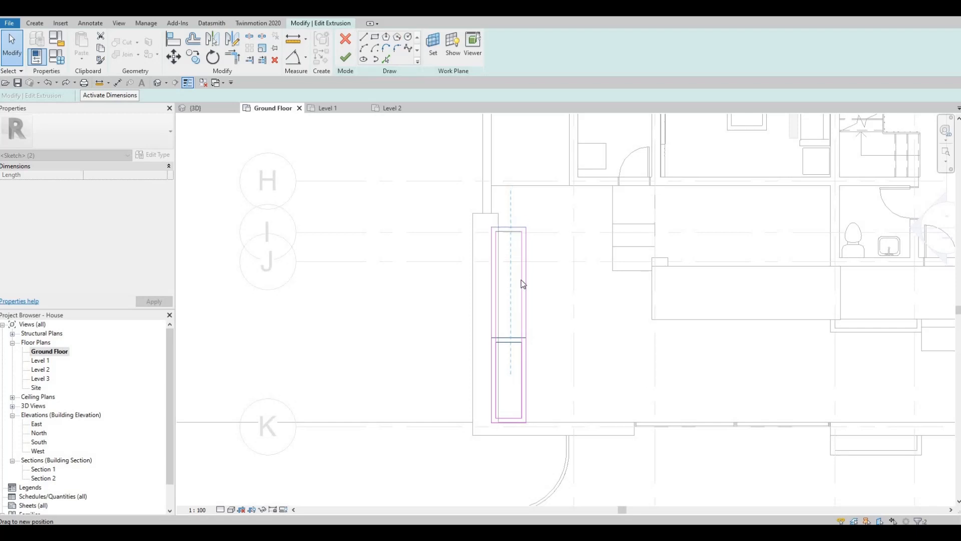
drag(523, 283, 523, 285)
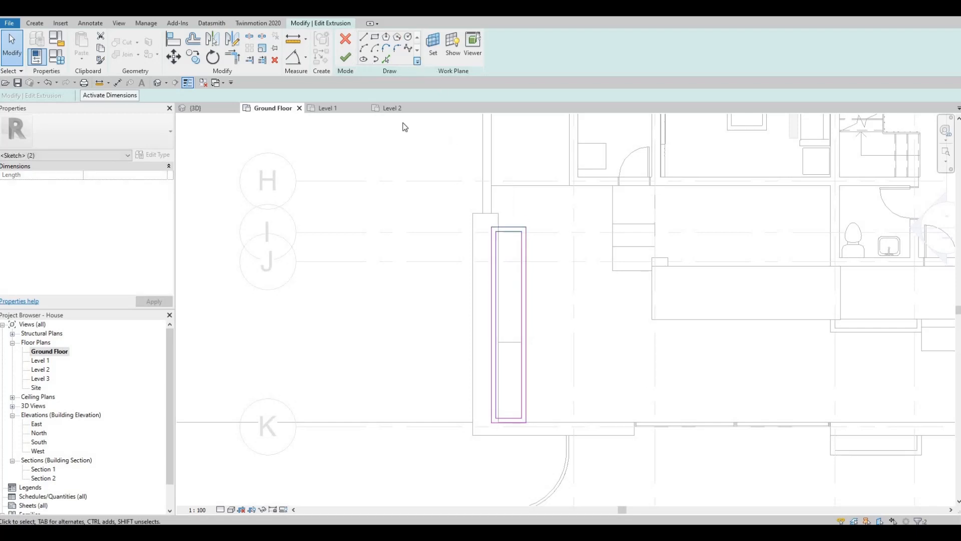
Lengthen the planter's plant fill along the side boundary wall to the inner end of the planter near grid I, and finish the in-place model.
click(509, 343)
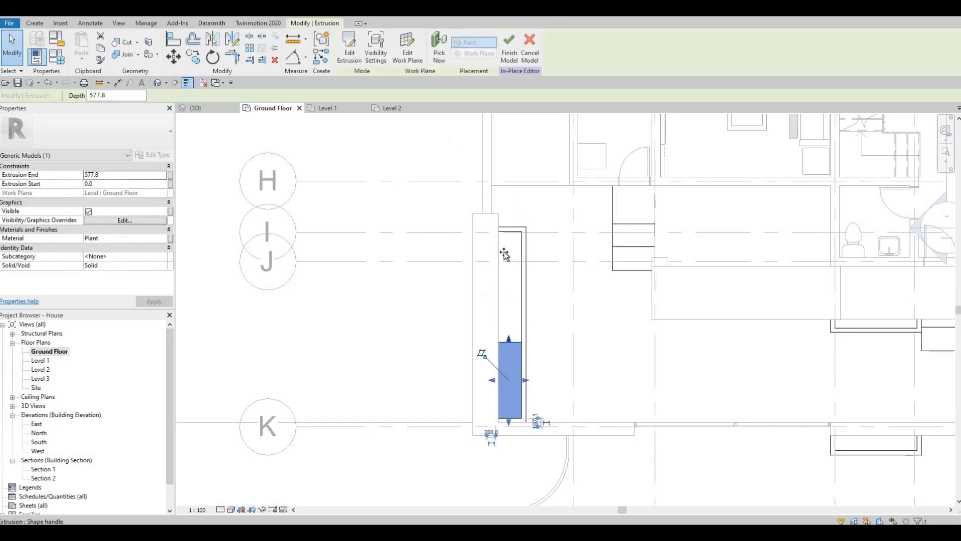
drag(503, 233, 514, 255)
scroll(506, 225, up, 4)
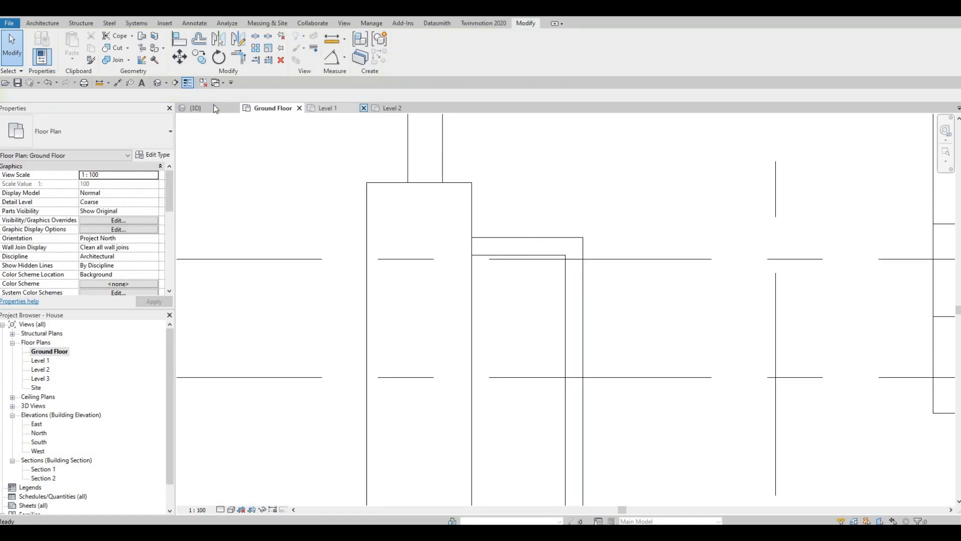
Inspect the house from several angles in 3D, covering the side passage, the corner planter and the front wall coping.
click(195, 107)
shift+middle_drag(477, 279, 353, 293)
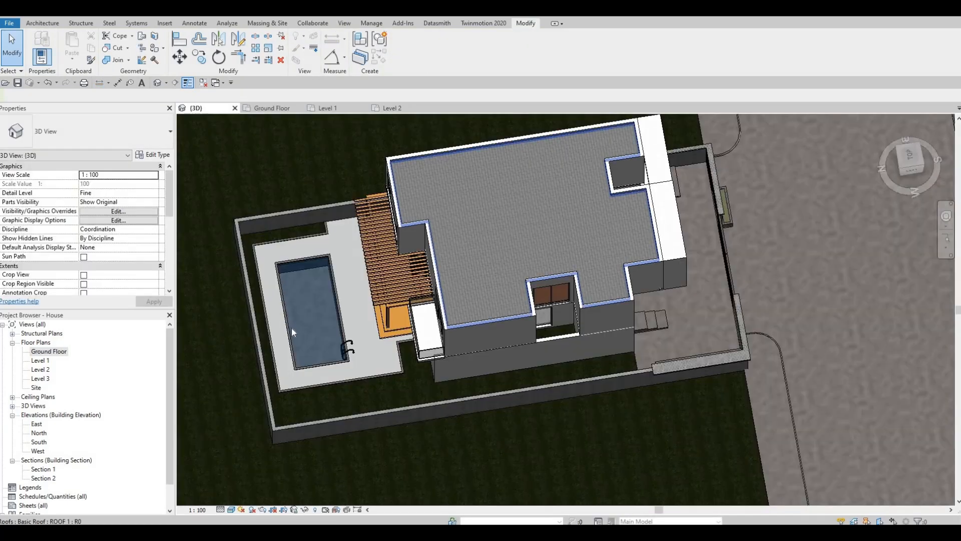
shift+middle_drag(292, 332, 483, 264)
middle_drag(435, 456, 503, 223)
scroll(508, 232, down, 4)
shift+middle_drag(378, 360, 393, 328)
scroll(412, 346, up, 5)
shift+middle_drag(476, 300, 431, 292)
middle_drag(235, 118, 622, 404)
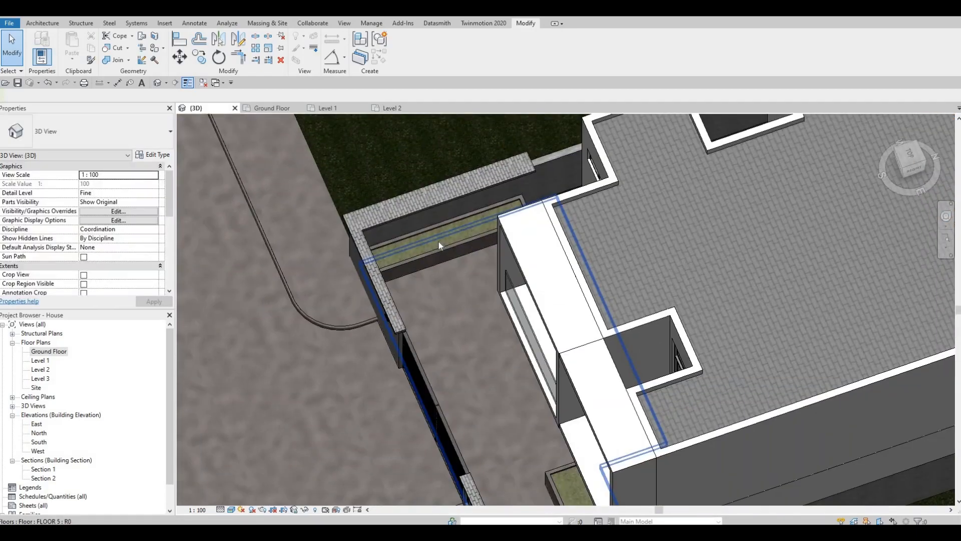
scroll(438, 243, up, 2)
shift+middle_drag(481, 185, 620, 303)
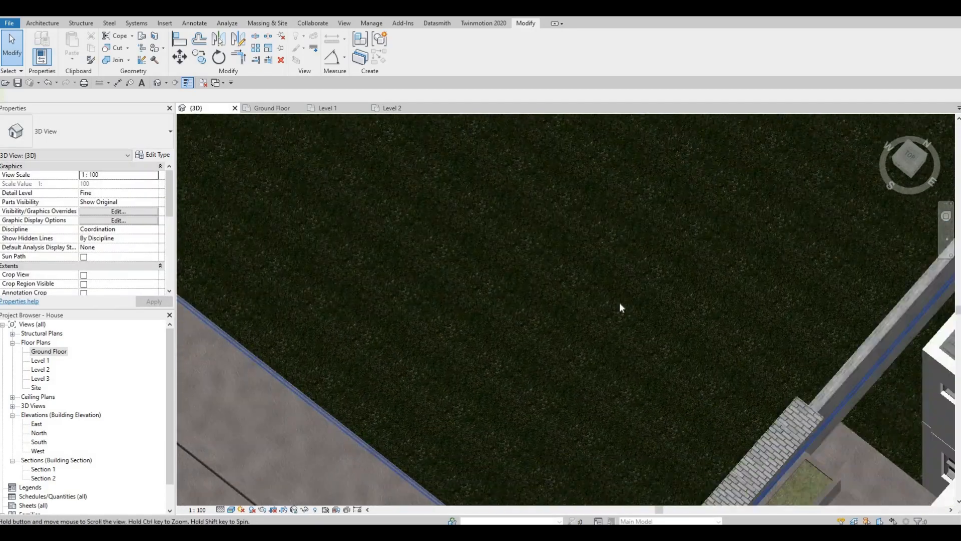
scroll(620, 306, down, 3)
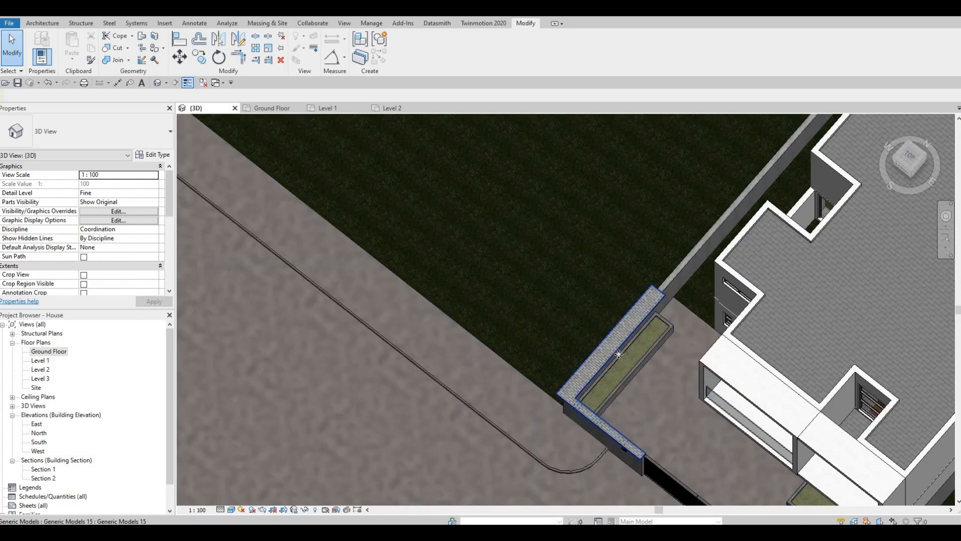
Pull the inner edge of the coping on the moved side boundary wall back to the wall's inner face beside the planter.
click(619, 354)
scroll(630, 341, up, 3)
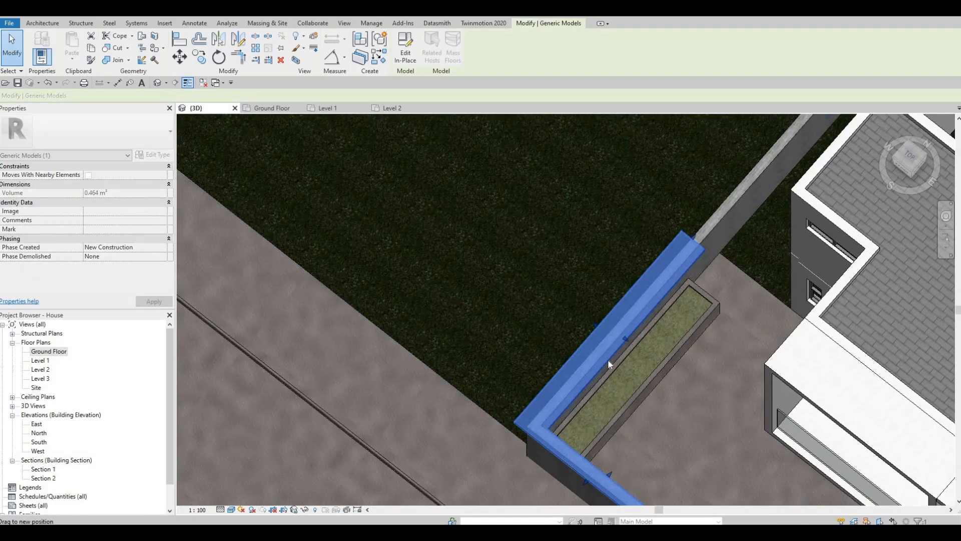
drag(608, 359, 601, 354)
middle_drag(554, 421, 526, 349)
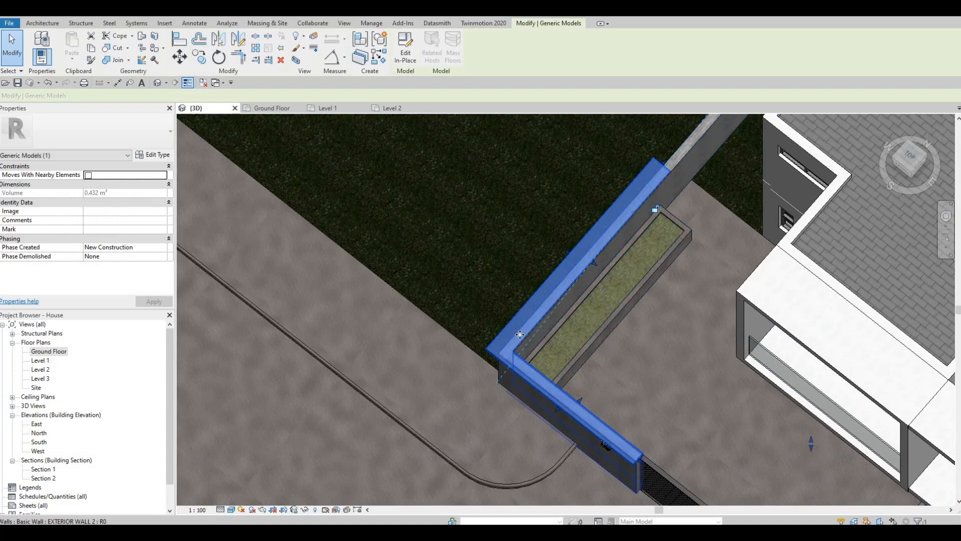
Check how the coping fits the side wall, planter and front wall in 3D and in the Ground Floor plan.
shift+middle_drag(612, 371, 399, 216)
middle_drag(398, 248, 399, 115)
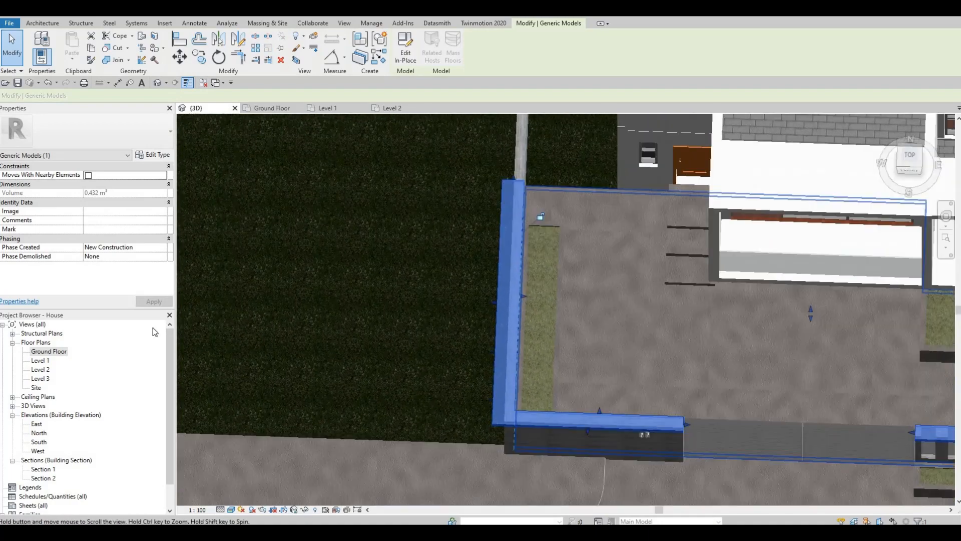
scroll(566, 309, down, 1)
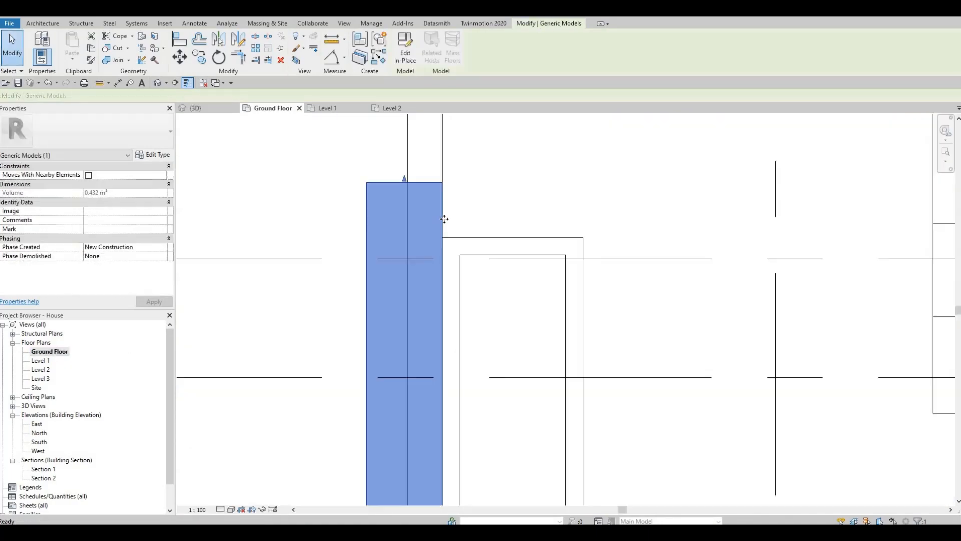
middle_drag(455, 354, 457, 346)
scroll(454, 153, down, 3)
middle_drag(462, 482, 470, 446)
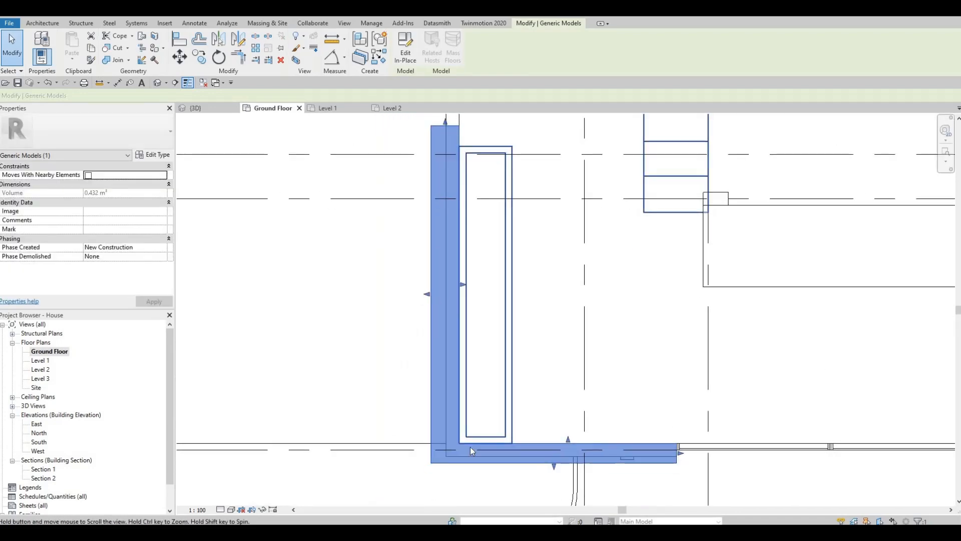
scroll(464, 433, up, 5)
middle_drag(419, 285, 474, 440)
scroll(435, 345, down, 2)
scroll(469, 388, down, 2)
scroll(570, 371, down, 2)
middle_drag(570, 371, 540, 404)
middle_drag(877, 453, 768, 363)
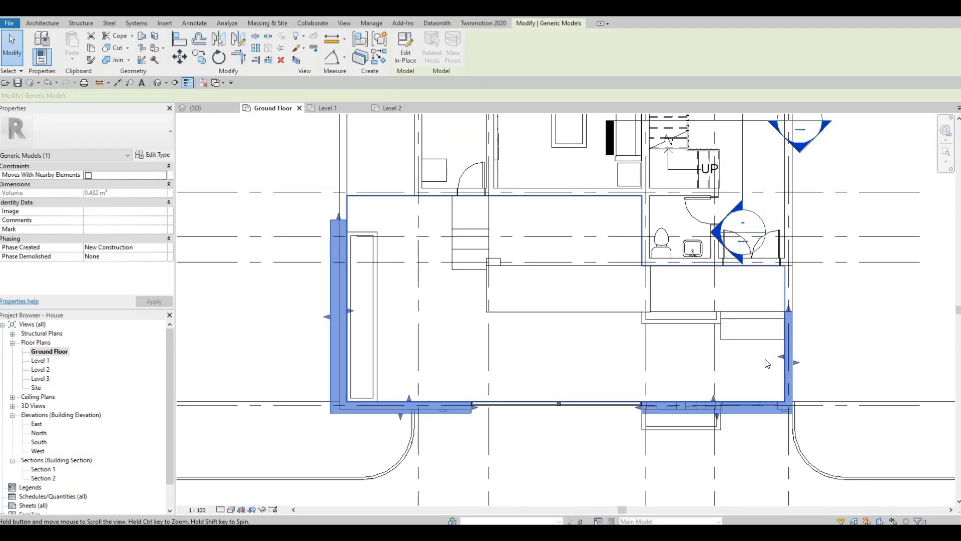
key(Escape)
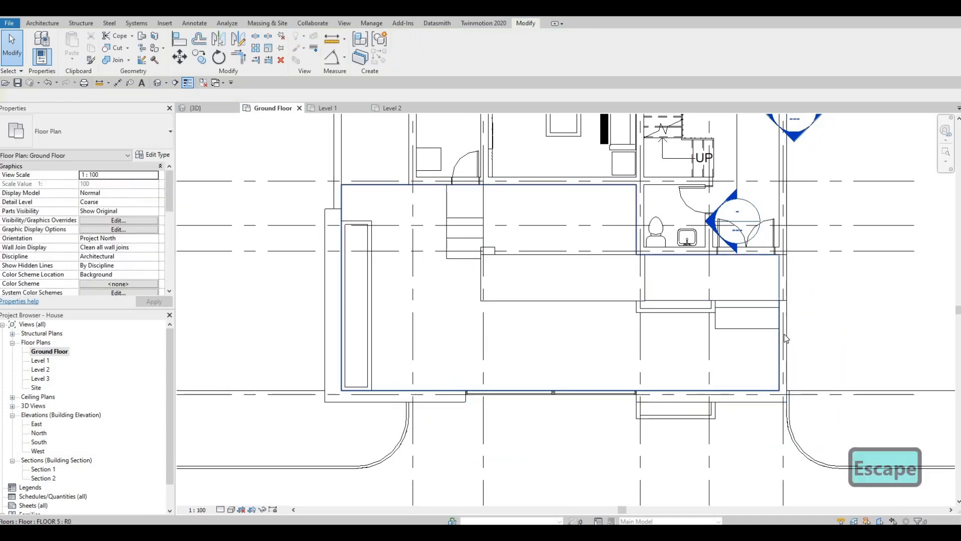
Extend the outer edge of the coping on the opposite side boundary wall outward past the wall's outer face.
scroll(786, 339, up, 2)
click(796, 365)
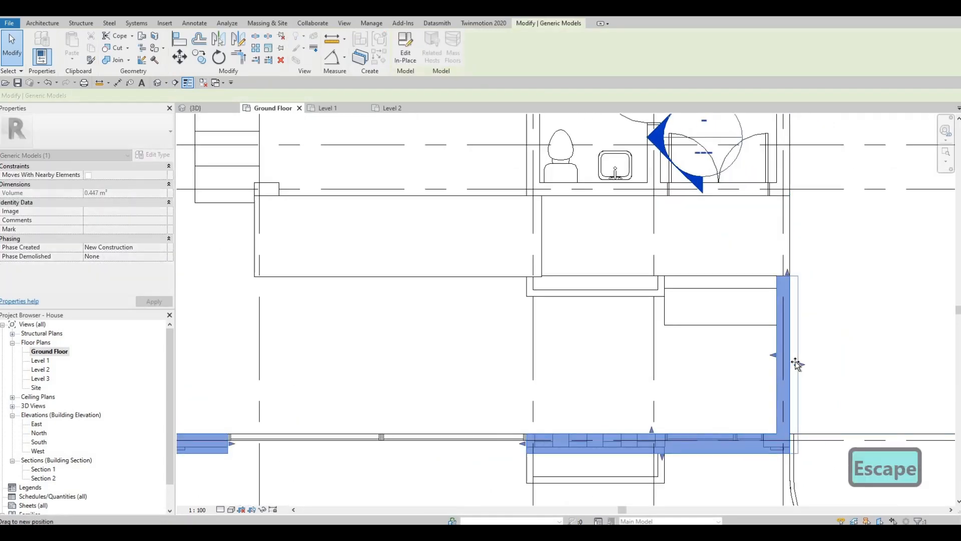
drag(795, 362, 792, 362)
key(Escape)
Review the Ground Floor plan from the pool area along the side passage to the front yard.
scroll(756, 415, down, 3)
middle_drag(764, 392, 771, 448)
scroll(751, 421, down, 2)
middle_drag(769, 223, 767, 301)
middle_drag(553, 227, 550, 257)
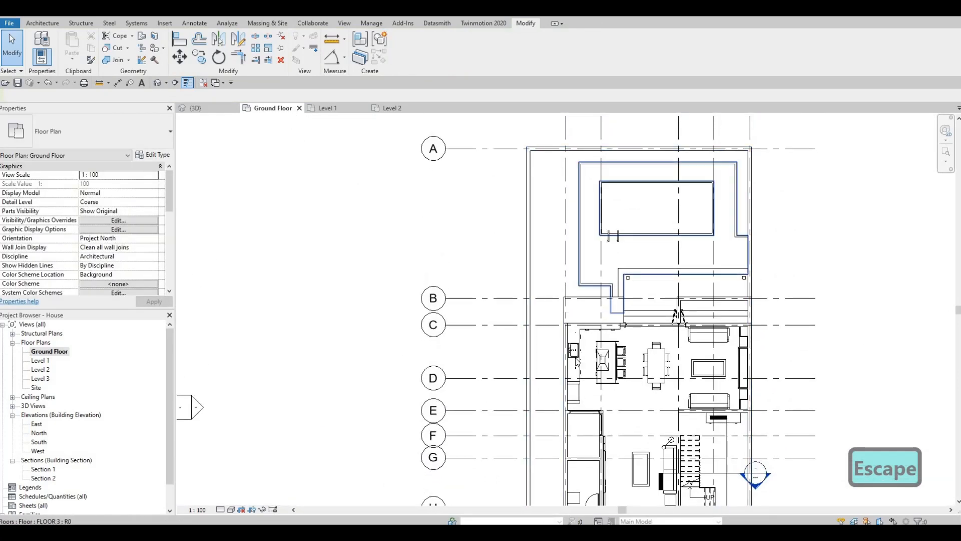
middle_drag(551, 502, 578, 413)
scroll(566, 359, down, 1)
key(Escape)
scroll(584, 379, up, 5)
middle_drag(566, 309, 562, 272)
middle_drag(645, 332, 626, 318)
key(Escape)
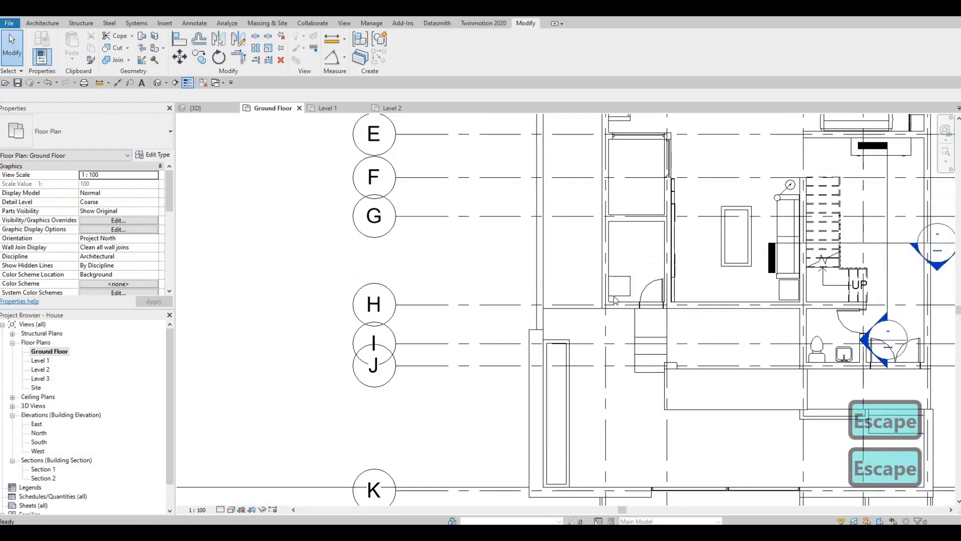
In the Level 1 plan, rehost the utility room's 700 x 2000 mm door from the front wall to the side wall on grid 1.
double_click(40, 360)
scroll(631, 294, down, 1)
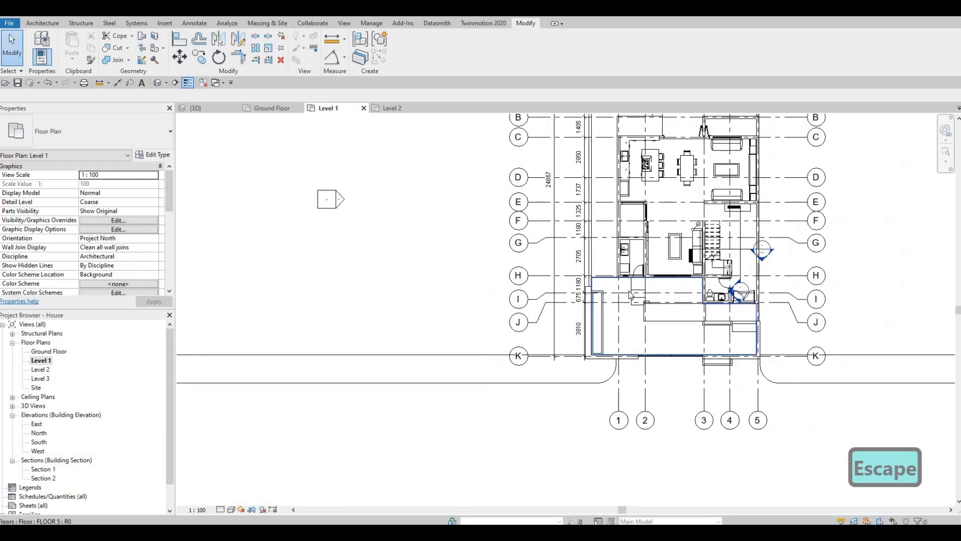
scroll(630, 294, up, 8)
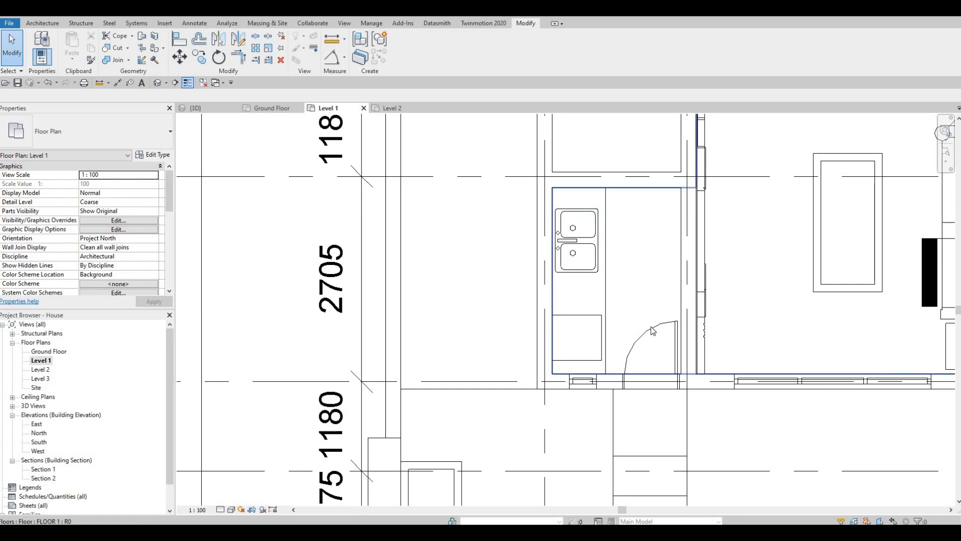
click(652, 332)
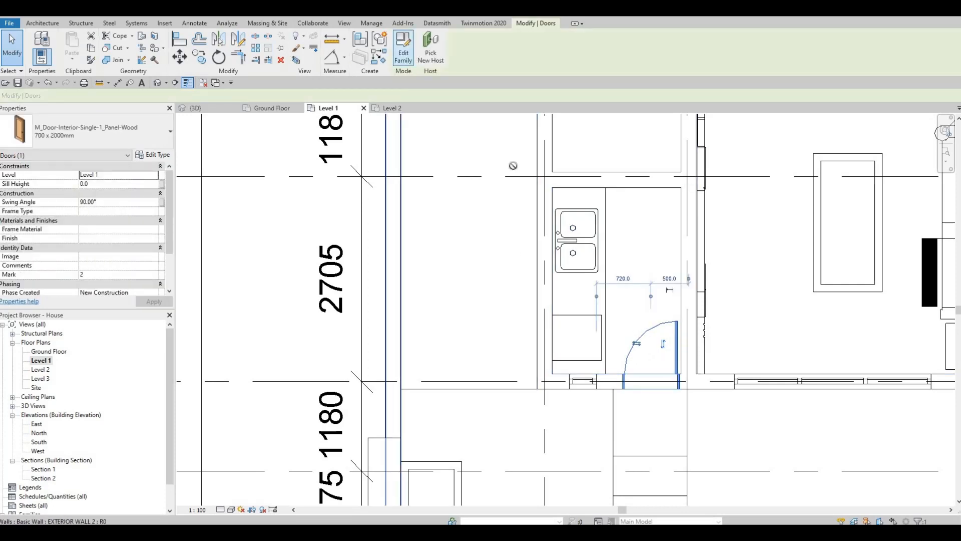
key(Delete)
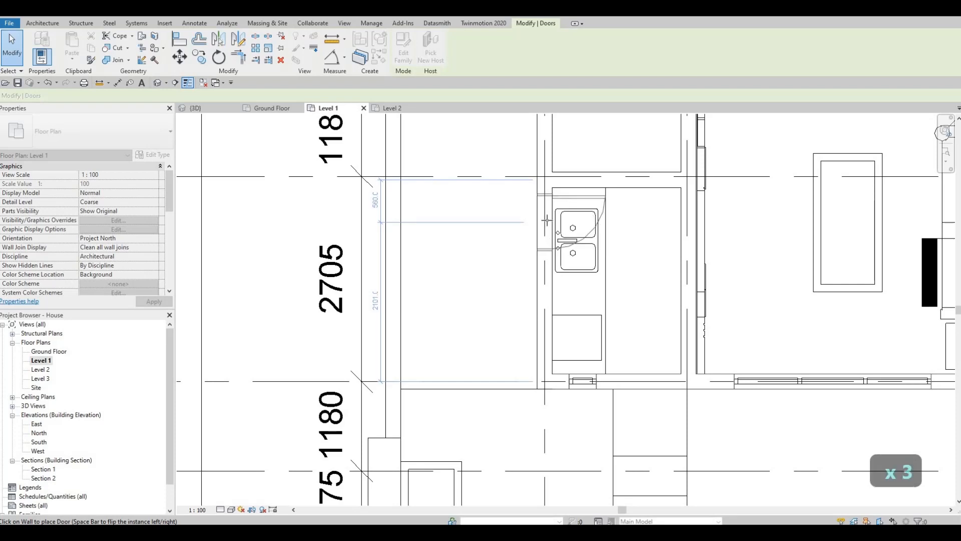
key(Escape)
key(Escape)
key(Escape)
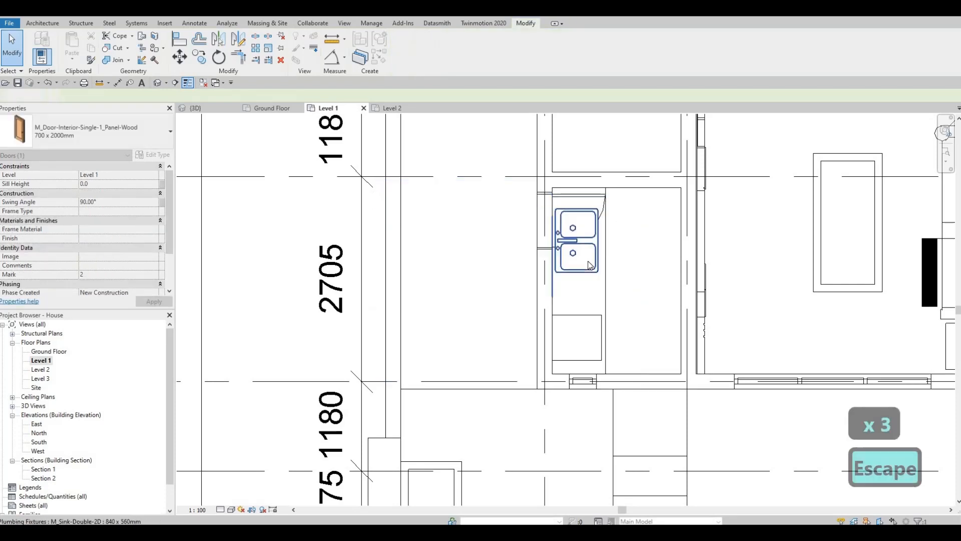
Try to flip the utility room's double sink to the side passage face of the wall on grid 1.
click(592, 267)
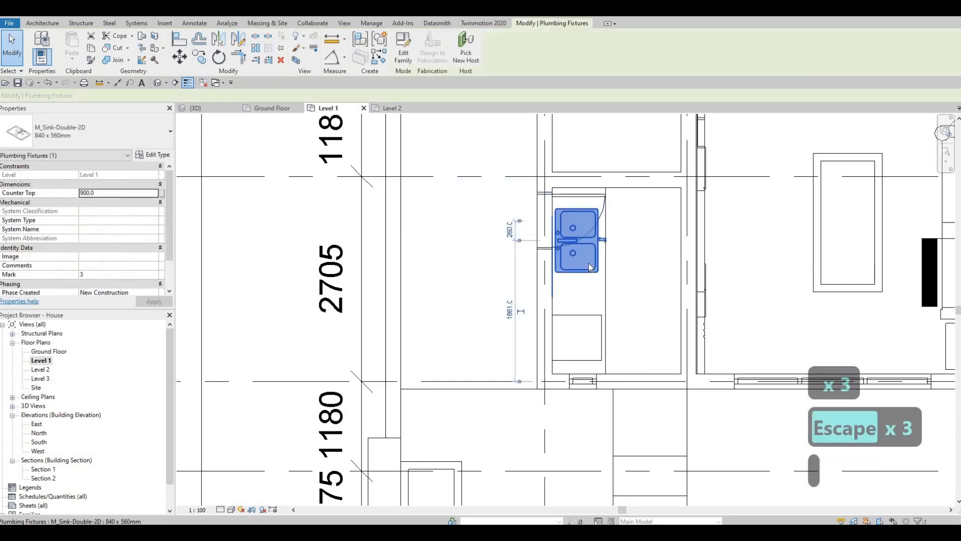
drag(559, 265, 497, 239)
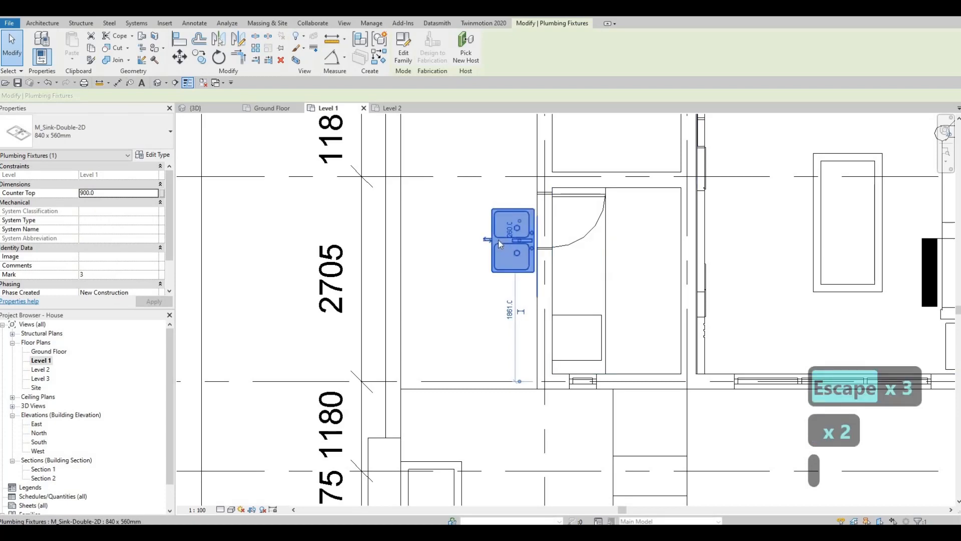
key(Escape)
click(489, 233)
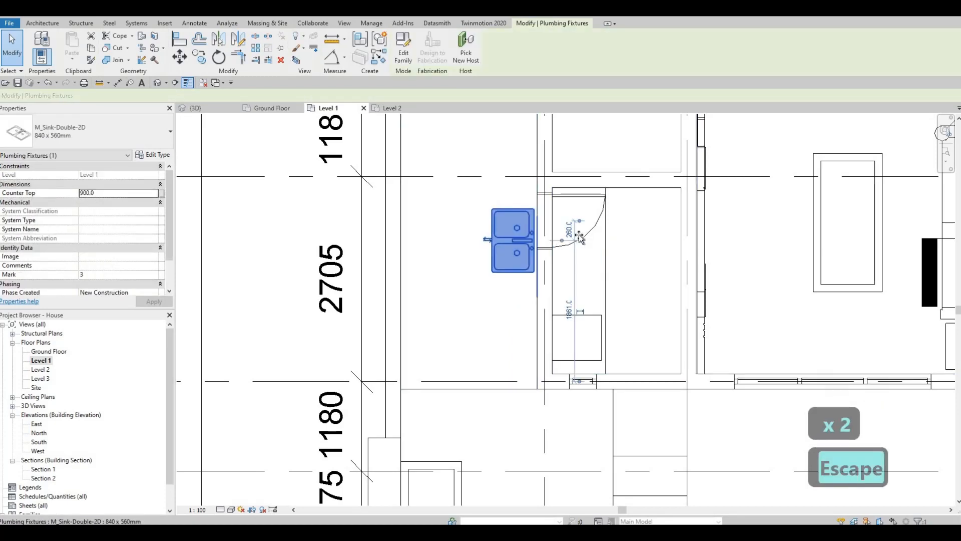
drag(570, 248, 571, 251)
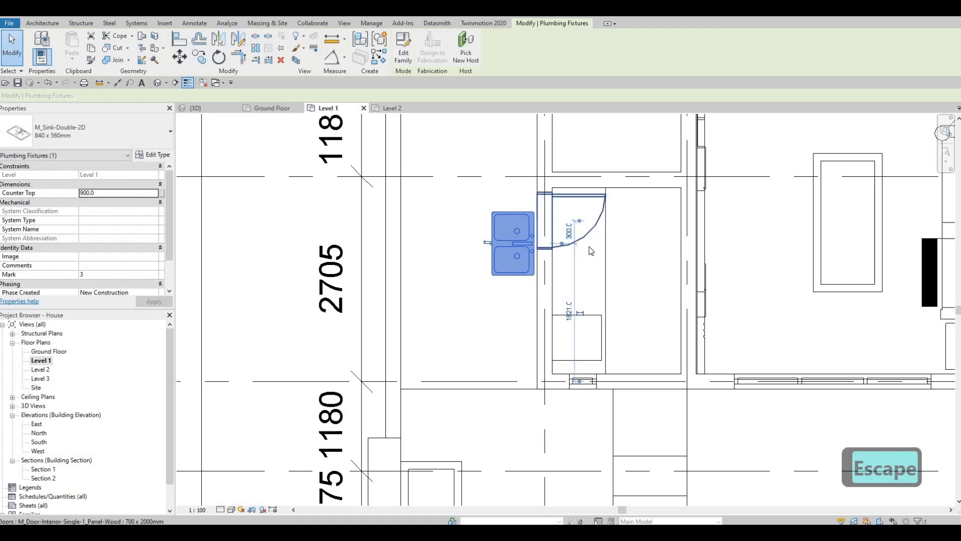
key(ctrl+z)
key(ctrl+z)
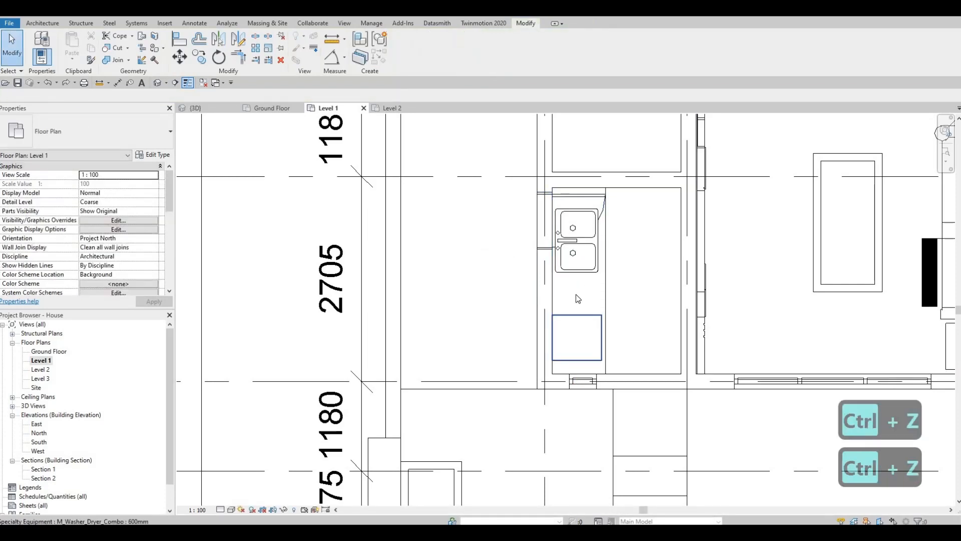
key(Escape)
Turn the washer-dryer around and move it across the utility room to the wall on grid 2.
click(583, 321)
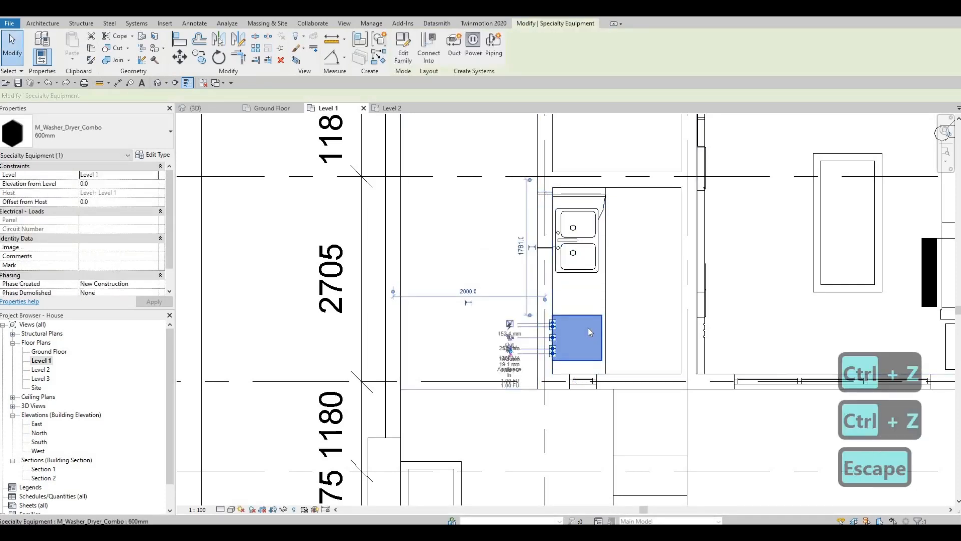
drag(588, 327, 507, 317)
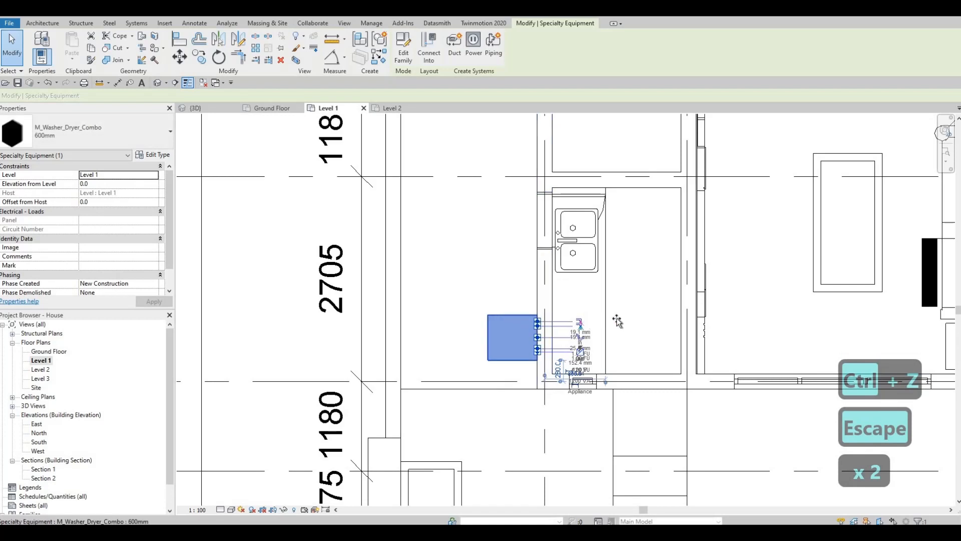
drag(617, 319, 655, 324)
key(Escape)
key(Escape)
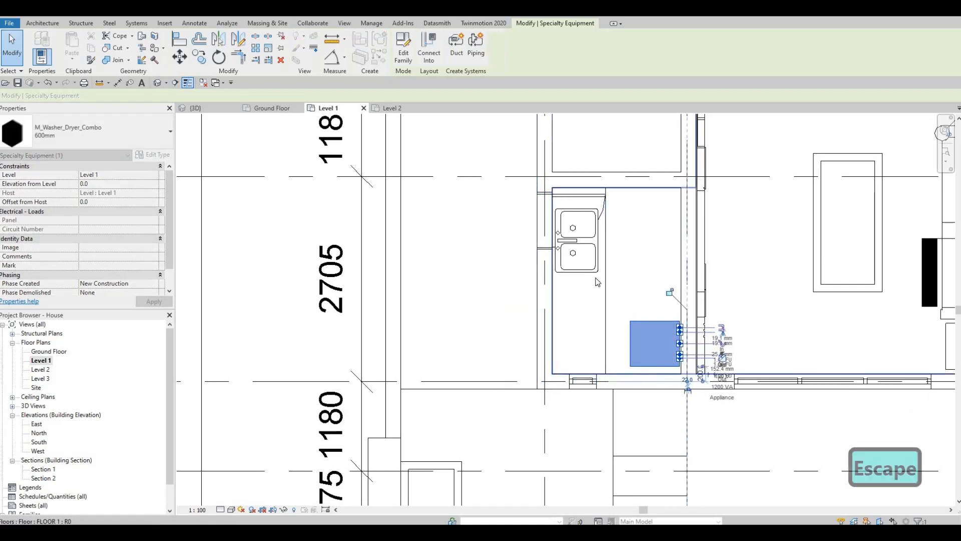
Move the utility room's counter edge line across to the front of the relocated washer-dryer.
click(607, 265)
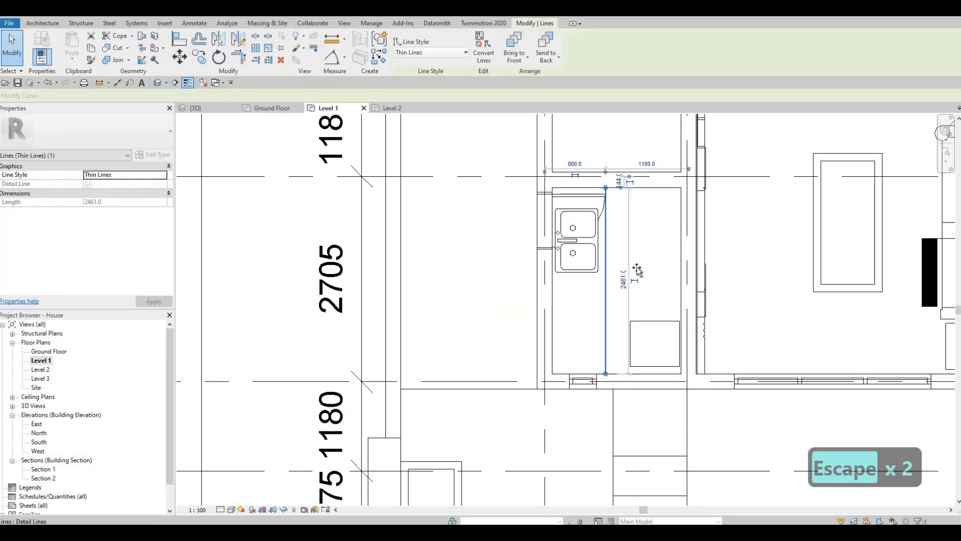
drag(635, 271, 635, 271)
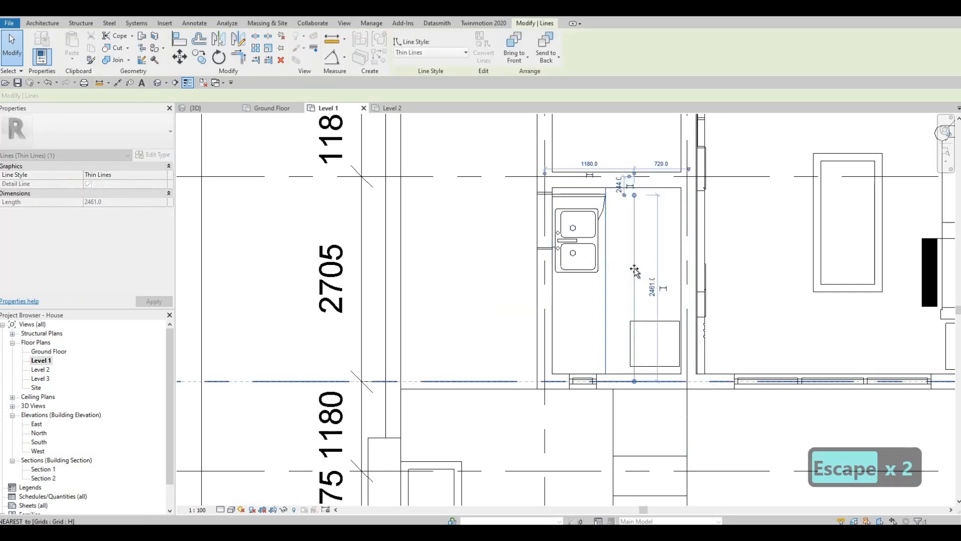
key(Escape)
Nudge the washer-dryer against the grid 2 wall toward the corner, and nudge the counter line to about 1120 mm from grid 1.
click(654, 324)
key(Right)
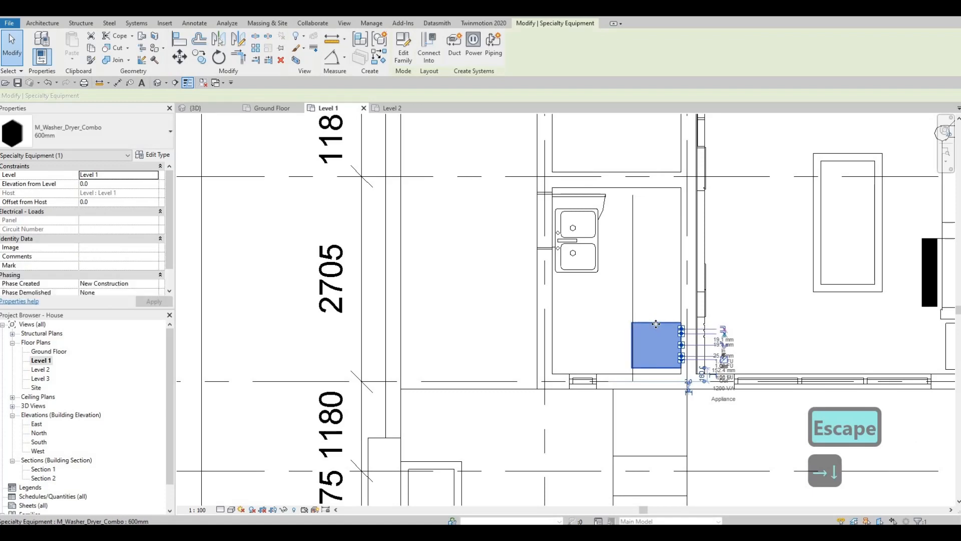
key(Down)
key(Down)
key(Down)
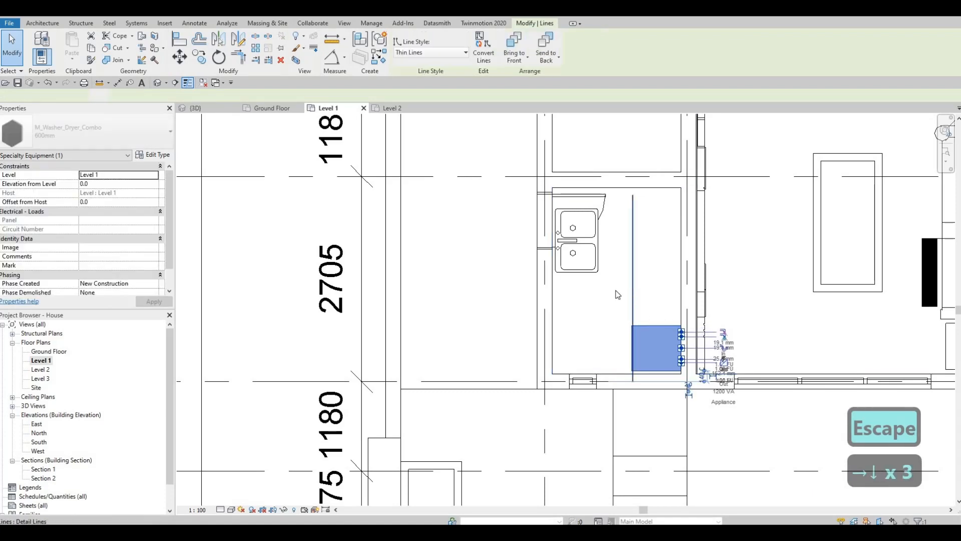
click(634, 296)
key(Left)
key(Left)
Rehost the double sink on the utility room's grid 2 wall, in line with the washer-dryer.
click(576, 228)
click(467, 55)
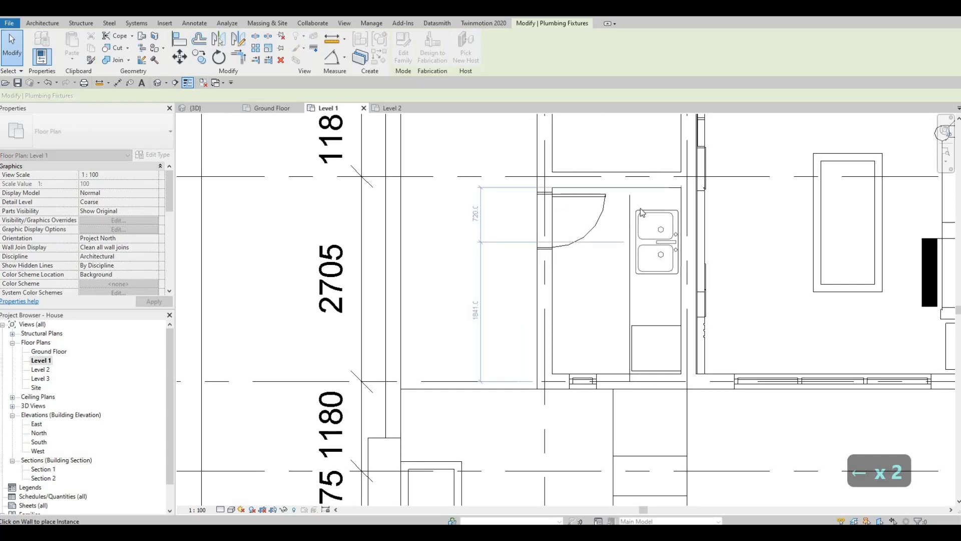
click(641, 208)
key(Escape)
key(Escape)
Extend the utility room's counter edge line up to the inner face of the wall near grid G.
click(631, 203)
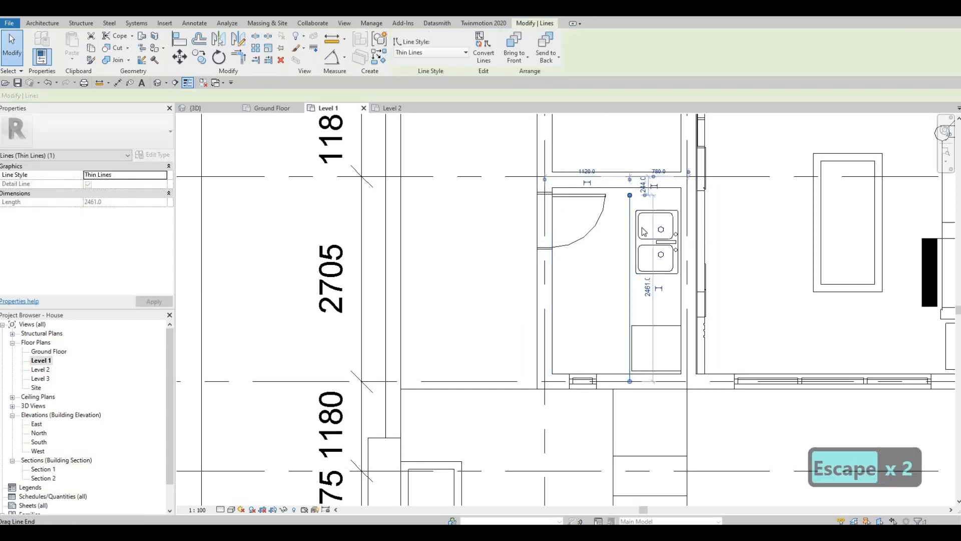
drag(629, 195, 629, 187)
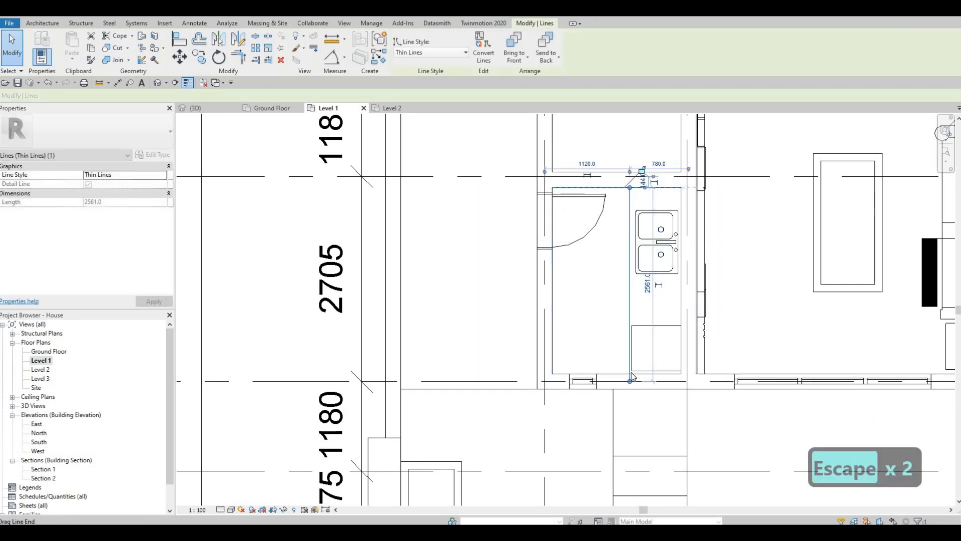
scroll(626, 321, down, 1)
key(Escape)
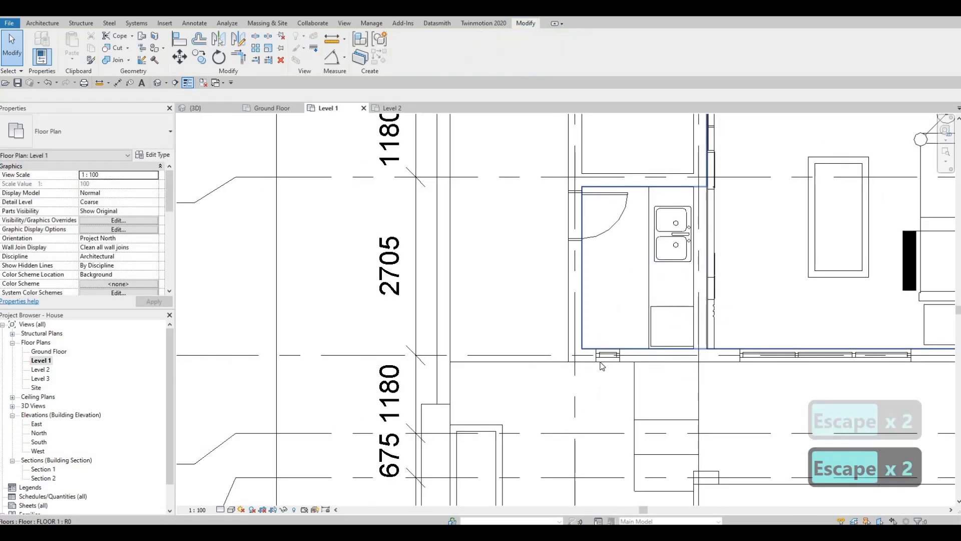
Edit the in-place concrete model and move its entrance steps into the side passage, outside the utility room door, in the Ground Floor plan.
middle_drag(638, 361, 646, 374)
scroll(650, 382, down, 2)
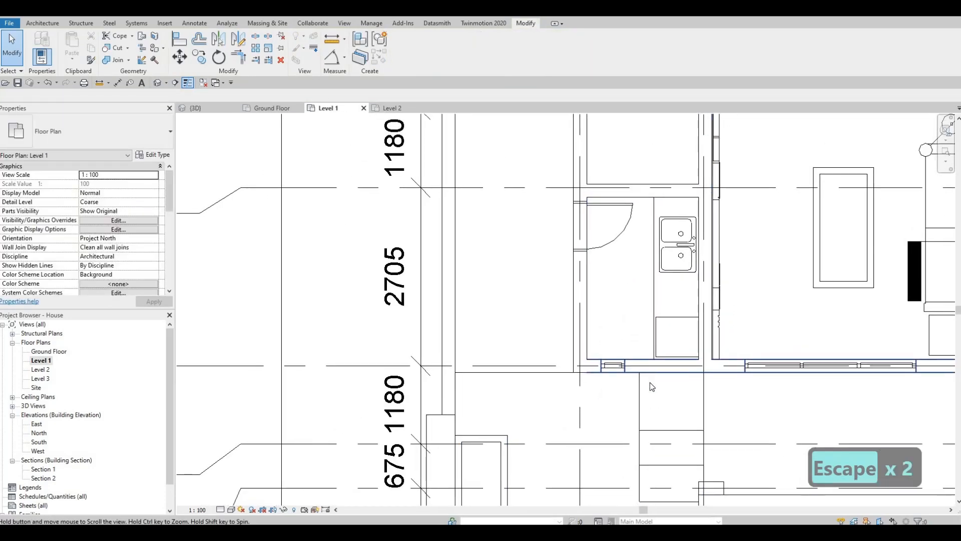
click(635, 368)
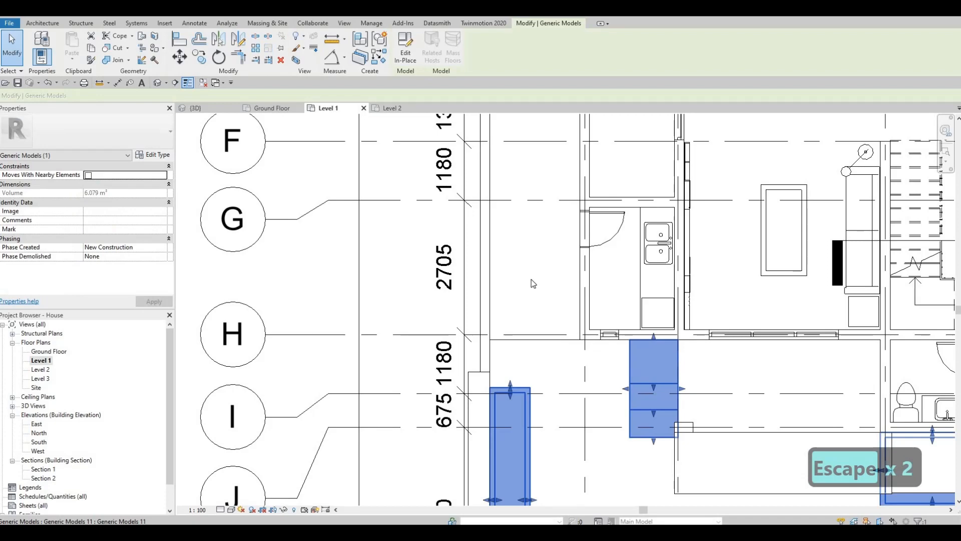
click(406, 55)
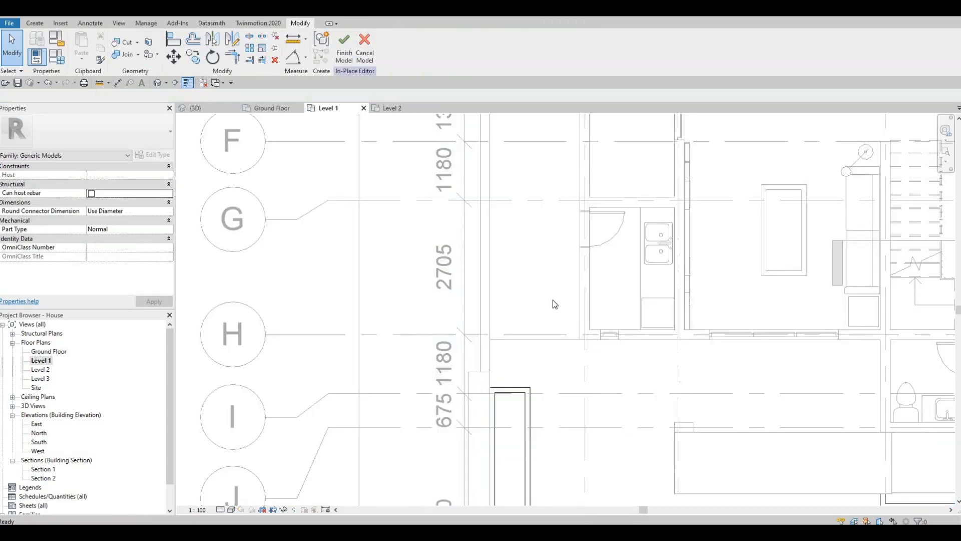
middle_drag(573, 307, 560, 214)
scroll(560, 213, down, 1)
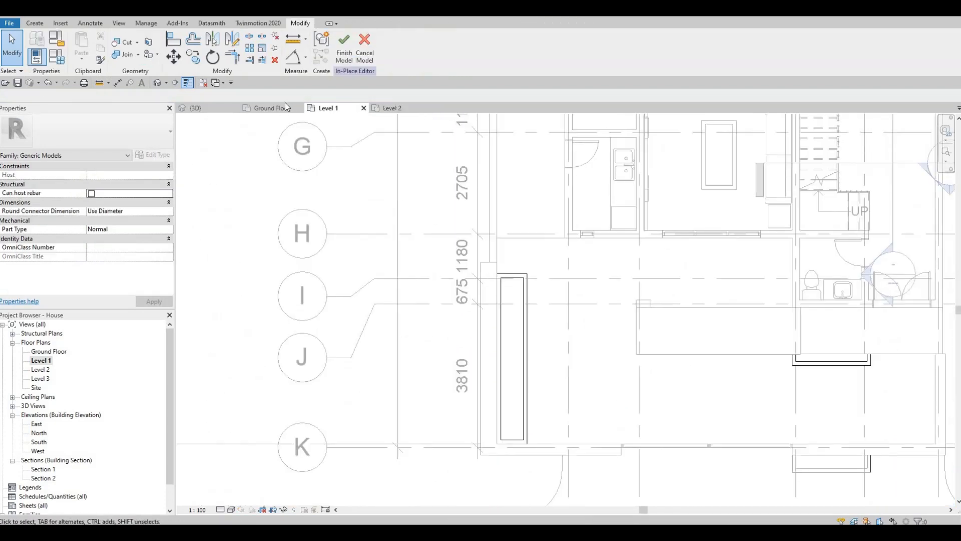
key(ctrl+Tab)
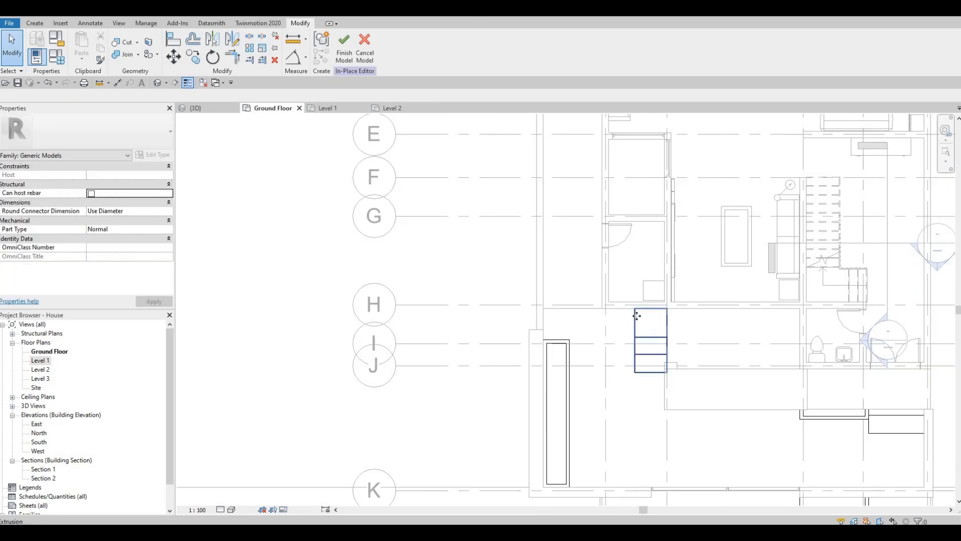
click(637, 315)
drag(575, 229, 573, 232)
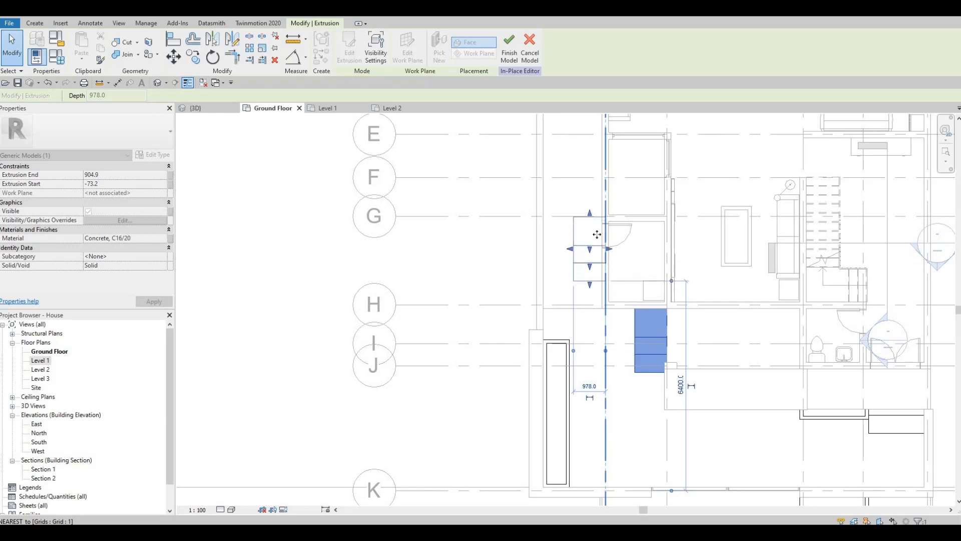
drag(598, 234, 597, 235)
middle_drag(576, 300, 598, 328)
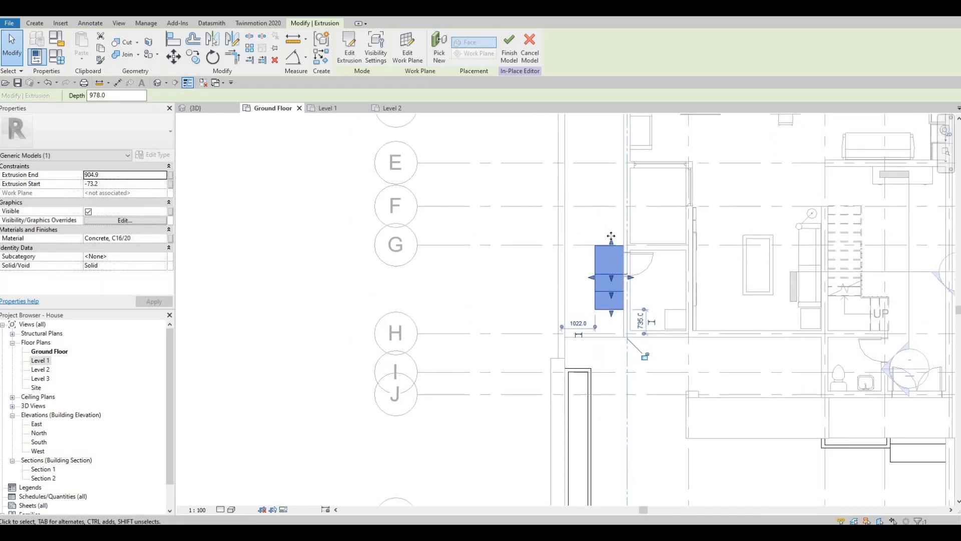
Shorten the overall run of the concrete steps and reposition them beside the utility room door.
scroll(611, 235, up, 2)
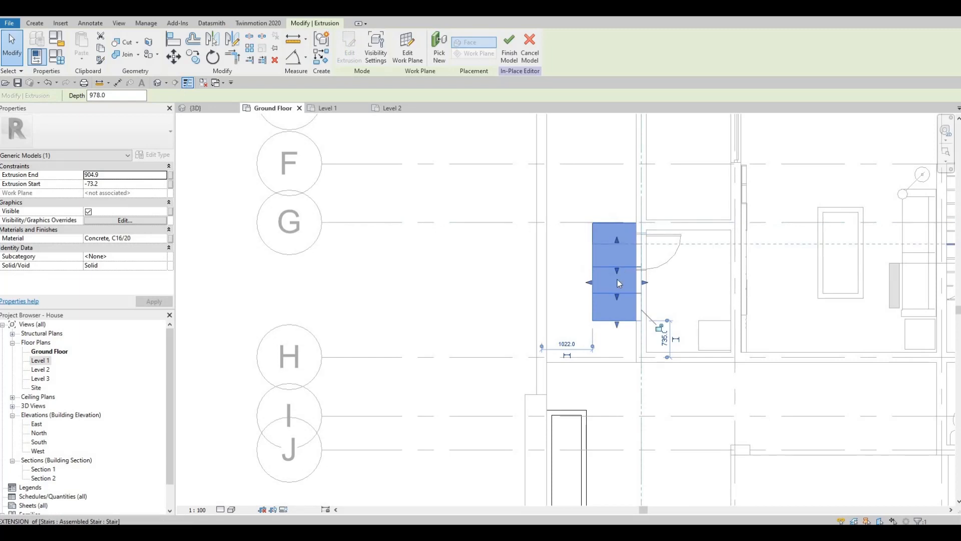
mouse_move(619, 284)
mouse_down()
mouse_move(619, 302)
mouse_move(619, 279)
mouse_up()
drag(618, 325, 618, 294)
scroll(491, 233, down, 2)
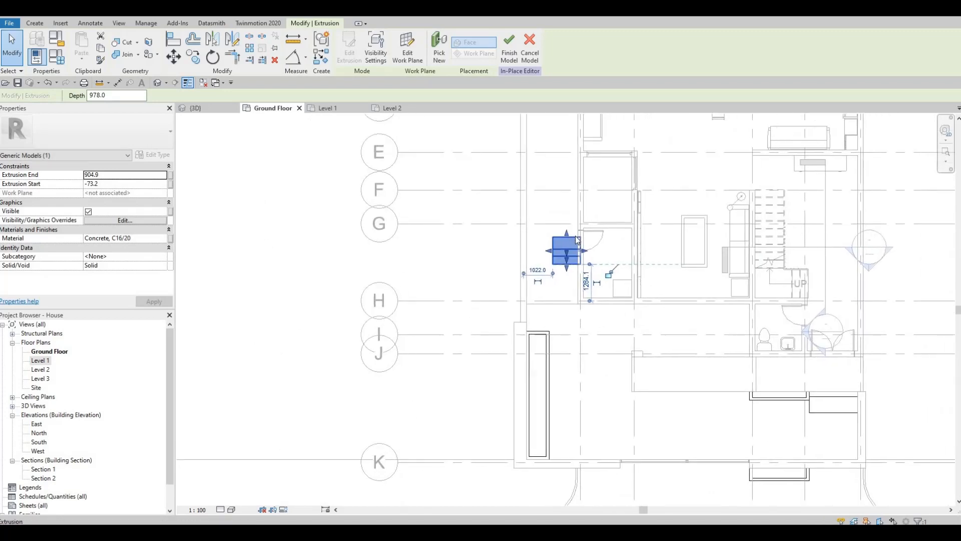
scroll(574, 240, up, 4)
drag(574, 241, 550, 276)
key(Escape)
key(Escape)
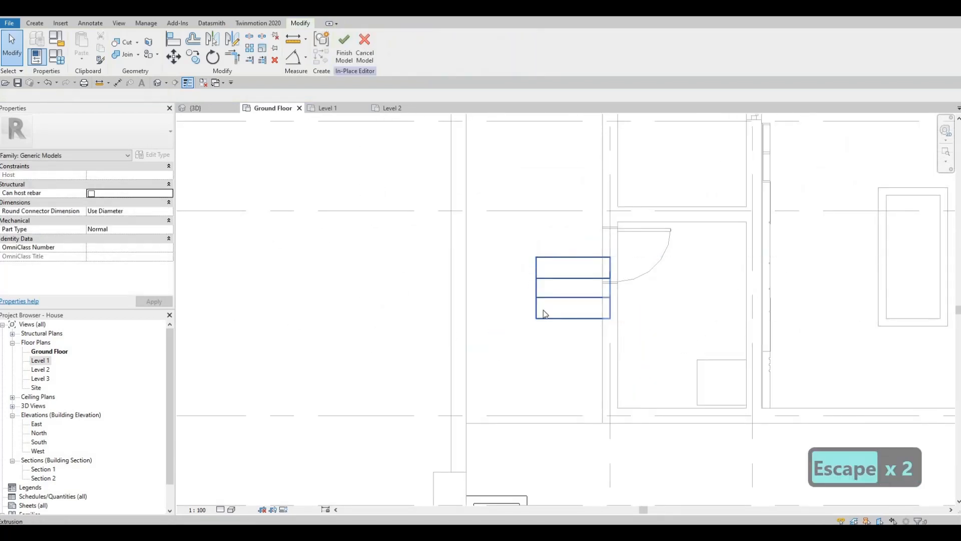
Rotate the concrete steps 90° and place them against the utility room's passage wall at the door.
click(545, 263)
key(r)
key(o)
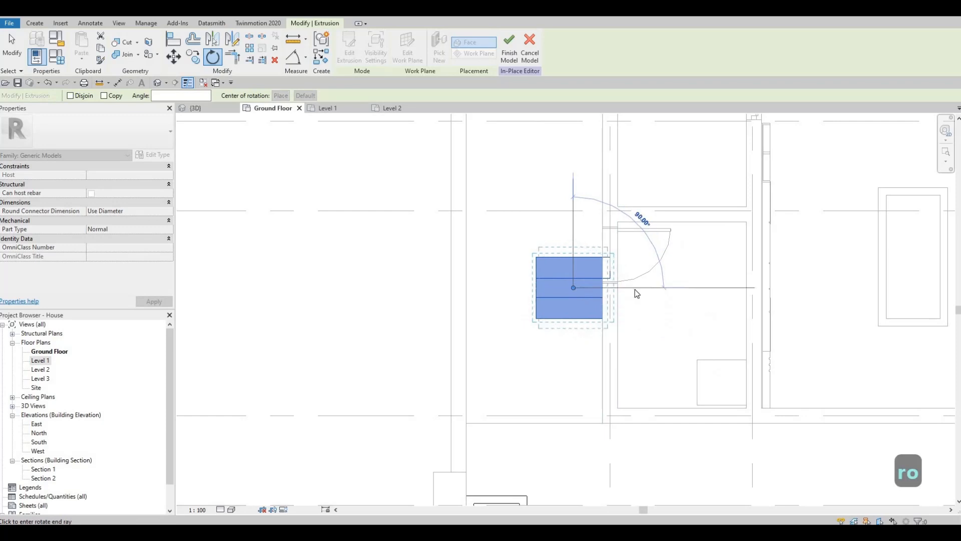
click(635, 290)
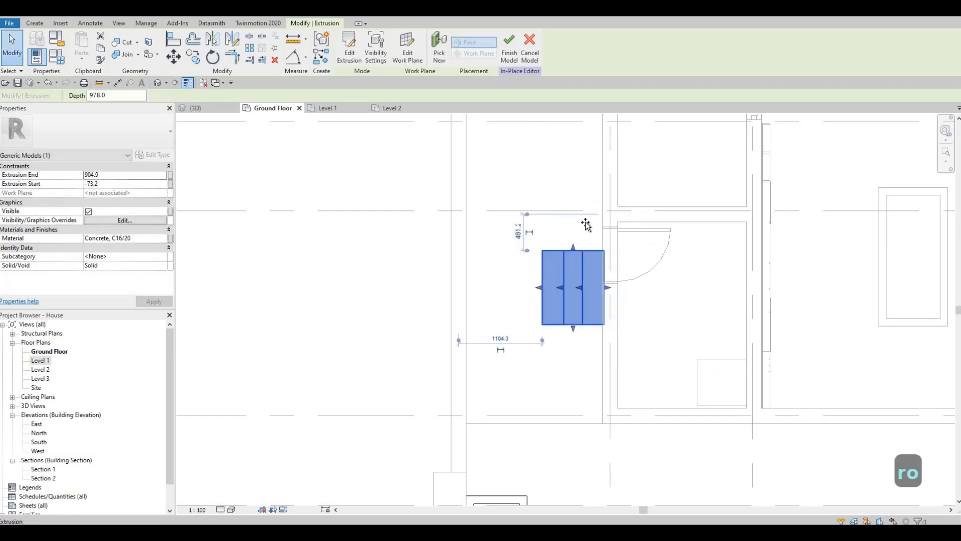
drag(586, 225, 575, 239)
scroll(574, 239, up, 2)
middle_drag(584, 290, 599, 311)
scroll(597, 290, down, 1)
key(Escape)
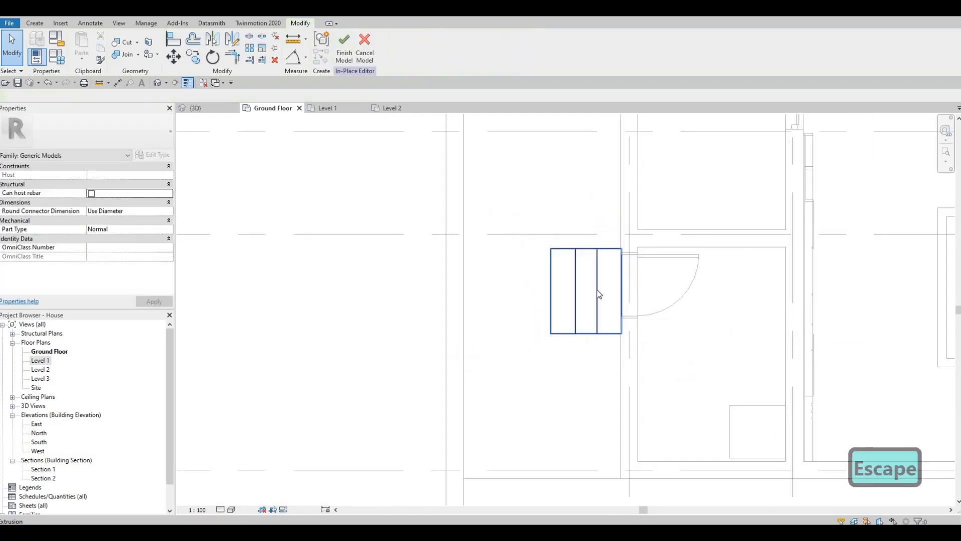
Narrow the treads so the outer edge of the steps is about 1360 mm from the passage's outer grid line.
click(597, 293)
drag(602, 293, 608, 294)
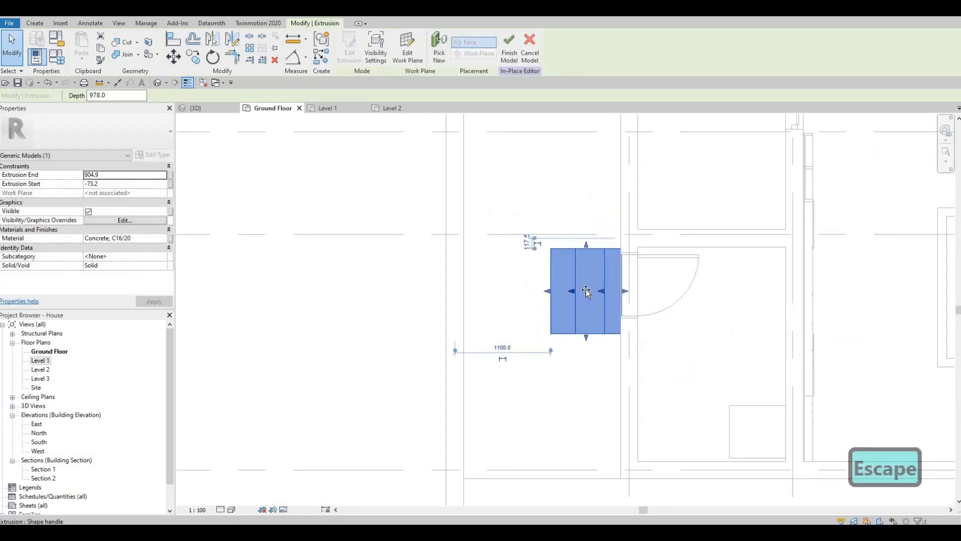
mouse_move(572, 290)
mouse_down()
mouse_move(589, 291)
mouse_move(575, 290)
mouse_up()
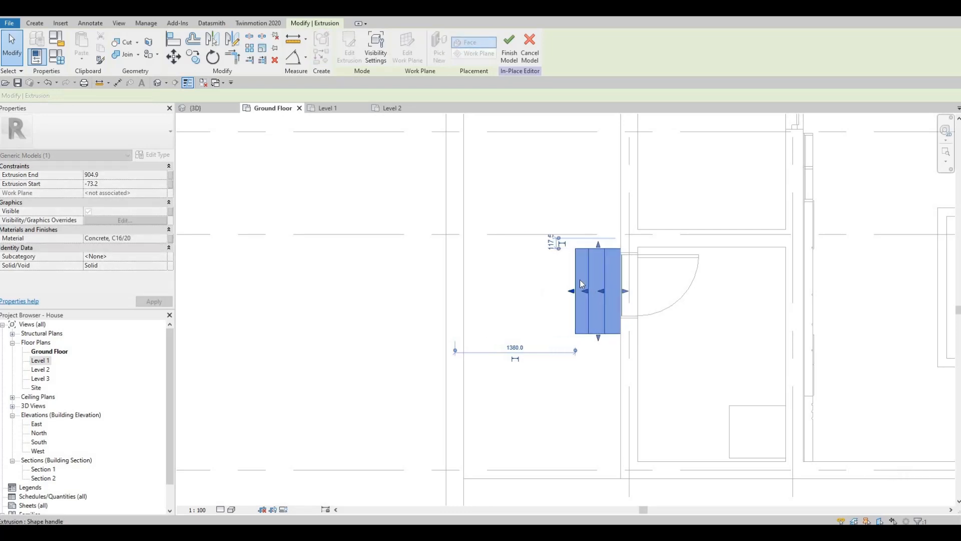
key(Escape)
key(Escape)
scroll(625, 234, down, 2)
scroll(623, 224, up, 2)
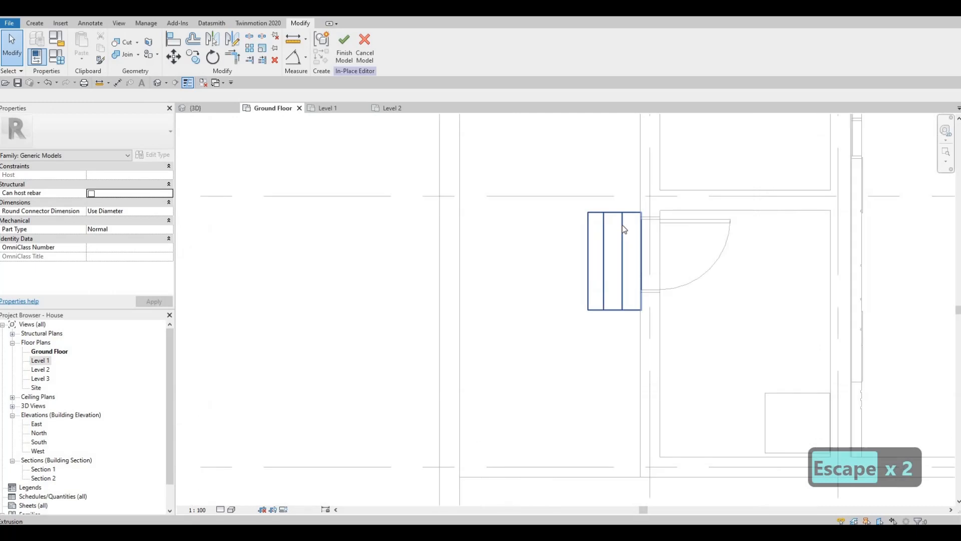
Nudge the concrete steps flush with the house wall and roughly centred on the utility door, then finish the in-place model.
click(620, 218)
key(Left)
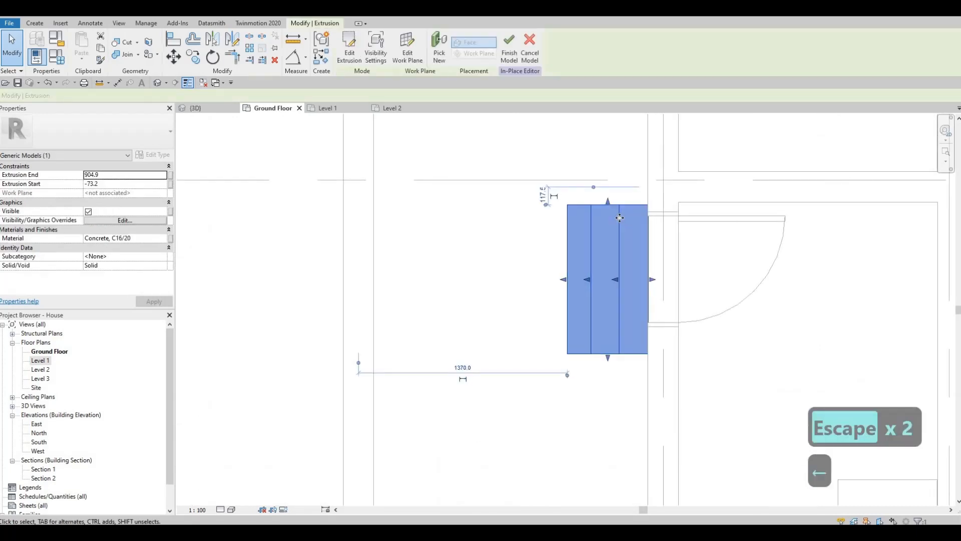
key(shift+Left)
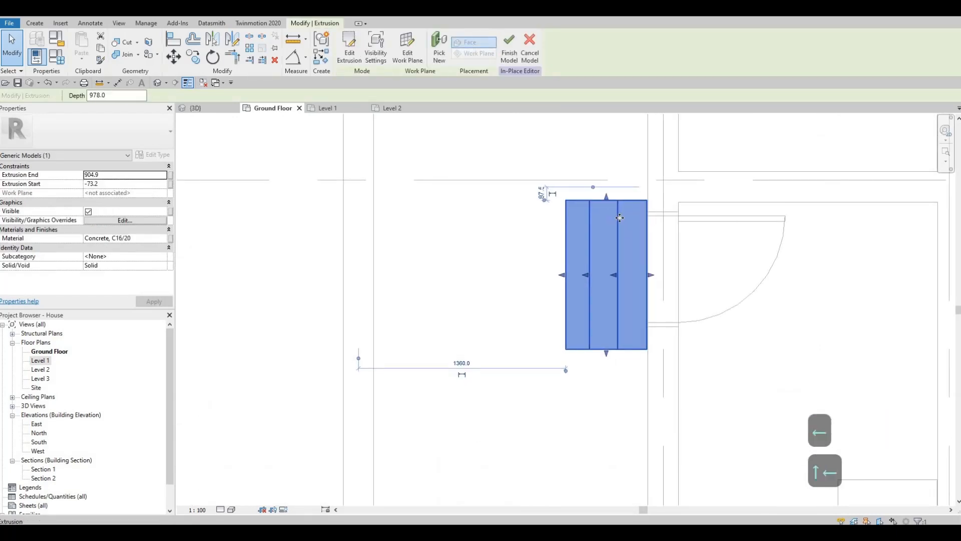
key(Up)
key(Up)
key(Up)
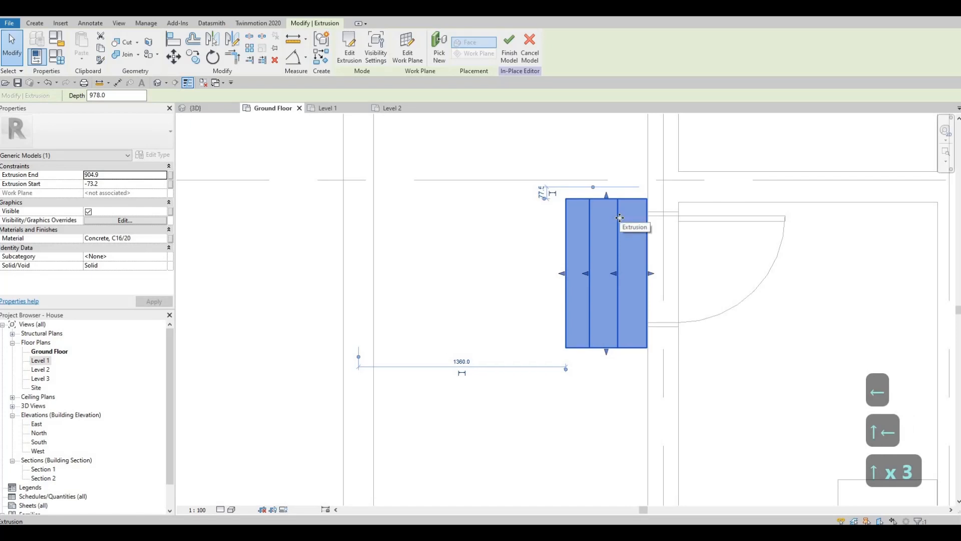
key(Right)
key(Left)
key(Right)
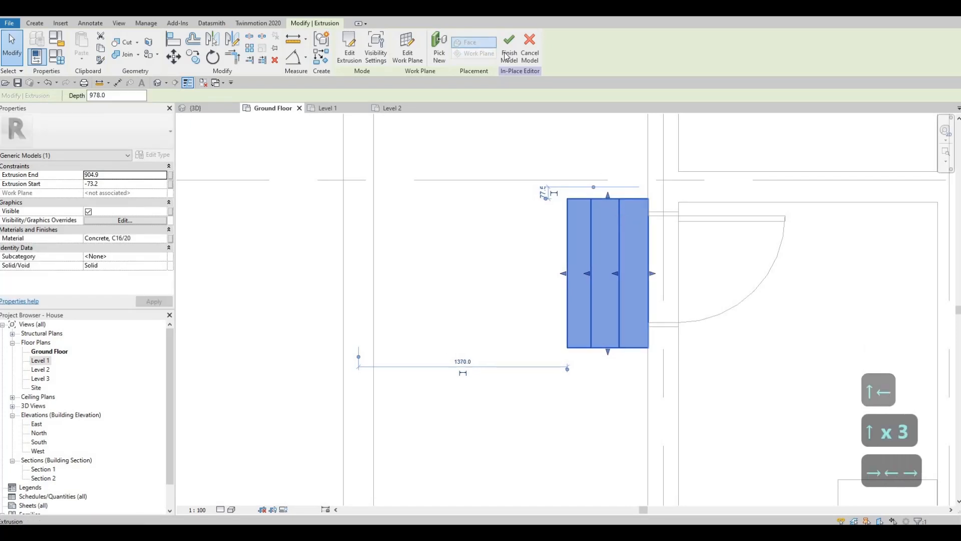
key(Escape)
key(Escape)
scroll(639, 326, down, 3)
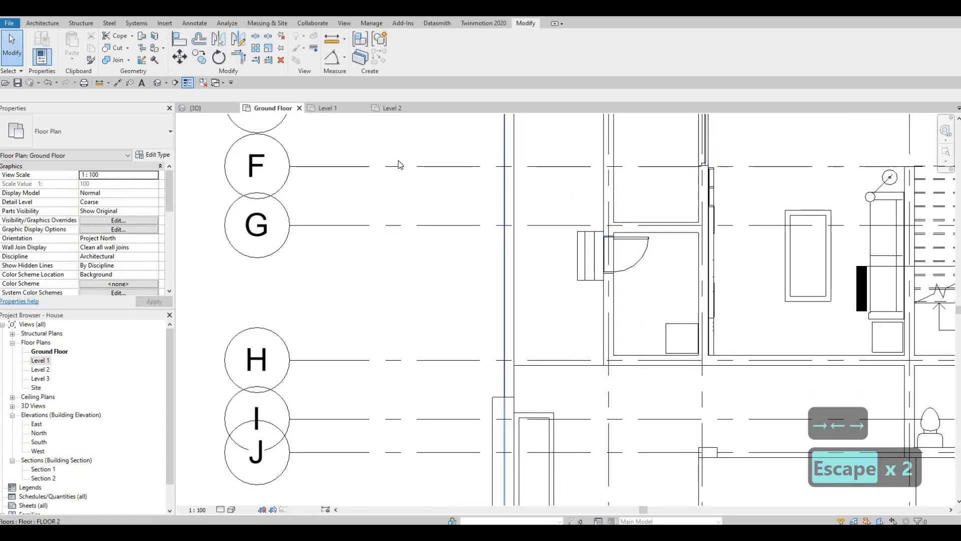
Check the relocated steps in 3D, then open the FLOOR 2 ground slab's boundary for editing in the Ground Floor plan.
click(196, 107)
shift+middle_drag(565, 271, 512, 298)
scroll(544, 268, down, 3)
scroll(512, 298, down, 1)
middle_drag(547, 351, 506, 290)
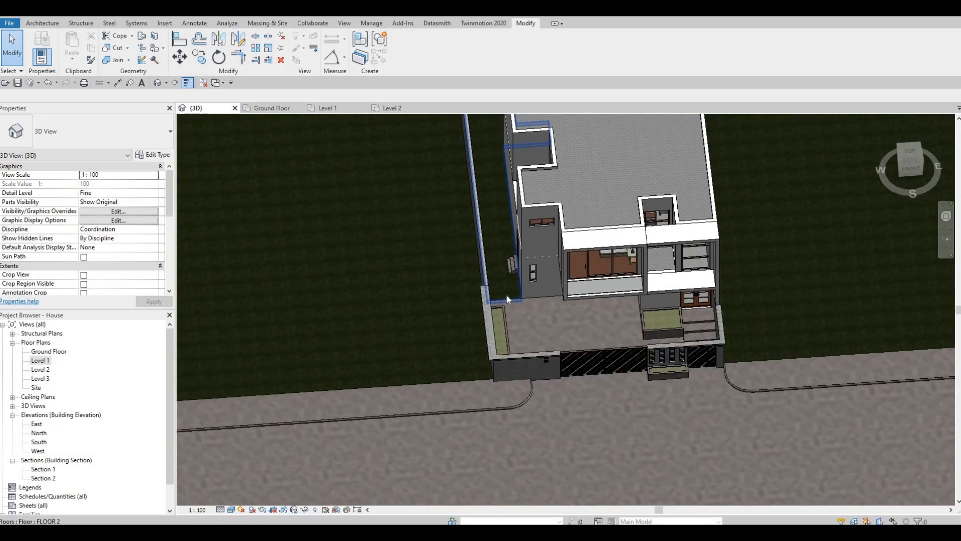
click(234, 285)
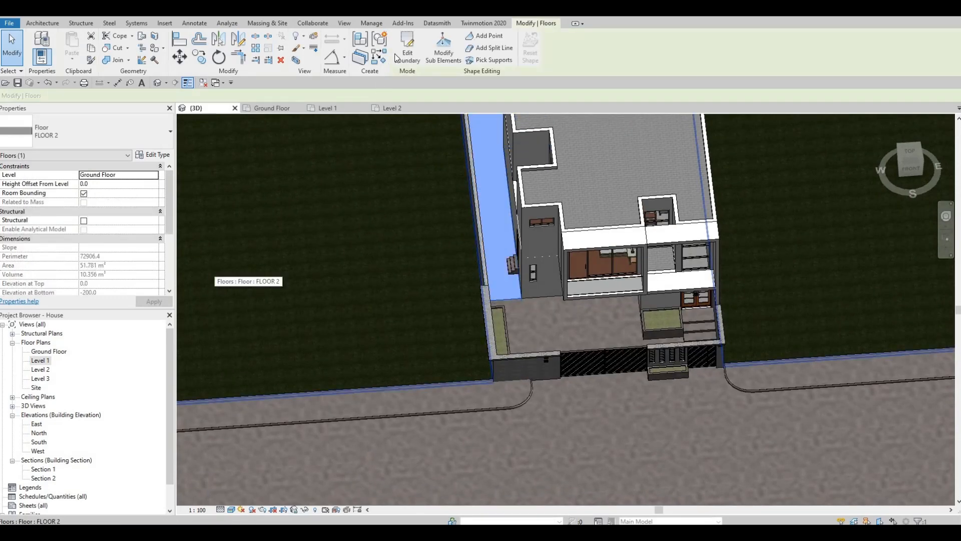
double_click(65, 355)
scroll(467, 320, down, 1)
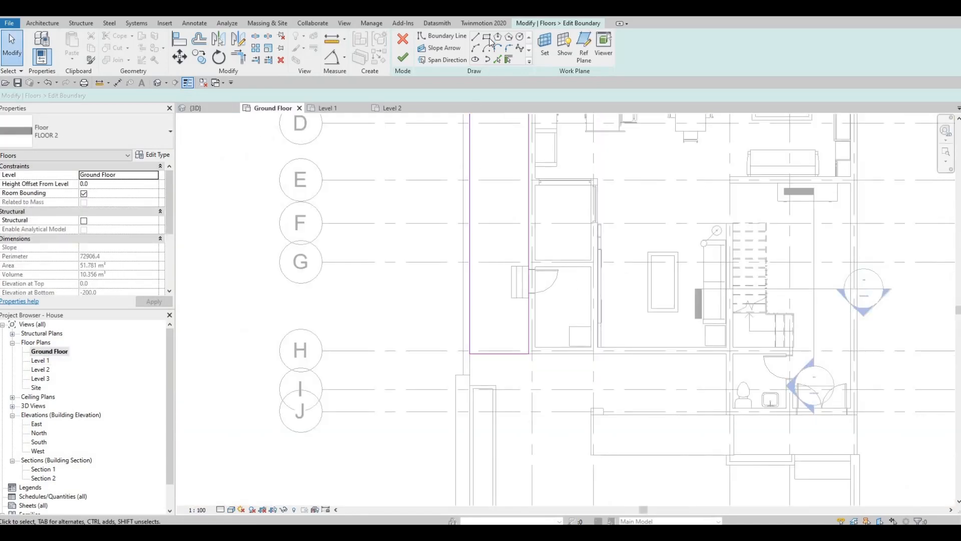
Sketch a 1000 by 400 mm rectangle inside the side passage's floor boundary, just above grid H.
click(487, 38)
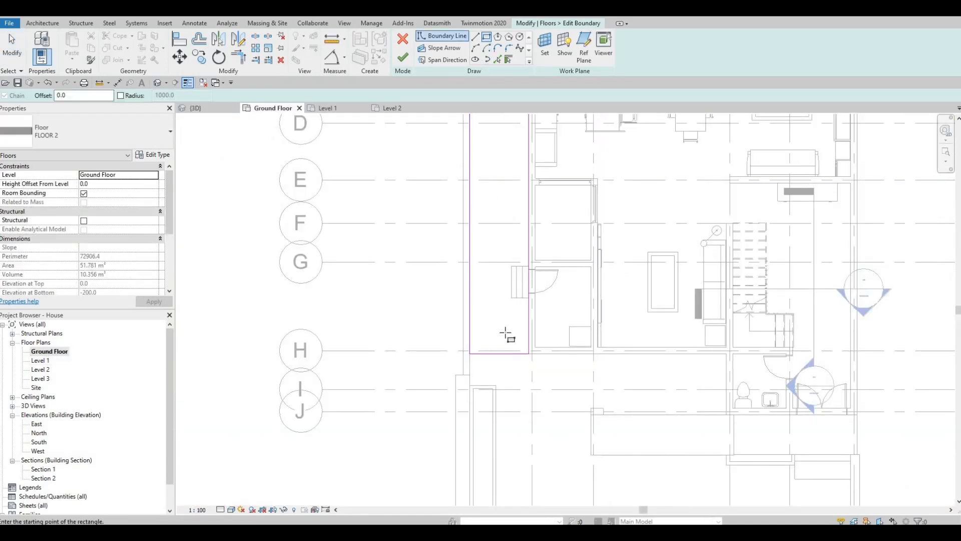
click(479, 329)
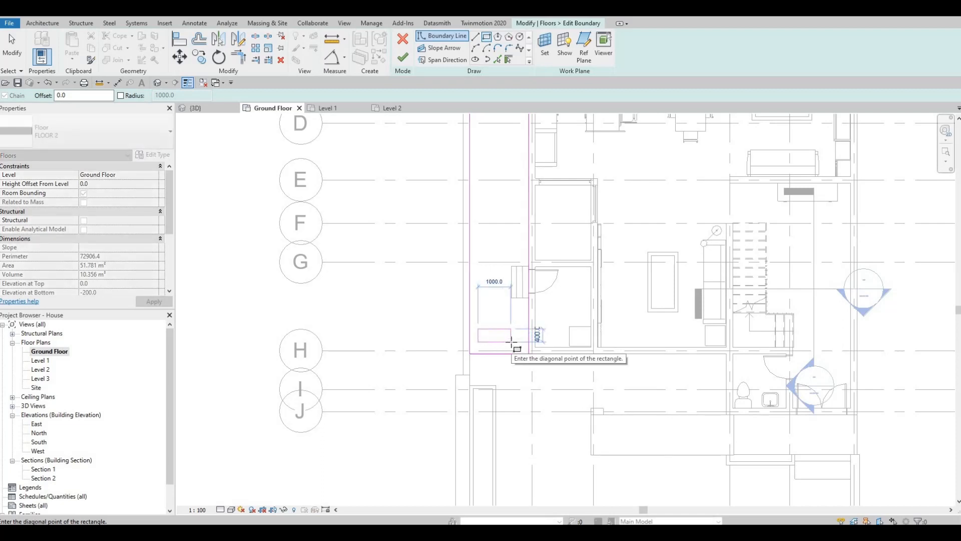
click(510, 343)
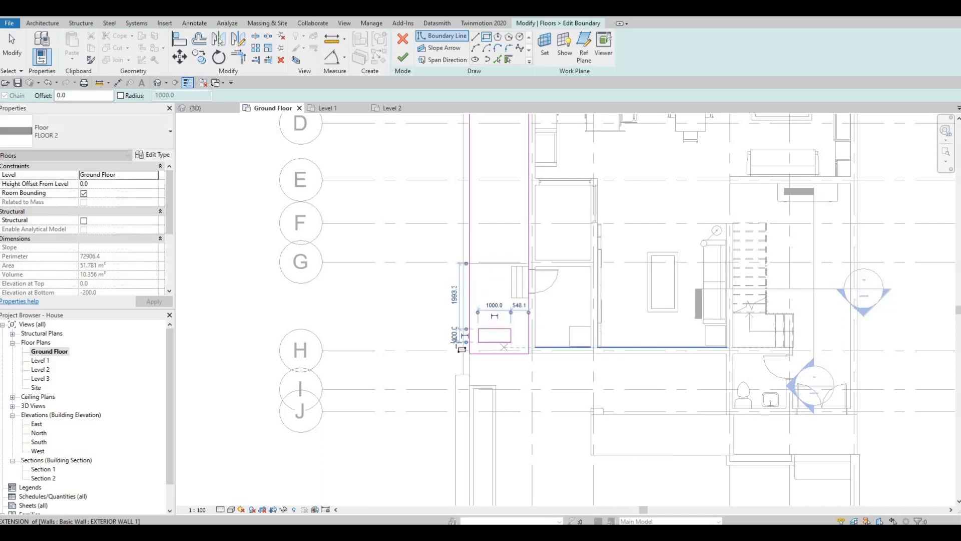
scroll(475, 341, up, 1)
key(Escape)
key(Escape)
key(Escape)
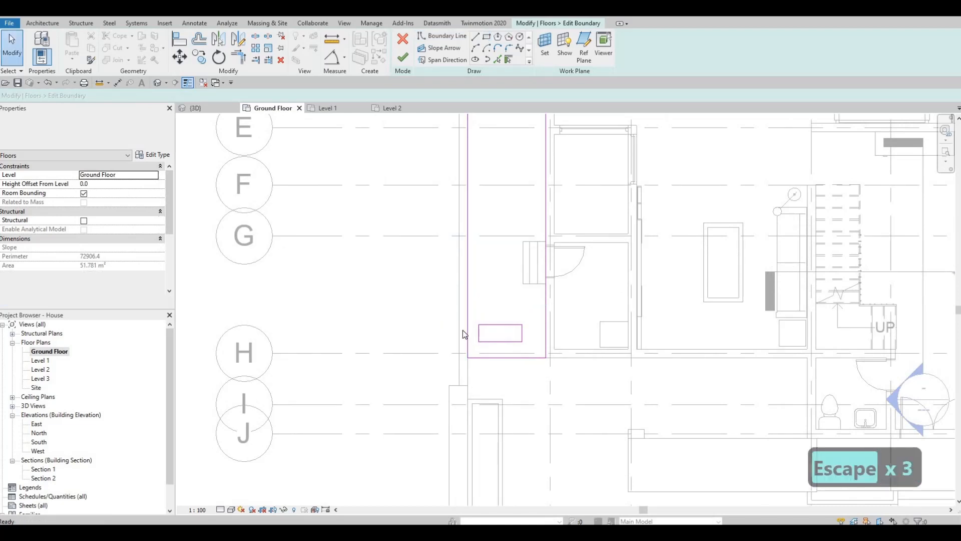
Set the depth of the rectangle in the passage floor sketch to 500 mm.
click(486, 342)
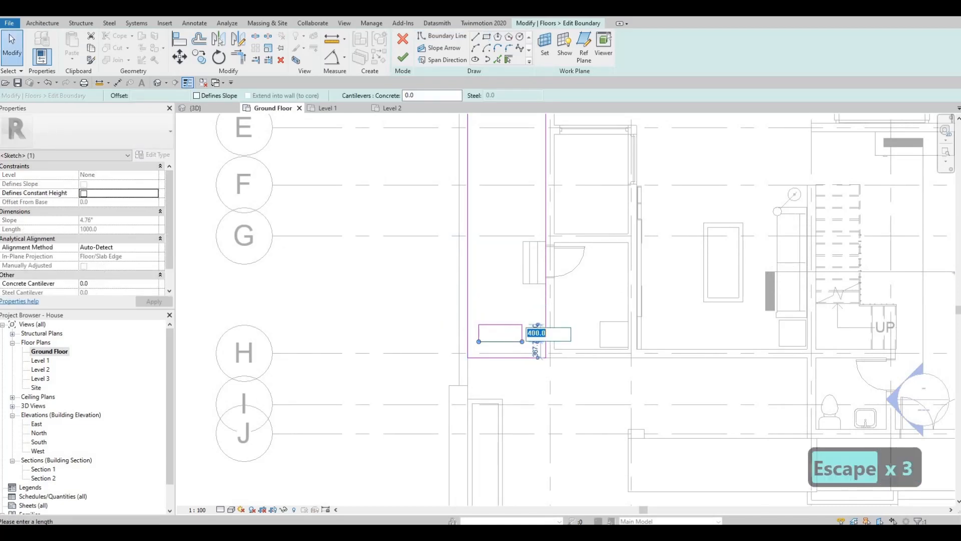
text(500)
key(Return)
key(Escape)
key(Escape)
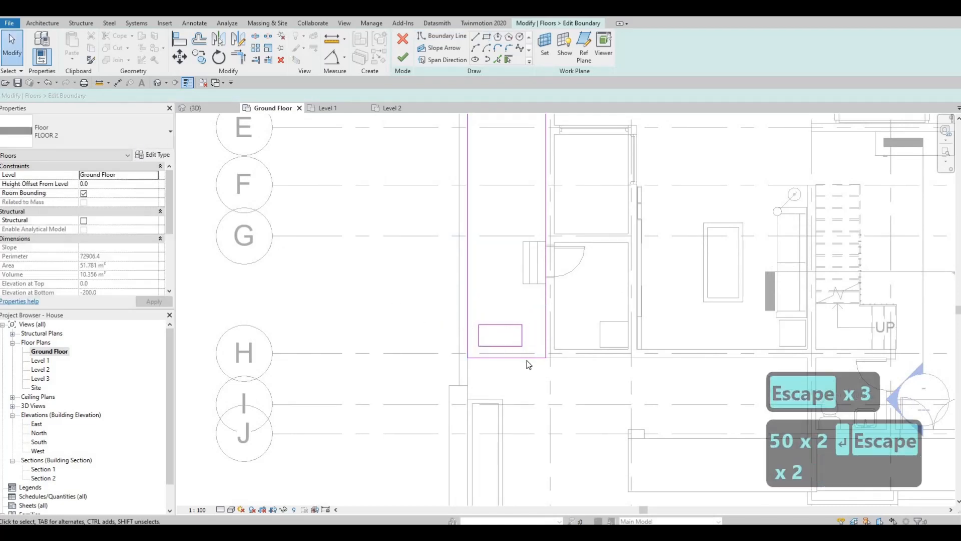
Nudge the whole rectangle closer to the passage's outer wall and slightly farther from grid H.
drag(392, 302, 534, 365)
key(Left)
key(Left)
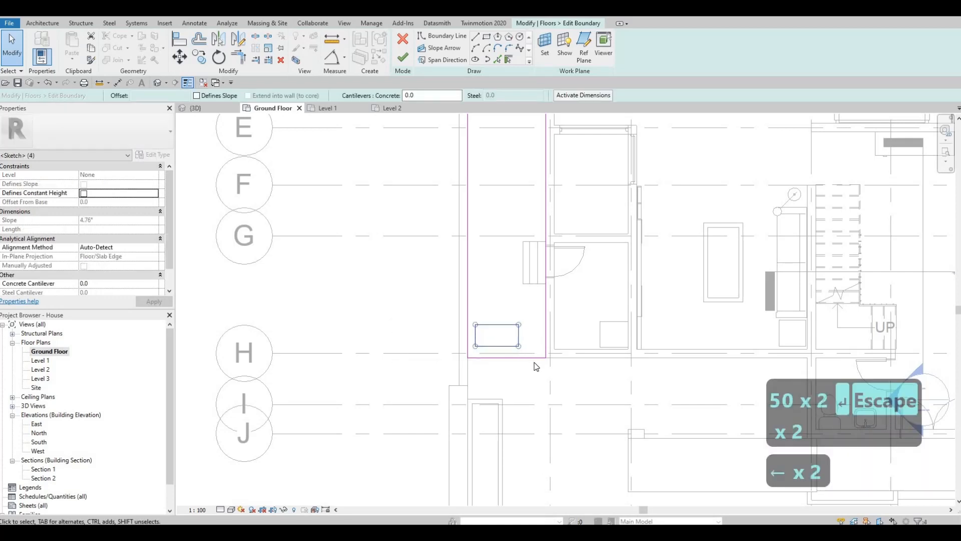
key(Up)
key(Up)
key(Up)
key(Escape)
key(Escape)
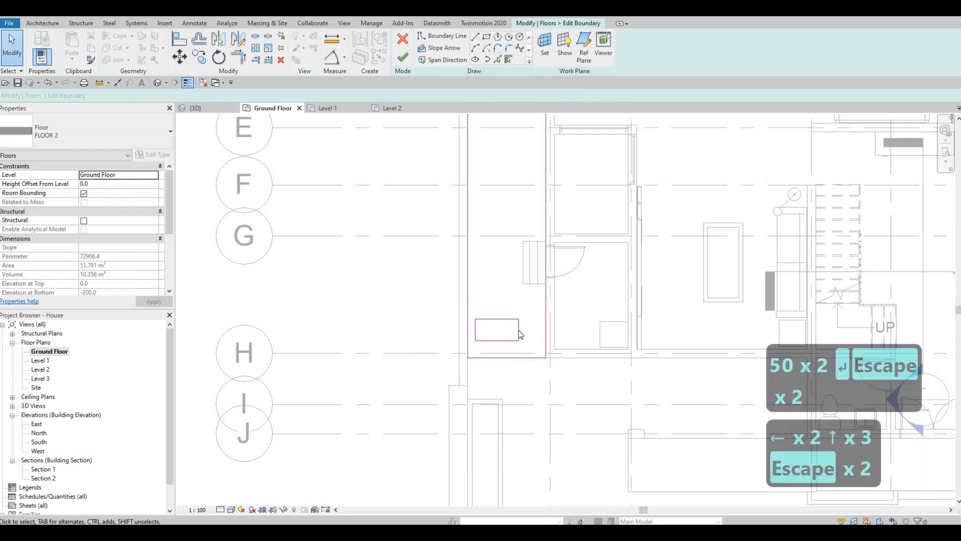
Resize the rectangle in the passage floor sketch to 800 mm wide and 400 mm deep.
click(498, 294)
text(800)
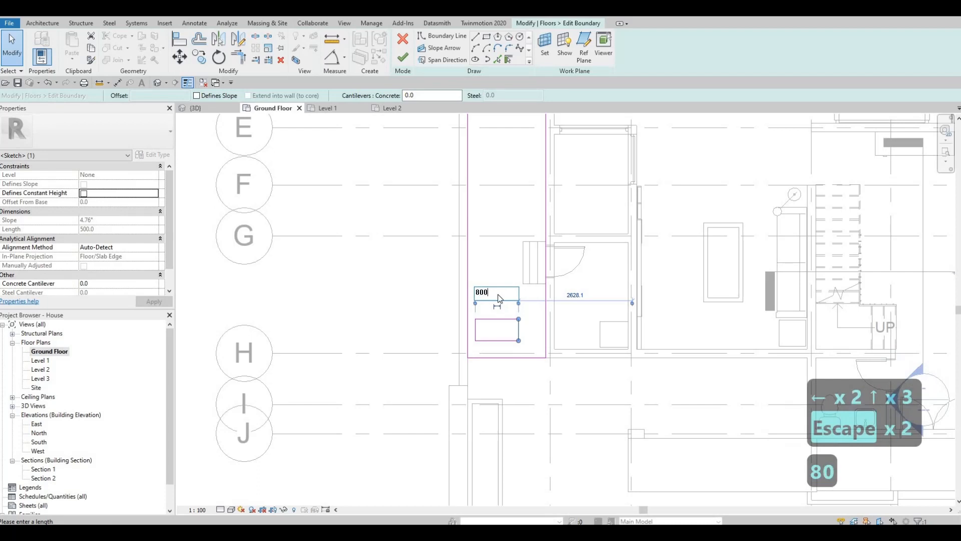
key(Return)
key(Escape)
key(Escape)
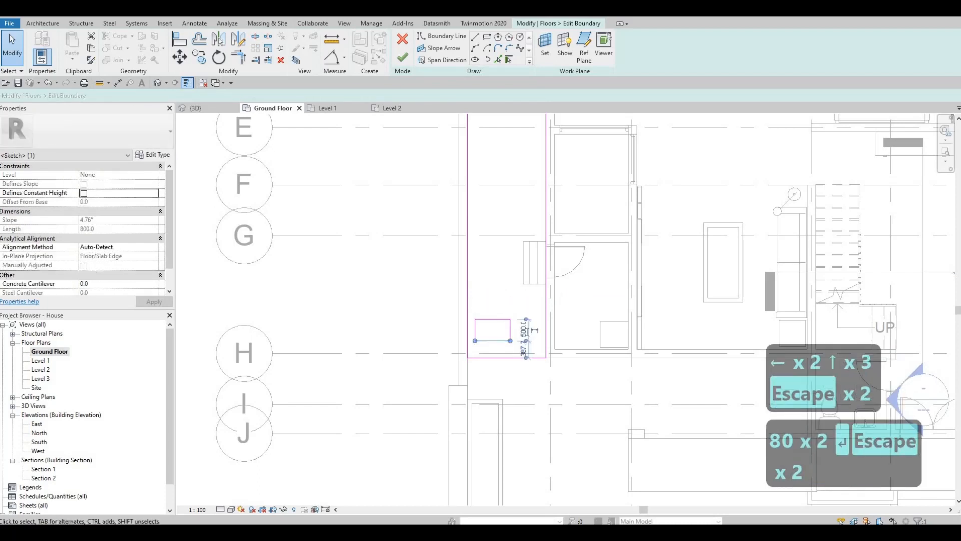
click(524, 330)
text(400)
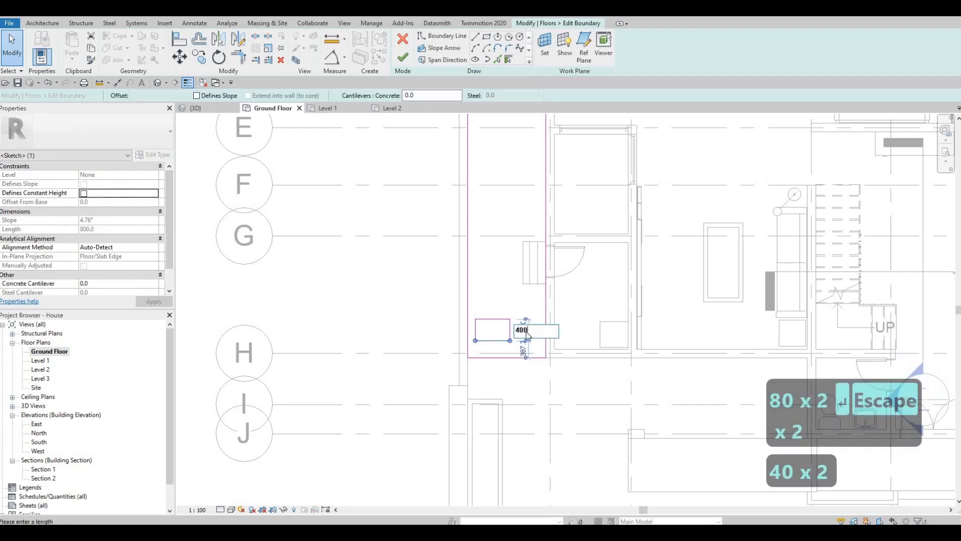
key(Return)
key(Escape)
key(Escape)
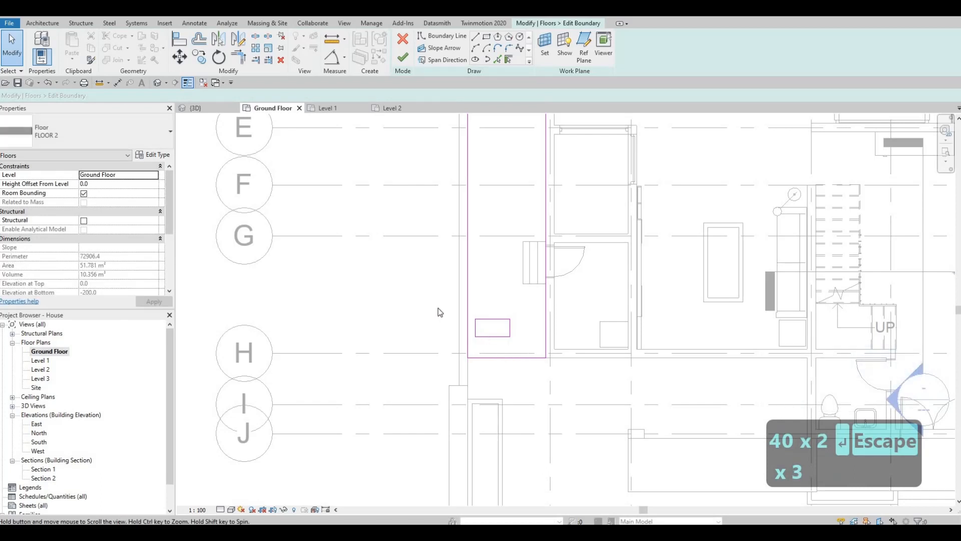
key(Escape)
Nudge the whole rectangle toward grid H, leaving a small gap to the end edge of the passage floor.
drag(445, 304, 522, 356)
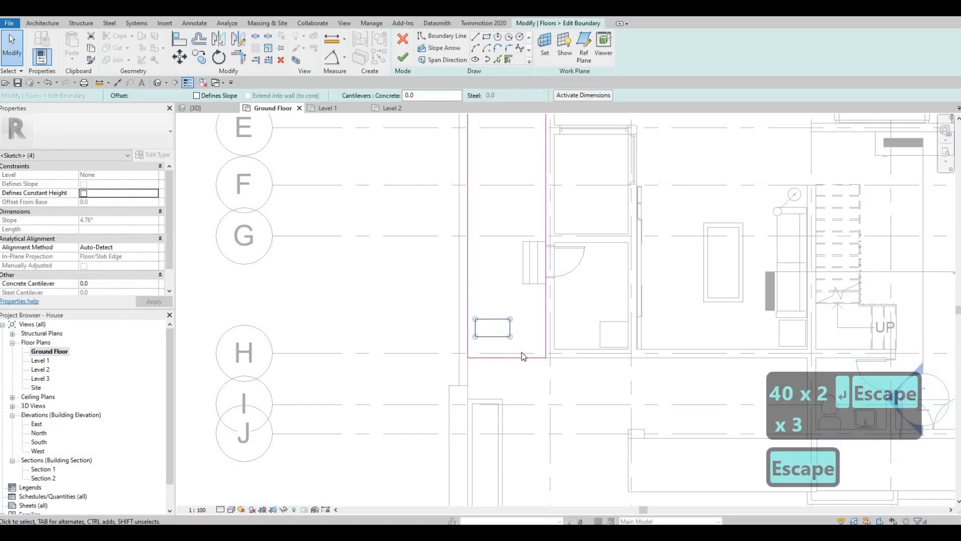
key(Down)
key(Down)
key(Right)
key(Down)
key(Down)
key(Down)
key(Left)
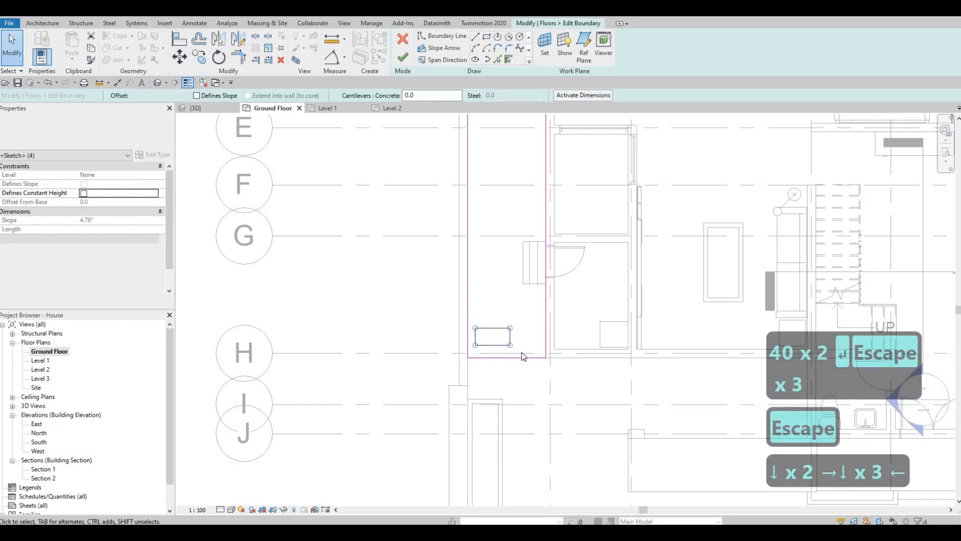
key(Down)
key(Up)
key(Down)
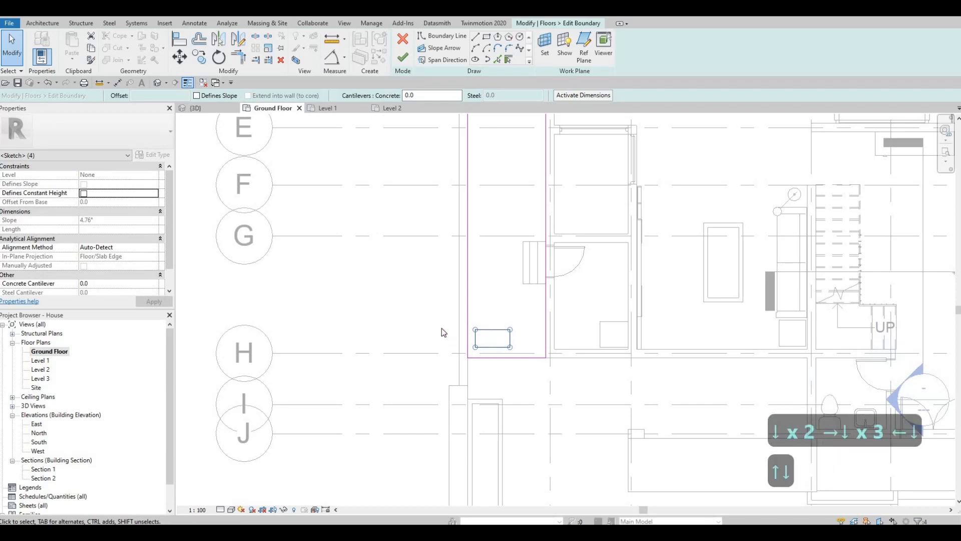
key(Up)
key(Up)
key(Escape)
key(Escape)
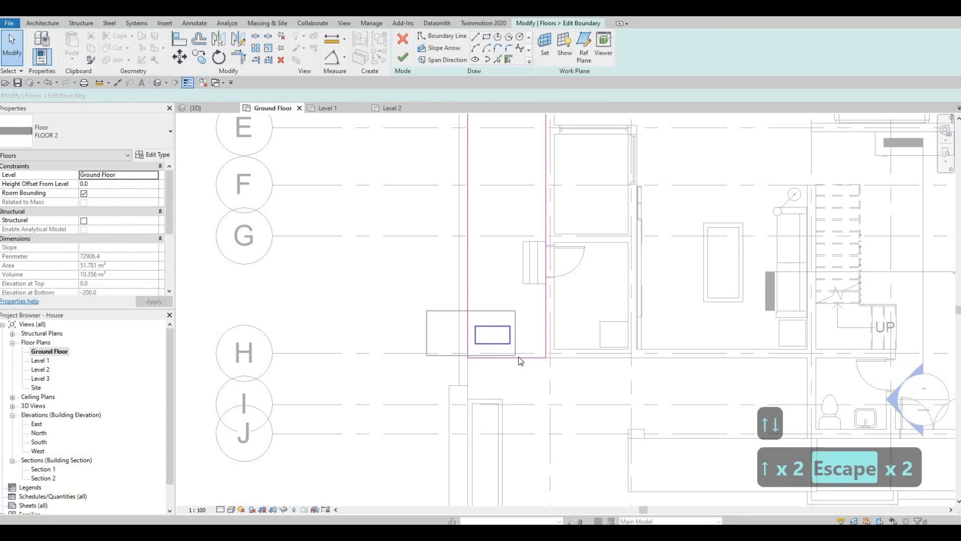
Copy the rectangle four times at even spacing along the passage, from above grid H to between grids G and F.
drag(517, 357, 517, 357)
key(c)
key(o)
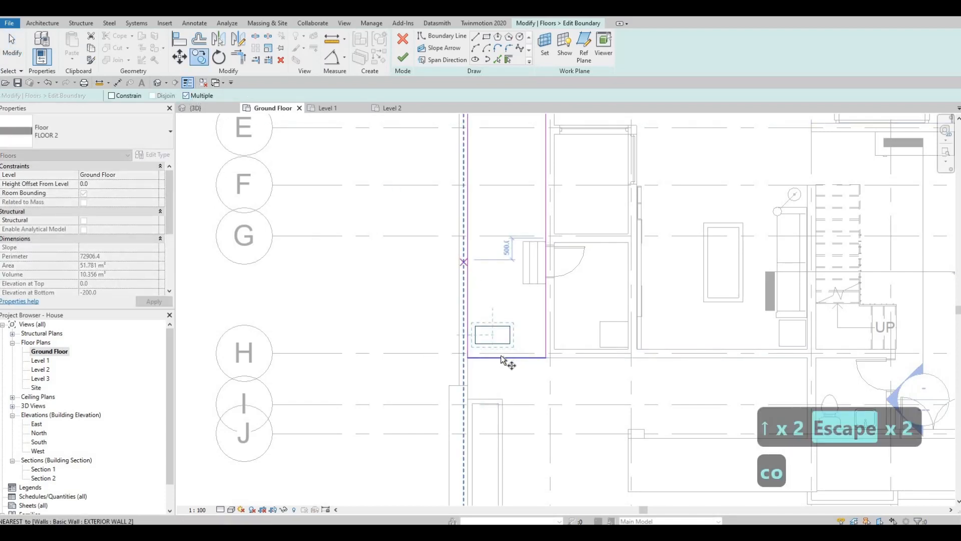
click(492, 358)
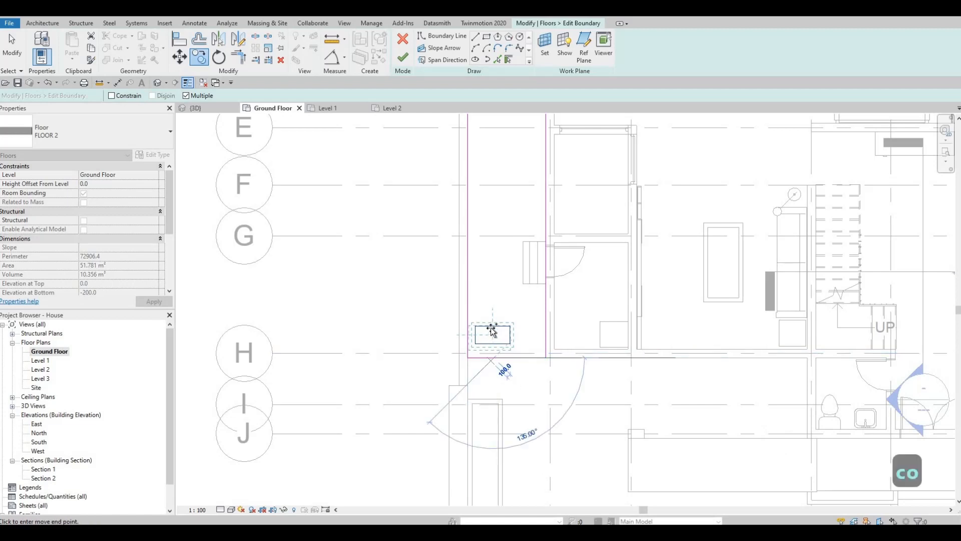
click(491, 295)
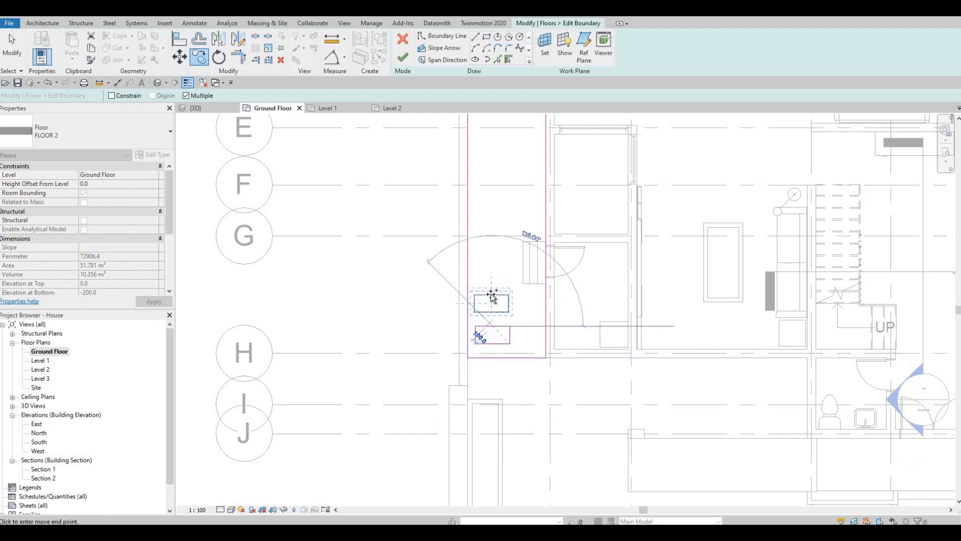
click(491, 262)
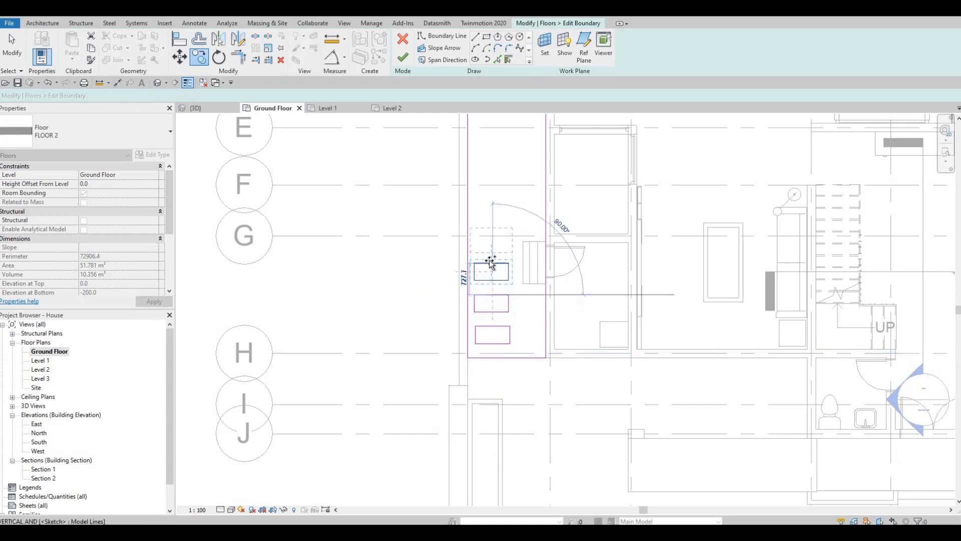
click(491, 232)
click(490, 200)
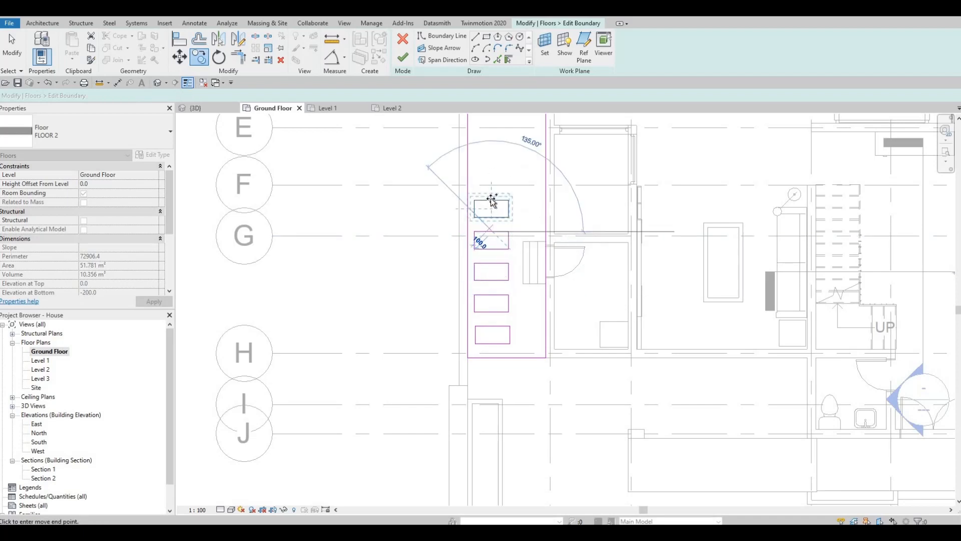
key(Escape)
key(Escape)
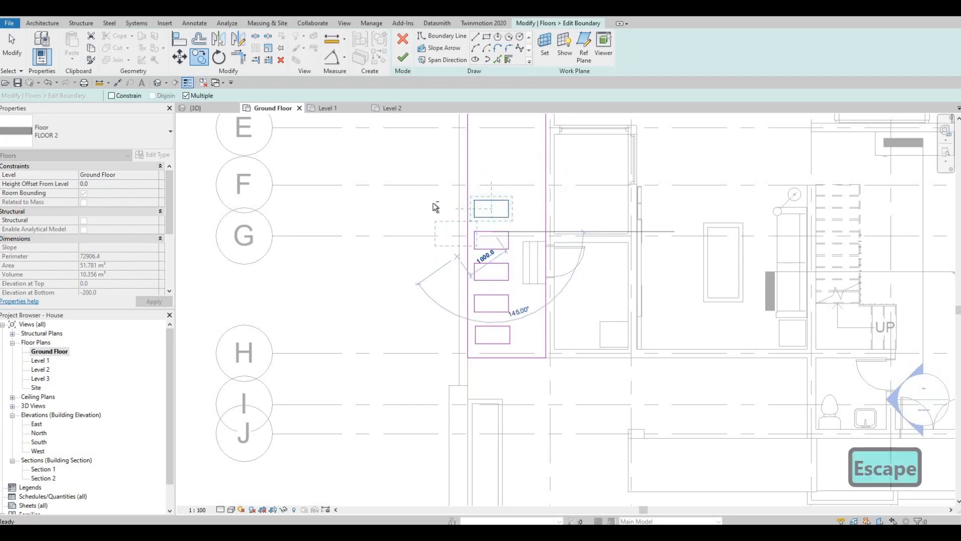
Align both short sides of the rectangle nearest grid H with those of the copied rectangle next to it.
mouse_move(406, 185)
mouse_down()
mouse_move(519, 324)
mouse_move(476, 322)
mouse_up()
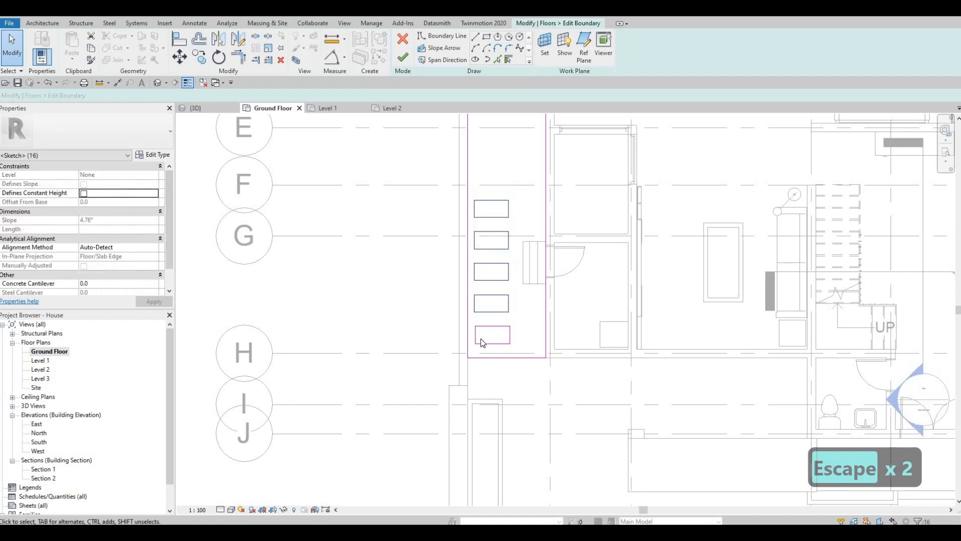
scroll(481, 338, up, 5)
key(Escape)
key(Escape)
key(a)
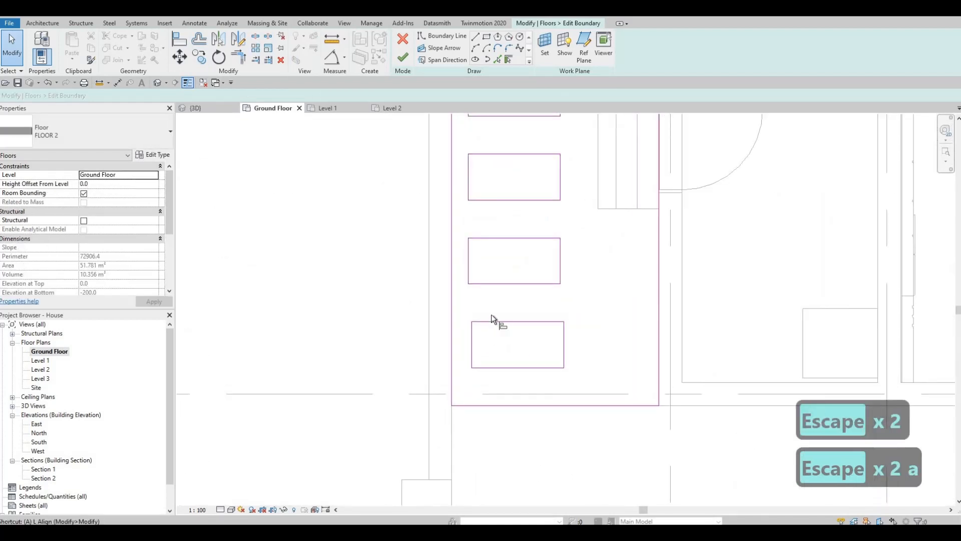
key(l)
click(469, 266)
click(472, 331)
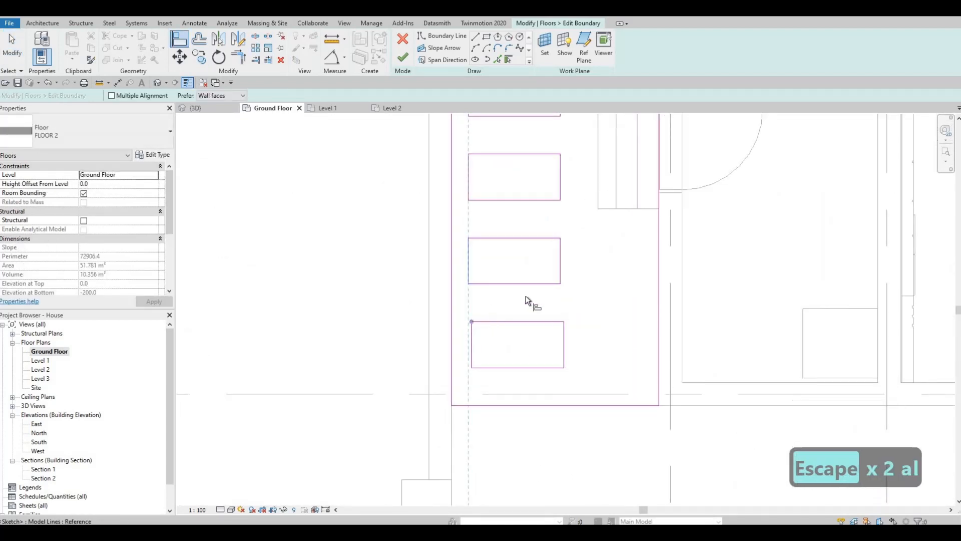
click(560, 262)
click(562, 330)
key(Escape)
key(Escape)
key(Escape)
Copy the rectangle between grids G and F repeatedly along the passage up to grid D, keeping the row's existing spacing.
scroll(453, 216, down, 4)
drag(435, 199, 544, 245)
key(c)
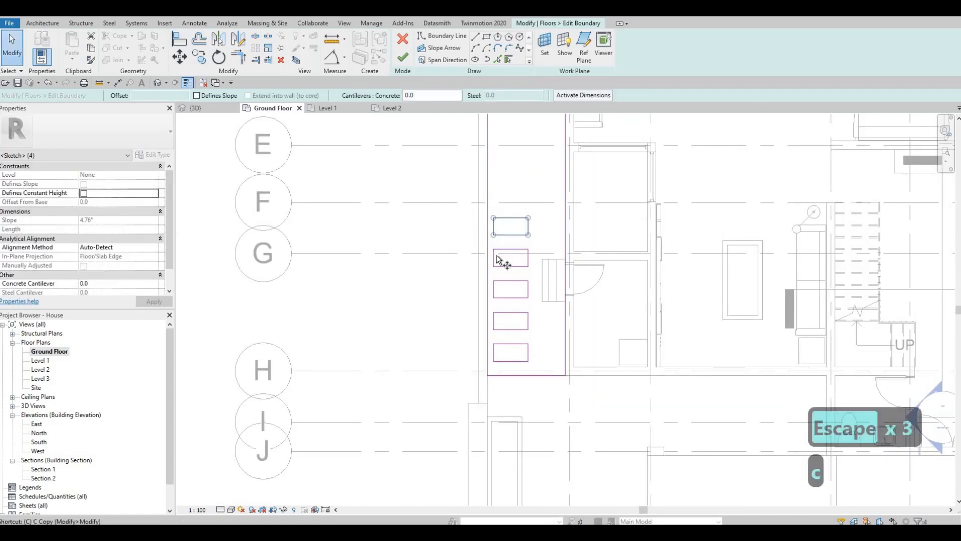
key(o)
click(495, 251)
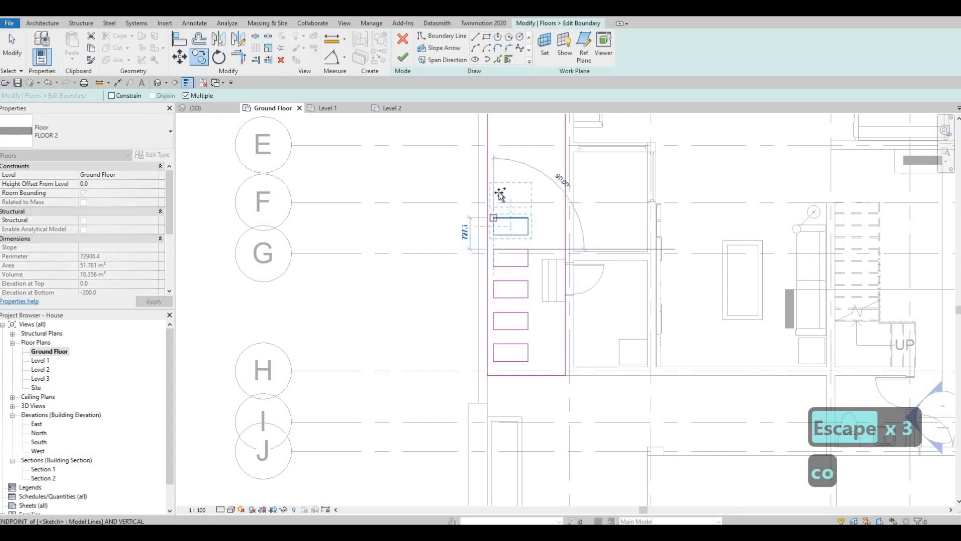
click(494, 218)
click(494, 186)
middle_drag(505, 261, 512, 395)
scroll(505, 281, up, 1)
click(500, 291)
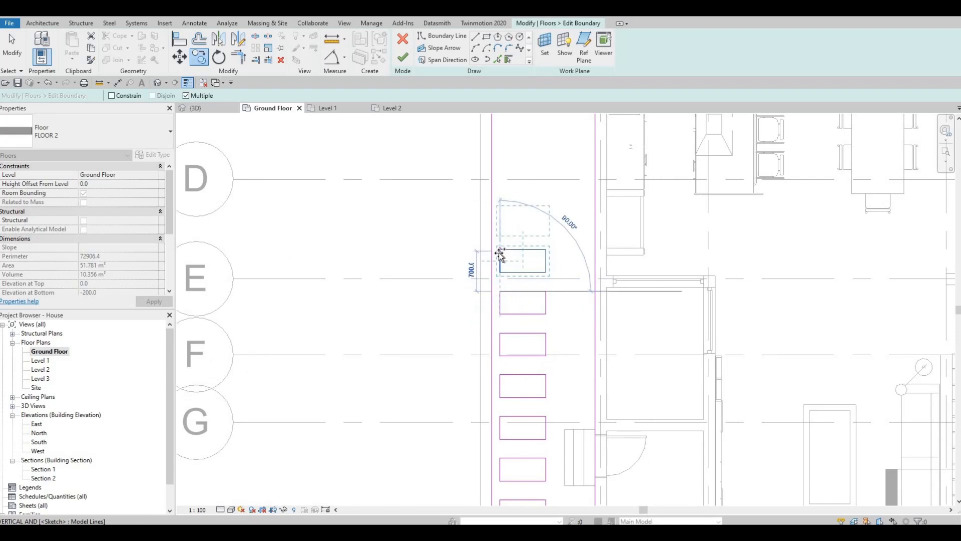
click(500, 249)
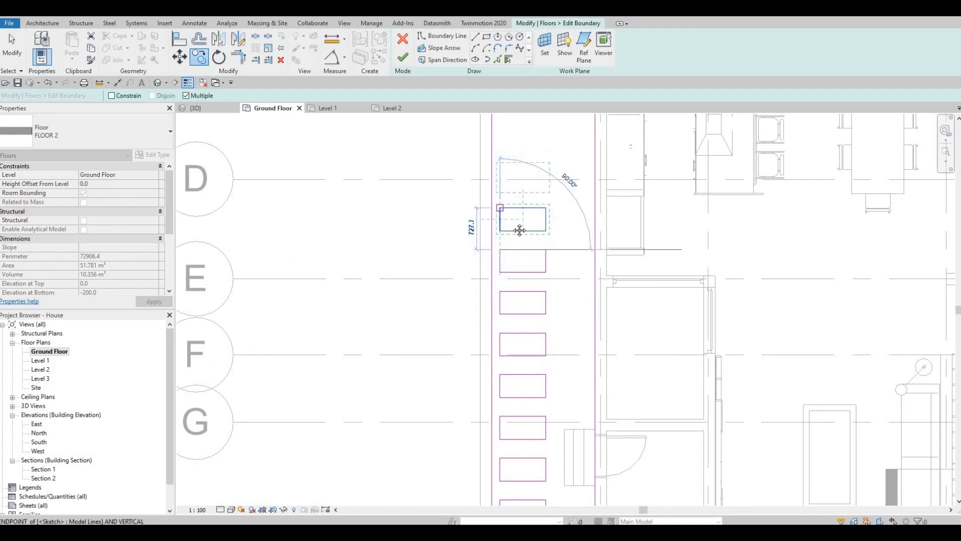
click(500, 207)
Continue the evenly spaced rectangle copies from grid D to just beyond grid B, then end the Copy command.
middle_drag(502, 273, 504, 376)
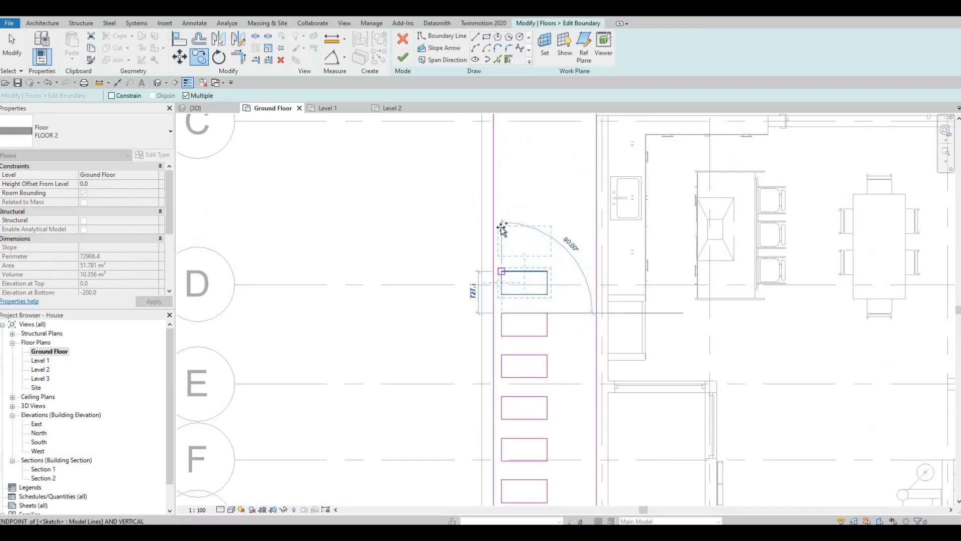
click(502, 229)
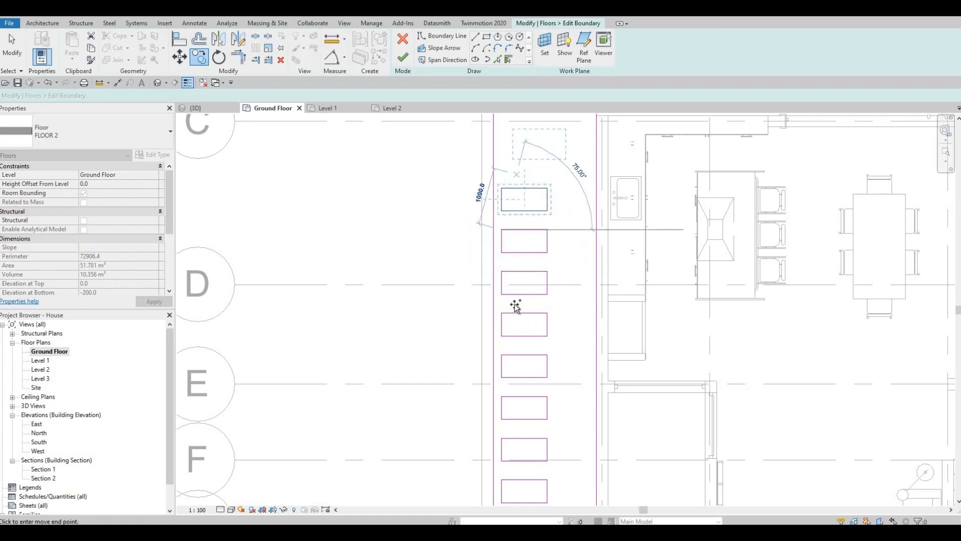
middle_drag(513, 188, 516, 305)
click(505, 263)
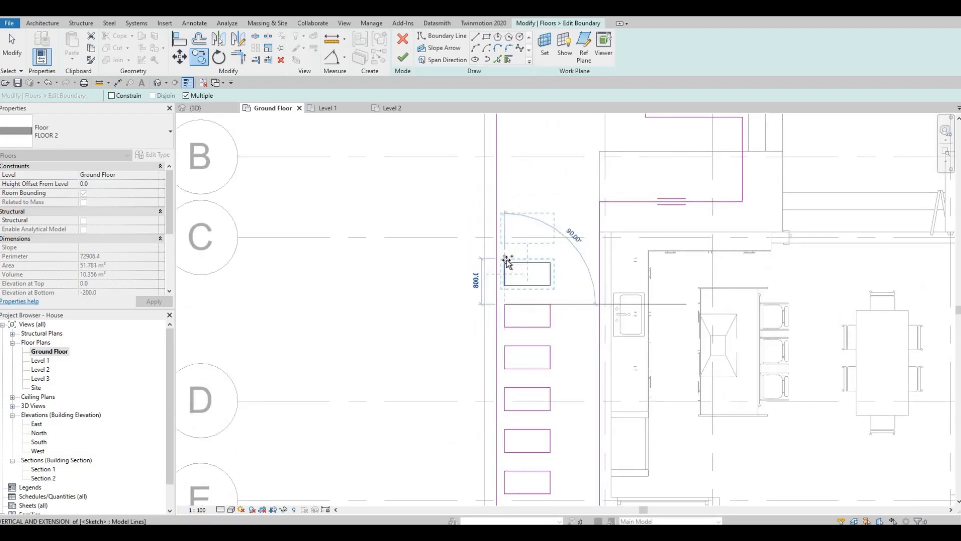
click(505, 263)
middle_drag(536, 234, 513, 280)
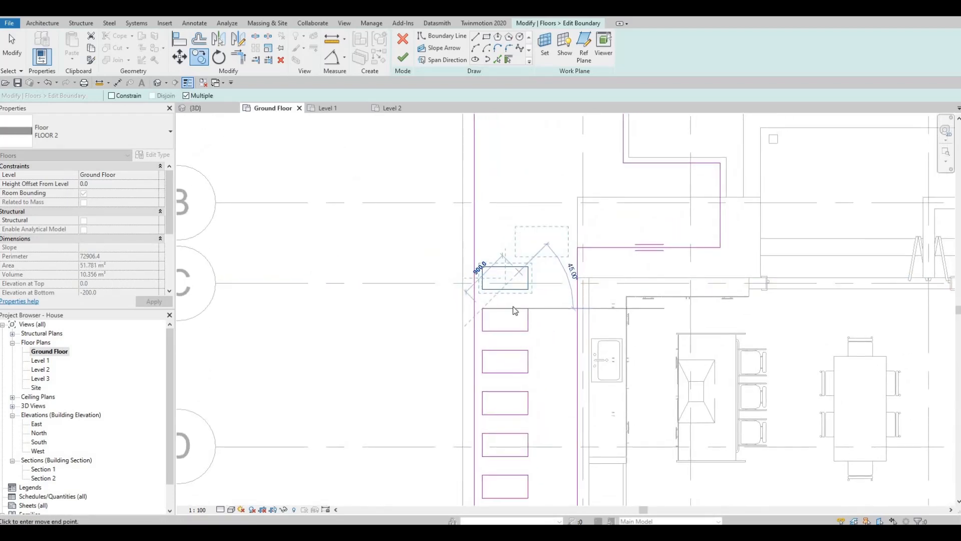
scroll(506, 308, down, 5)
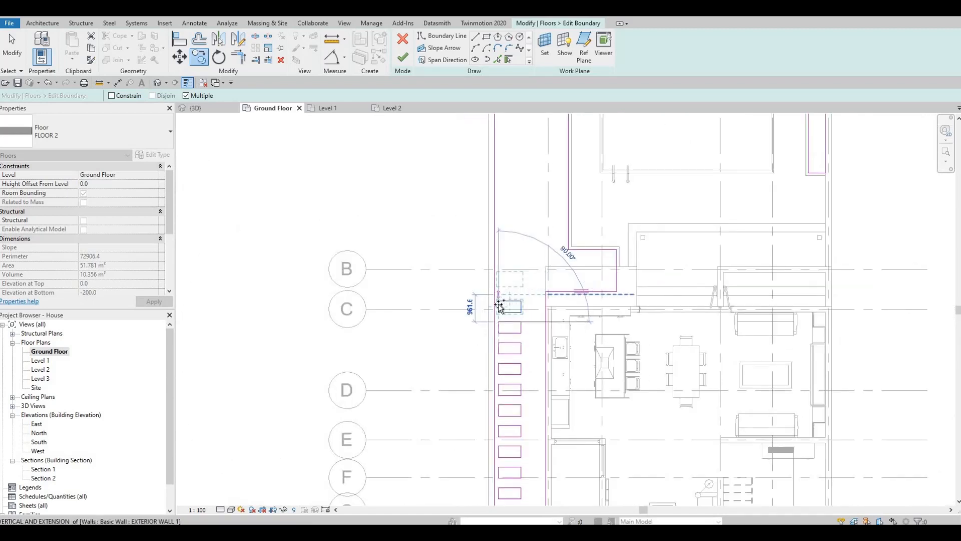
scroll(500, 306, up, 2)
click(536, 265)
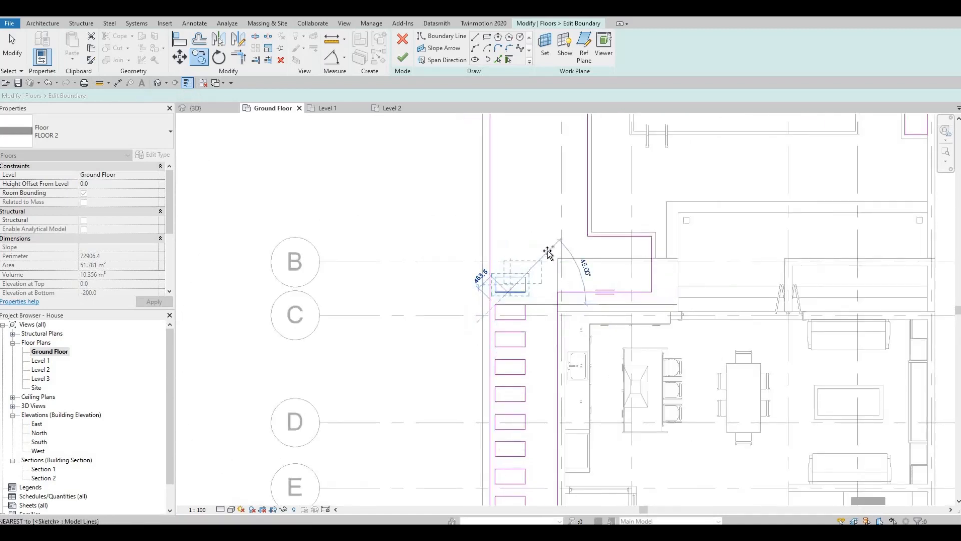
click(496, 277)
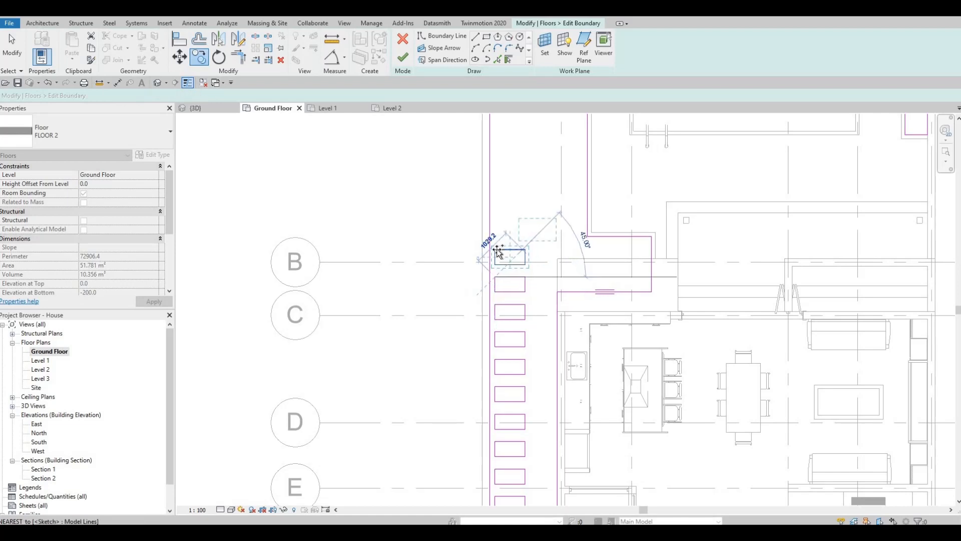
click(517, 236)
scroll(521, 265, down, 4)
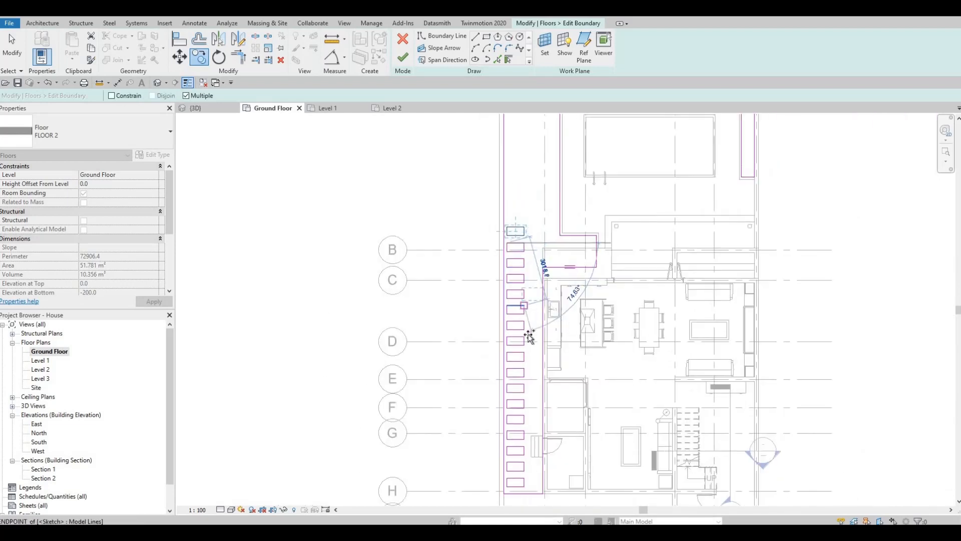
key(Escape)
key(Escape)
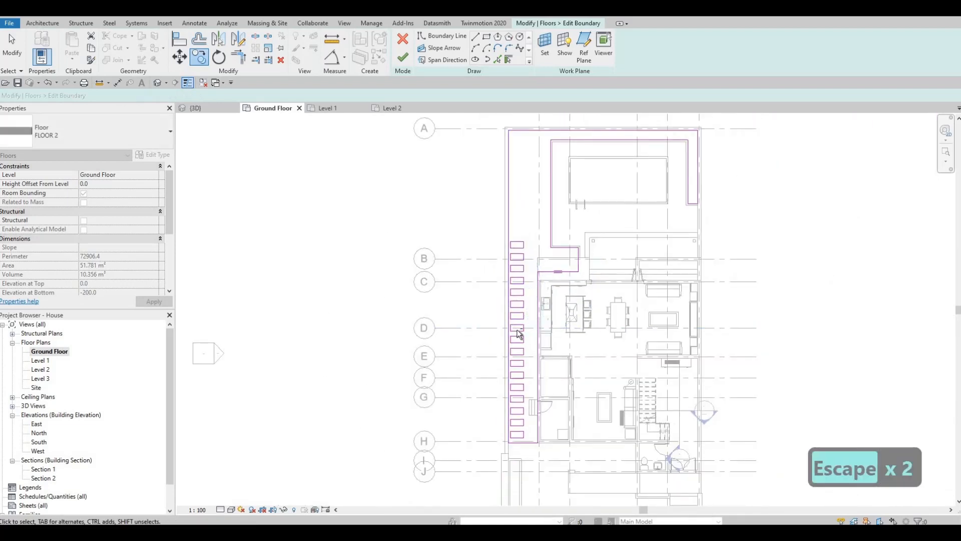
Nudge the entire row of rectangles slightly away from the passage's outer wall.
drag(529, 453, 525, 466)
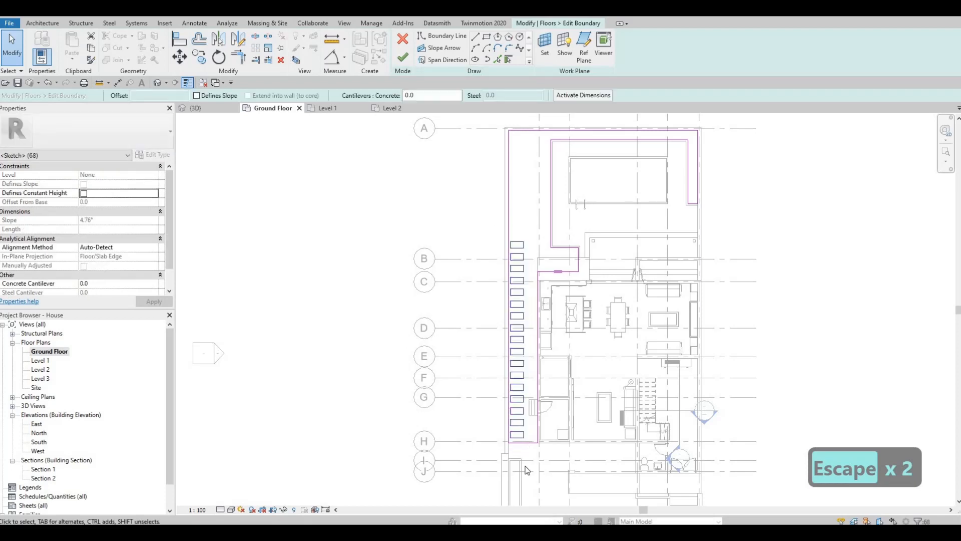
key(Right)
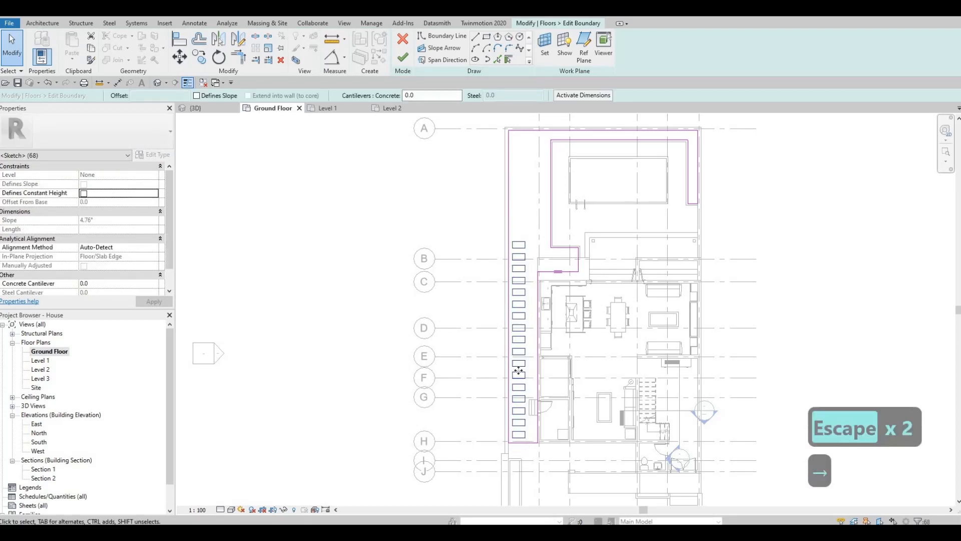
scroll(528, 312, up, 6)
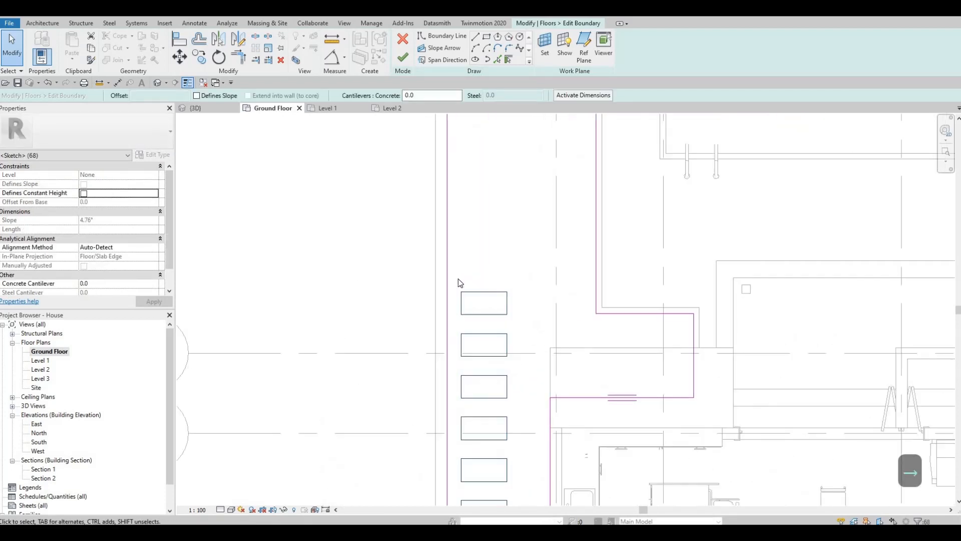
key(Escape)
key(Escape)
Copy the last rectangle of the row, beyond grid B, to a free spot diagonally beside it in the passage.
drag(409, 264, 528, 329)
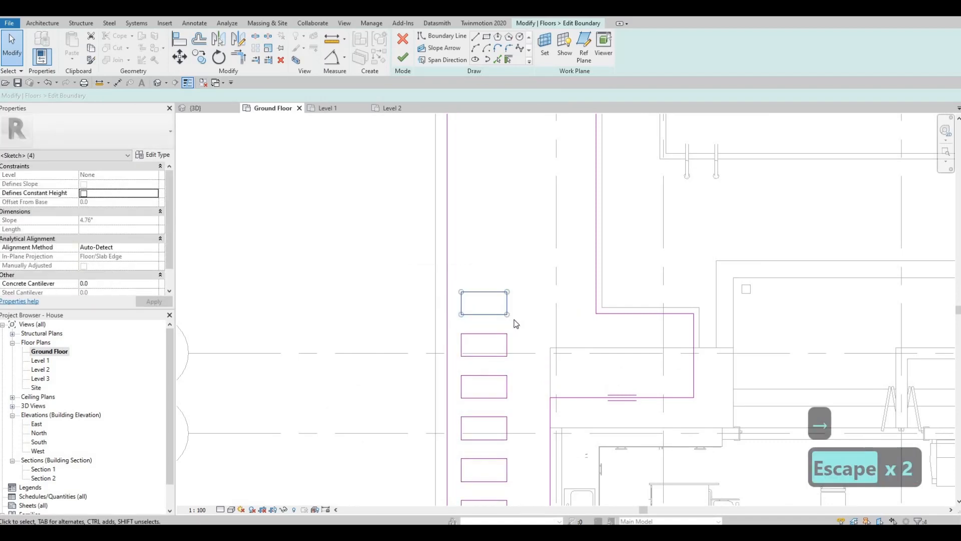
key(c)
key(o)
click(490, 303)
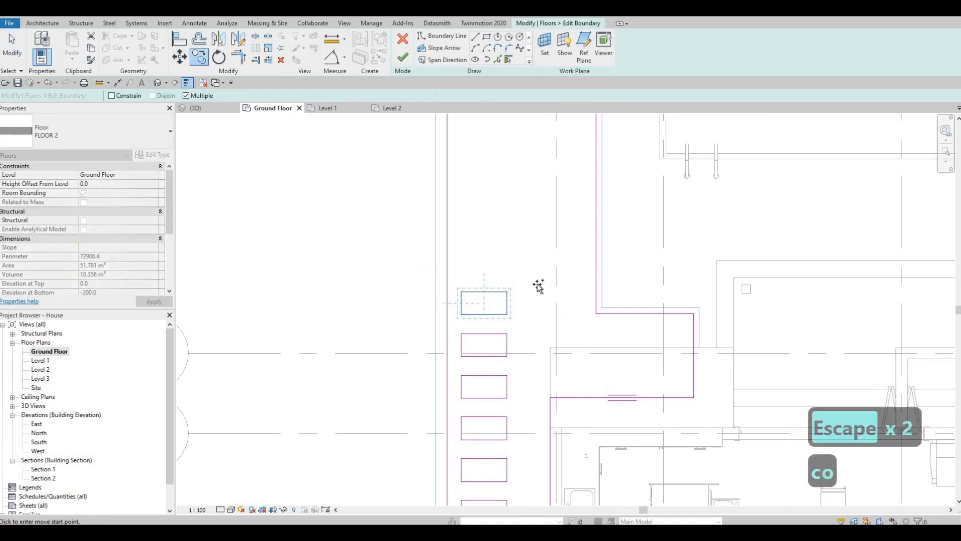
click(539, 297)
key(Escape)
key(Escape)
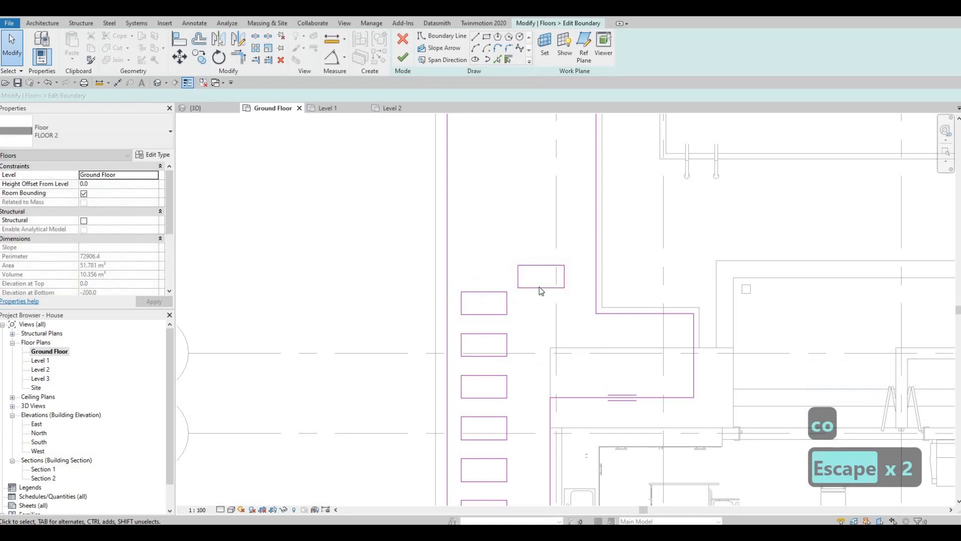
Rotate the copied rectangle a quarter turn so its long sides run along the passage.
key(Tab)
click(411, 153)
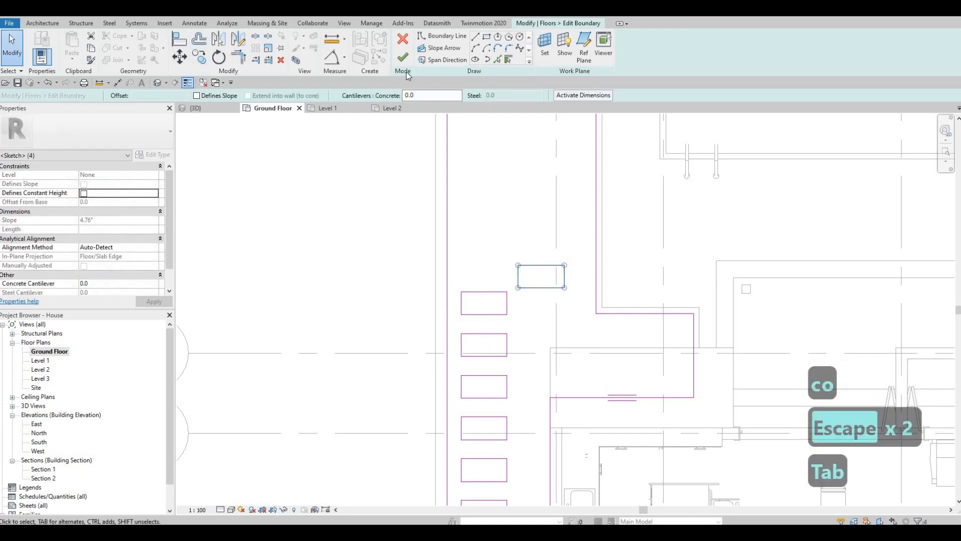
key(r)
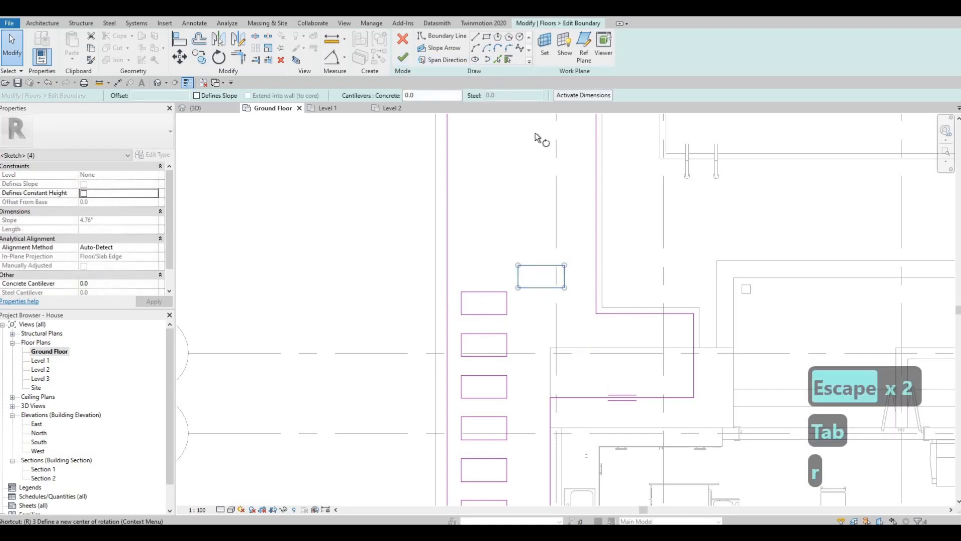
key(o)
click(540, 151)
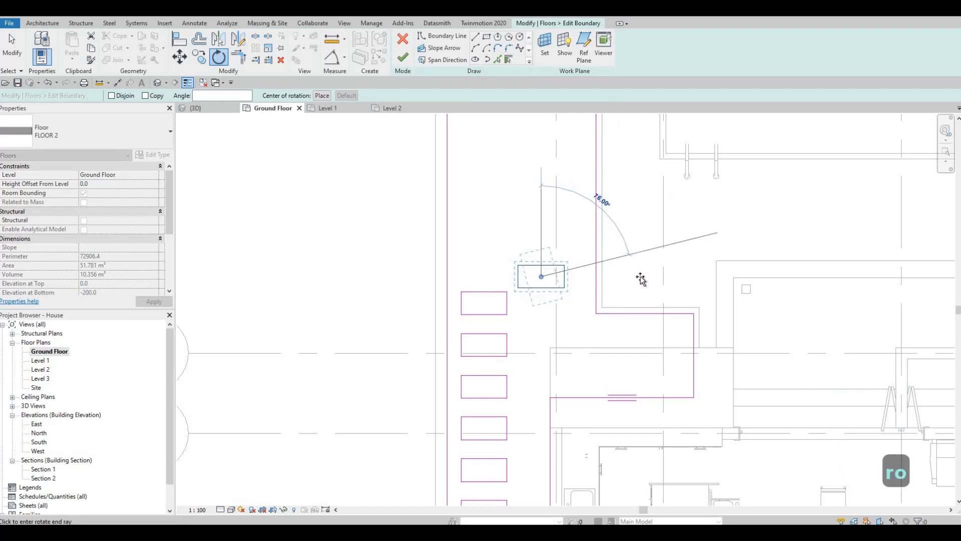
click(556, 276)
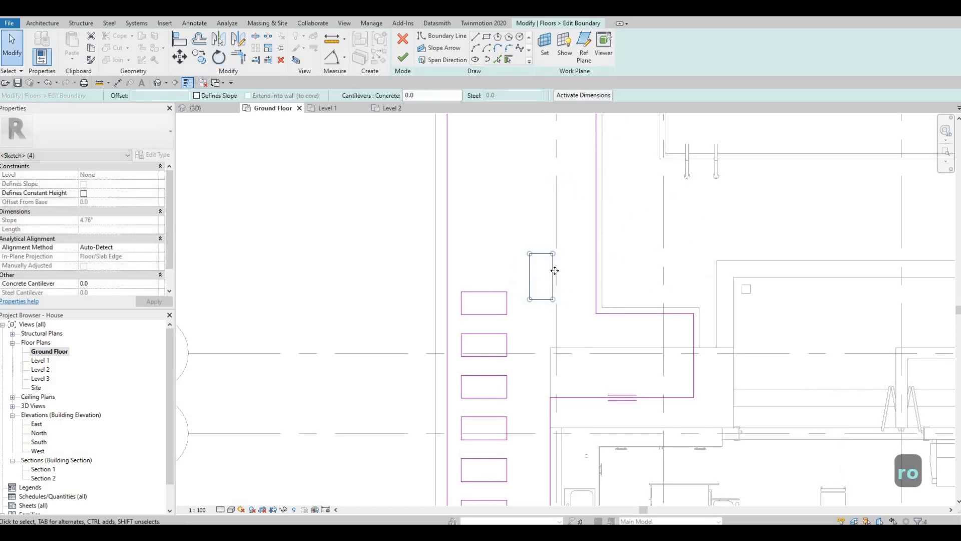
Move the rotated rectangle beside the row's last rectangle and nudge it so their outer short and long edges line up.
drag(494, 251, 532, 256)
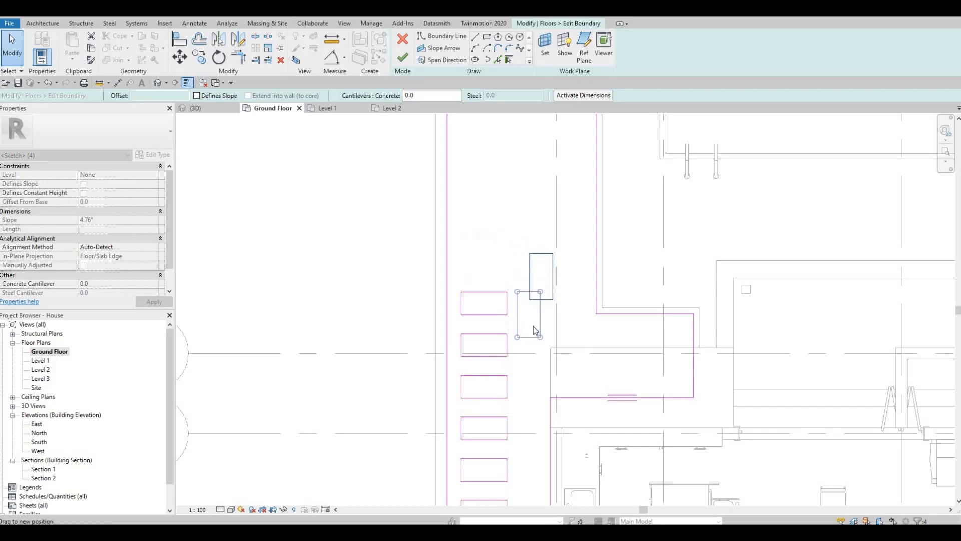
drag(533, 326, 533, 326)
scroll(508, 288, up, 2)
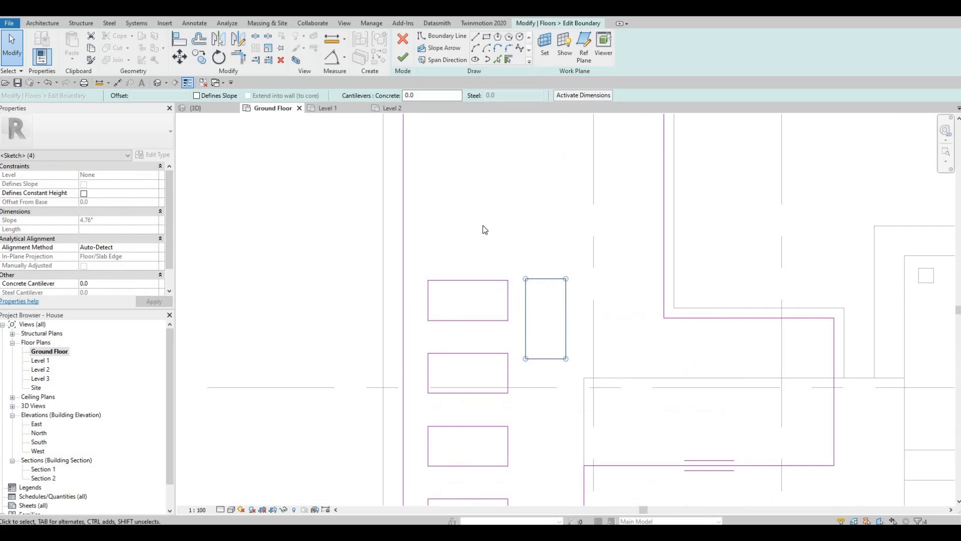
middle_drag(482, 226, 489, 188)
key(Escape)
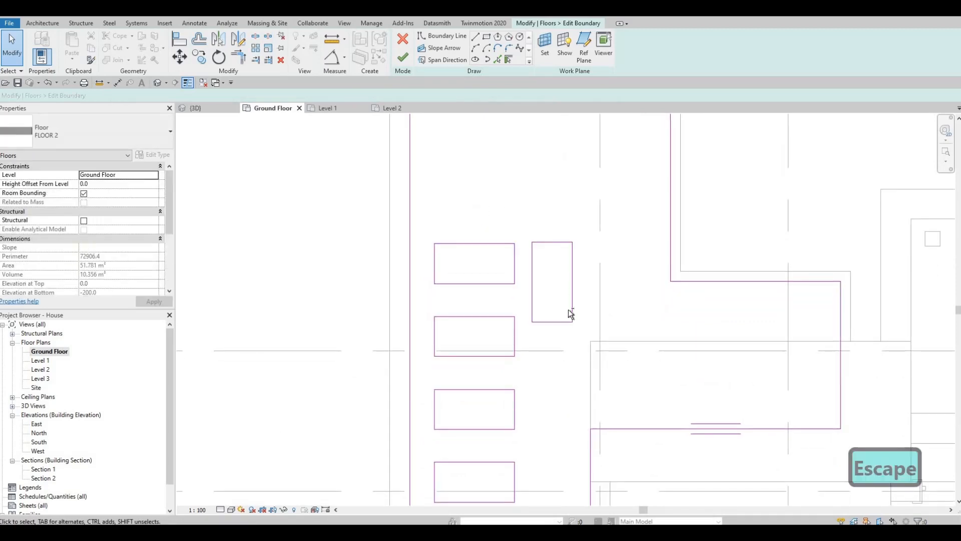
key(Escape)
drag(519, 221, 576, 329)
key(Down)
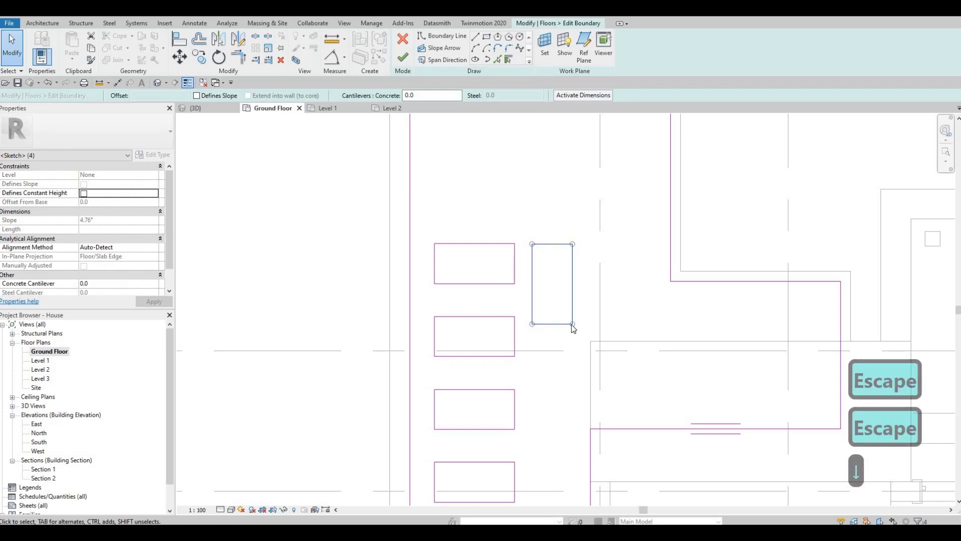
Nudge the vertical rectangle beside the row of horizontal rectangles three increments to the right, away from the row.
key(Right)
key(Right)
key(Right)
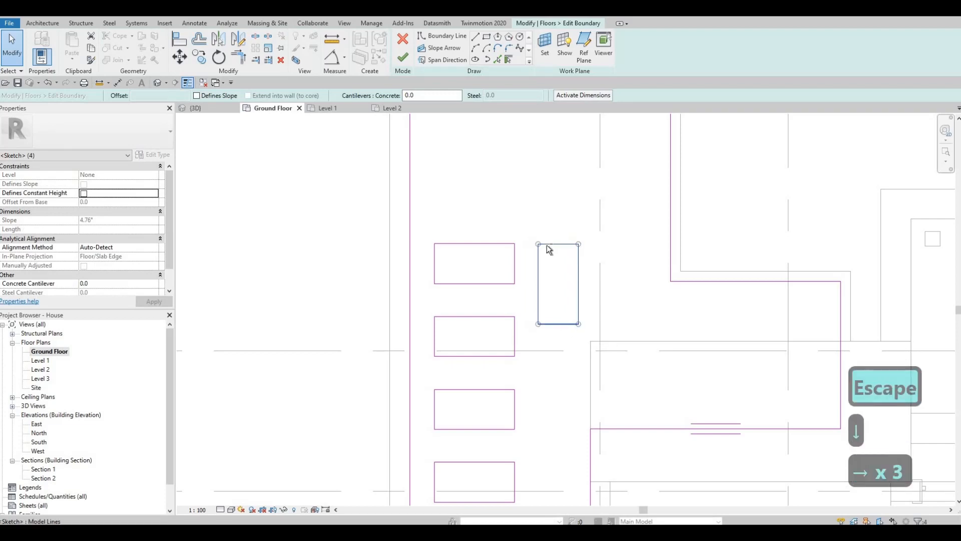
key(Escape)
key(Escape)
Copy the vertical rectangle once to its right in the FLOOR 2 boundary sketch, leaving a gap between the two.
drag(601, 352, 600, 351)
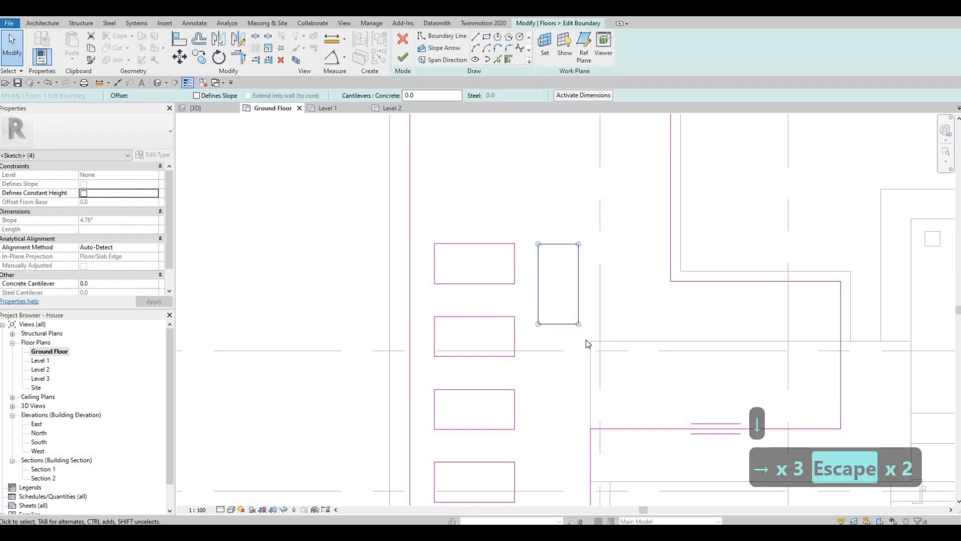
key(c)
key(o)
click(575, 249)
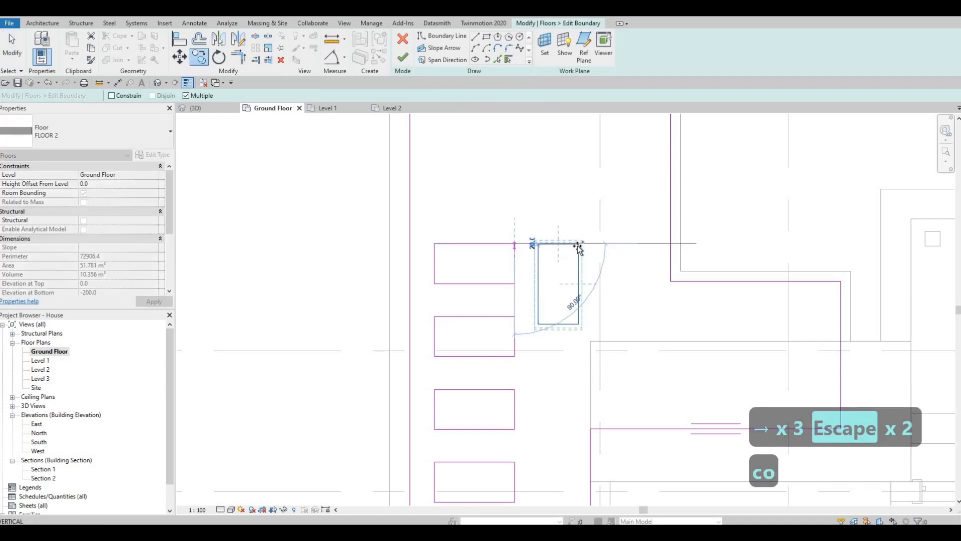
click(592, 311)
key(Escape)
key(Escape)
key(Escape)
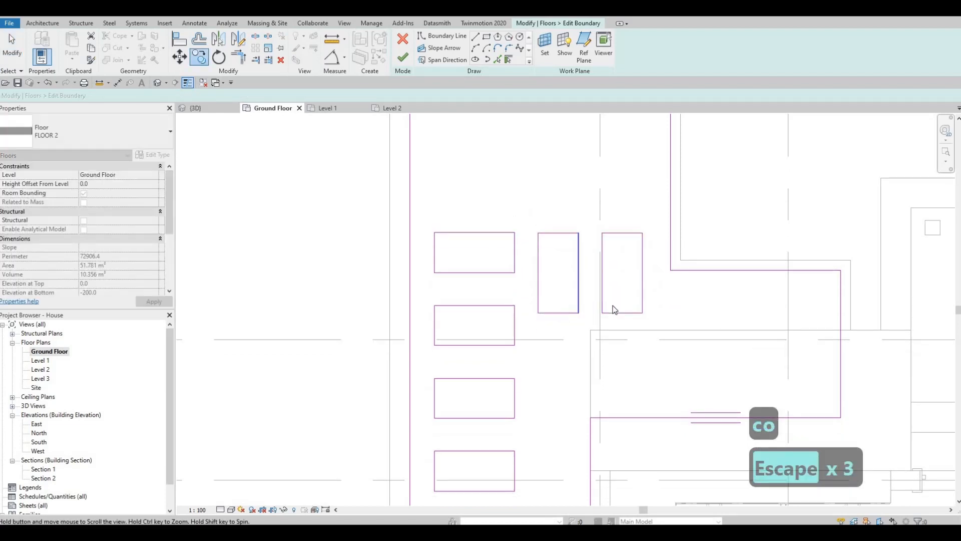
Copy the topmost horizontal rectangle of the row straight up by one row spacing.
scroll(613, 326, down, 2)
scroll(615, 320, down, 1)
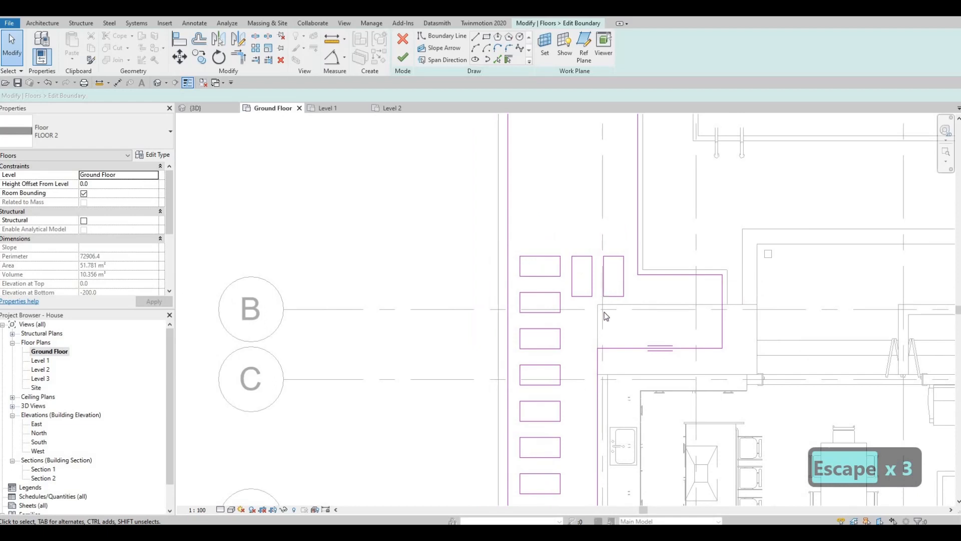
scroll(606, 316, down, 4)
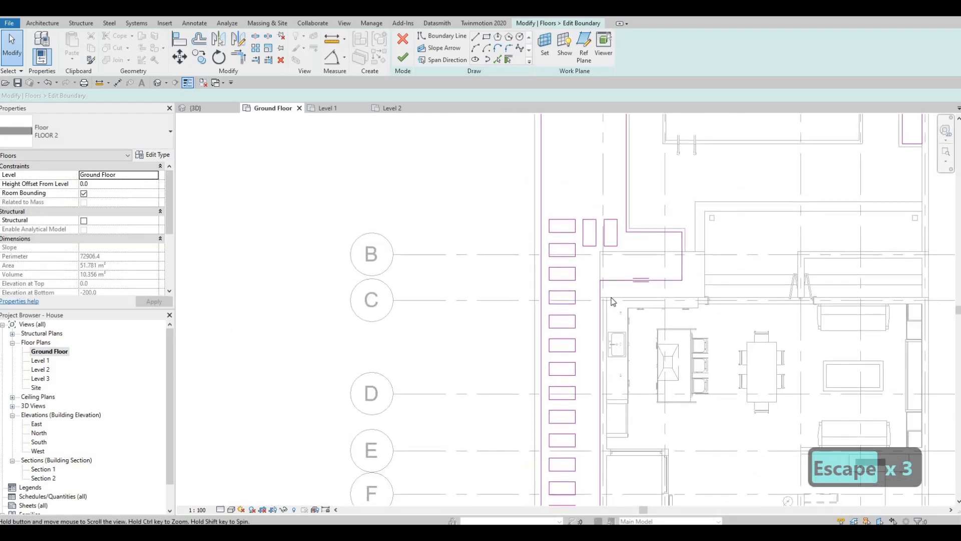
middle_drag(613, 301, 614, 350)
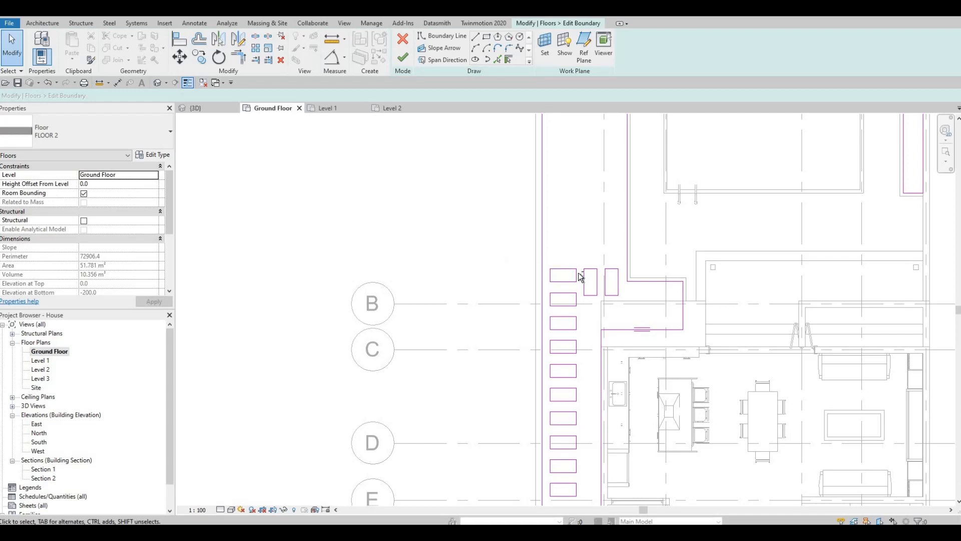
key(Escape)
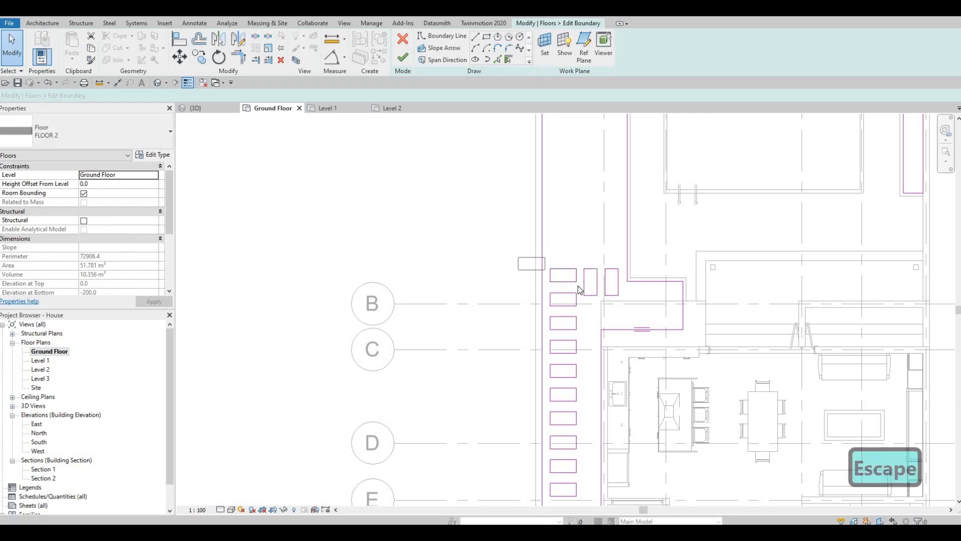
drag(518, 258, 578, 289)
key(c)
key(o)
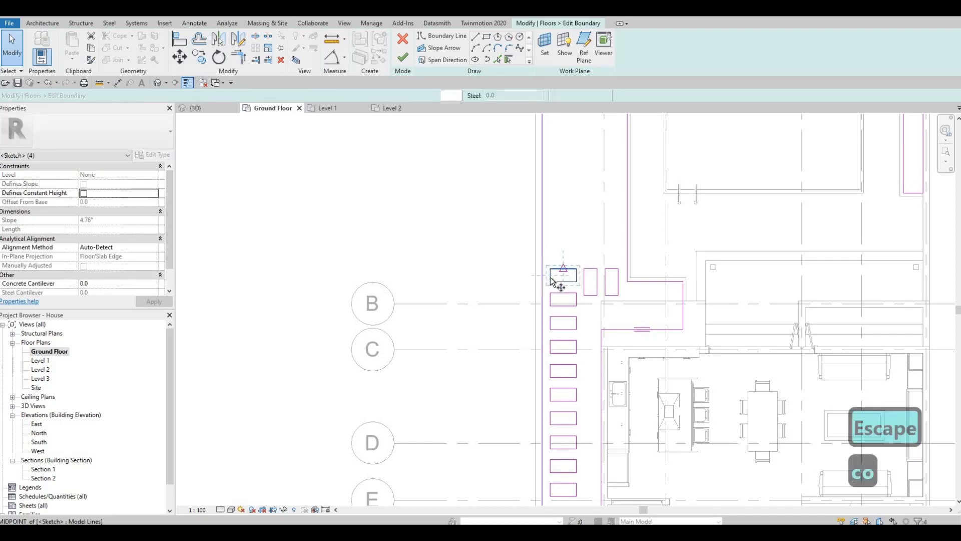
click(552, 285)
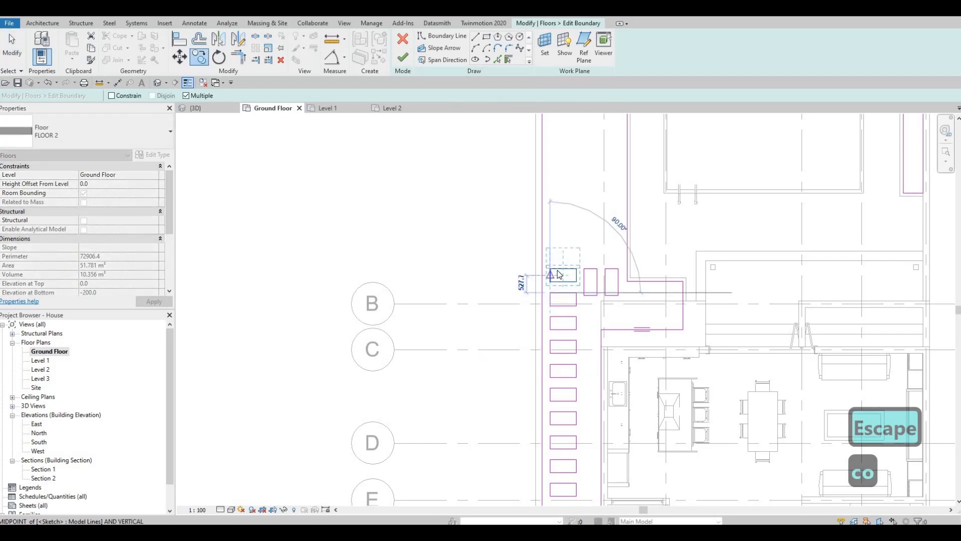
click(551, 259)
key(Escape)
key(Escape)
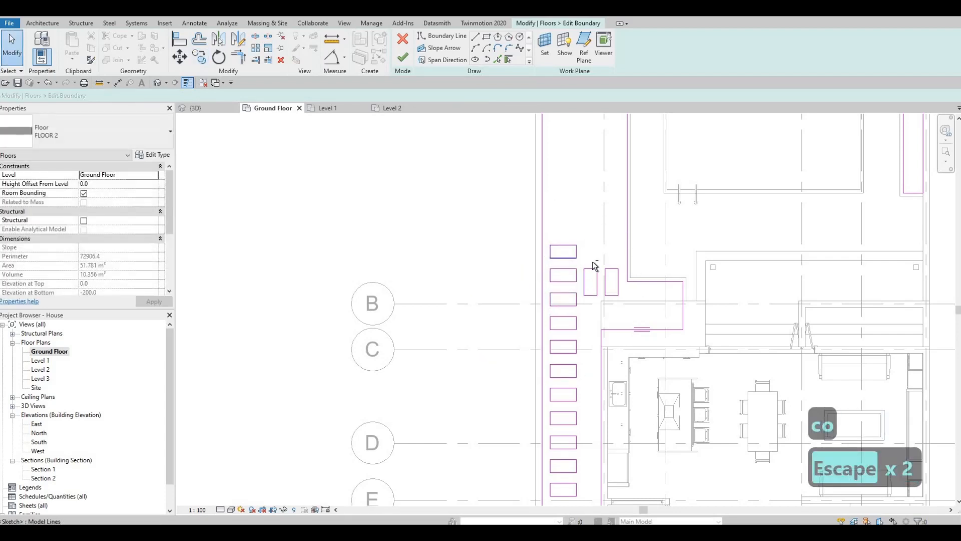
Move the two vertical rectangles straight up until their upper edges align with the topmost horizontal rectangle.
drag(620, 294, 623, 302)
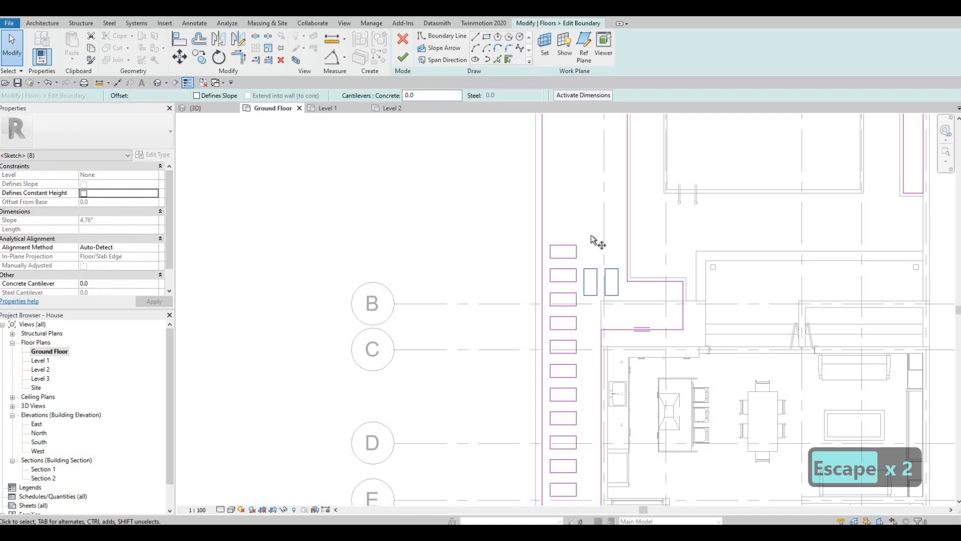
key(m)
key(v)
scroll(591, 235, up, 2)
scroll(591, 270, up, 2)
click(576, 296)
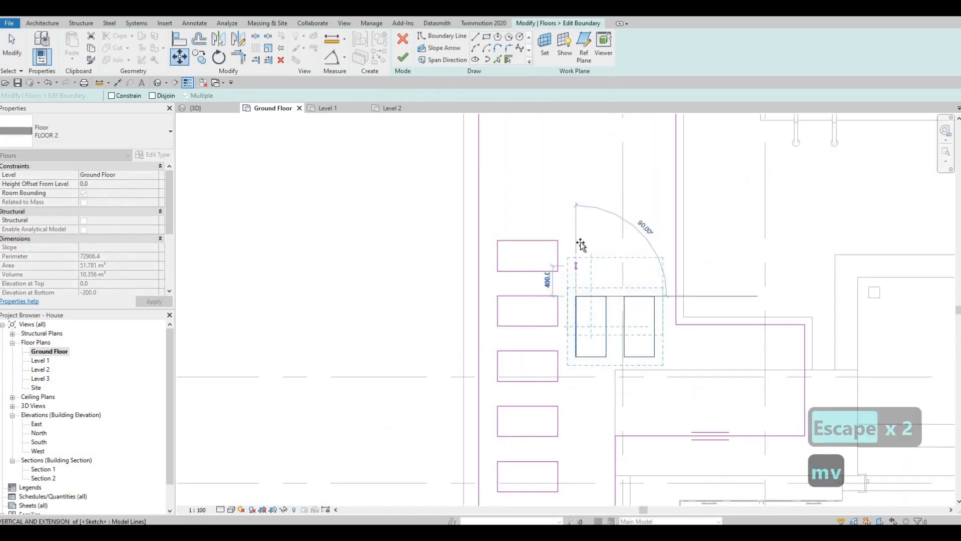
click(576, 244)
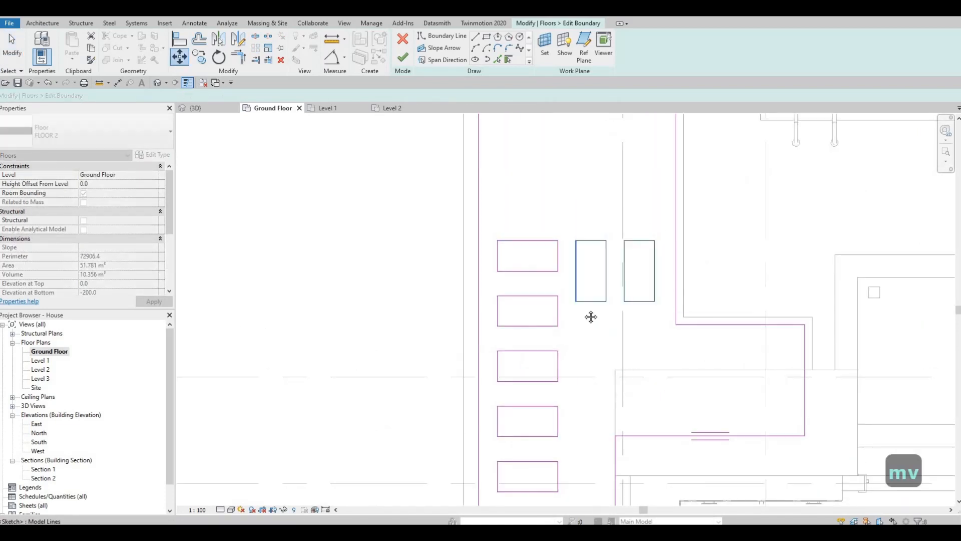
key(Escape)
key(Escape)
Finish the FLOOR 2 boundary edit and inspect the rectangular openings in the 3D view.
scroll(578, 283, down, 2)
scroll(578, 283, down, 5)
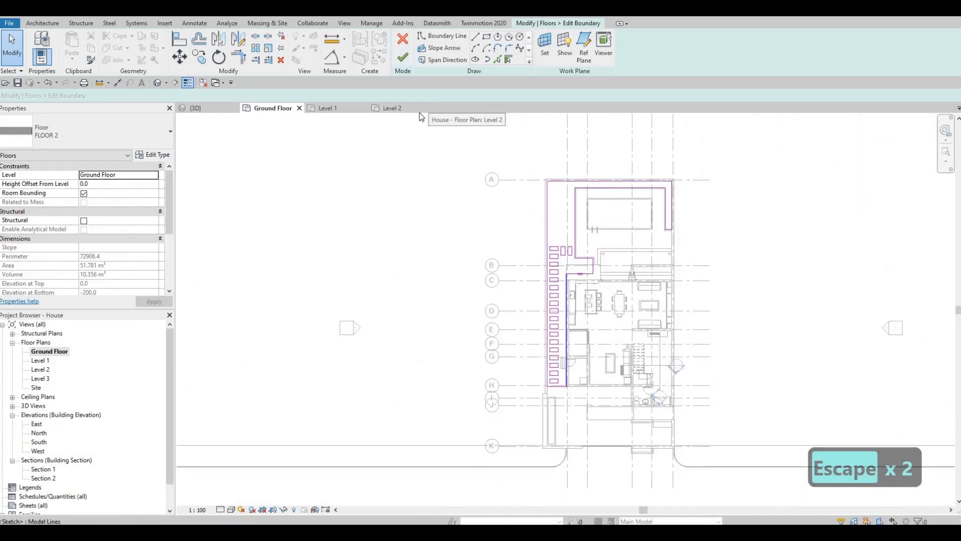
click(402, 57)
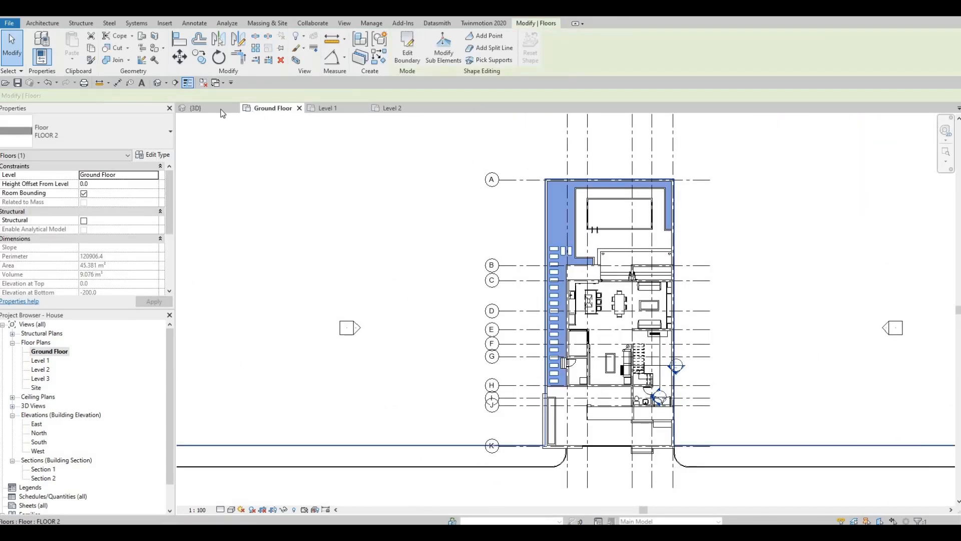
click(203, 107)
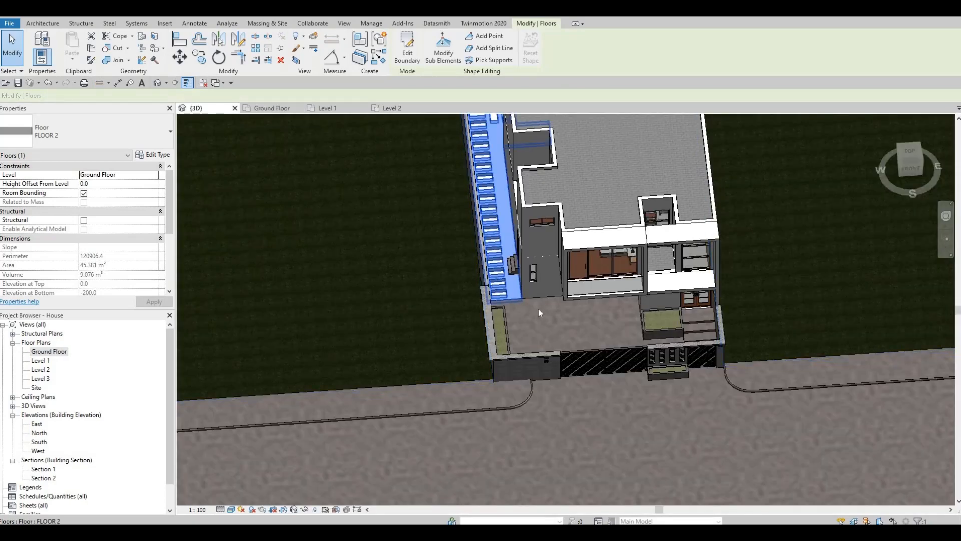
key(Escape)
scroll(515, 298, up, 3)
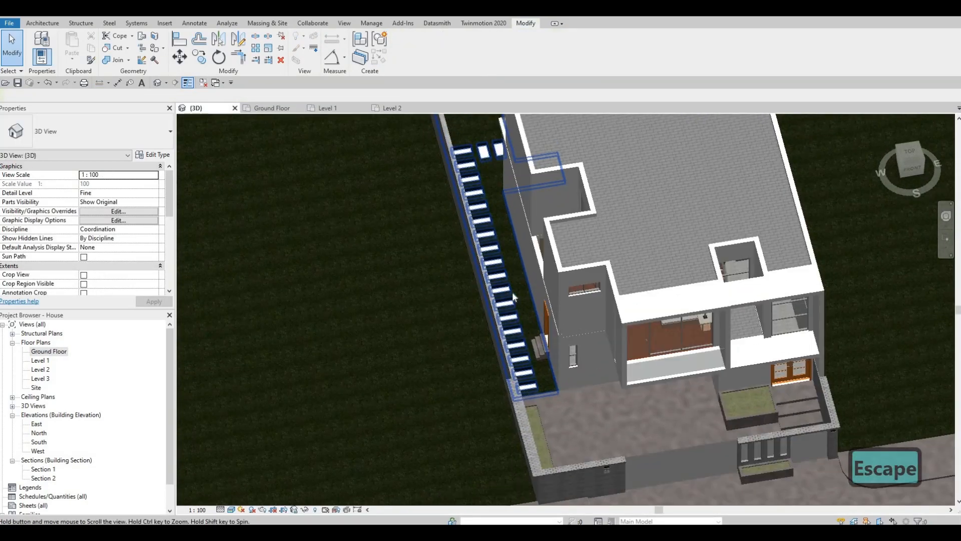
shift+middle_drag(514, 296, 543, 236)
scroll(543, 235, up, 3)
Edit the boundary of the FLOOR 3 slab around the pool, working in the Ground Floor plan.
click(543, 235)
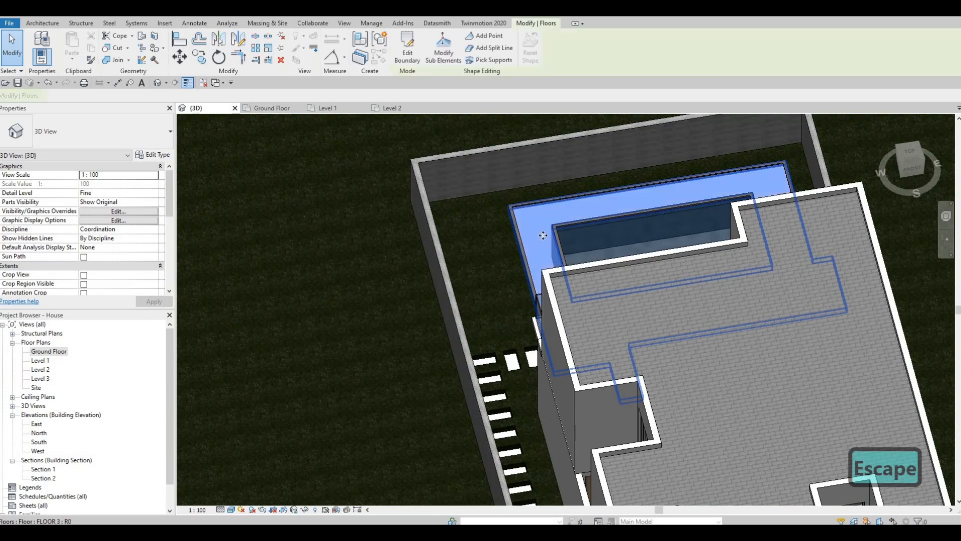
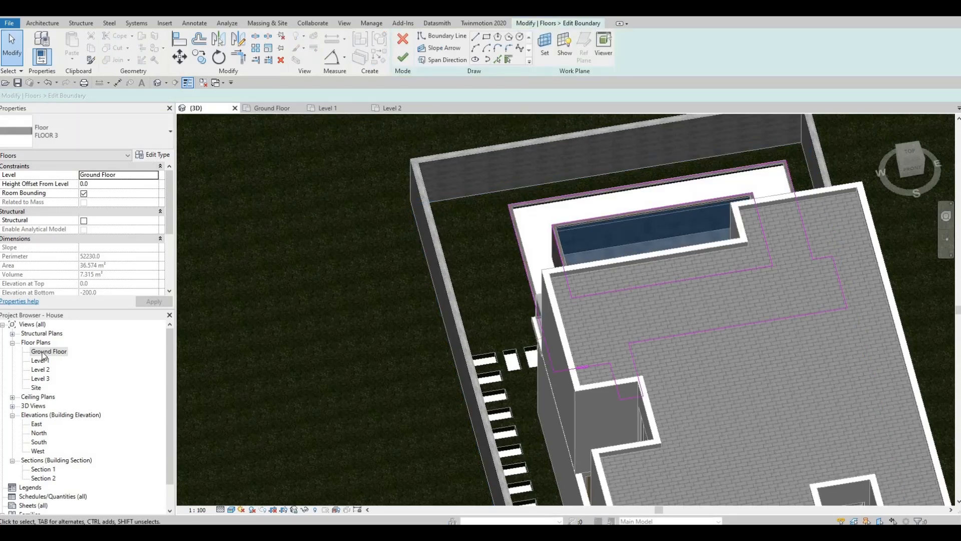
key(ctrl+Tab)
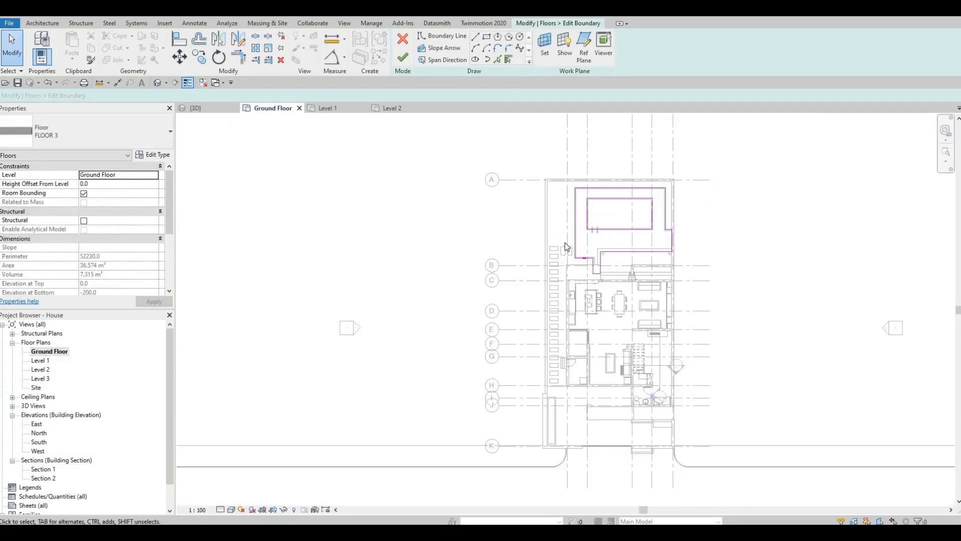
scroll(566, 244, up, 4)
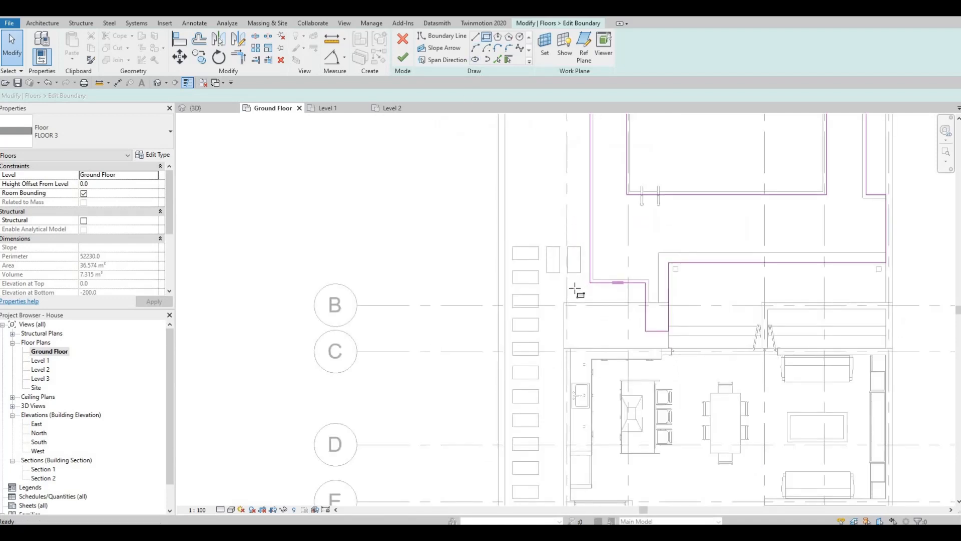
scroll(576, 291, up, 3)
Trace boundary rectangles over the two vertical openings and the topmost horizontal opening of FLOOR 2.
click(562, 292)
click(595, 358)
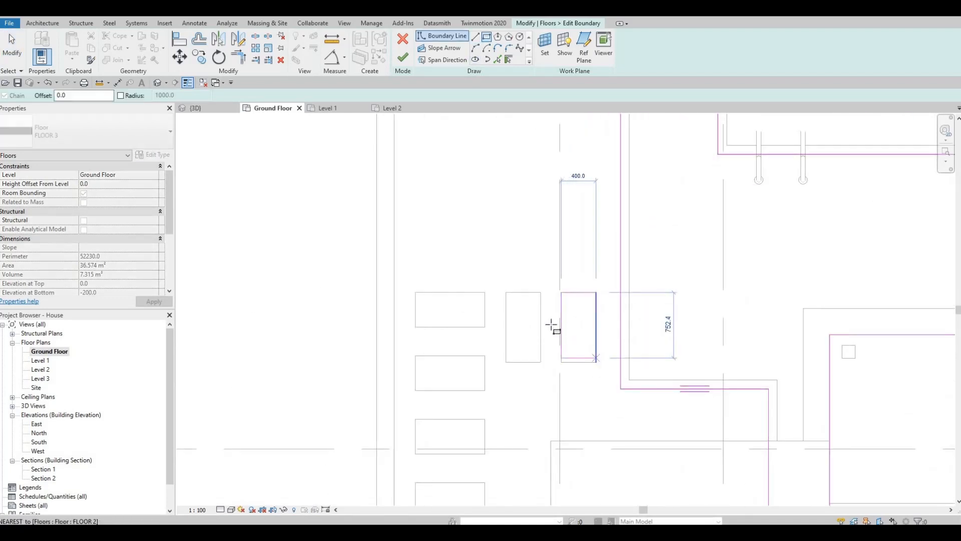
key(Escape)
click(505, 293)
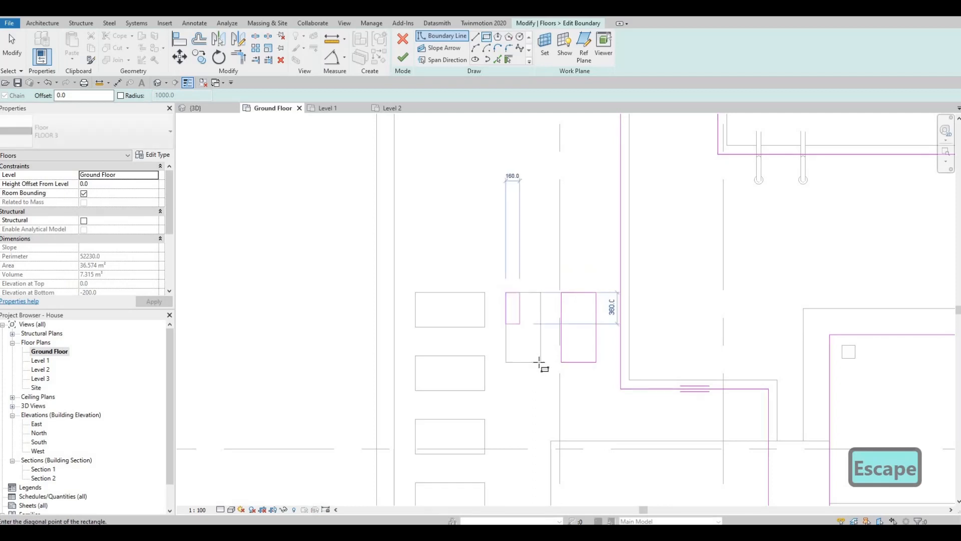
click(541, 362)
key(Escape)
click(415, 293)
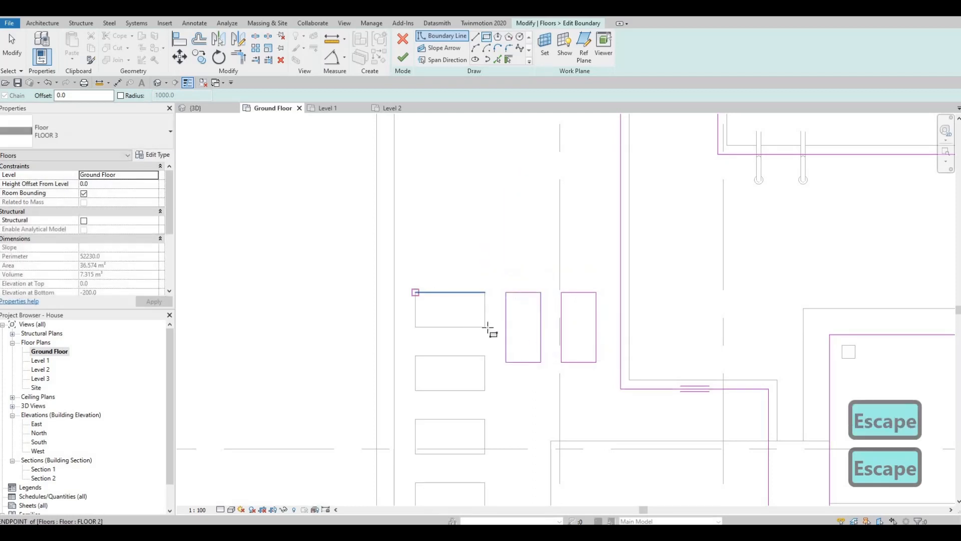
click(486, 328)
key(Escape)
key(Escape)
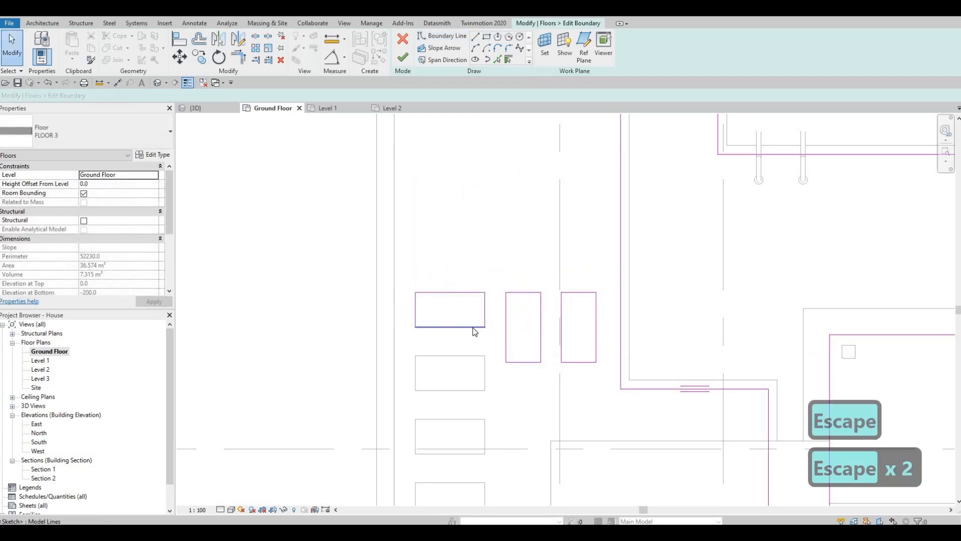
Copy the traced horizontal rectangle onto the next four openings down the row, using multiple copies.
key(Tab)
click(480, 327)
key(c)
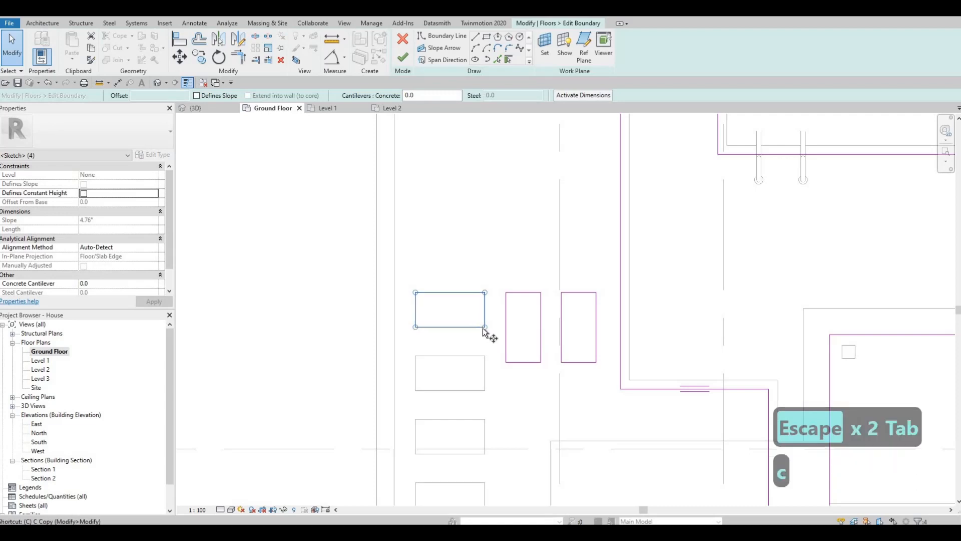
key(o)
click(485, 327)
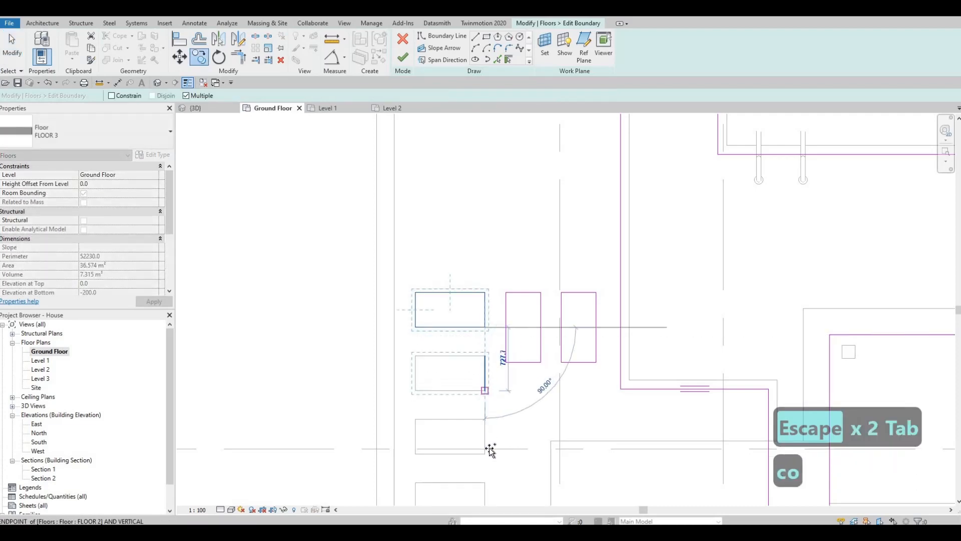
click(489, 452)
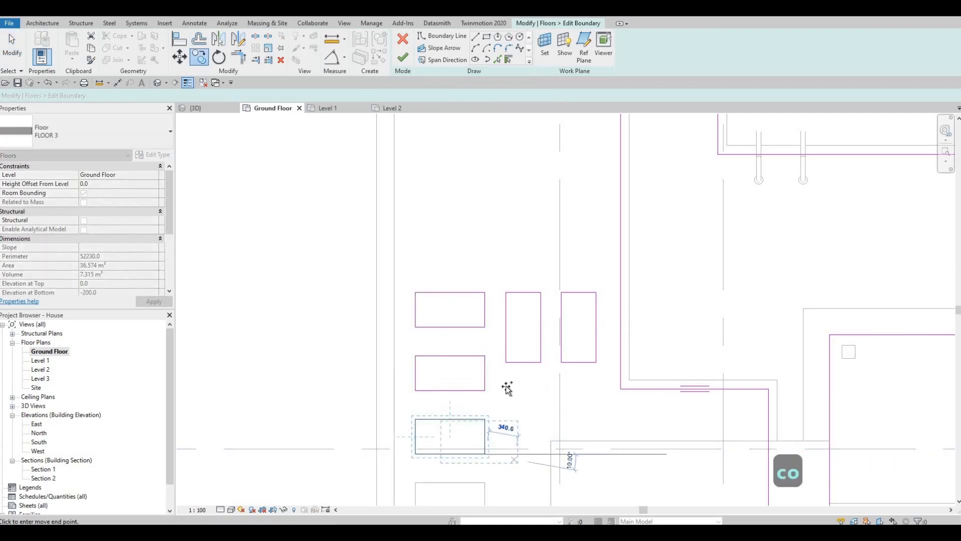
middle_drag(507, 388, 512, 259)
click(490, 388)
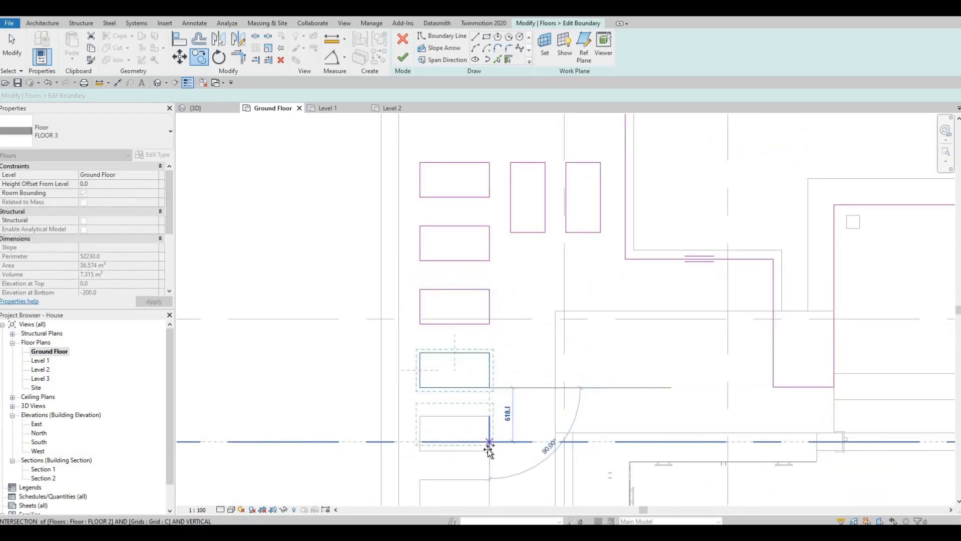
click(490, 442)
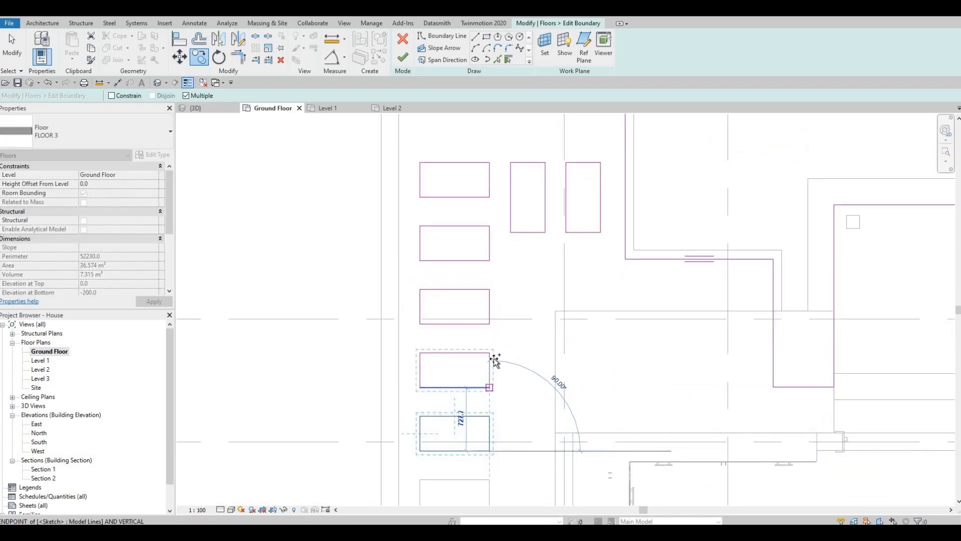
Undo all traced and copied rectangles, leave the FLOOR 3 boundary edit and clear the selection.
key(Escape)
key(ctrl+z)
key(ctrl+z)
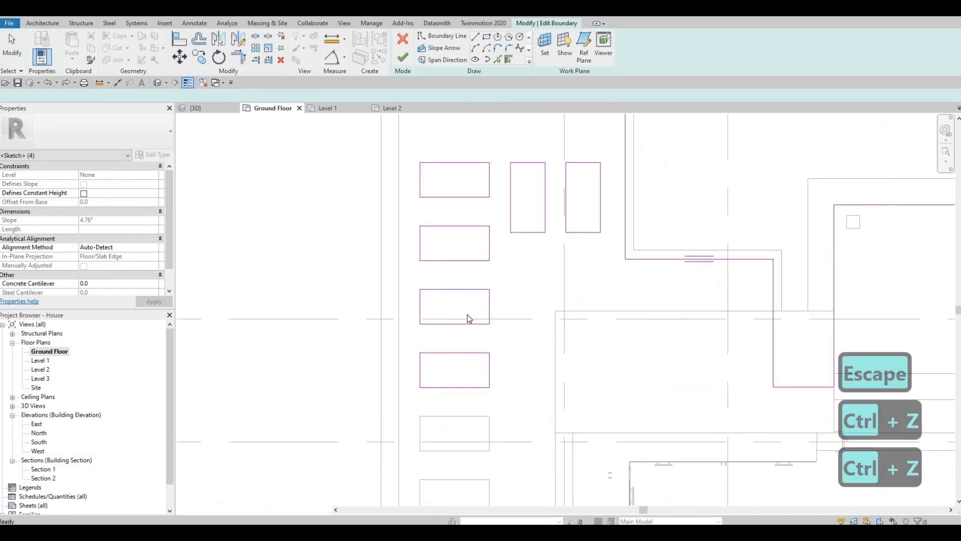
key(ctrl+z)
key(ctrl+z)
key(ctrl+z)
key(ctrl+z)
key(ctrl+z)
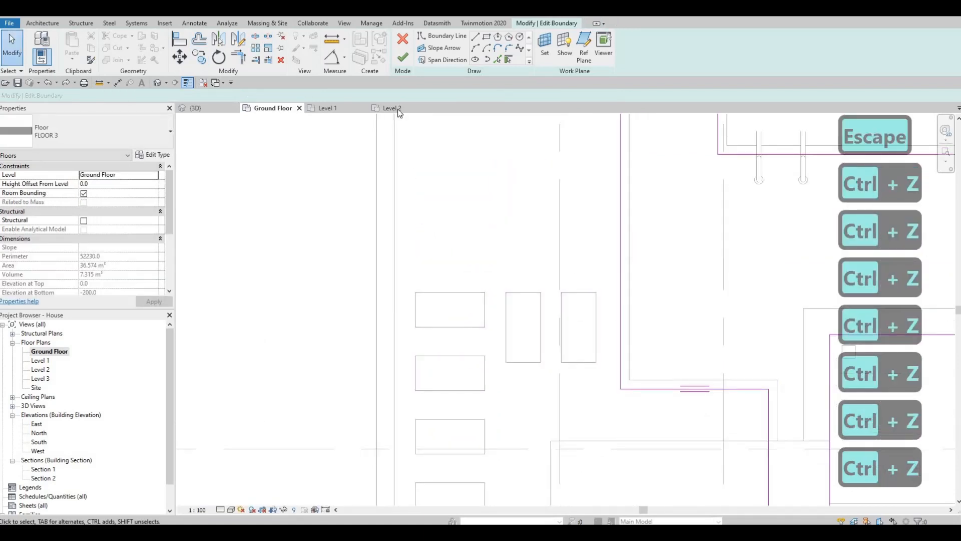
key(ctrl+z)
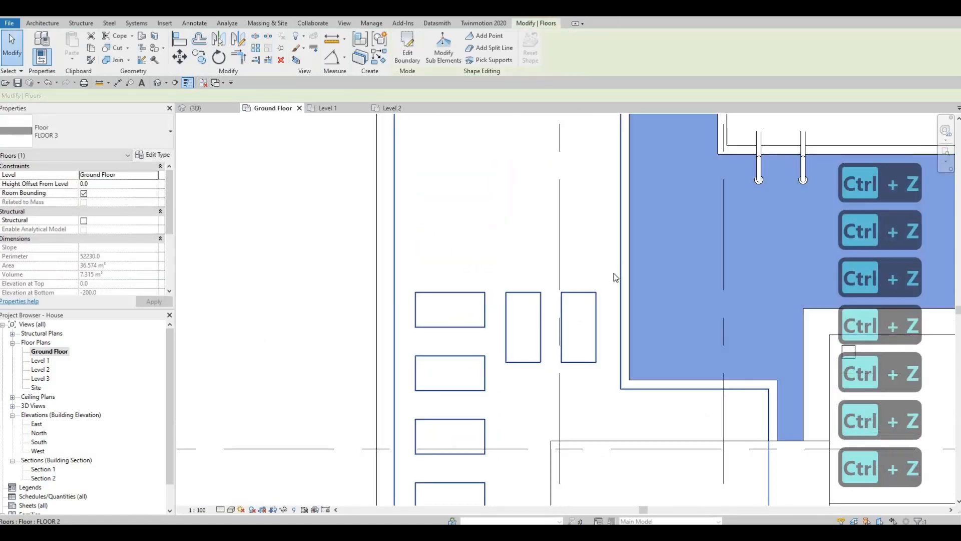
key(Escape)
key(Escape)
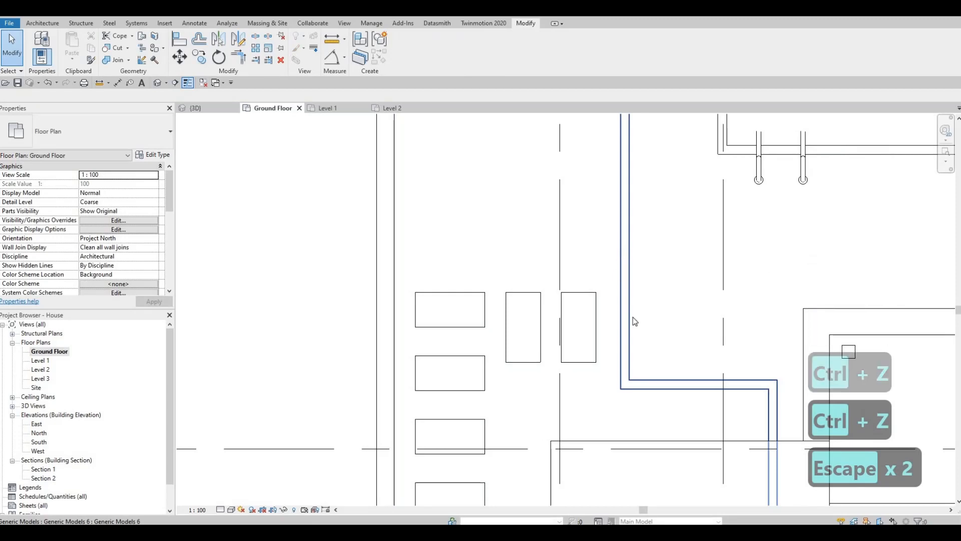
Start a new floor with Create Similar from the FLOOR 3 slab around the pool, sketching in the Ground Floor plan.
click(205, 107)
key(Escape)
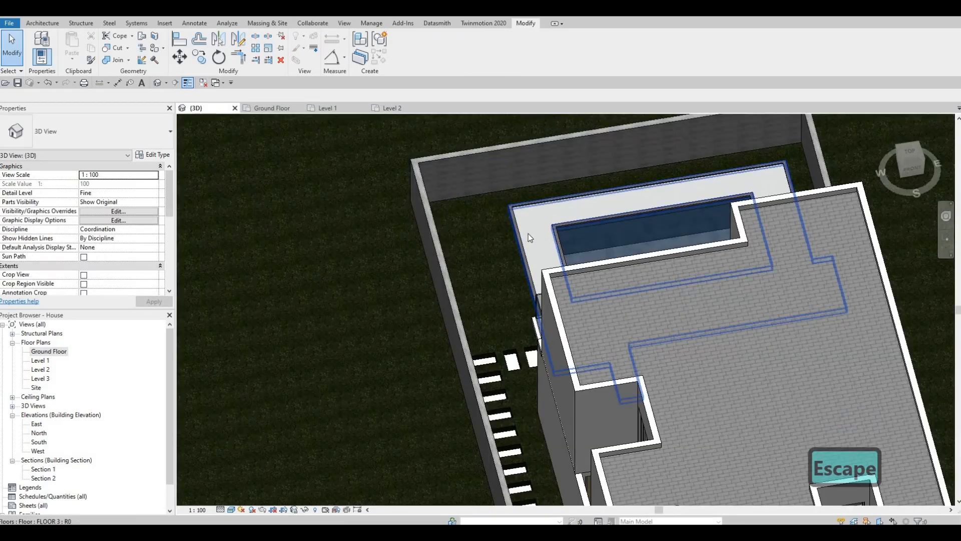
click(527, 233)
key(Escape)
shift+middle_drag(674, 309, 557, 380)
scroll(557, 380, up, 2)
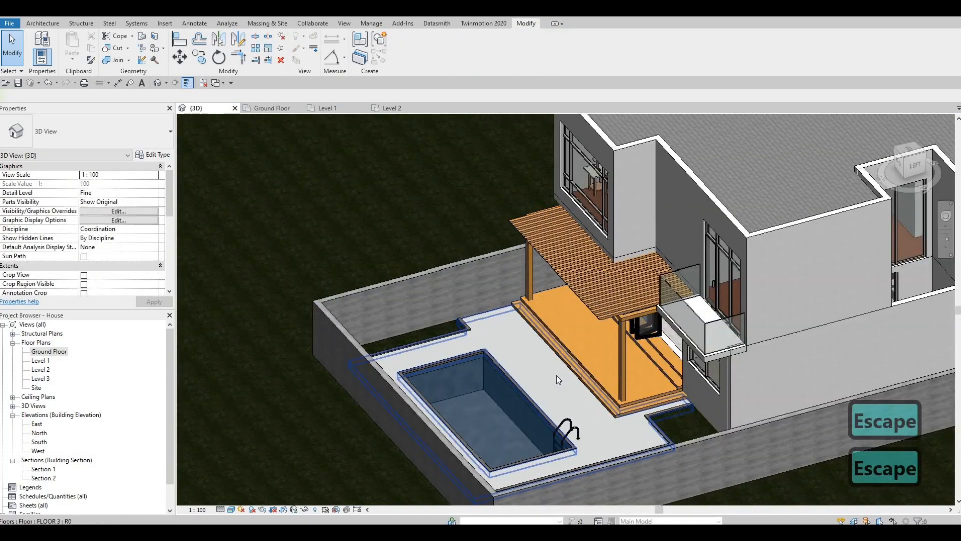
click(557, 376)
key(c)
key(s)
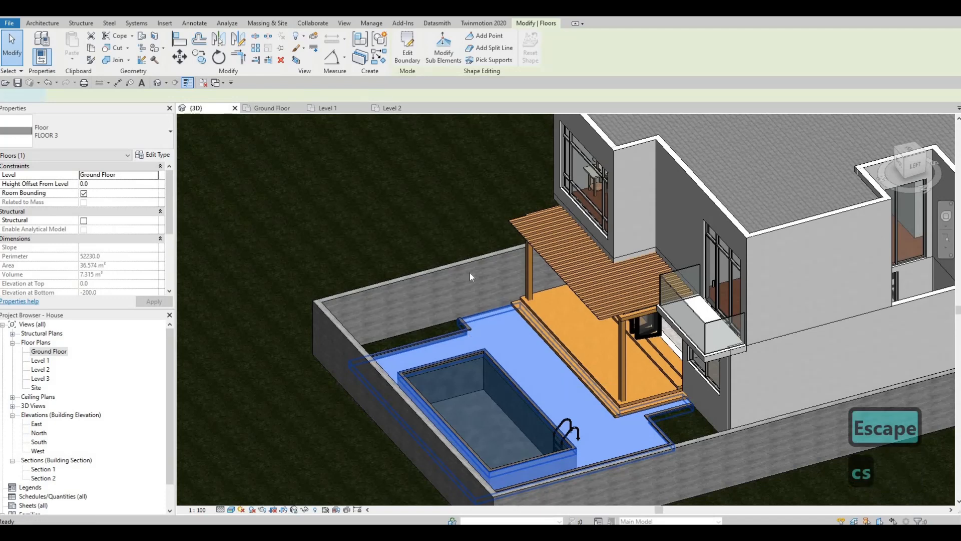
click(262, 111)
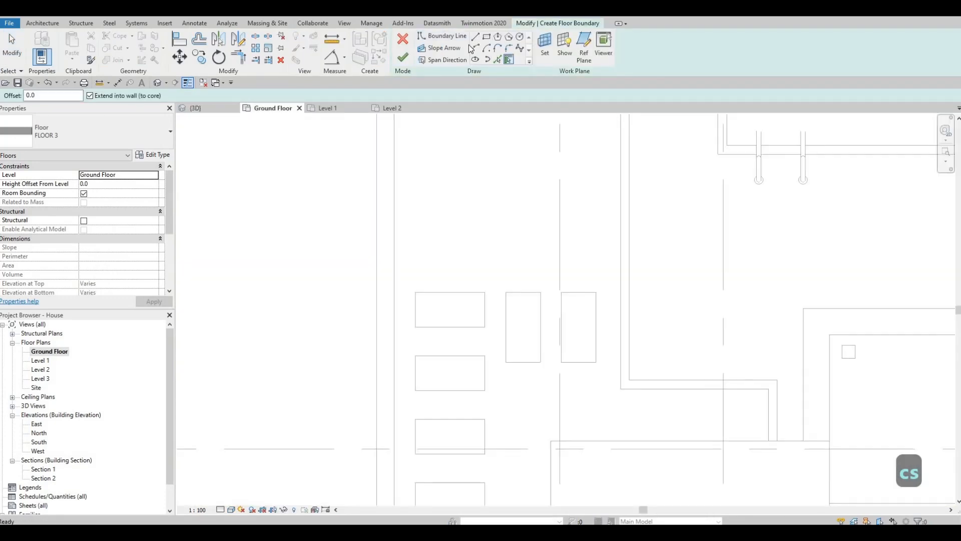
Sketch boundary rectangles over the two vertical openings and the topmost horizontal opening of the stepping-stone path.
click(596, 292)
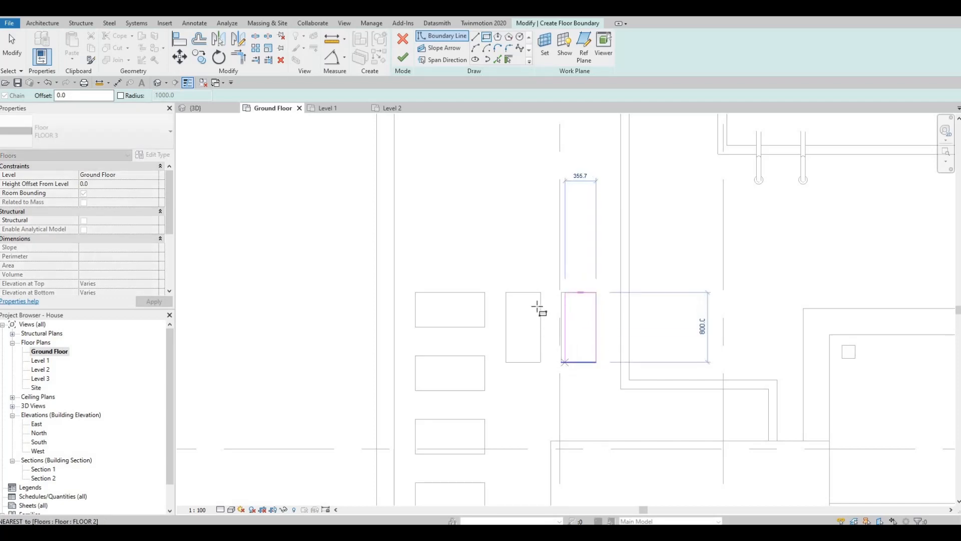
click(561, 361)
click(541, 292)
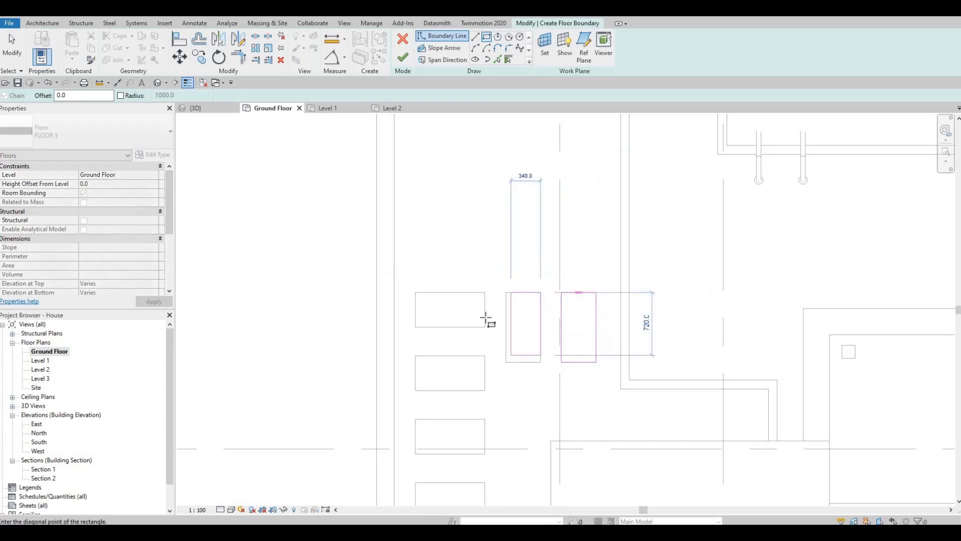
click(506, 361)
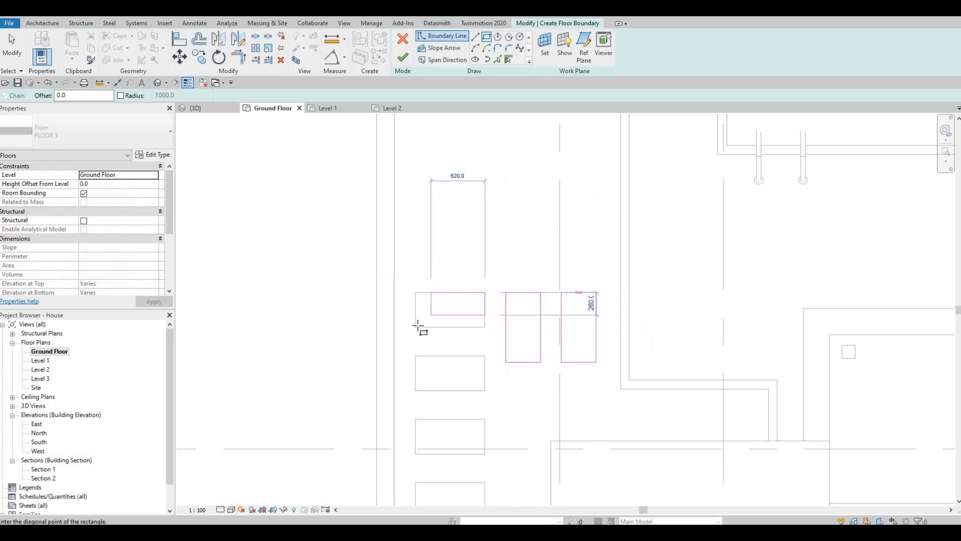
click(415, 327)
Set the new floor's height offset from the Ground Floor level to 20.
click(109, 185)
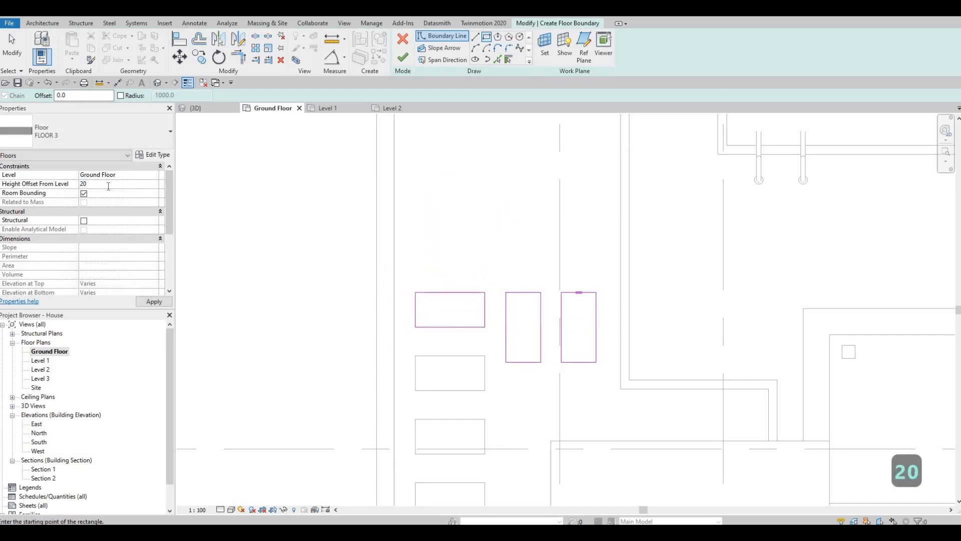
key(Return)
key(Escape)
key(Escape)
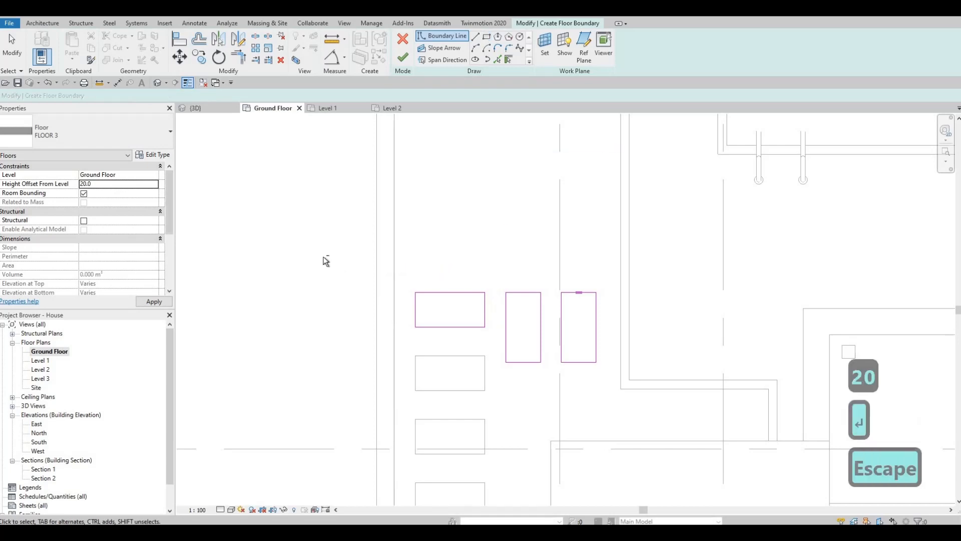
Copy the horizontal boundary rectangle onto the next three openings down the row, using multiple copies.
drag(338, 260, 495, 342)
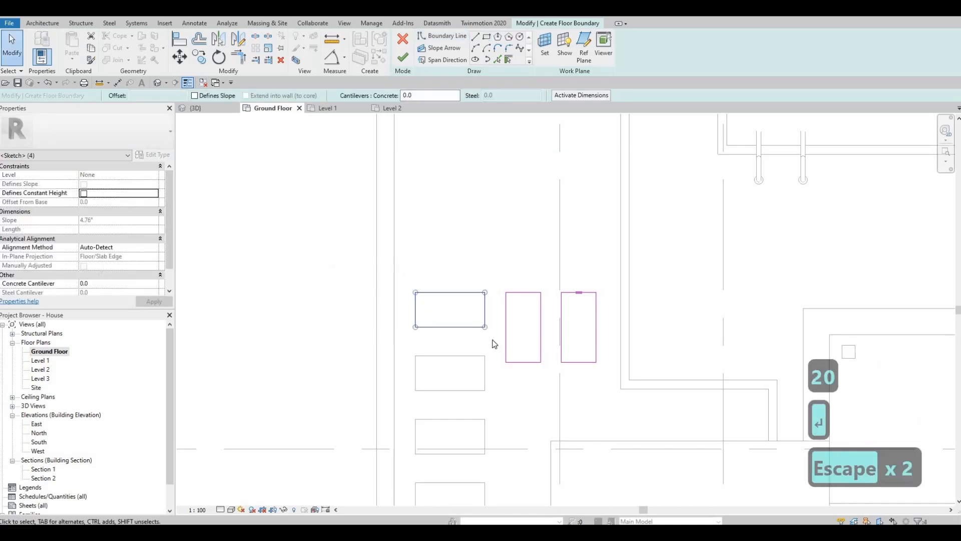
key(c)
key(o)
click(416, 328)
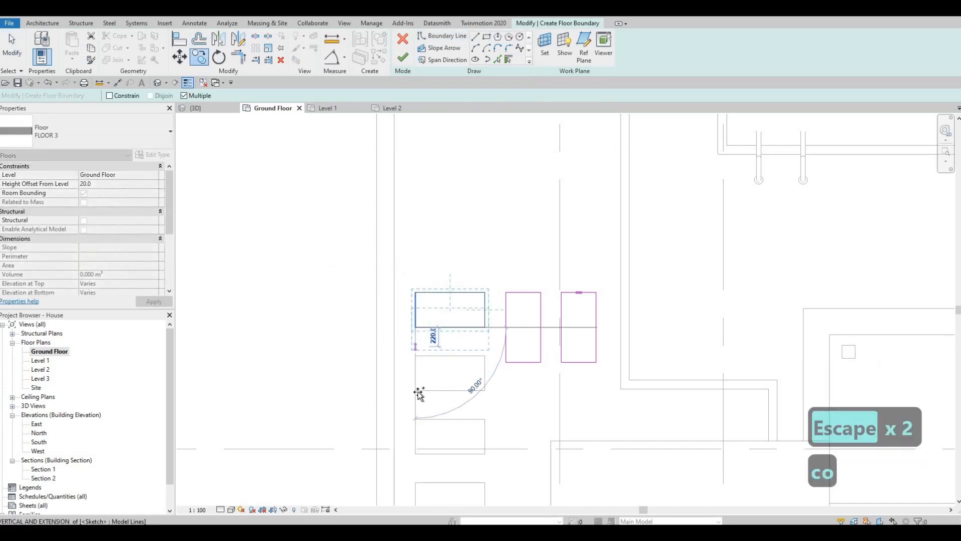
click(416, 454)
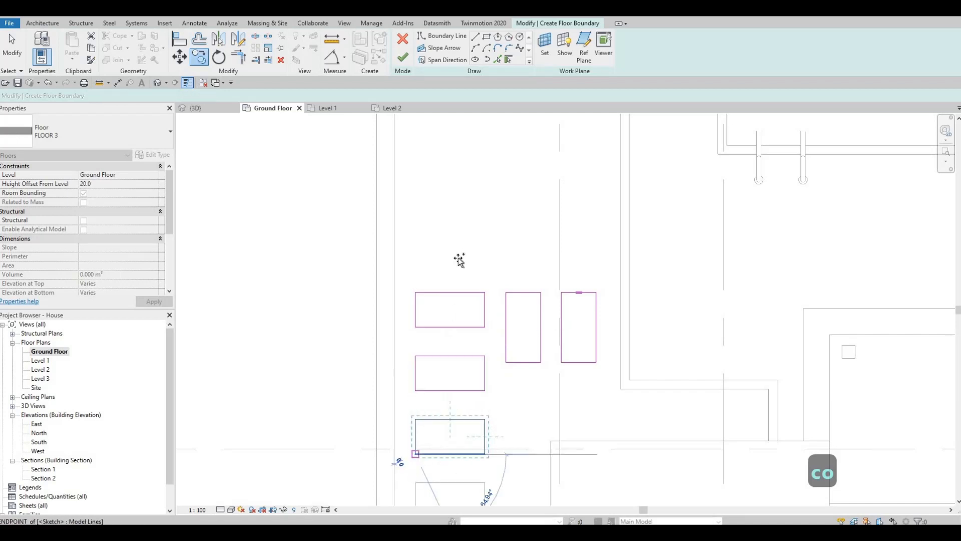
middle_drag(432, 483, 458, 270)
click(442, 305)
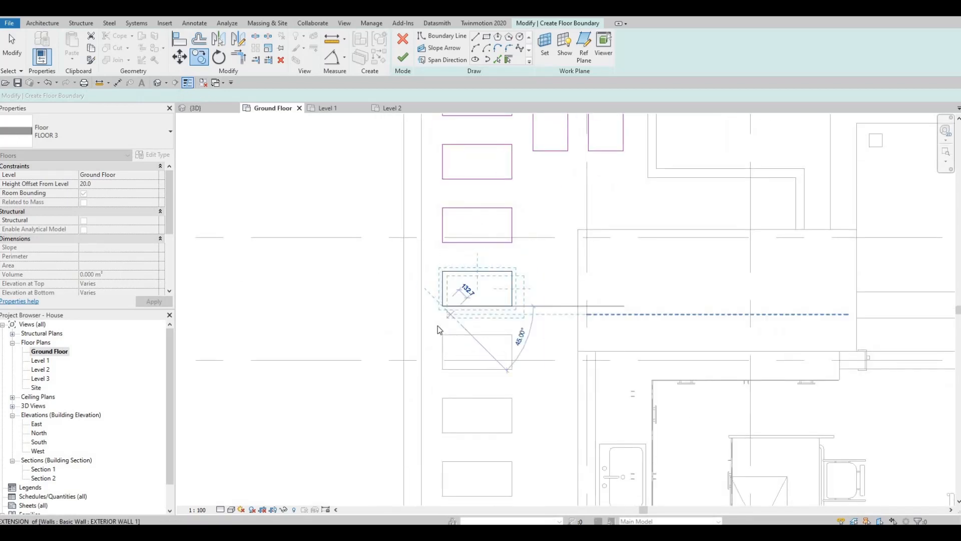
middle_drag(379, 124, 379, 167)
key(Escape)
key(Escape)
Copy the group of four horizontal rectangles three times down the row of openings, aligned to the opening corners.
scroll(379, 166, down, 2)
drag(380, 167, 503, 364)
key(c)
key(o)
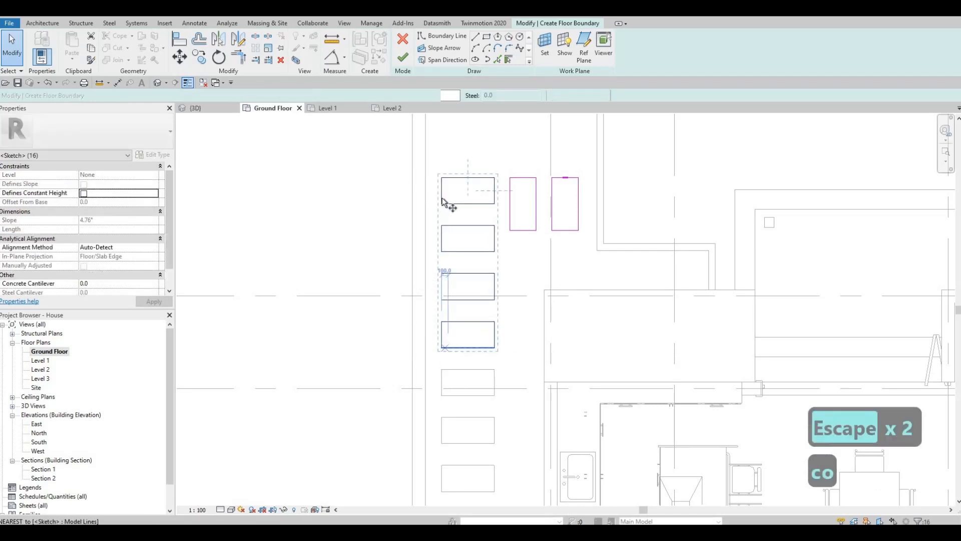
click(442, 369)
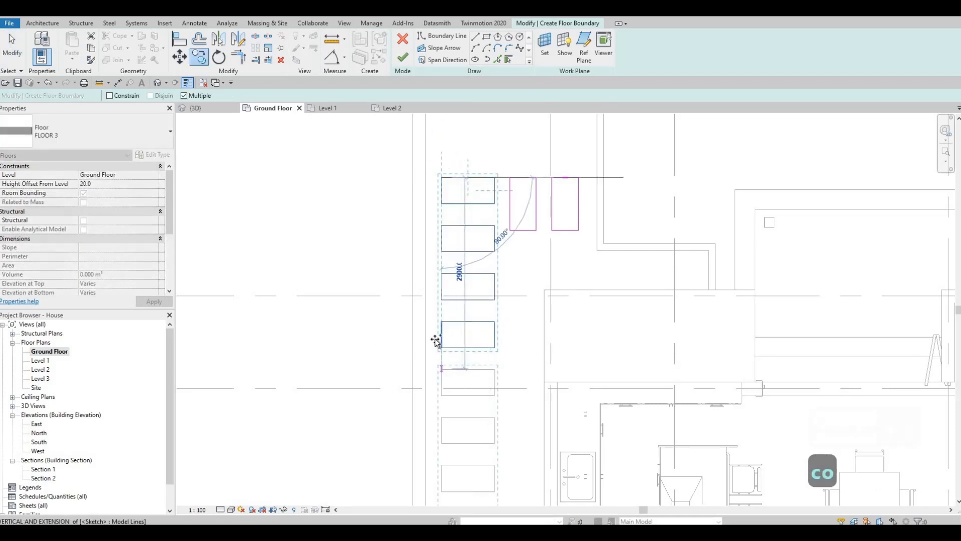
scroll(427, 327, down, 2)
middle_drag(430, 461, 444, 264)
scroll(444, 263, up, 1)
click(446, 263)
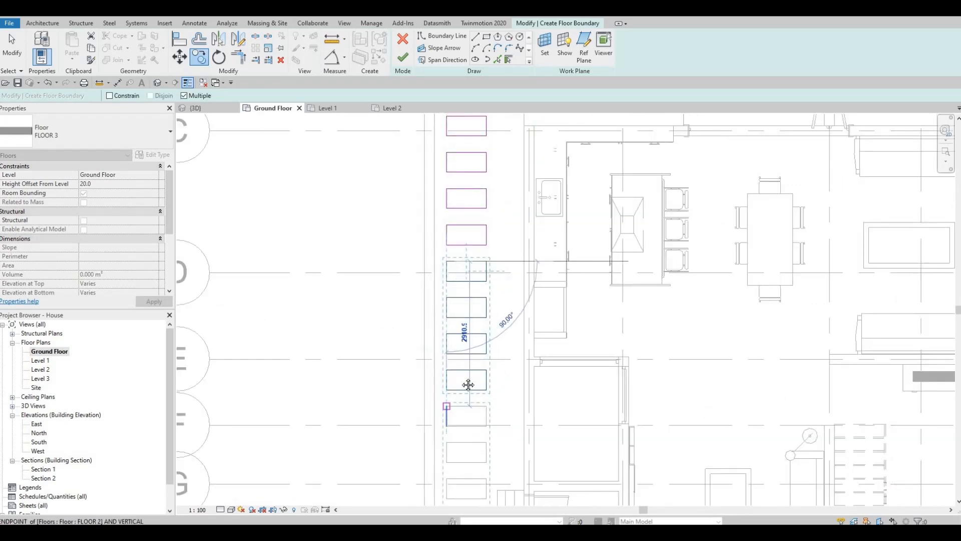
click(447, 406)
middle_drag(450, 488, 470, 250)
key(Escape)
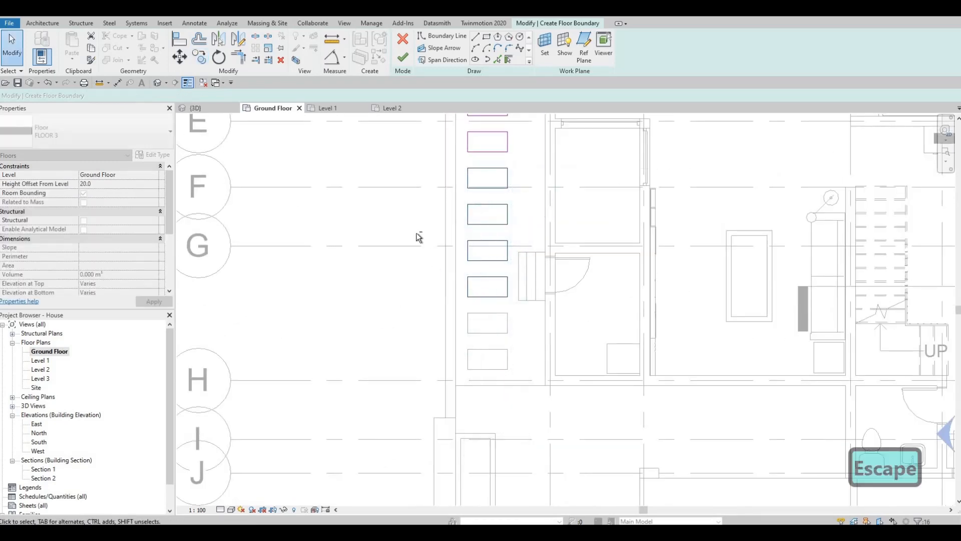
key(Escape)
Copy the last two rectangles onto the two remaining openings and finish the floor boundary.
drag(415, 231, 511, 313)
key(c)
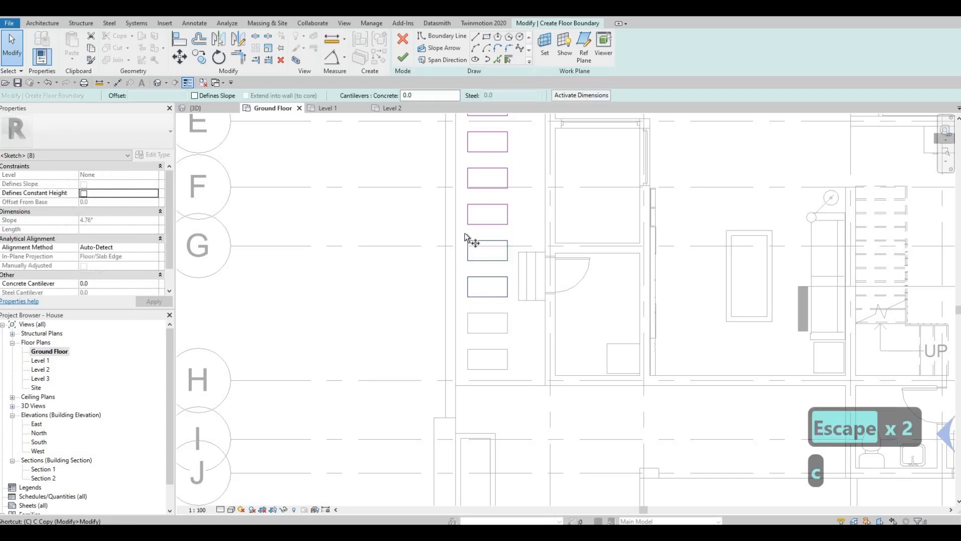
key(o)
click(468, 240)
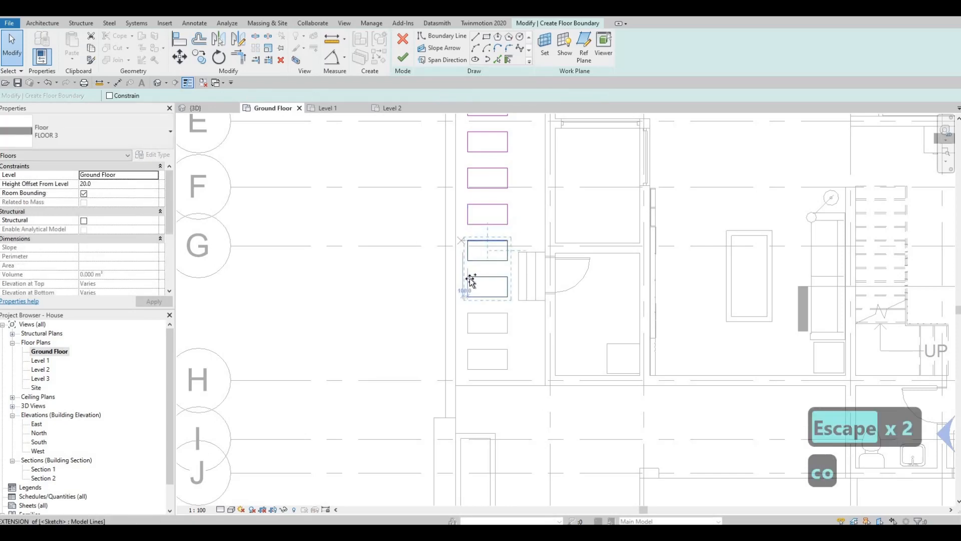
click(470, 316)
key(Escape)
key(Escape)
scroll(541, 340, down, 2)
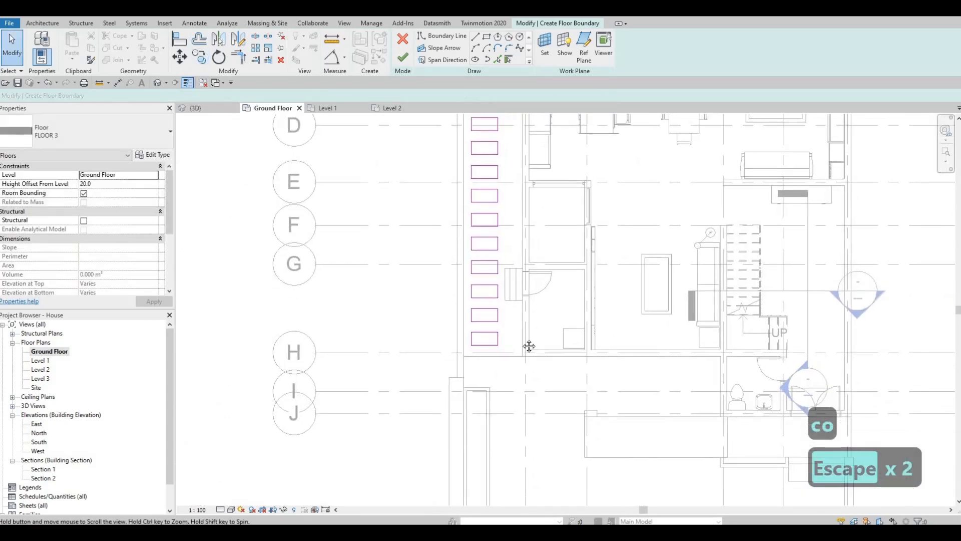
middle_drag(529, 346, 504, 342)
scroll(505, 336, down, 3)
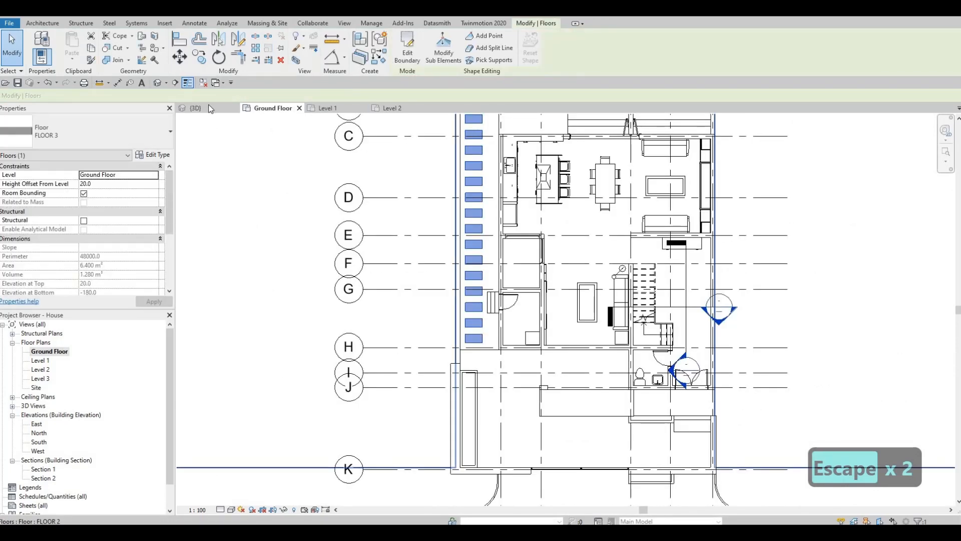
Examine the new stepping-stone slabs in the 3D view, including their raised edges above the grass and the nearby pool deck.
click(195, 108)
shift+middle_drag(484, 384, 442, 337)
middle_drag(591, 260, 498, 251)
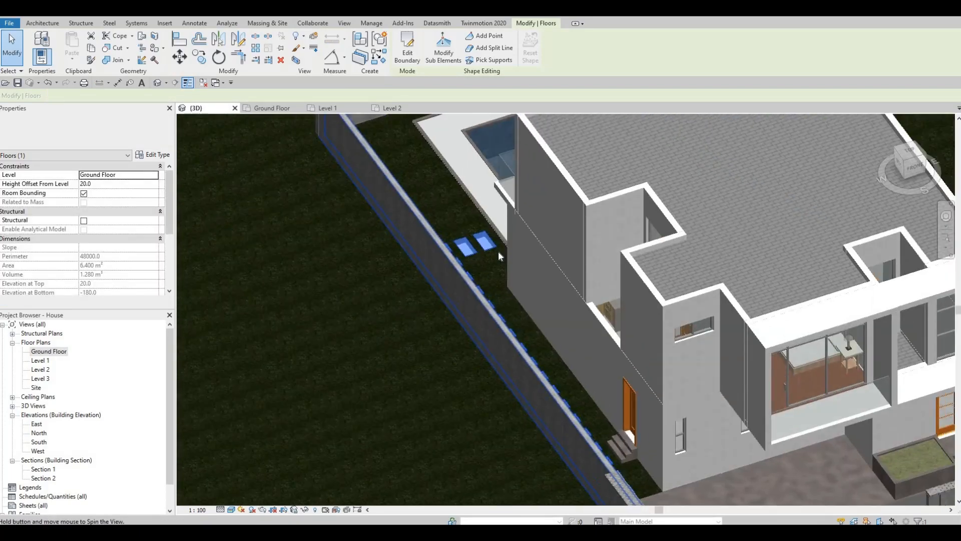
scroll(512, 242, up, 5)
key(Escape)
key(Escape)
scroll(521, 235, up, 5)
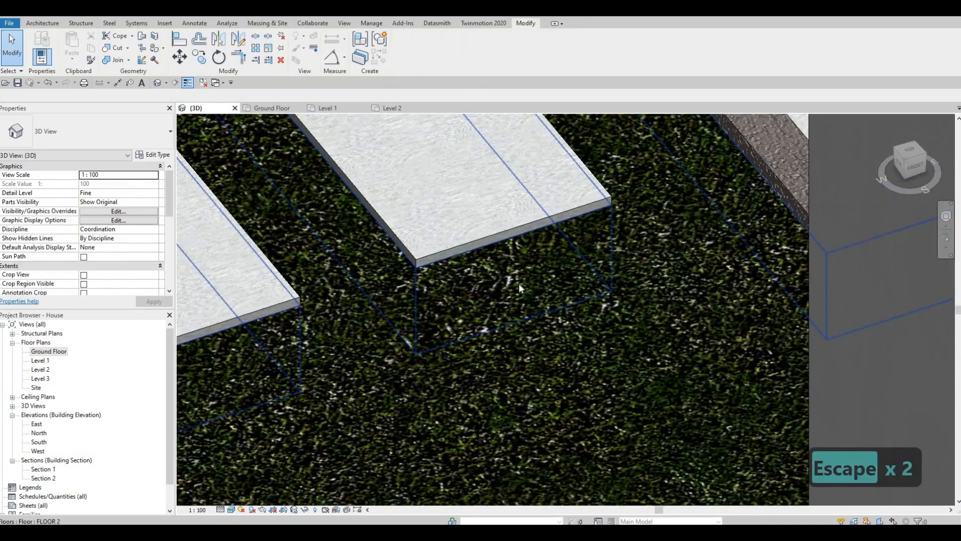
scroll(519, 283, down, 2)
middle_drag(503, 200, 588, 435)
scroll(493, 248, down, 6)
scroll(442, 188, down, 1)
middle_drag(442, 188, 487, 303)
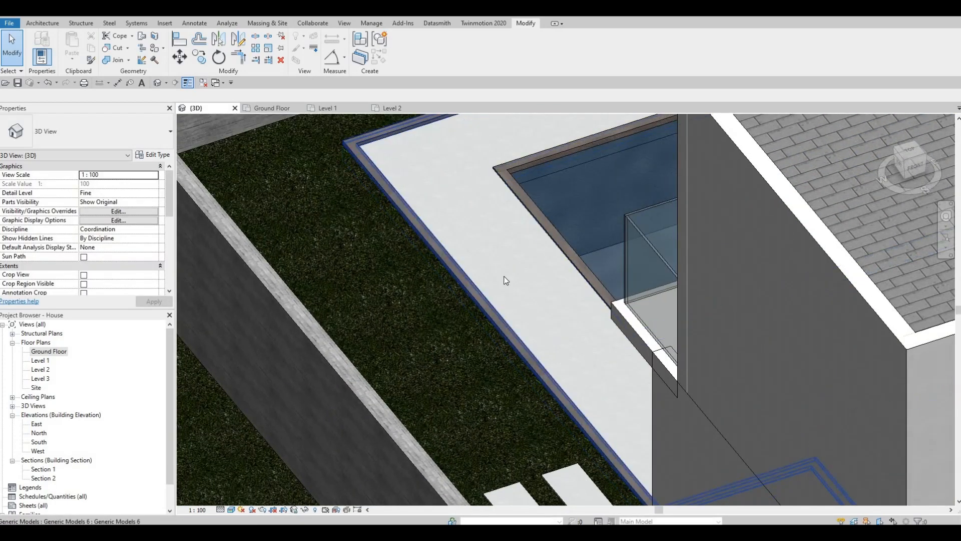
Select the stepping-stone floor beside the pool deck to check its height offset, then clear the selection.
scroll(530, 261, down, 2)
middle_drag(529, 255, 508, 199)
click(507, 199)
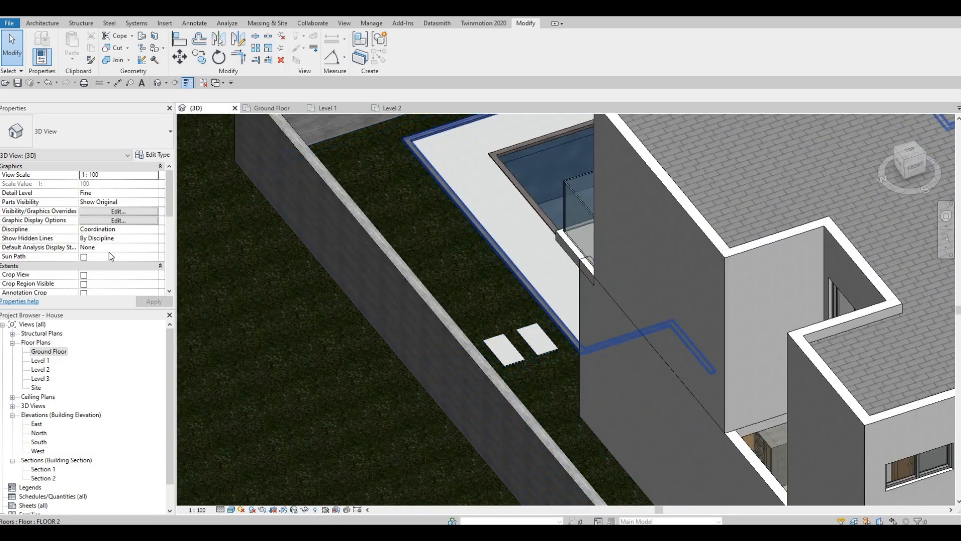
key(Escape)
key(Escape)
click(534, 349)
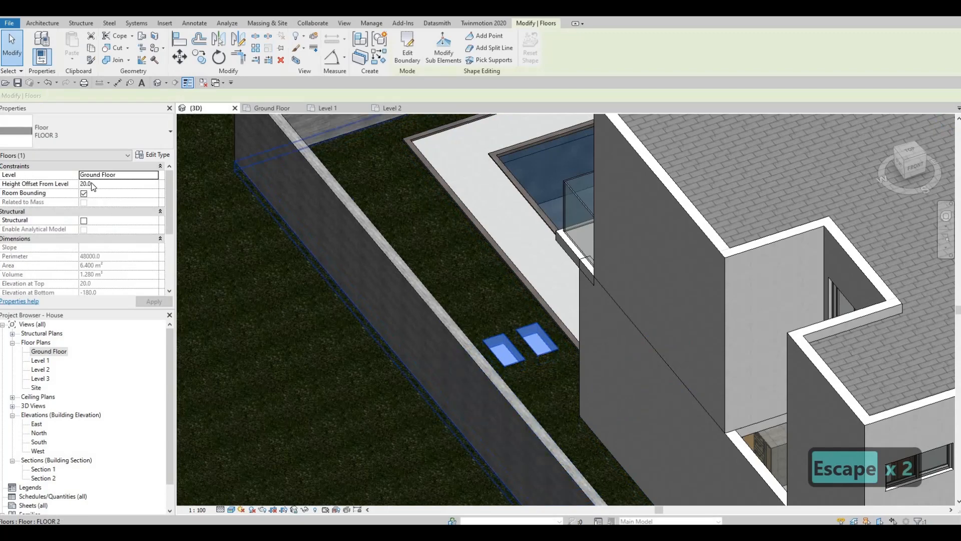
key(Escape)
key(Escape)
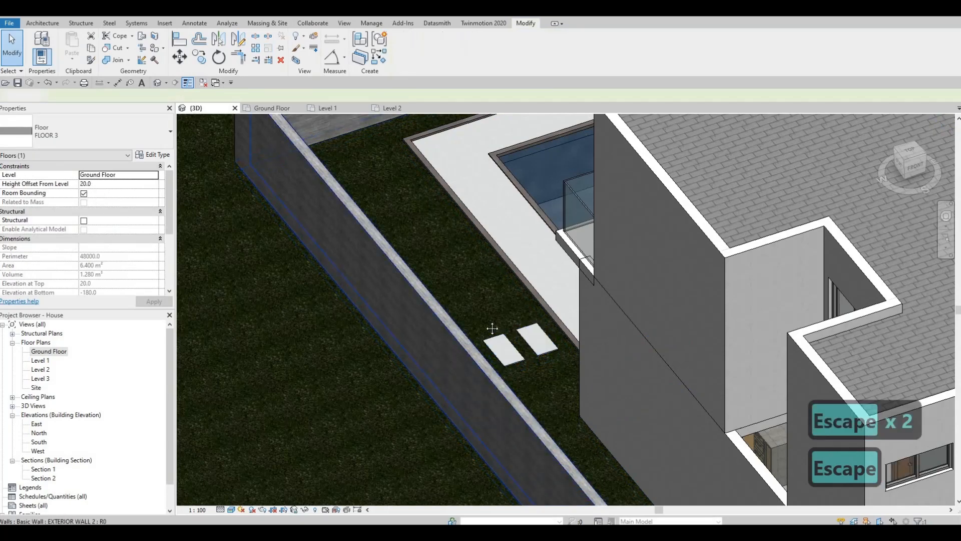
Review the whole stepping-stone row along the boundary wall in 3D, from the pool side to the front driveway.
scroll(473, 354, down, 3)
middle_drag(483, 395, 431, 324)
shift+middle_drag(481, 361, 518, 405)
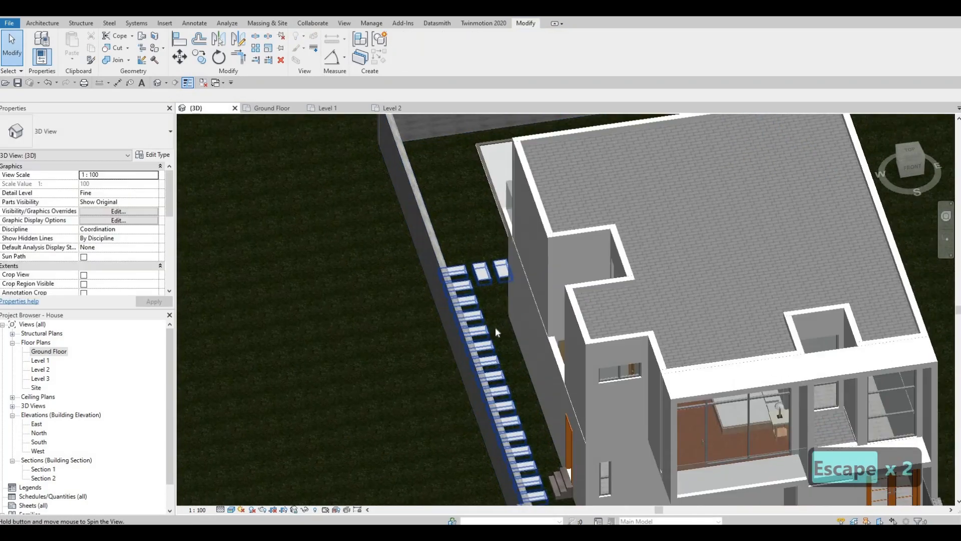
shift+middle_drag(495, 326, 521, 276)
middle_drag(510, 446, 510, 392)
scroll(509, 391, up, 6)
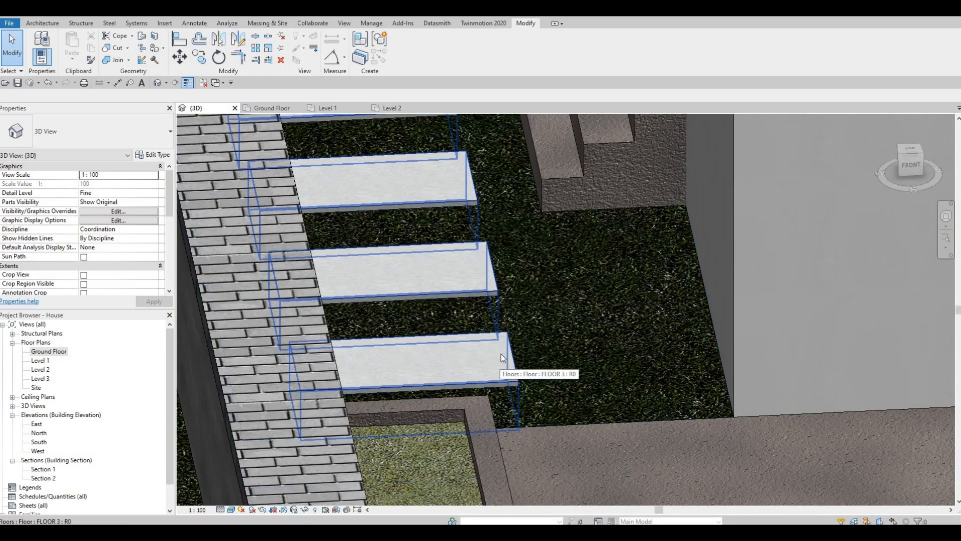
scroll(515, 342, down, 5)
shift+middle_drag(531, 348, 478, 270)
scroll(485, 296, down, 5)
shift+middle_drag(513, 359, 532, 357)
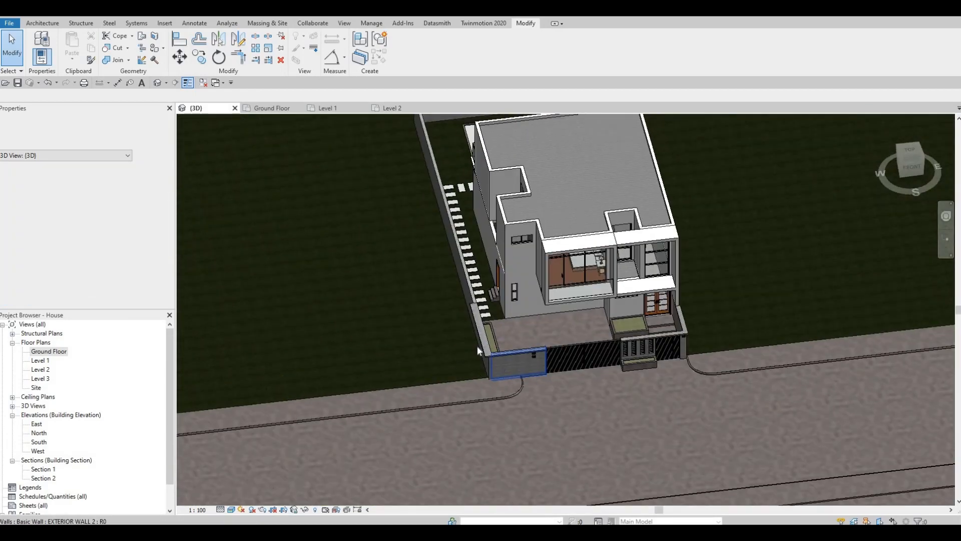
scroll(507, 354, up, 3)
click(464, 340)
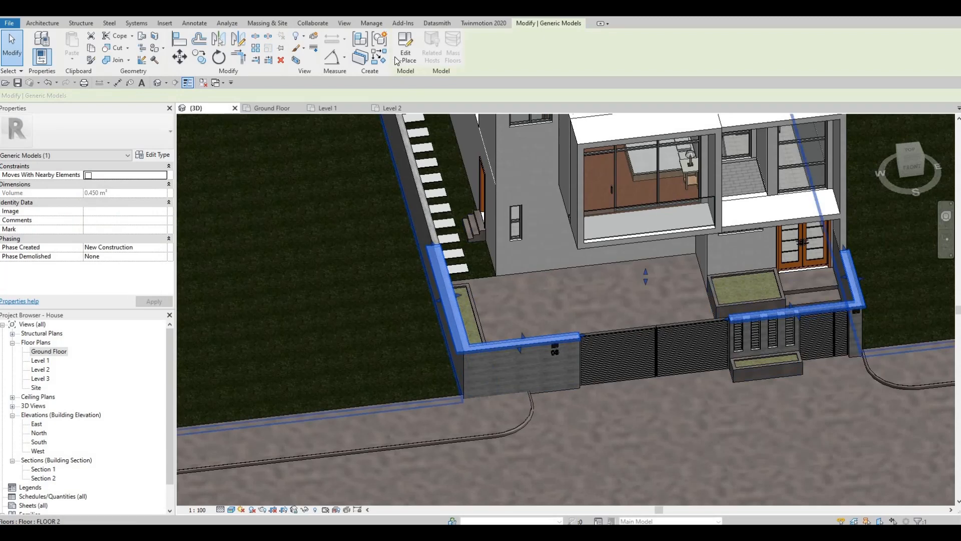
double_click(49, 351)
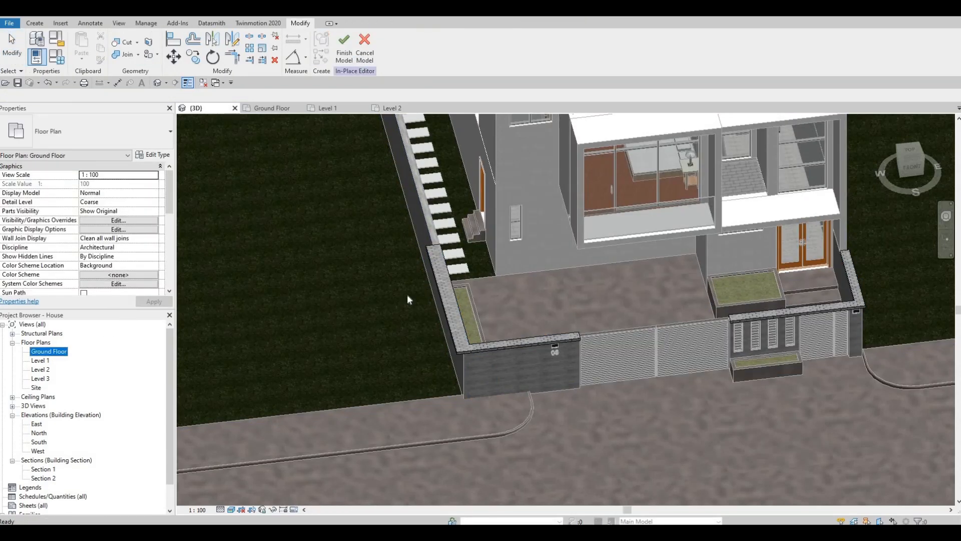
scroll(193, 278, down, 2)
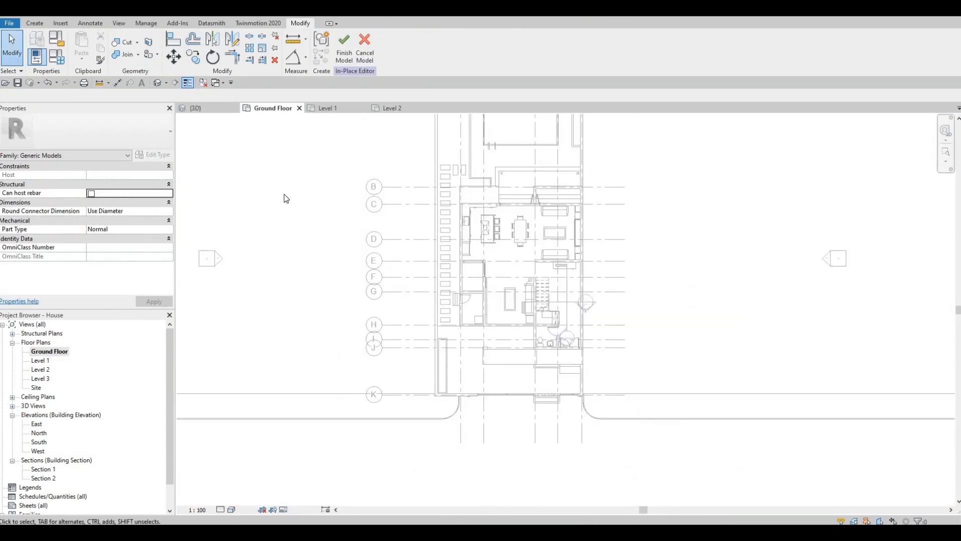
click(335, 109)
click(392, 109)
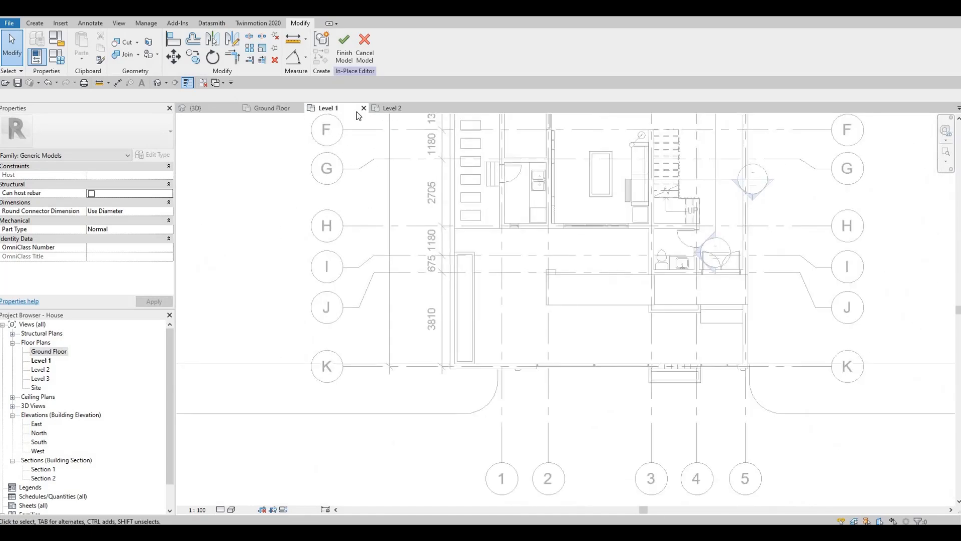
click(365, 48)
key(Escape)
key(Escape)
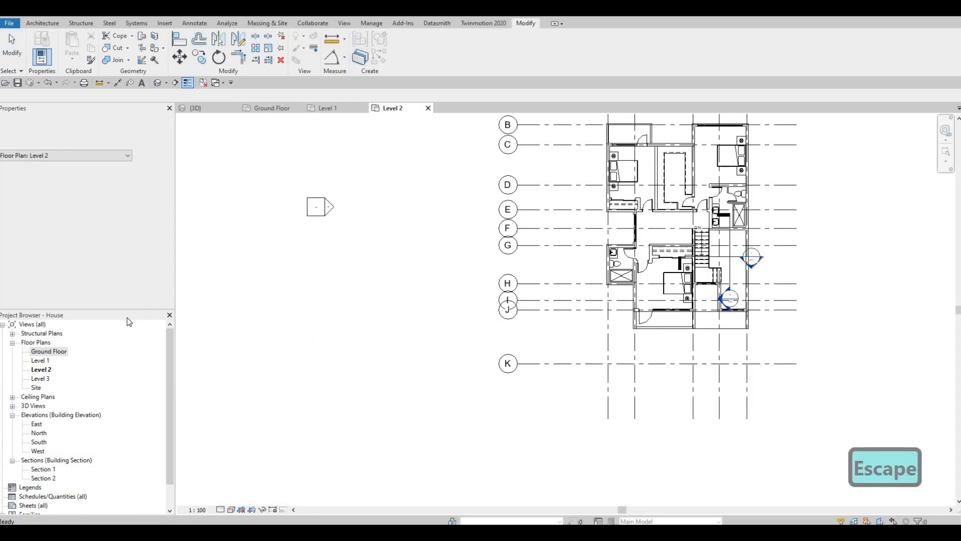
Set the top of the Ground Floor plan's view range to Level 3.
scroll(609, 312, down, 2)
scroll(605, 312, up, 3)
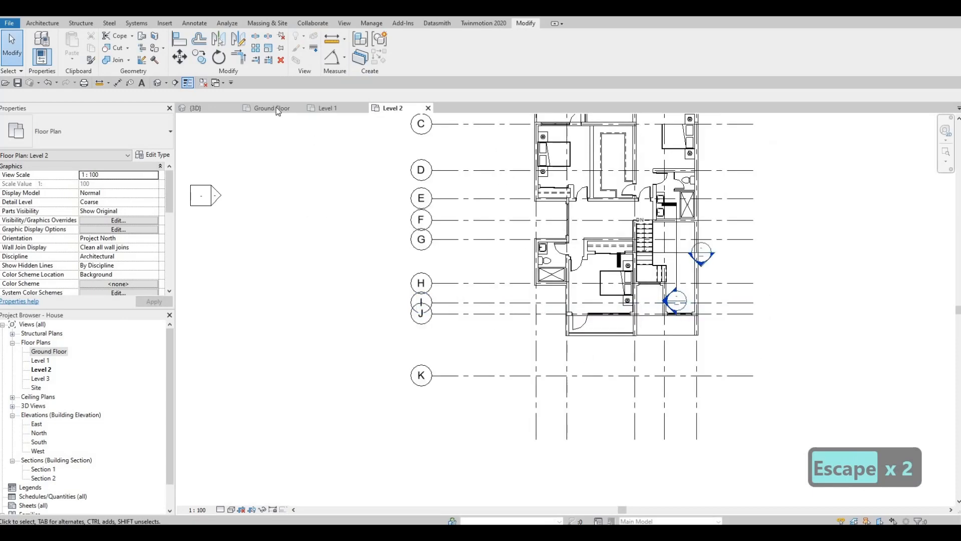
scroll(110, 278, down, 5)
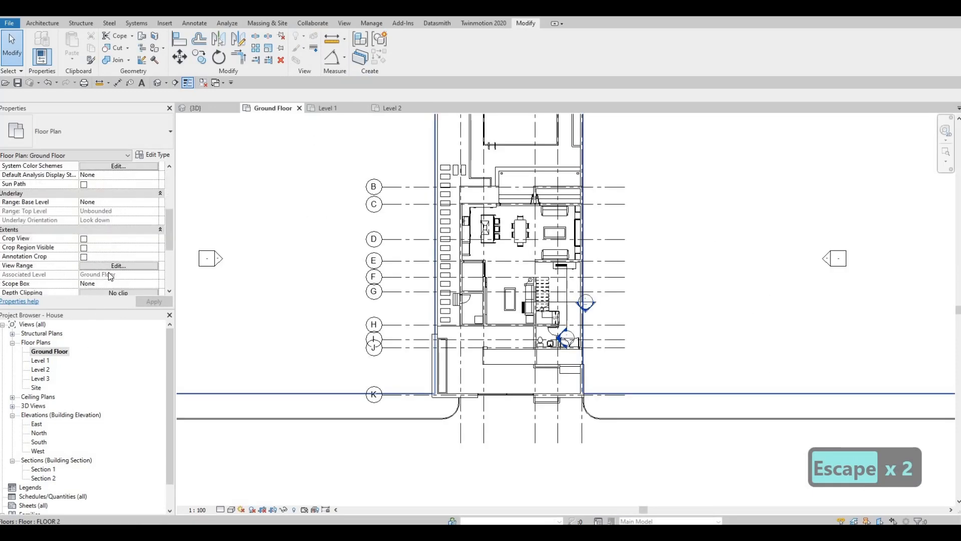
scroll(116, 254, up, 5)
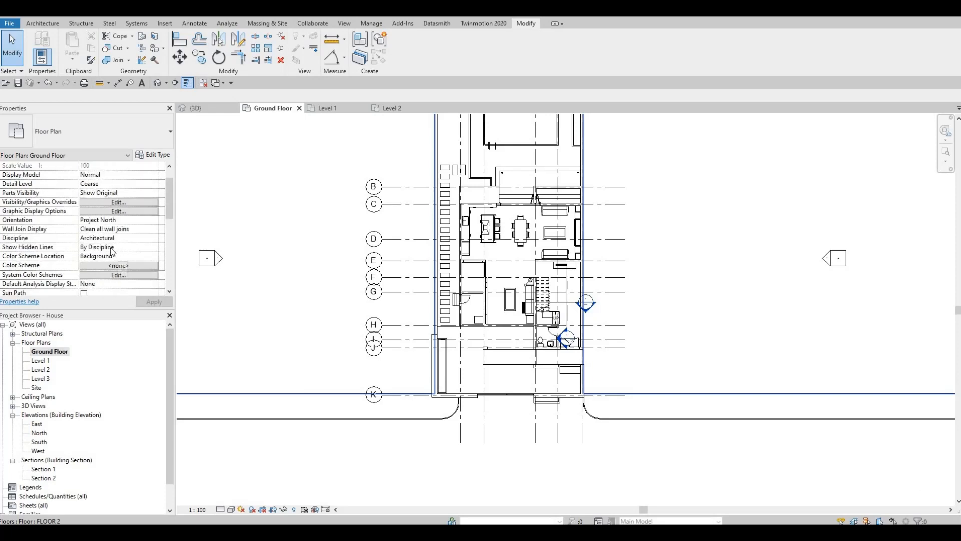
scroll(100, 266, down, 5)
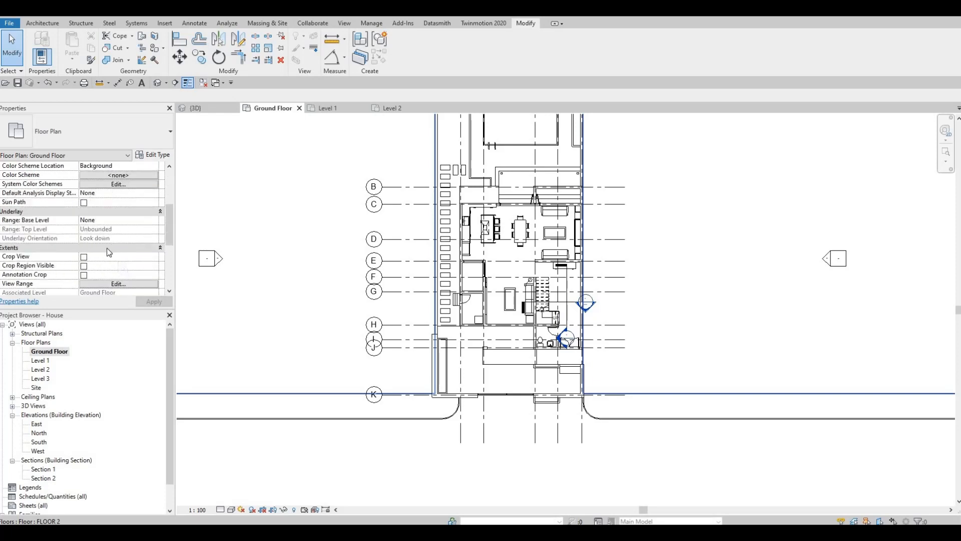
scroll(106, 265, down, 2)
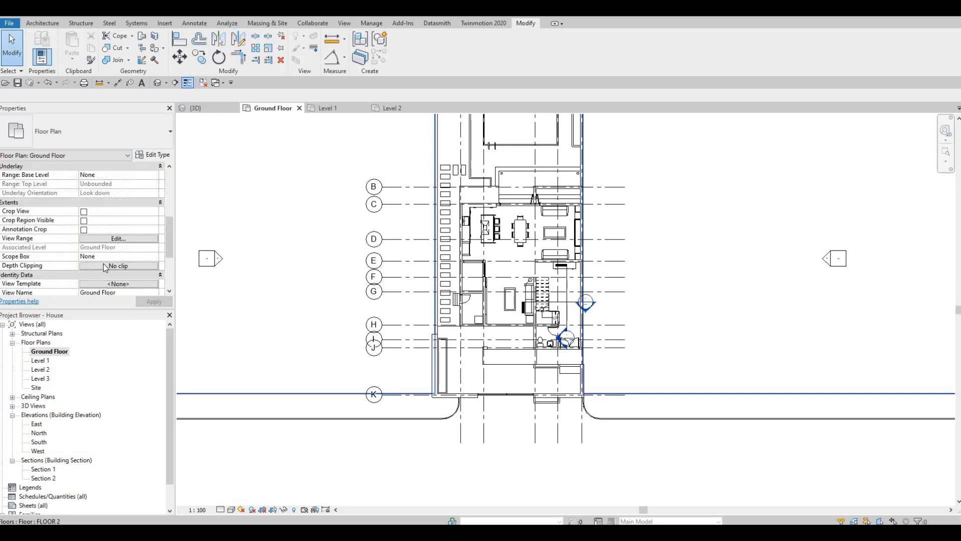
scroll(102, 263, down, 2)
key(Escape)
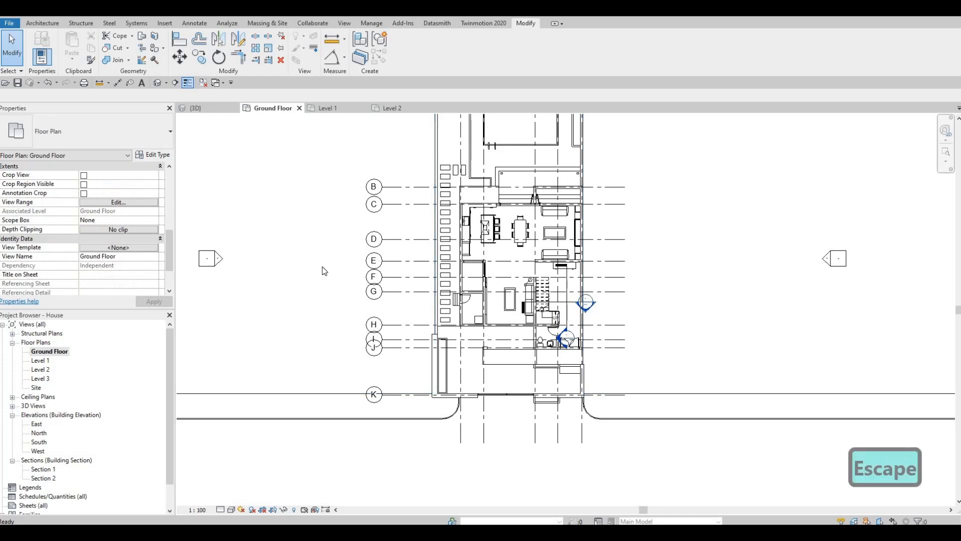
click(118, 202)
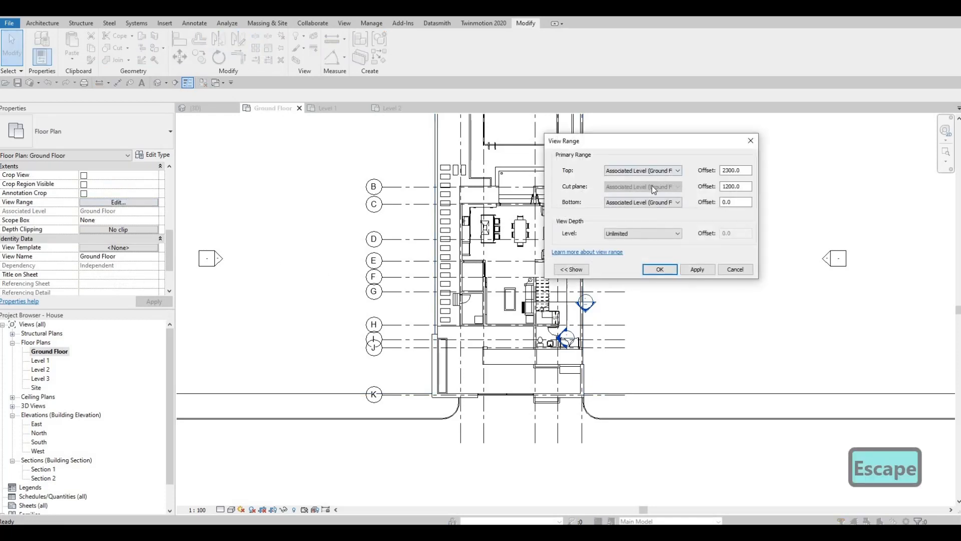
click(651, 171)
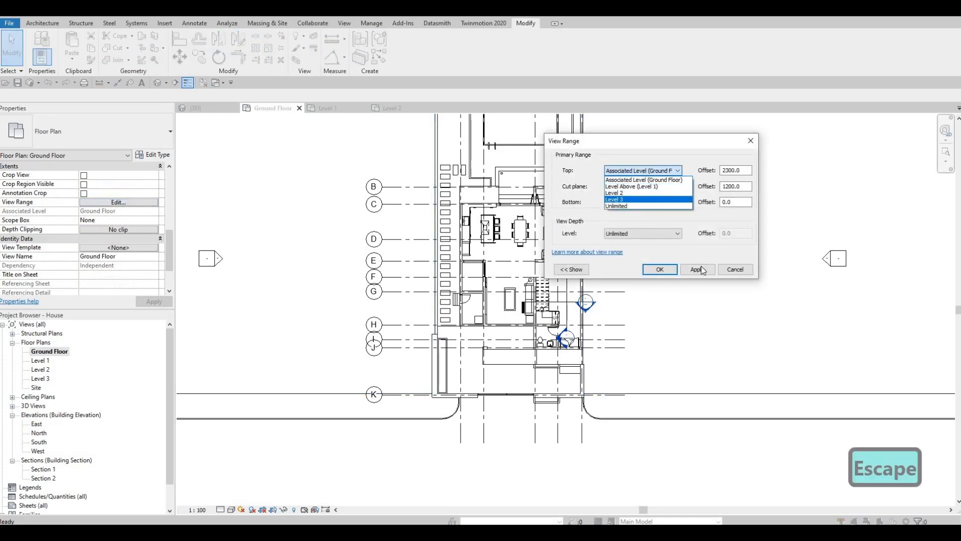
click(641, 199)
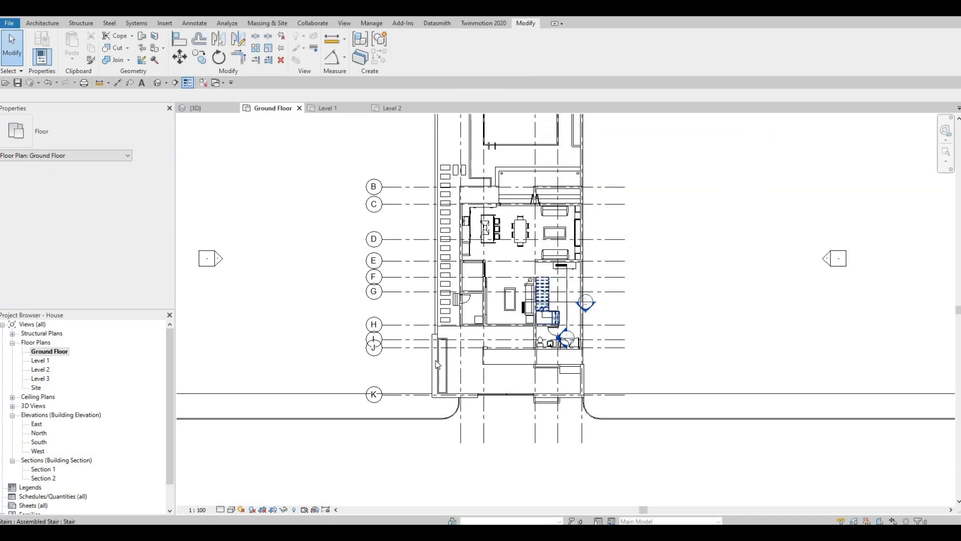
Open the front boundary's generic model for in-place editing in the Ground Floor plan, then leave the editor.
scroll(439, 362, up, 2)
key(Escape)
key(Escape)
click(434, 362)
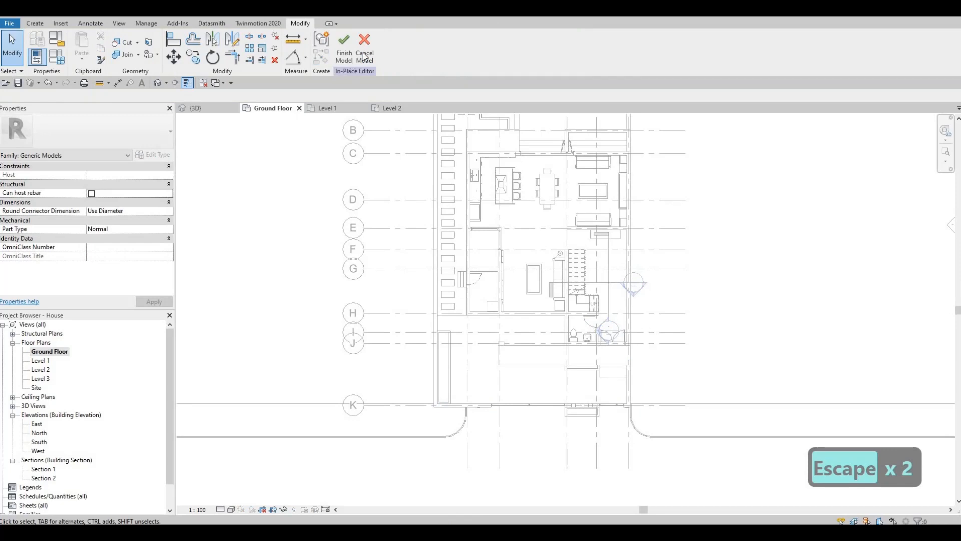
key(Escape)
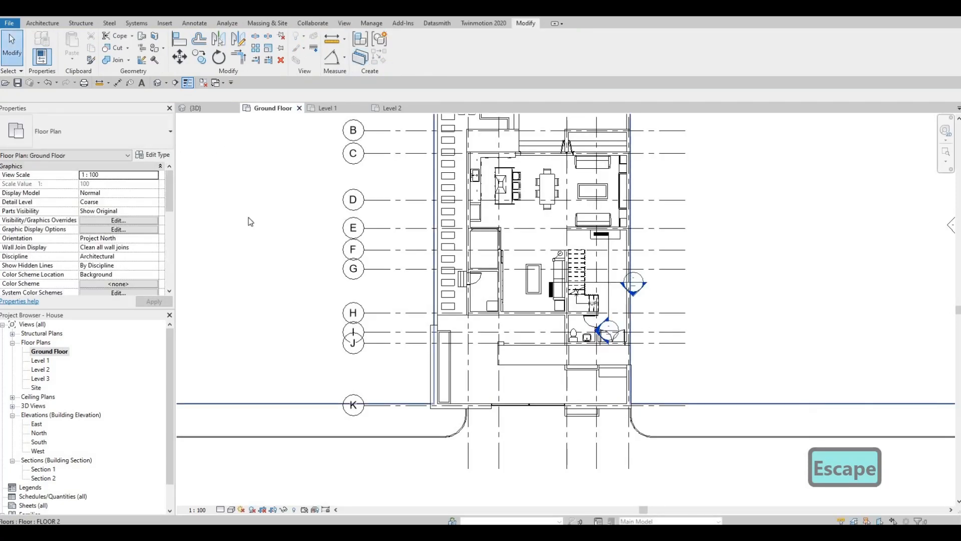
Set the cut plane offset in the Ground Floor plan's view range to 100.
scroll(115, 273, down, 3)
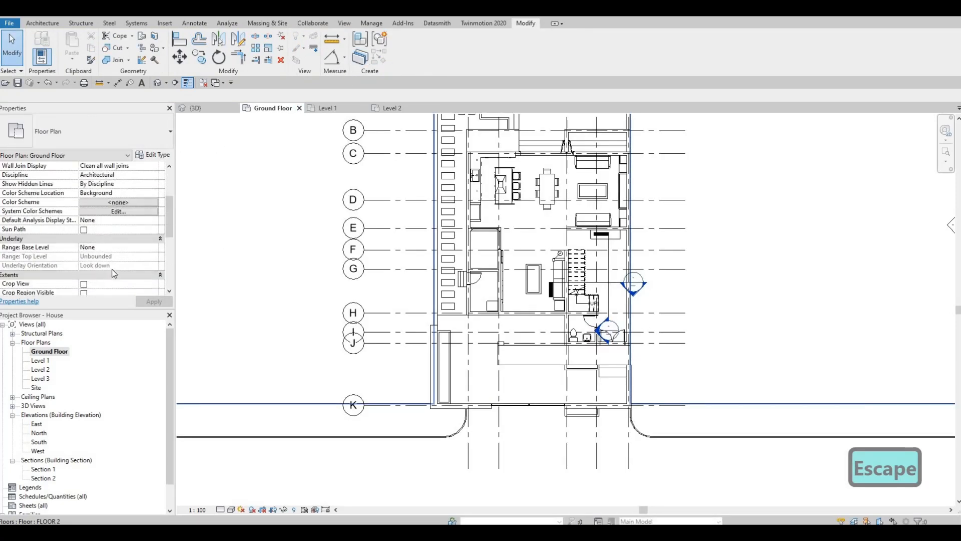
scroll(114, 273, down, 2)
click(118, 265)
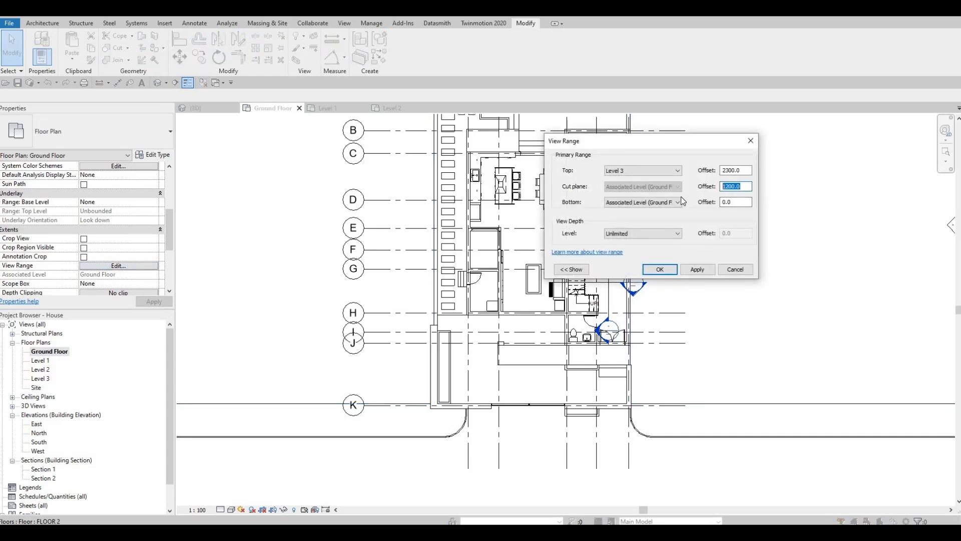
text(100)
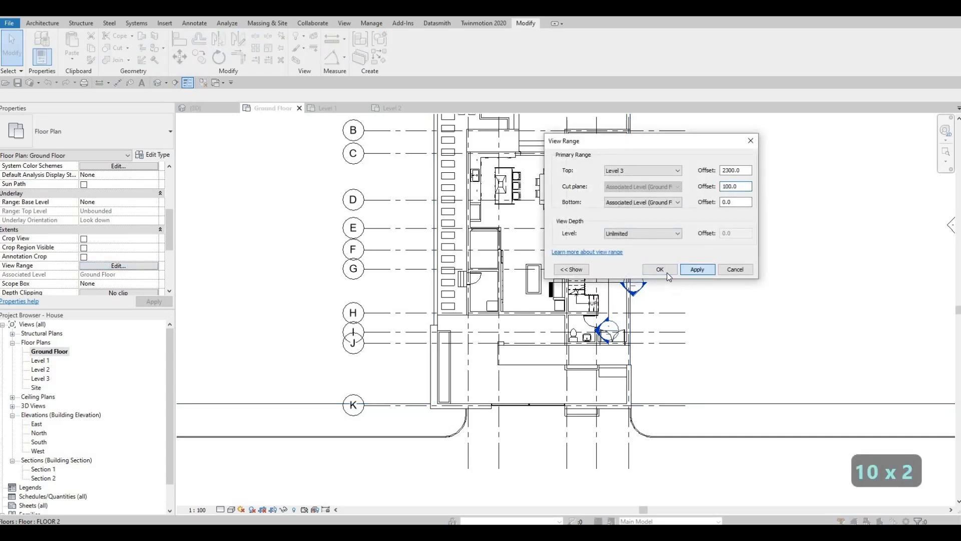
click(668, 273)
Edit the front boundary's generic model in place again to check its visibility at the lower cut plane, then cancel the model edit.
click(433, 325)
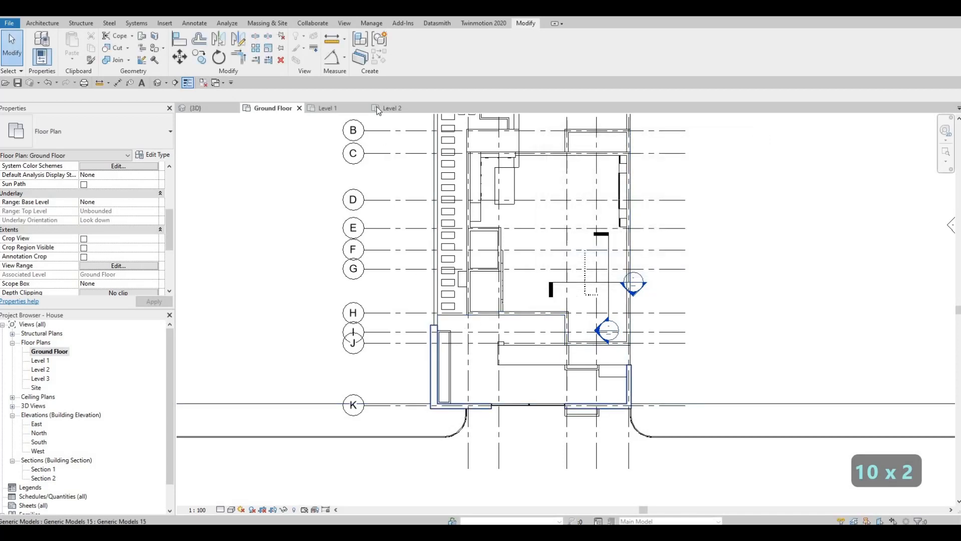
click(406, 55)
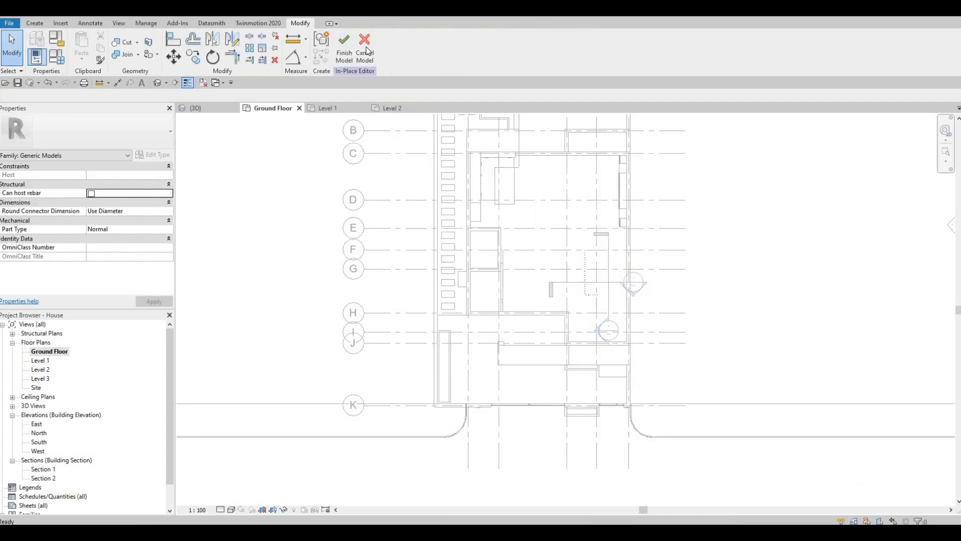
click(365, 48)
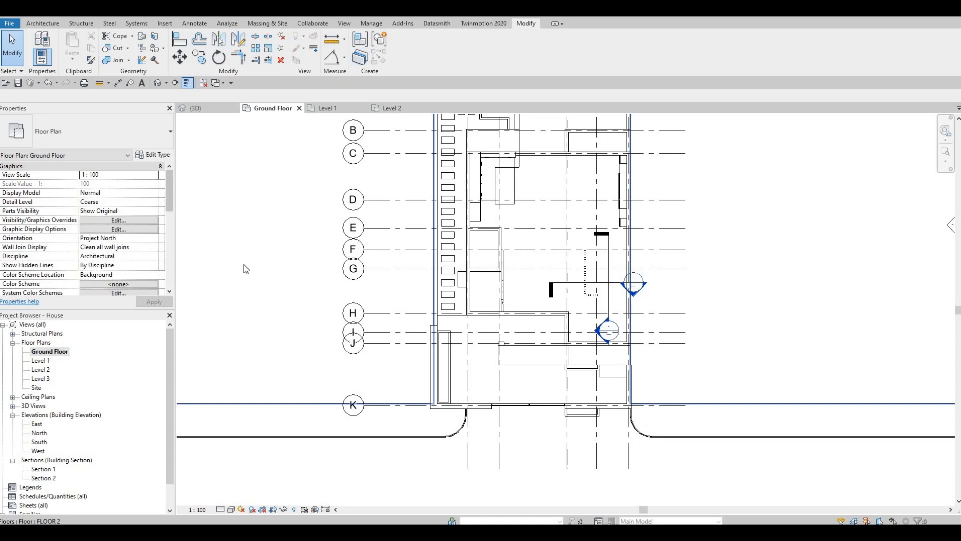
click(341, 115)
key(Escape)
key(Escape)
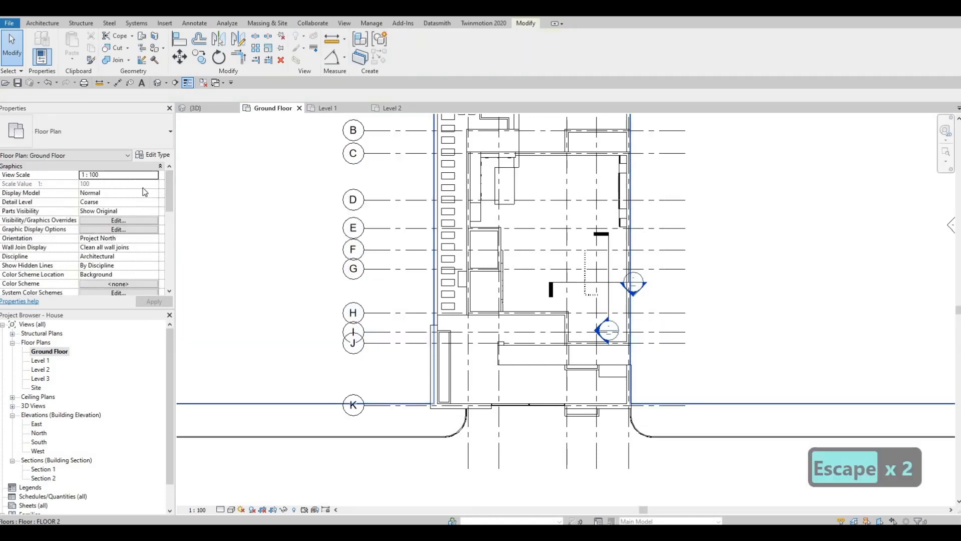
Set the Ground Floor view range's cut plane offset to 1000 and its top to Unlimited.
scroll(103, 251, down, 5)
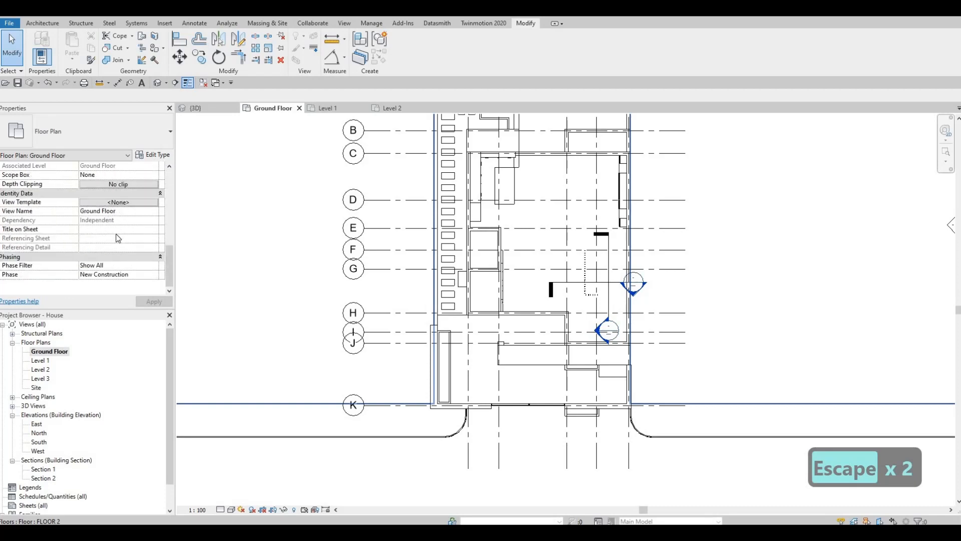
scroll(119, 238, up, 3)
click(118, 239)
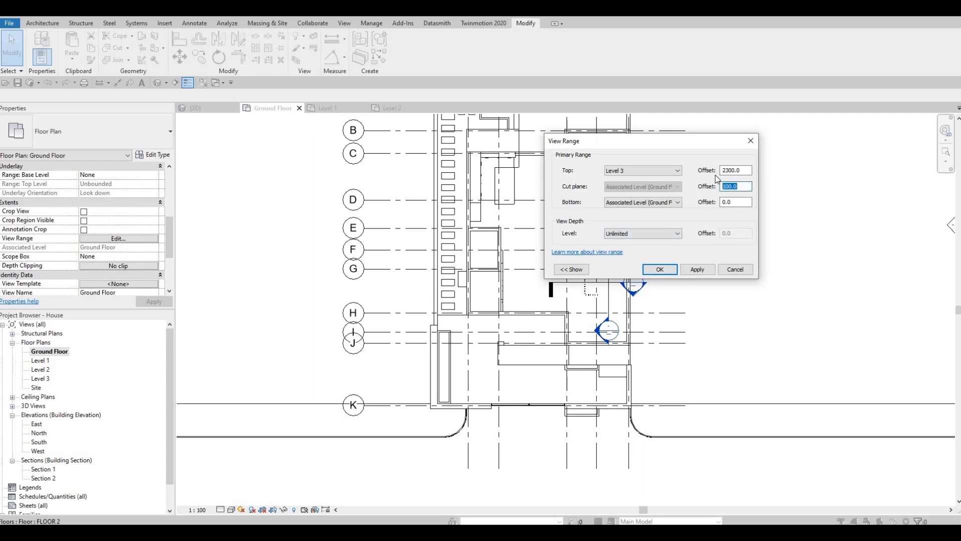
text(1000)
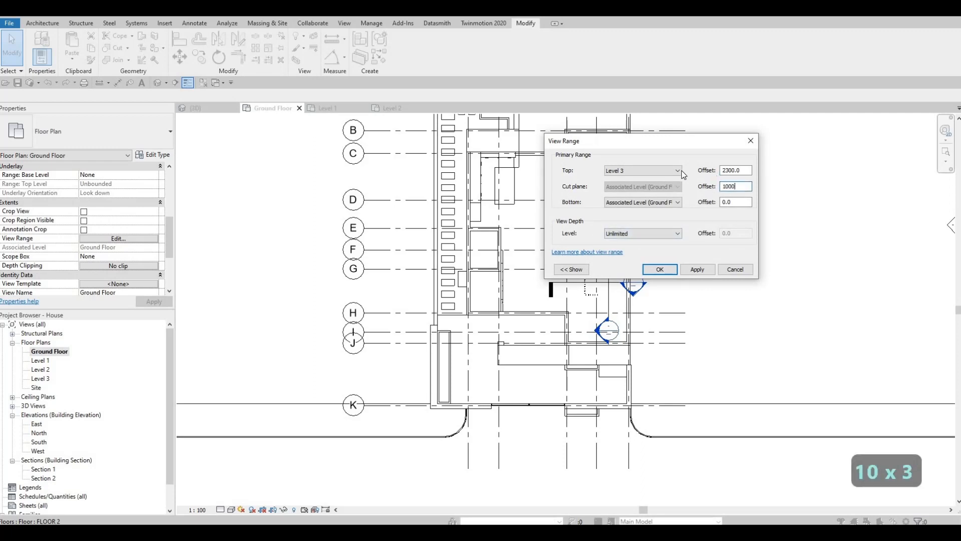
click(641, 171)
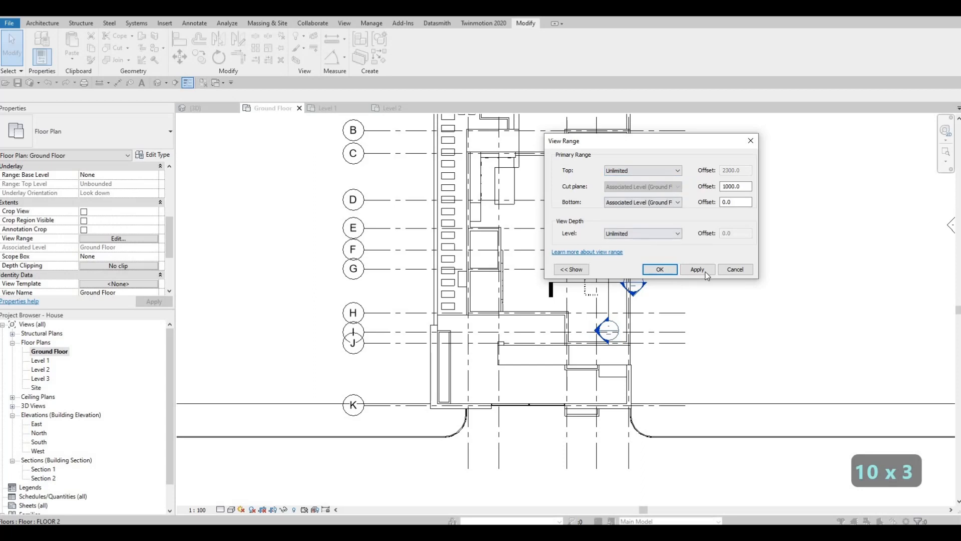
click(660, 270)
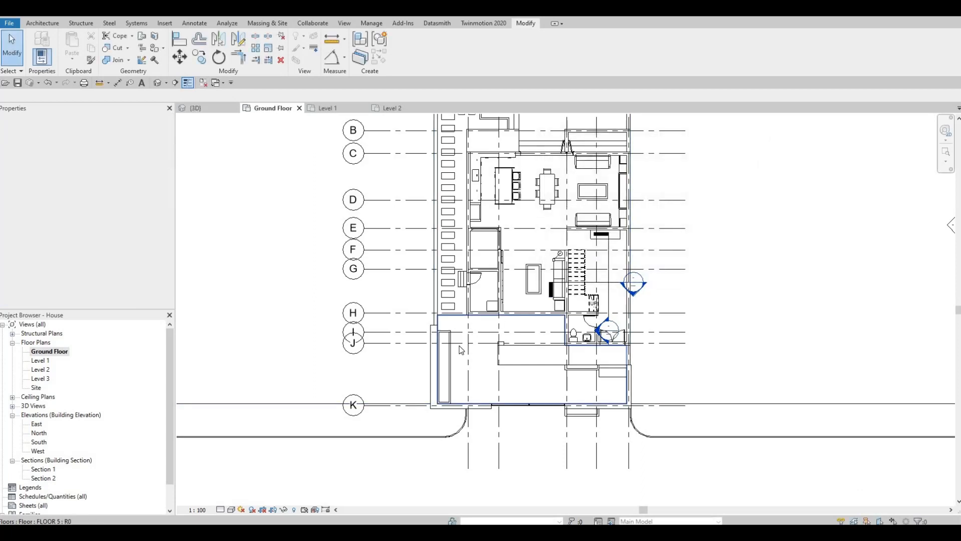
Open the front boundary's generic model for in-place editing, look at it in the Level 2 plan, and leave the editor.
click(434, 360)
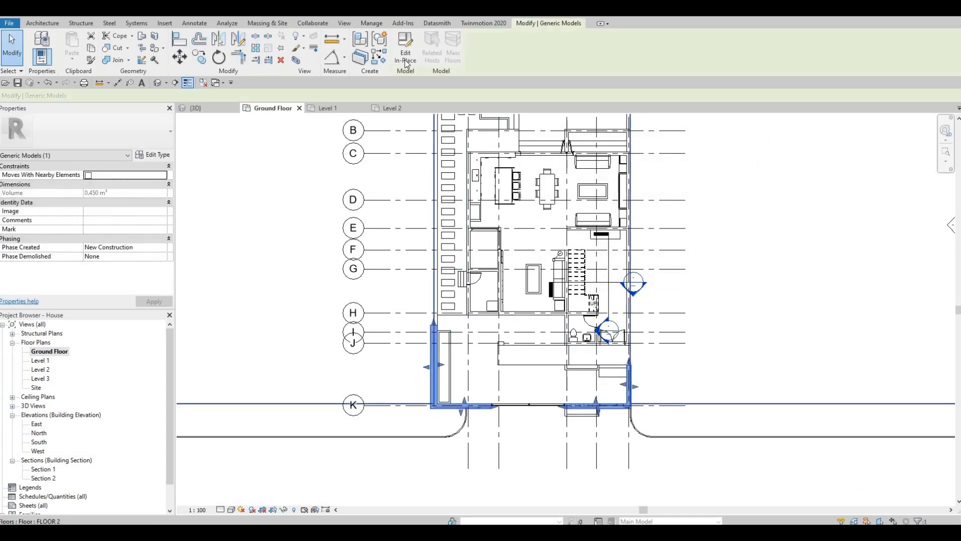
click(405, 55)
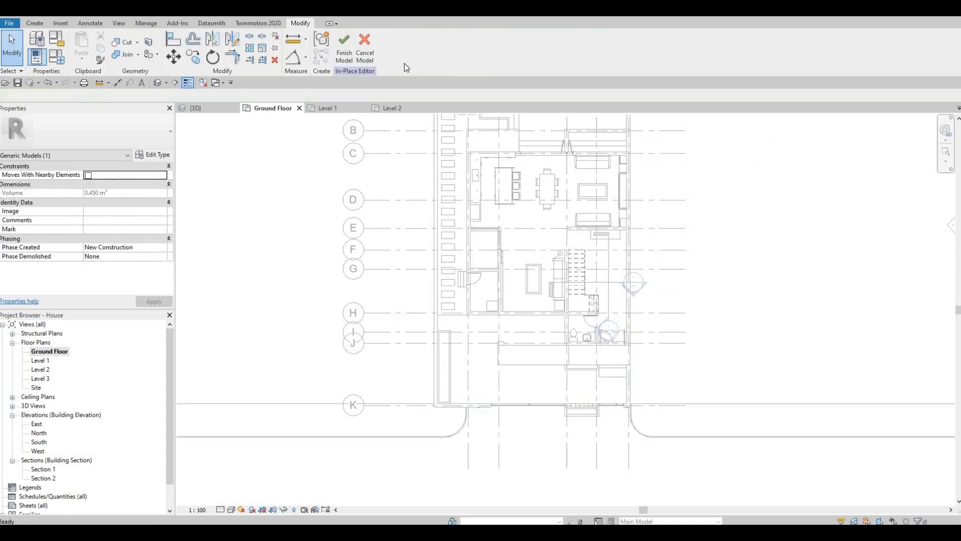
click(395, 109)
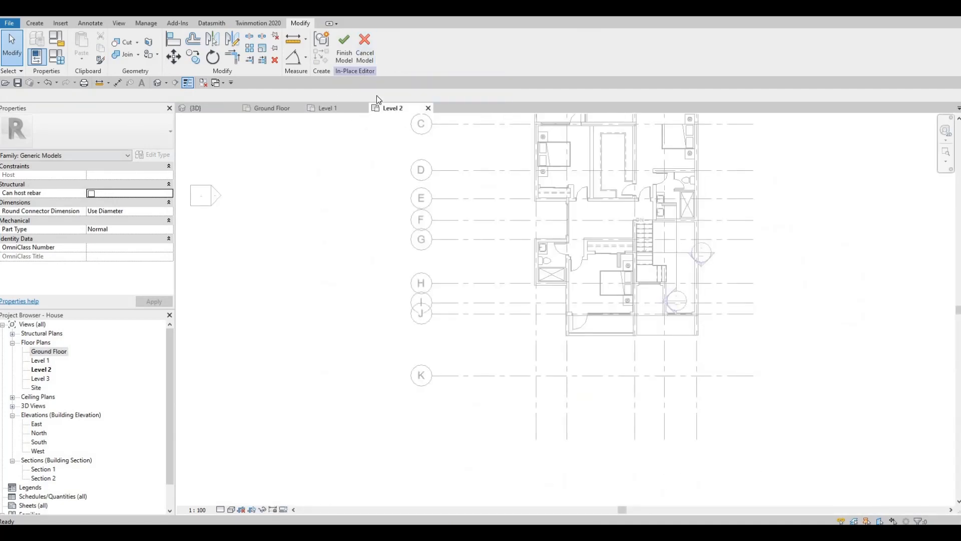
key(Escape)
key(Escape)
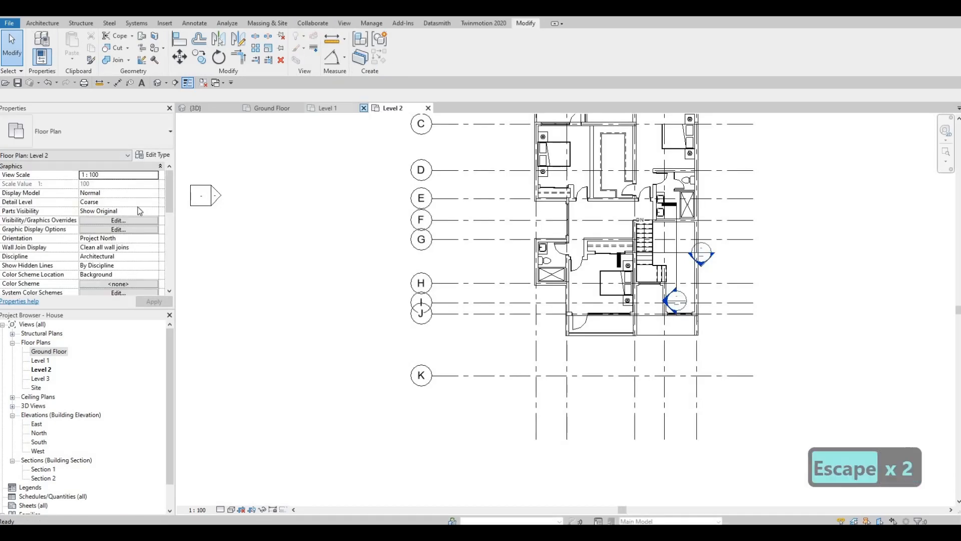
scroll(125, 239, down, 5)
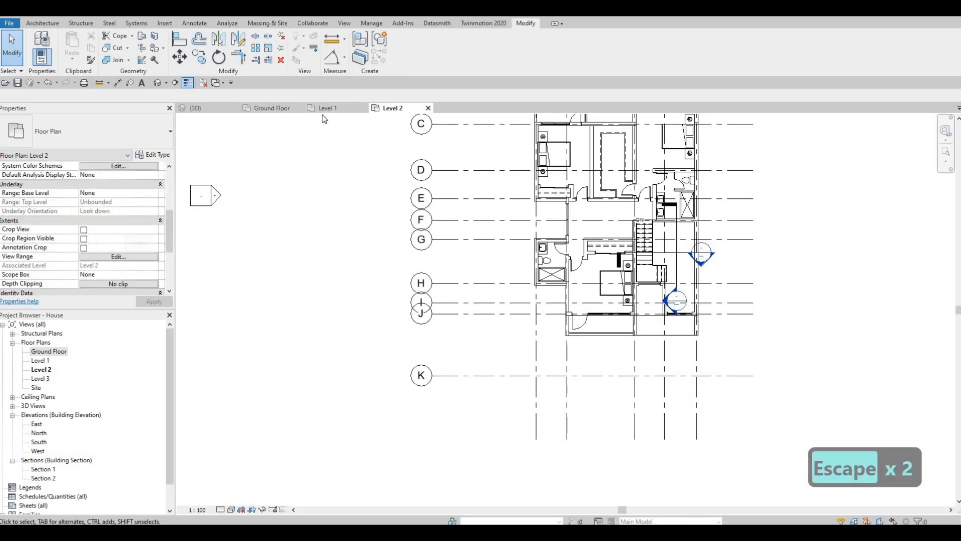
key(ctrl+Tab)
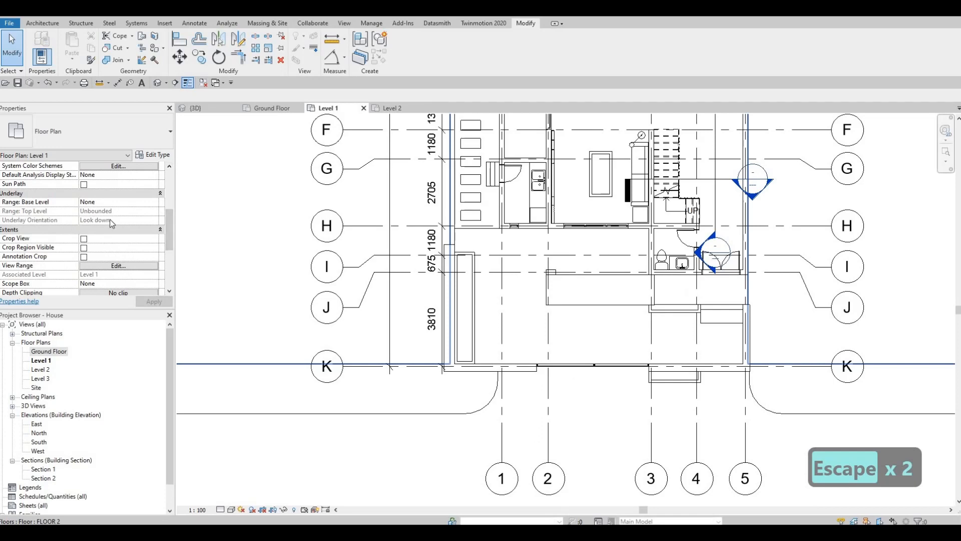
scroll(116, 225, down, 5)
scroll(117, 210, up, 2)
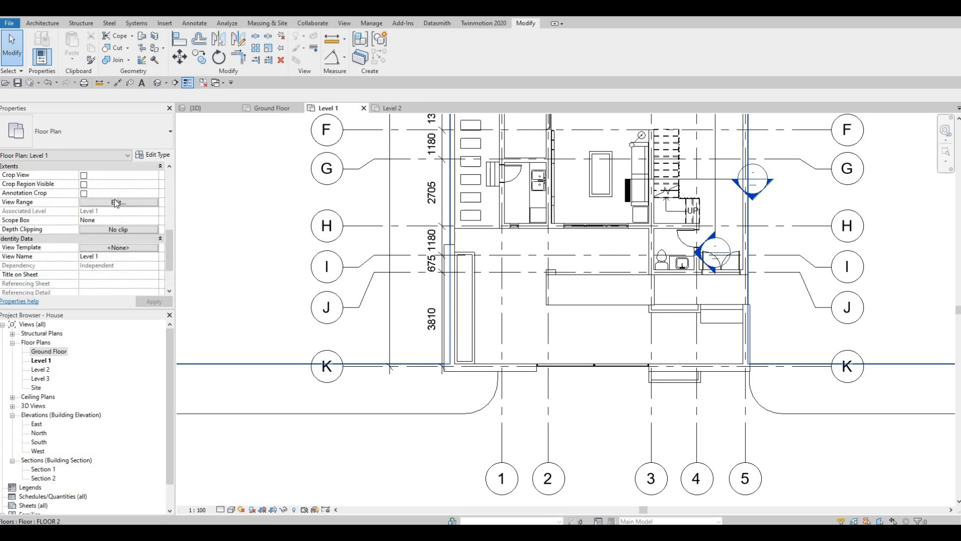
click(117, 202)
key(Escape)
key(Escape)
key(Escape)
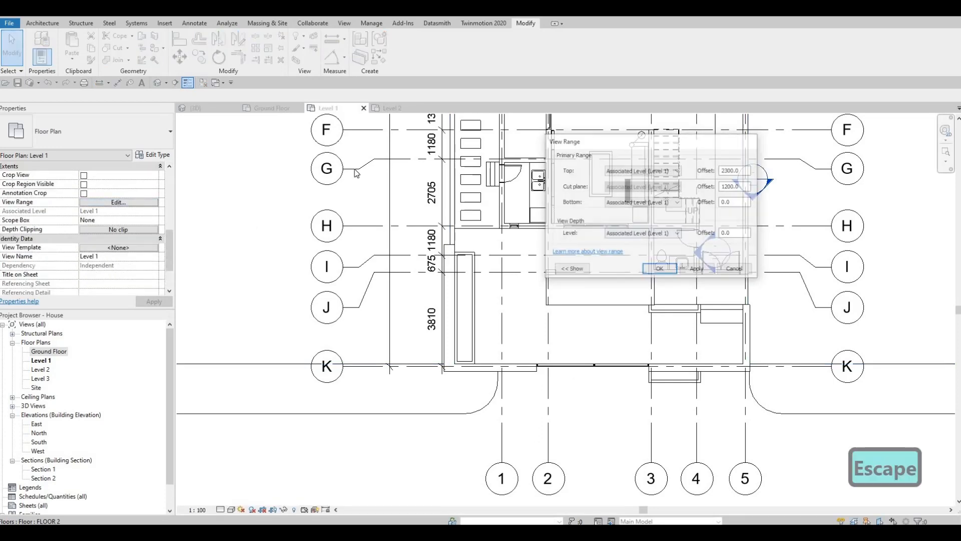
click(268, 109)
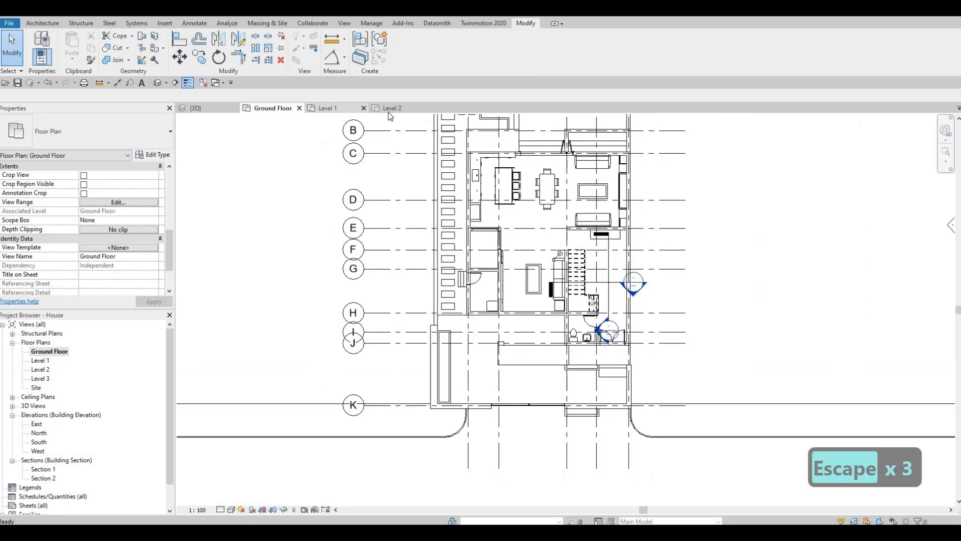
click(333, 108)
click(392, 108)
In the Level 1 plan's view range, set the view depth level and the top to Unlimited.
click(333, 108)
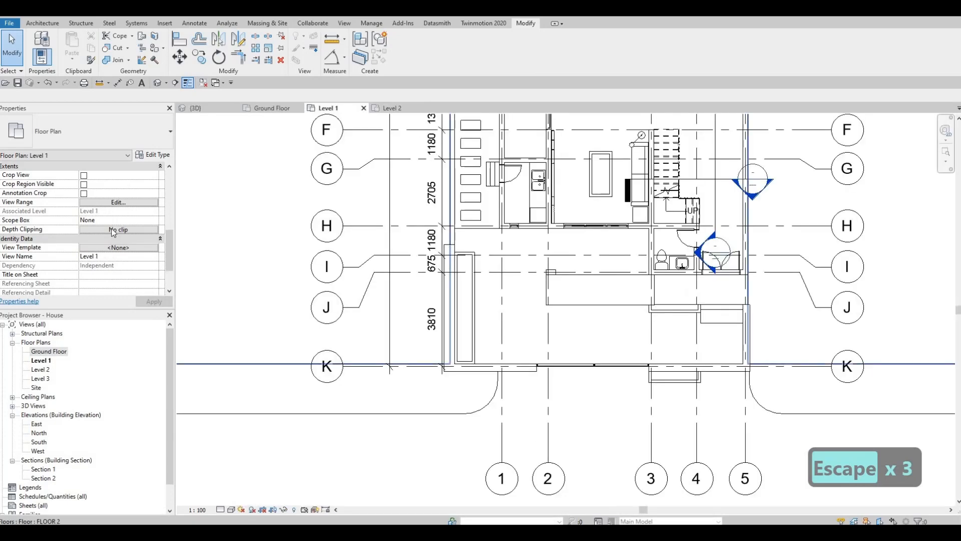
key(v)
key(r)
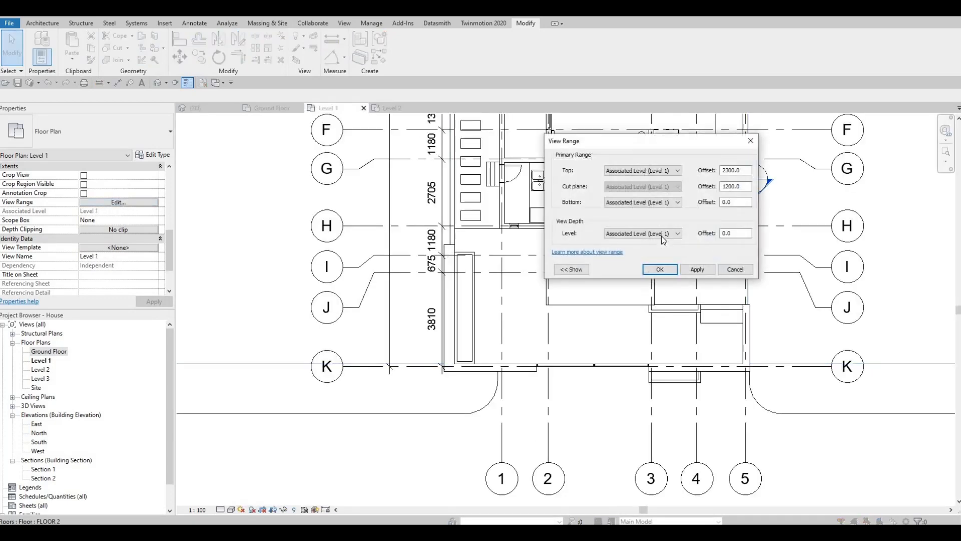
click(662, 236)
click(638, 256)
click(638, 169)
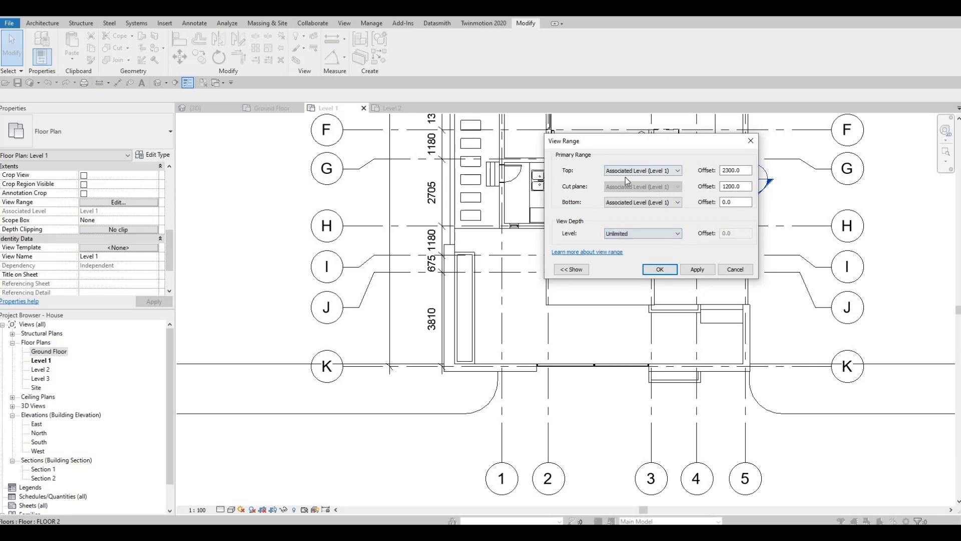
click(617, 199)
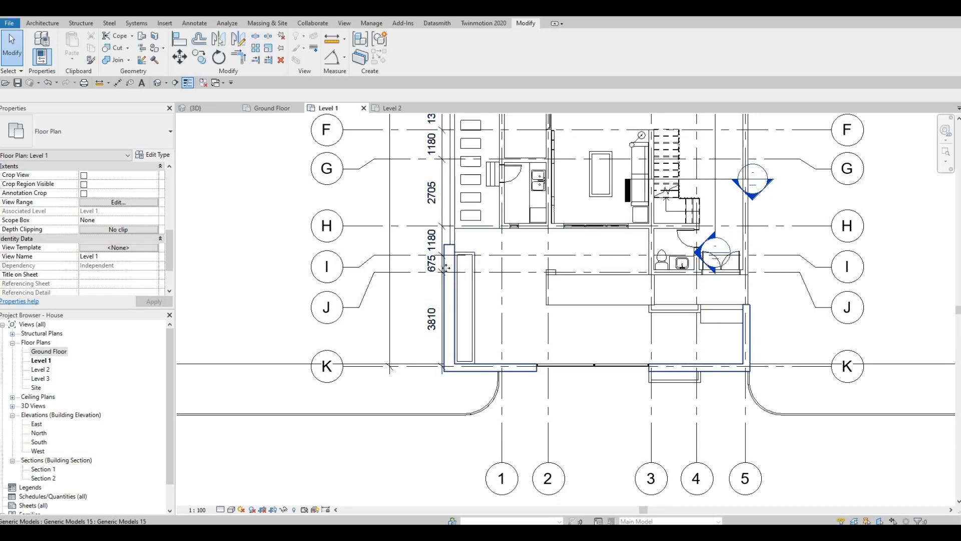
Open the front boundary's generic model in place from Level 1, look for it in the Level 2 and Ground Floor plans, and cancel the edit.
click(446, 269)
click(405, 46)
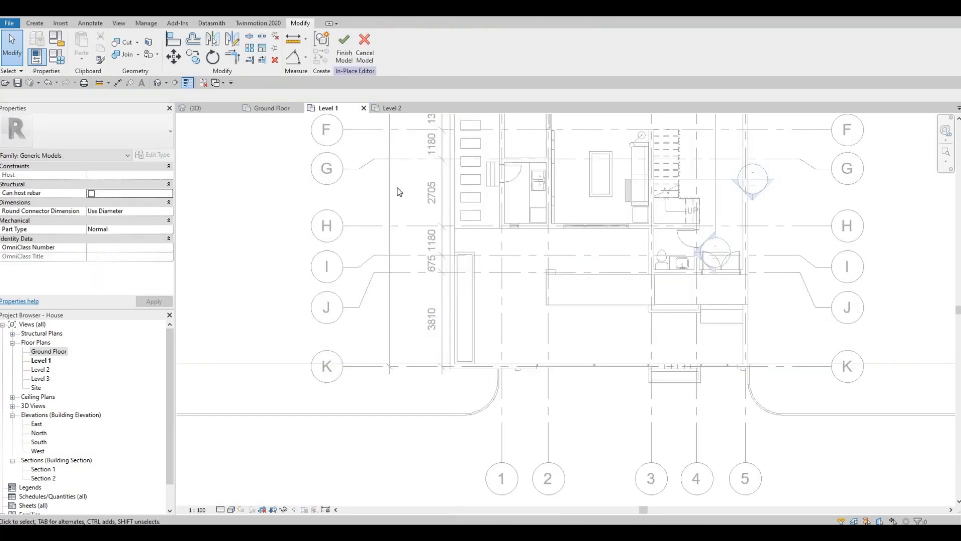
click(389, 108)
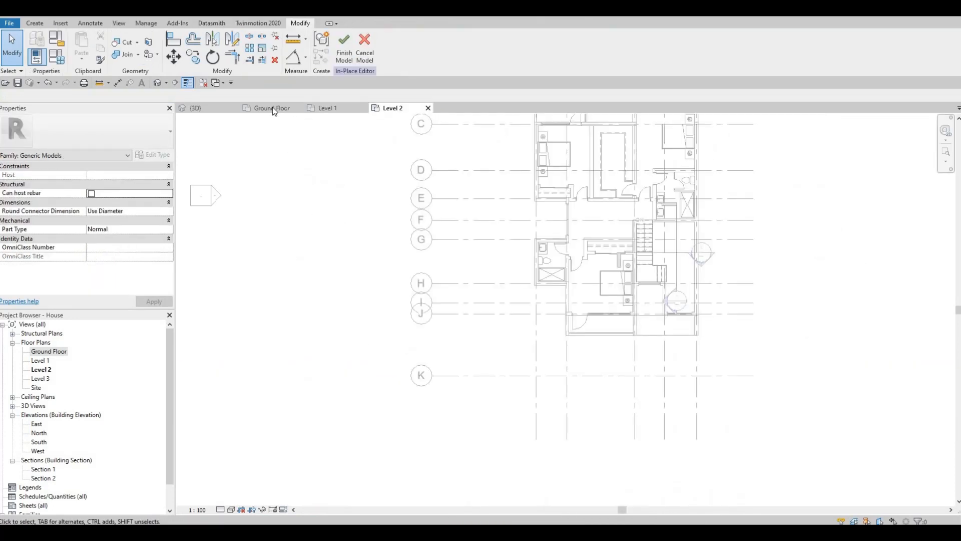
click(273, 109)
click(395, 108)
click(371, 45)
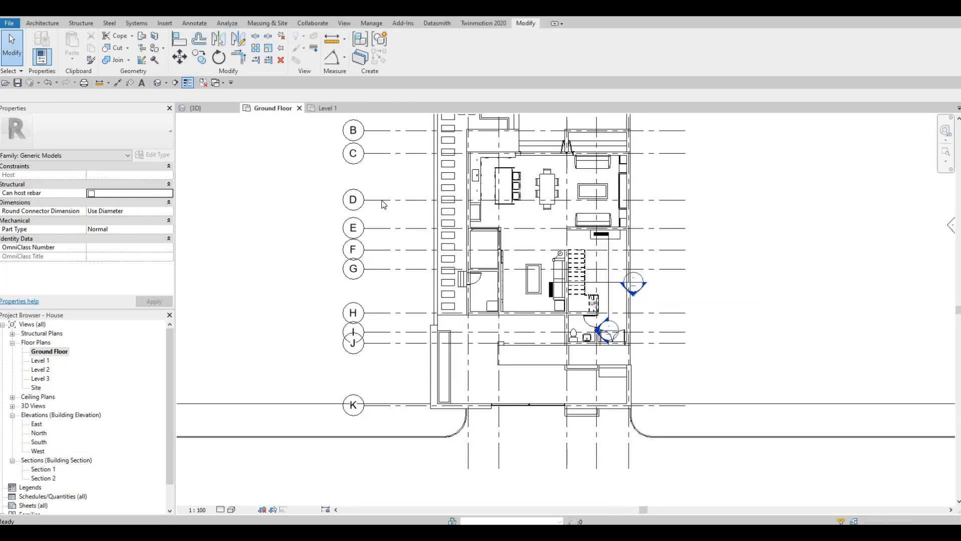
middle_drag(407, 176, 418, 199)
scroll(412, 274, down, 1)
click(441, 320)
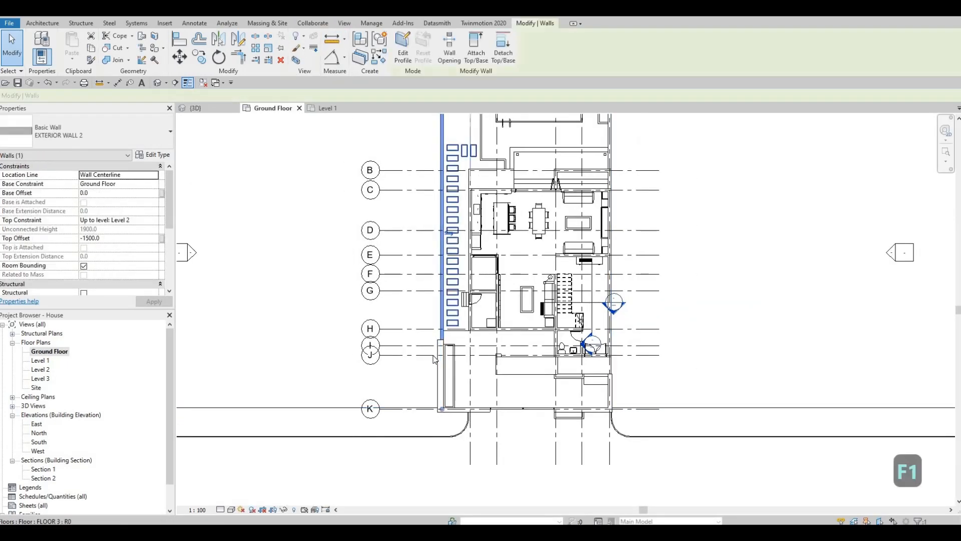
key(Escape)
click(438, 364)
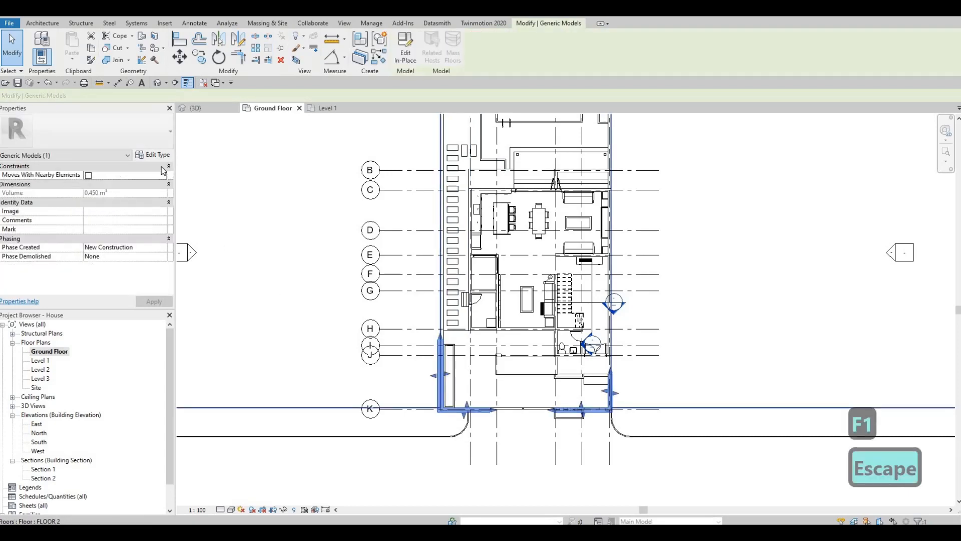
key(Escape)
key(Escape)
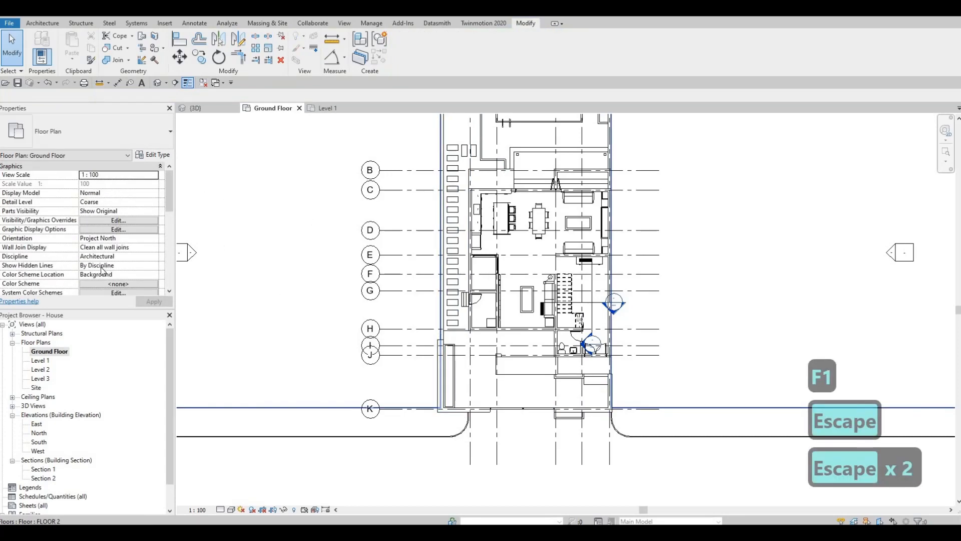
Set the cut plane offset in the Ground Floor plan's view range to 1700.
scroll(103, 263, down, 3)
click(118, 265)
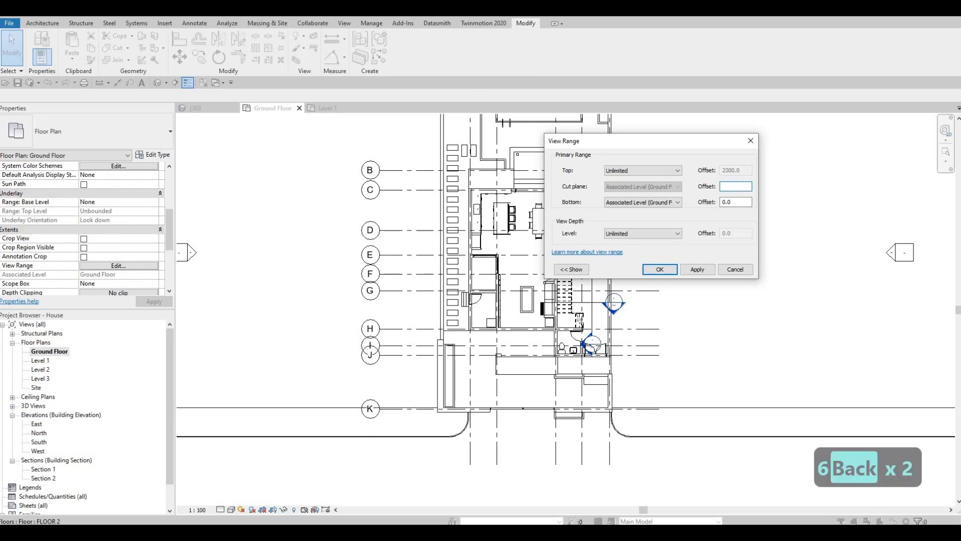
text(1700)
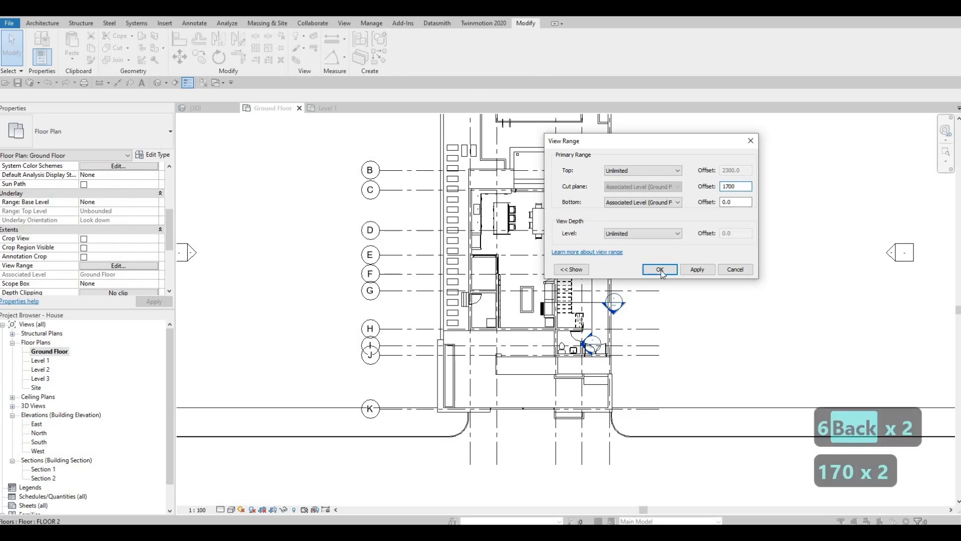
key(Return)
Edit the front boundary's generic model in place to check its visibility at the raised cut plane, then leave the editor.
click(438, 360)
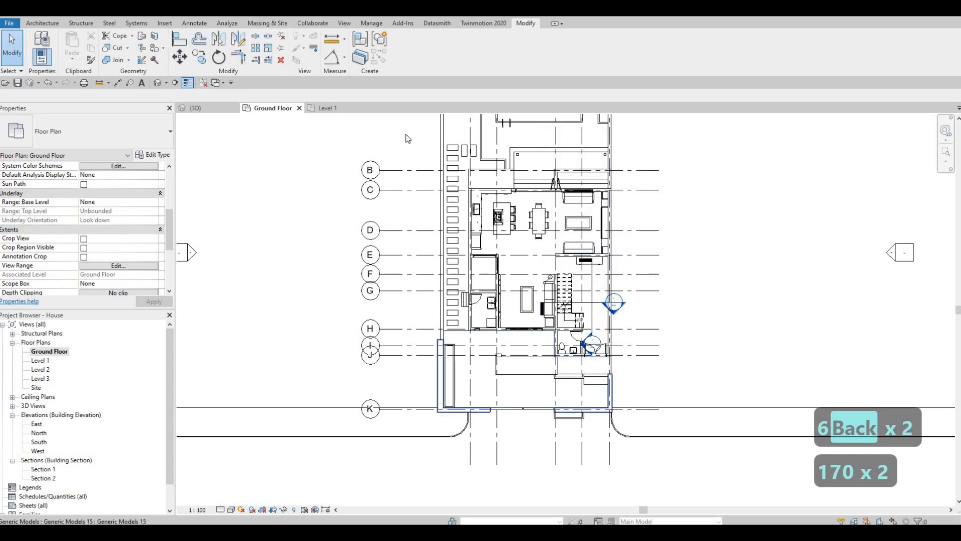
click(413, 60)
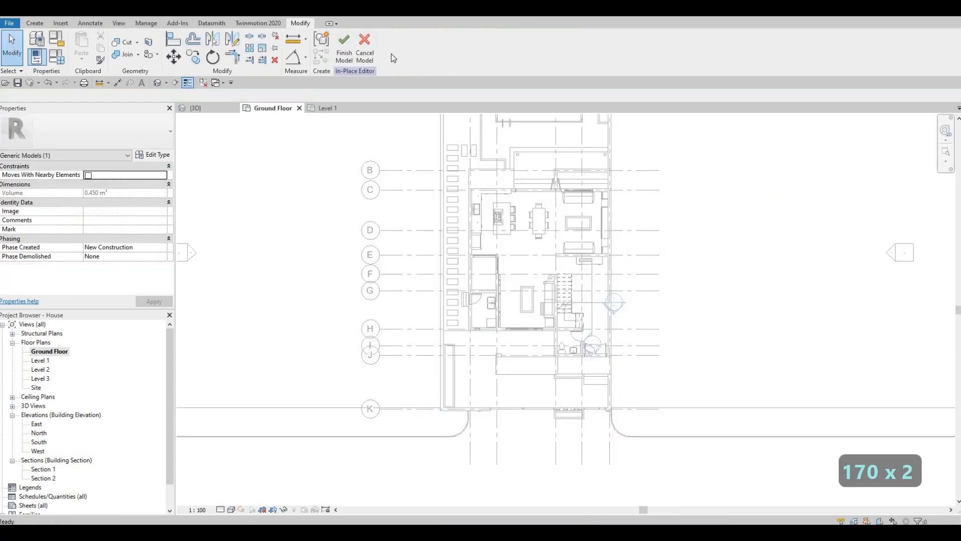
key(Escape)
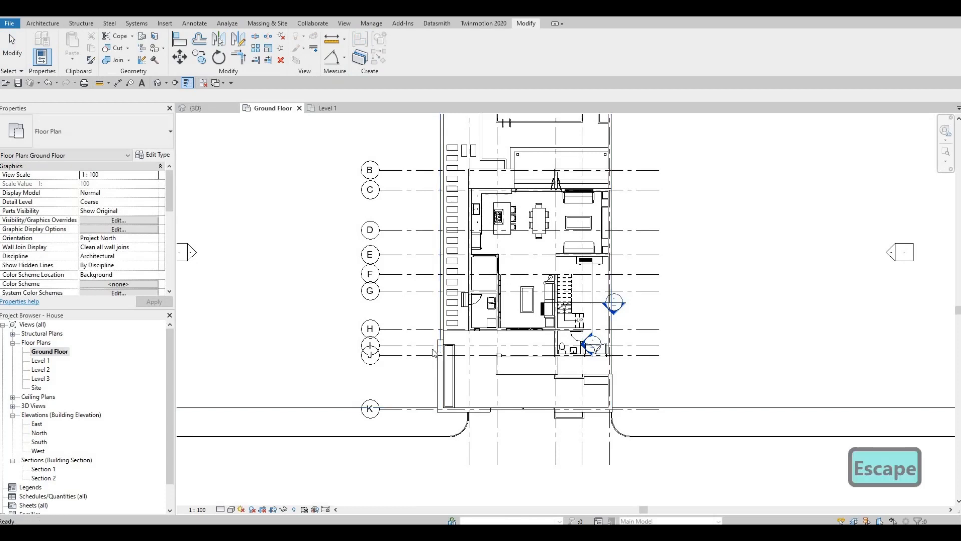
key(Escape)
Set the cut plane offset in the Ground Floor plan's view range to 1400.
scroll(113, 225, down, 6)
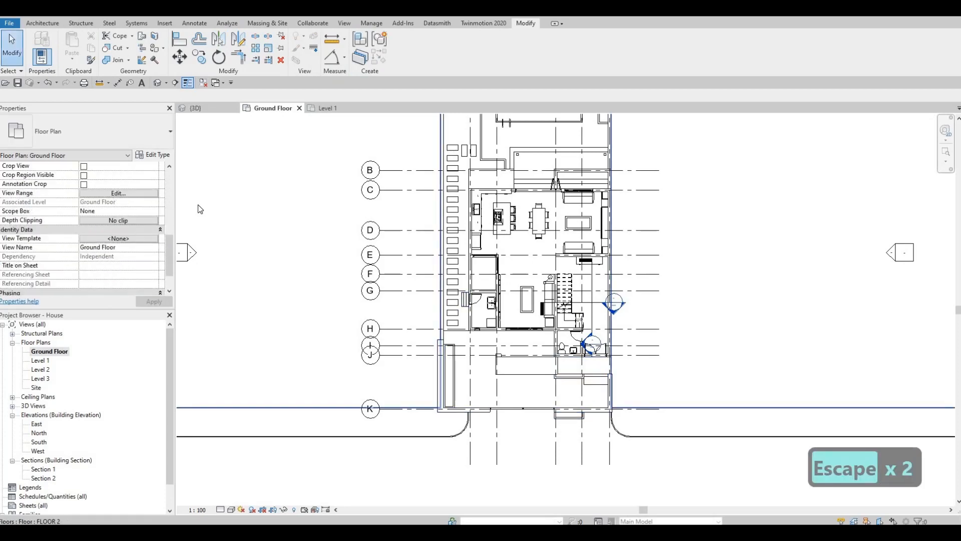
click(118, 193)
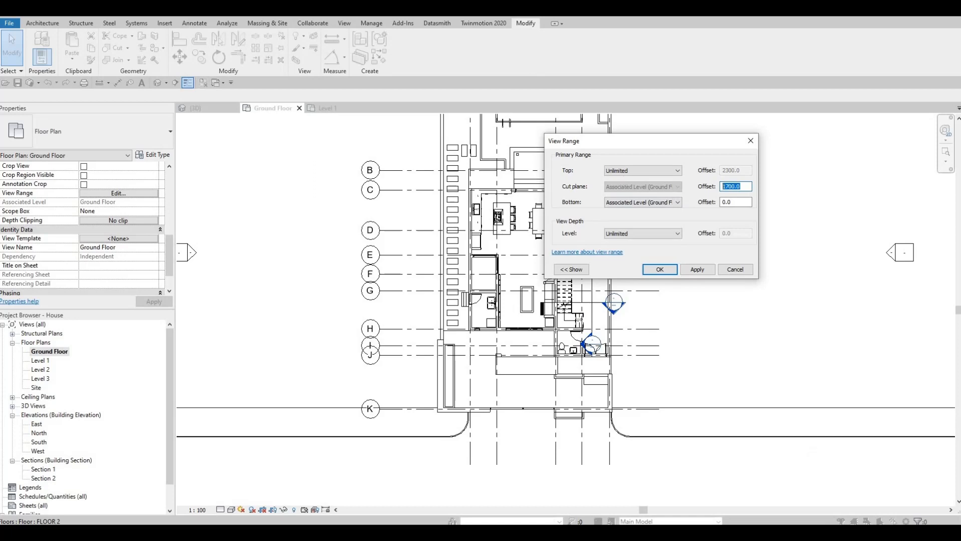
text(1400)
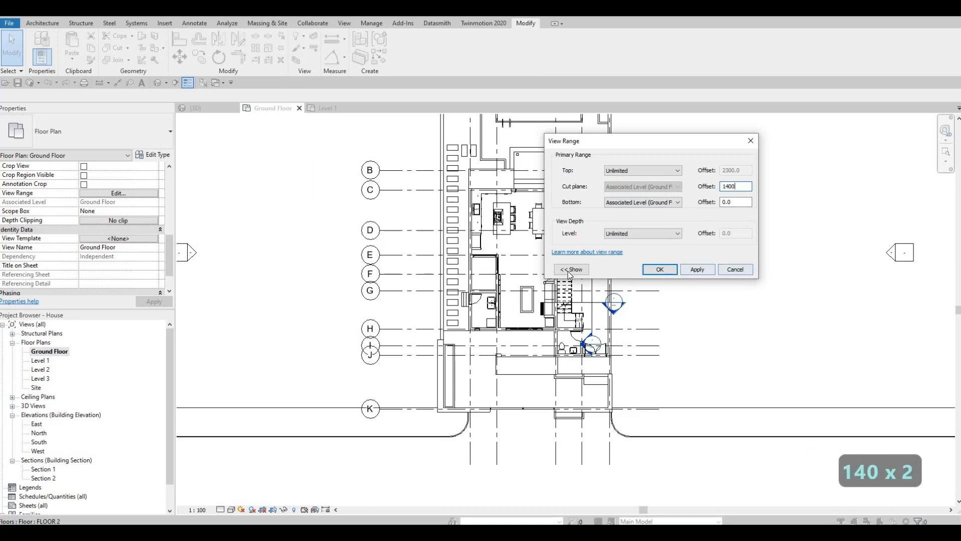
key(Escape)
Open the front boundary's generic model for in-place editing again, look at it in the Ground Floor plan, and cancel the model edit.
click(439, 368)
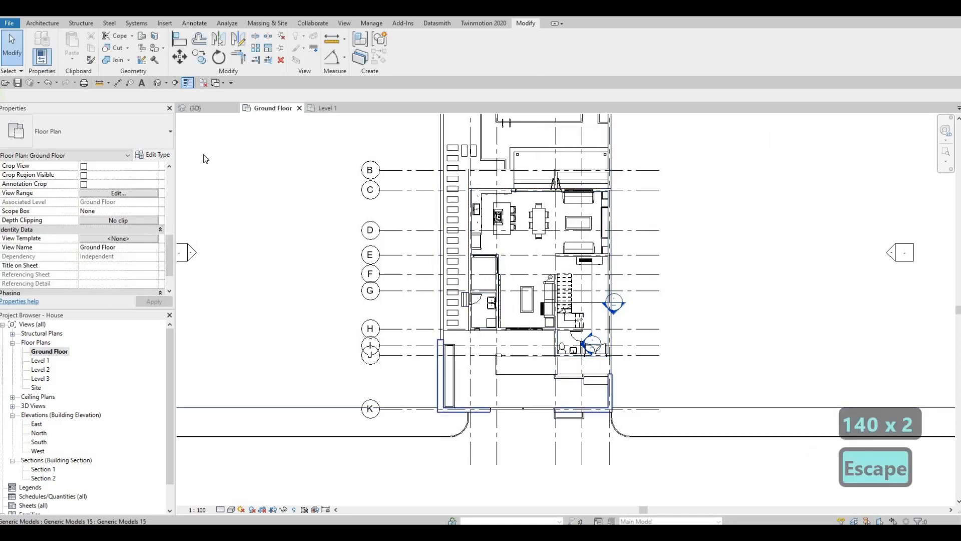
click(406, 55)
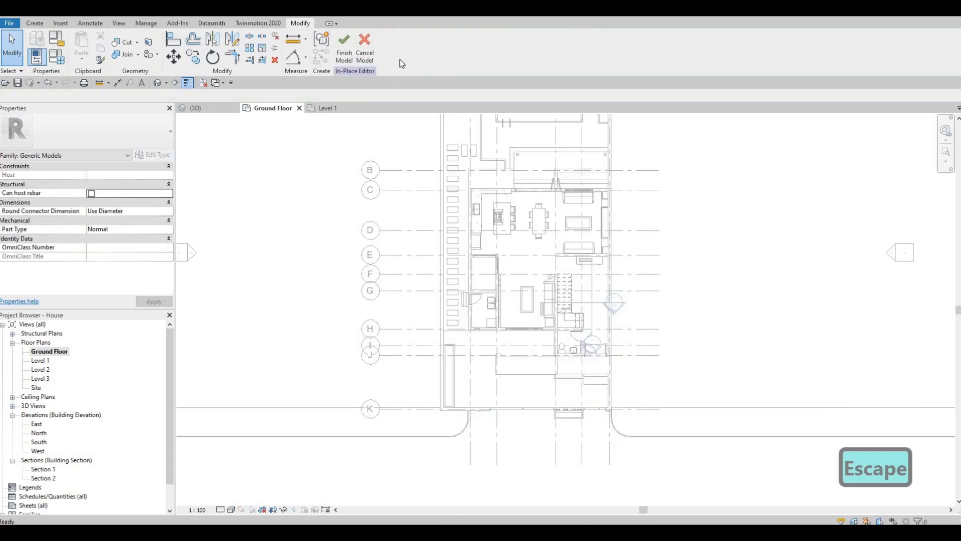
click(364, 55)
key(Escape)
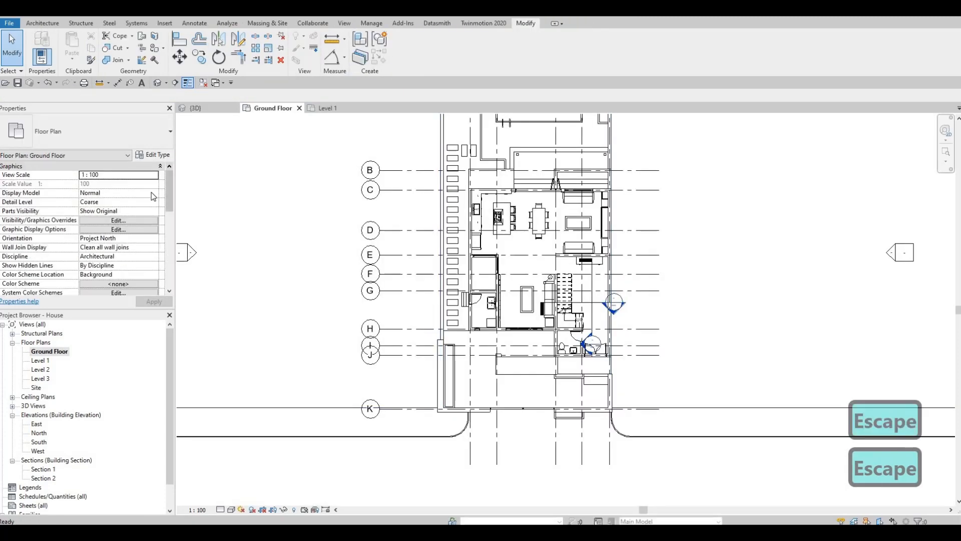
Set the cut plane offset in the Ground Floor plan's view range to 0.
click(161, 159)
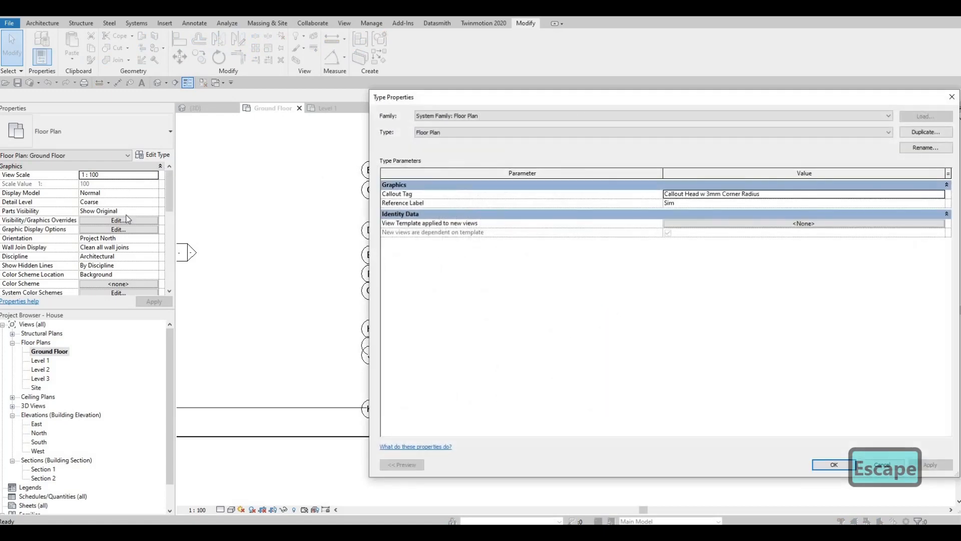
key(Escape)
key(Escape)
scroll(111, 240, down, 5)
click(118, 230)
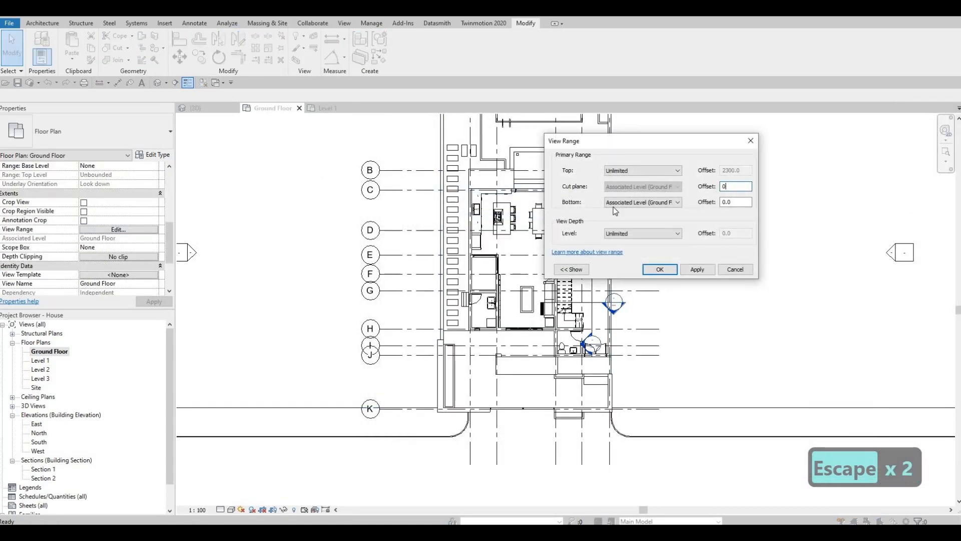
text(0)
key(Return)
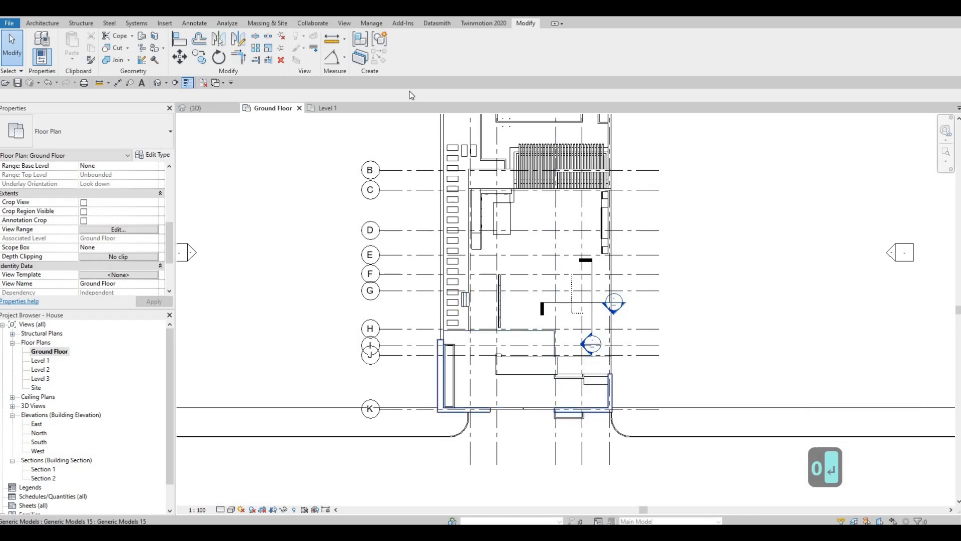
Set the Ground Floor view range's bottom to Unlimited, checking the front boundary's generic model in the in-place editor before and after.
click(405, 56)
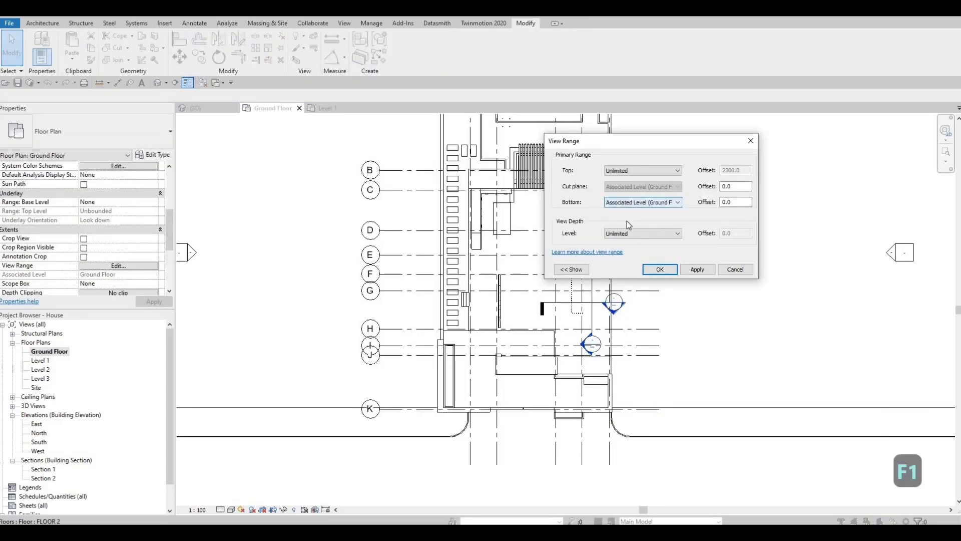
click(630, 202)
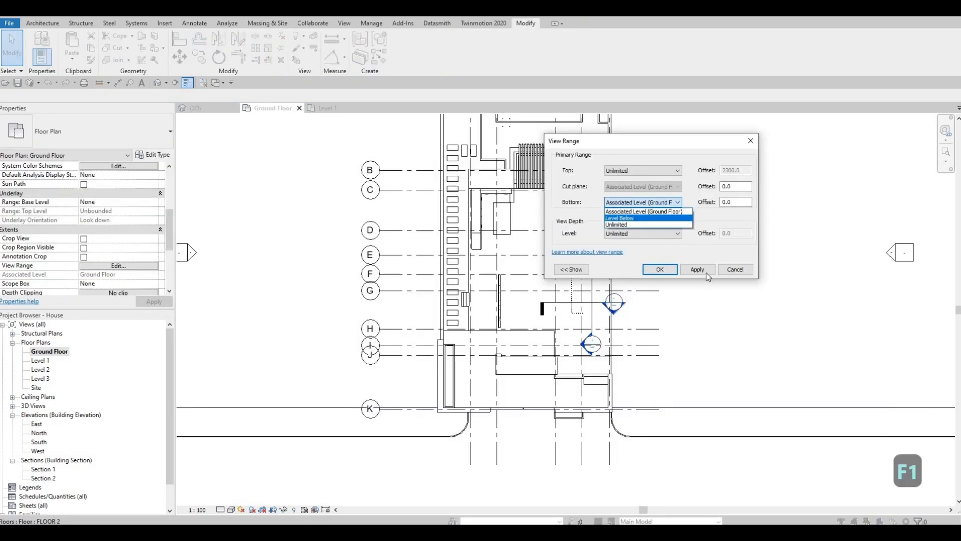
click(626, 224)
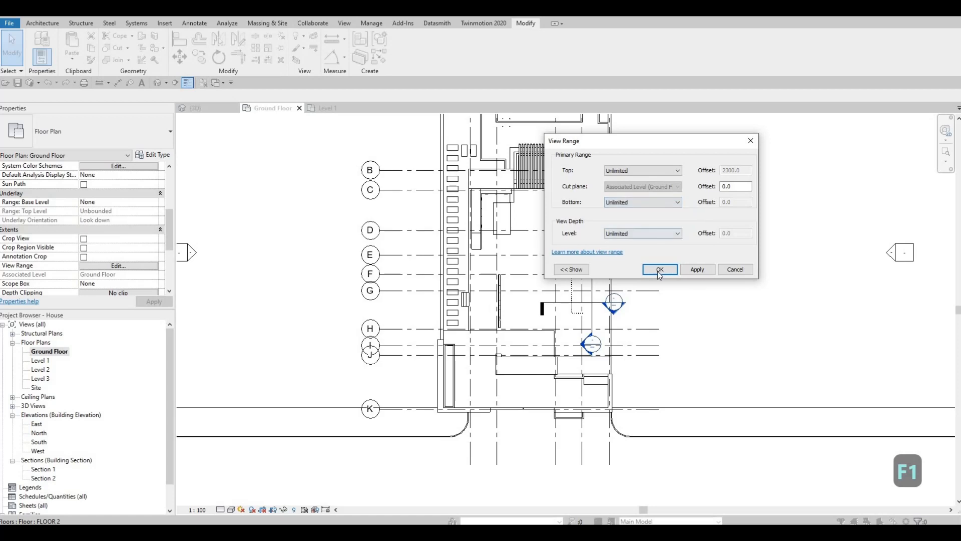
click(440, 360)
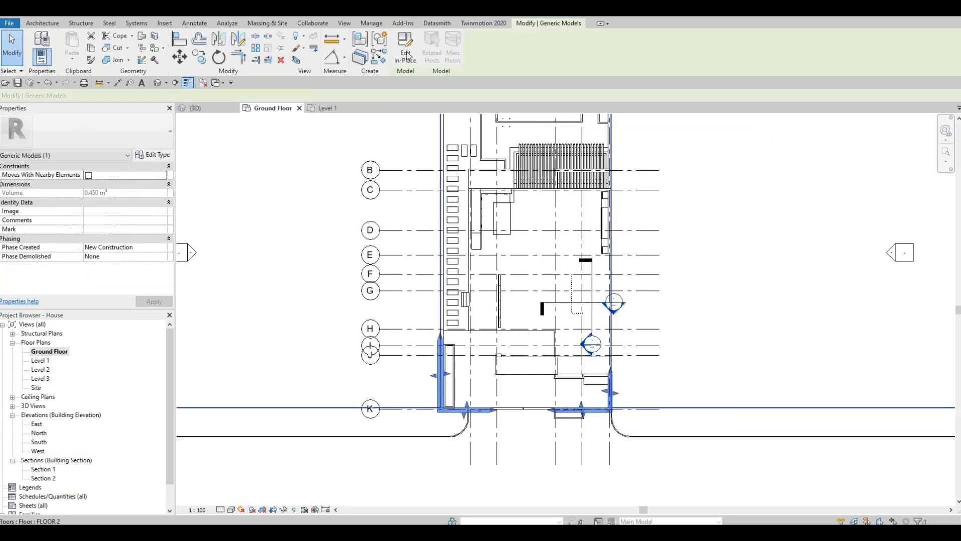
click(410, 56)
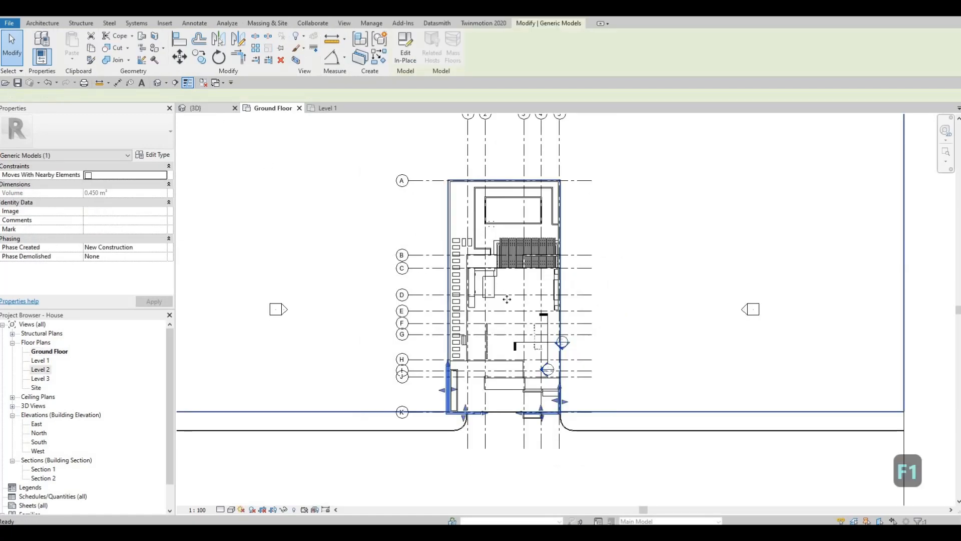
In the 3D view, stretch the front boundary's generic model downward over the wall, to a volume of about 6.01 m³.
key(ctrl+Tab)
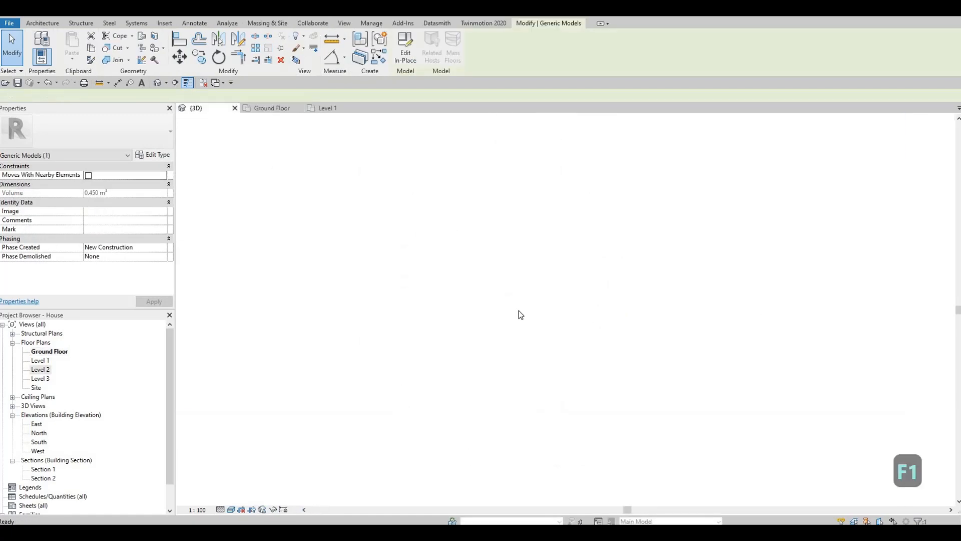
middle_drag(709, 265, 695, 265)
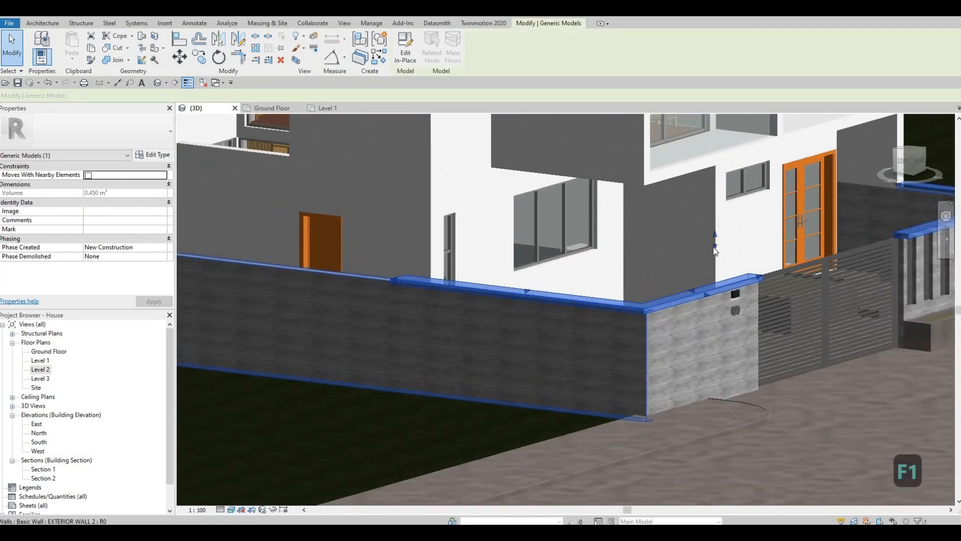
drag(715, 247, 704, 348)
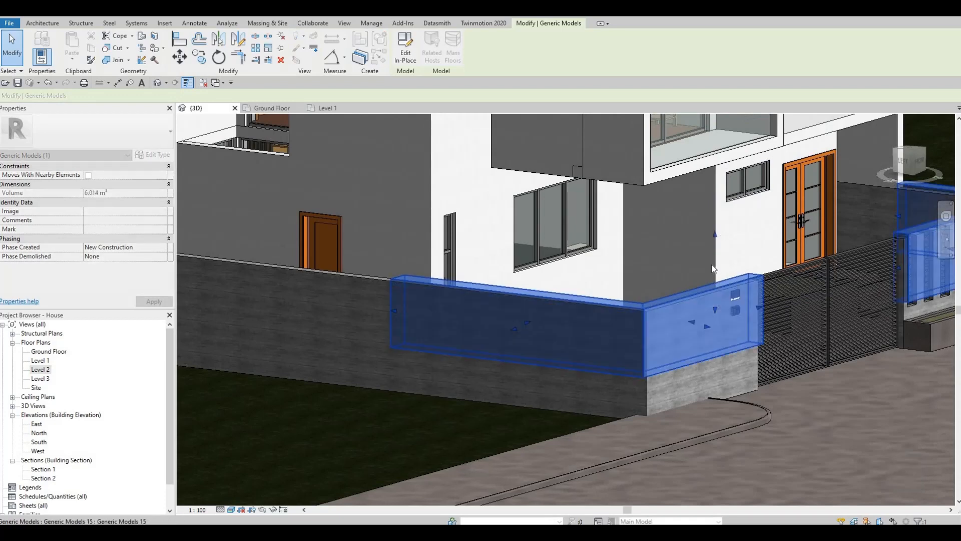
Return to the Ground Floor plan and check the stretched generic model's visibility in the in-place editor.
click(284, 109)
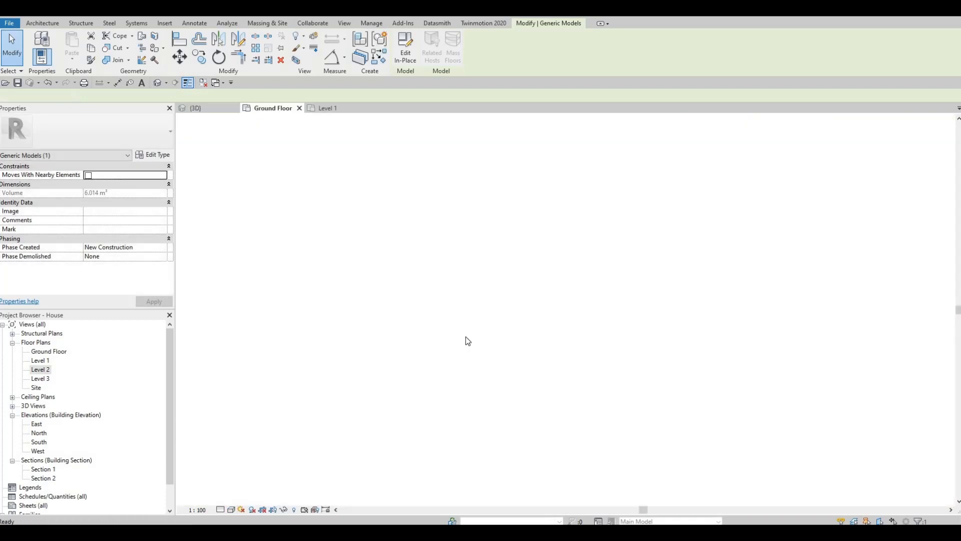
key(Escape)
key(Escape)
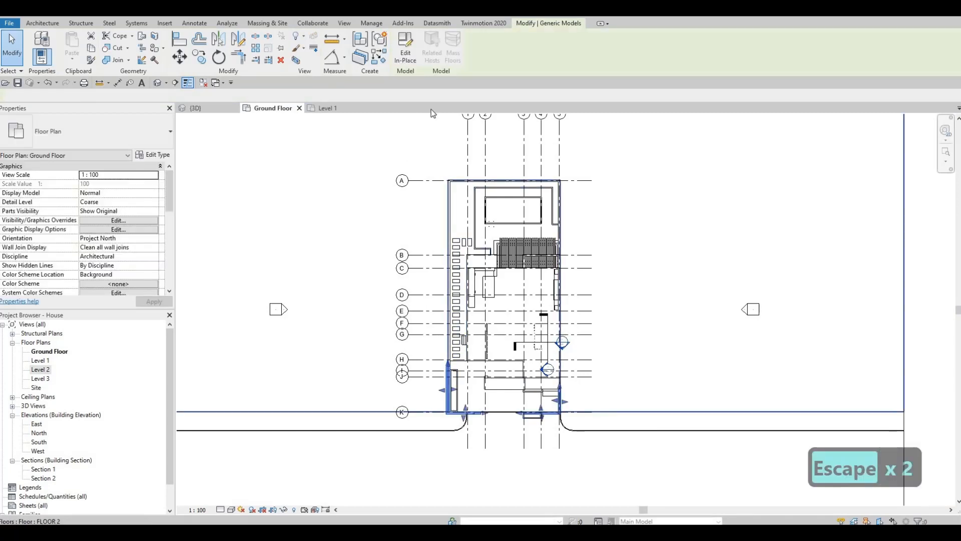
click(404, 50)
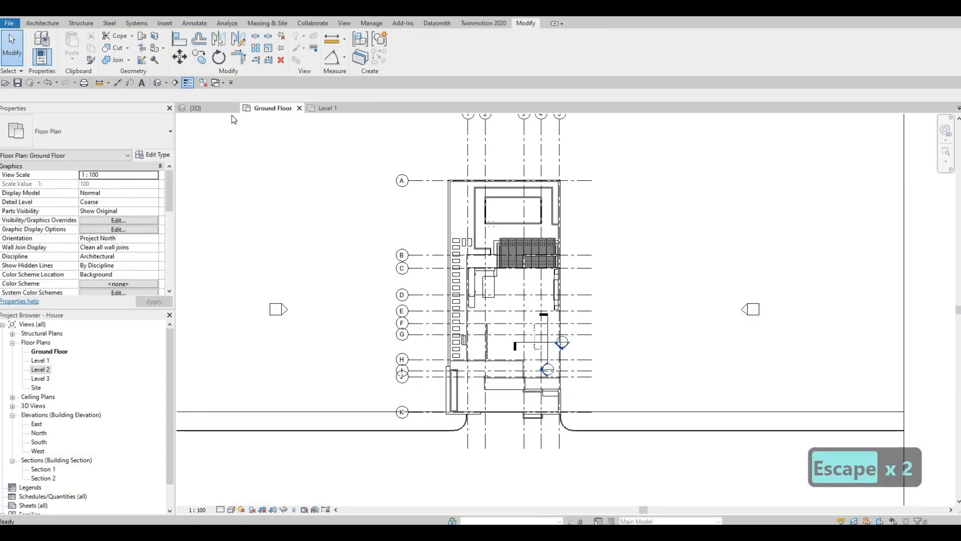
In the 3D view, stretch the front boundary's generic model upward to a volume of about 10.07 m³.
click(222, 110)
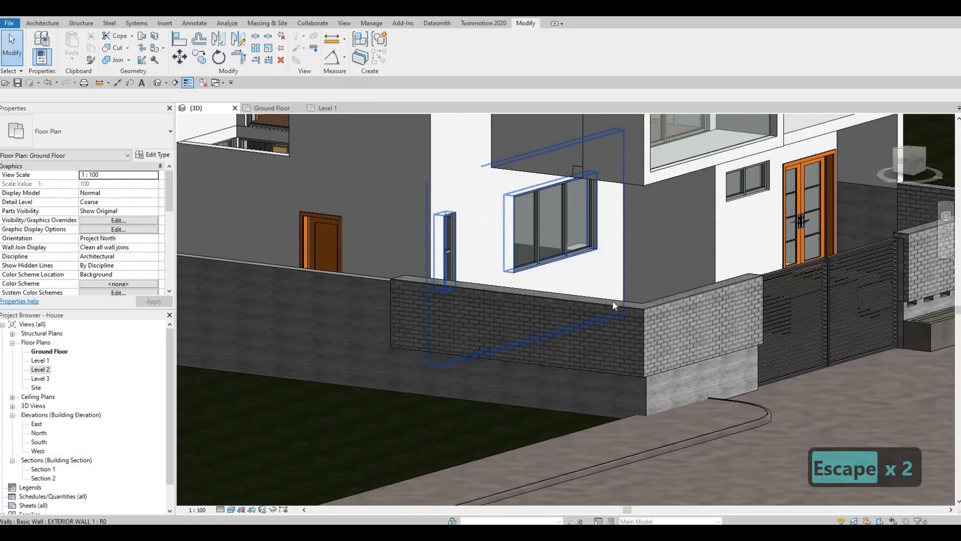
click(698, 261)
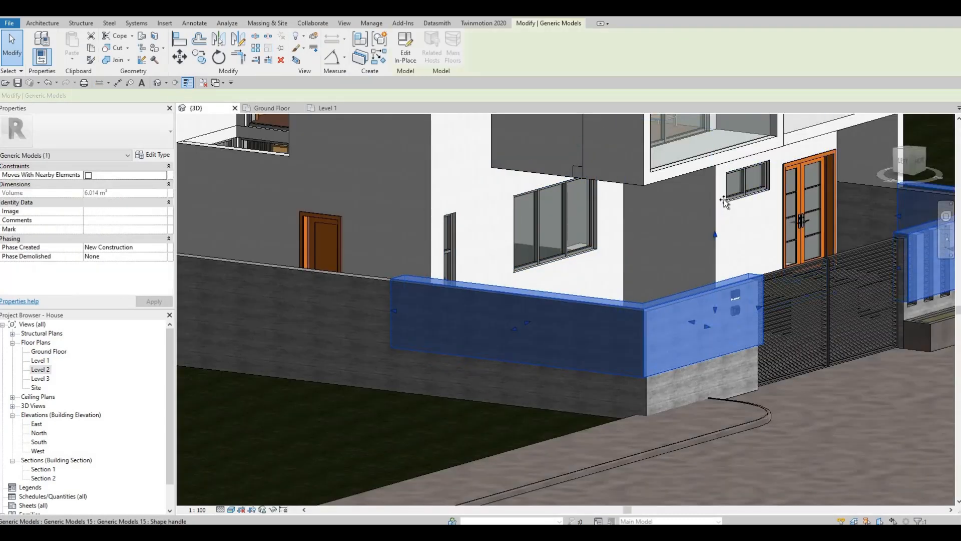
click(284, 108)
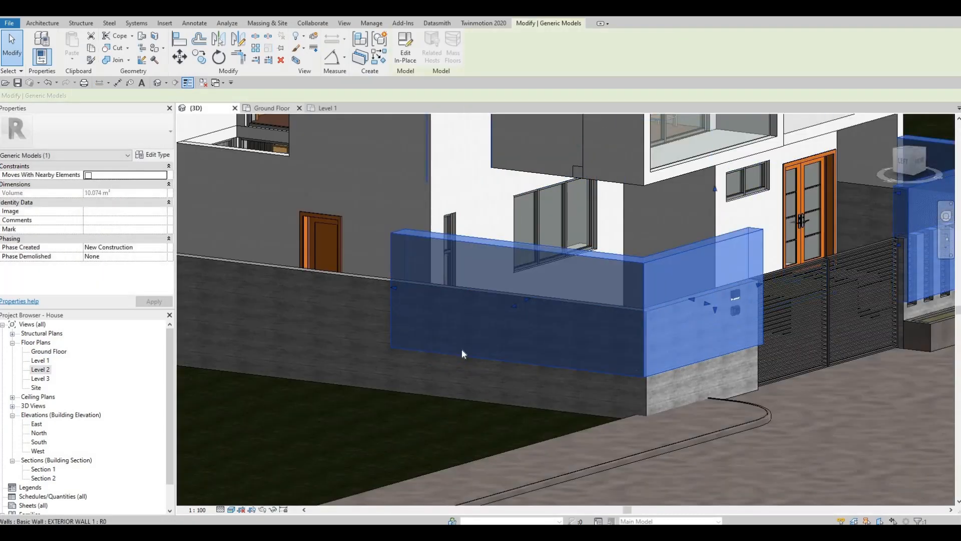
Open the front boundary's generic model for in-place editing from the Ground Floor plan.
key(Escape)
key(Escape)
click(445, 391)
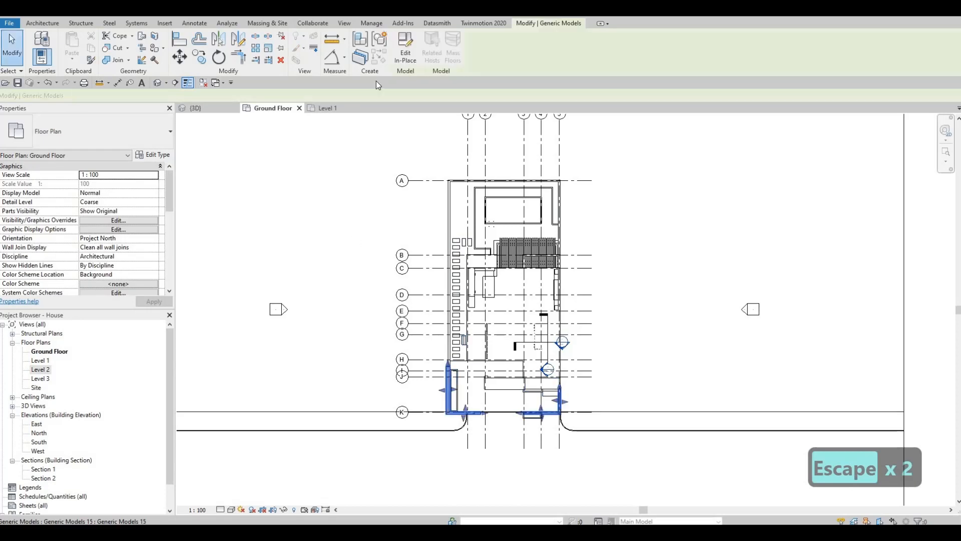
click(407, 56)
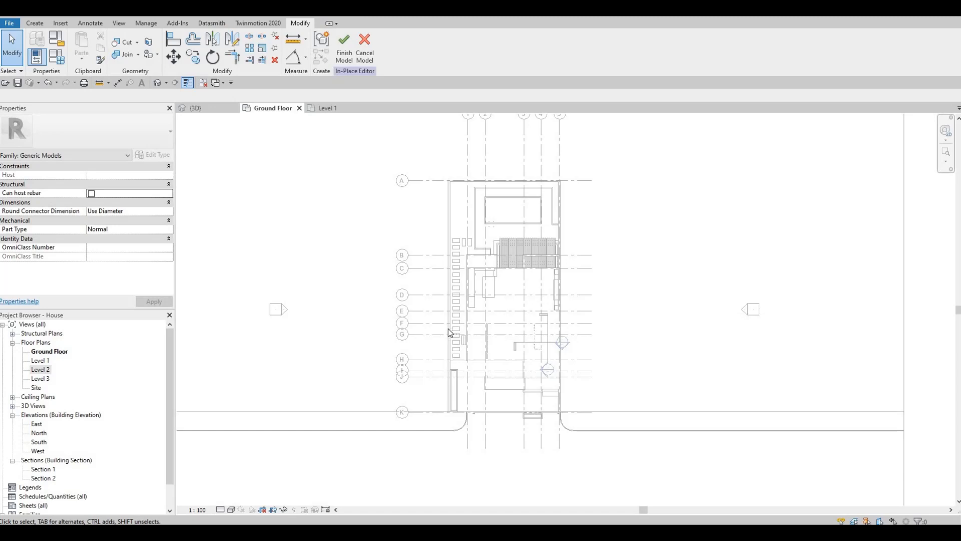
In the Level 1 plan, stretch the left leg of the boundary extrusion back to grid C.
click(326, 111)
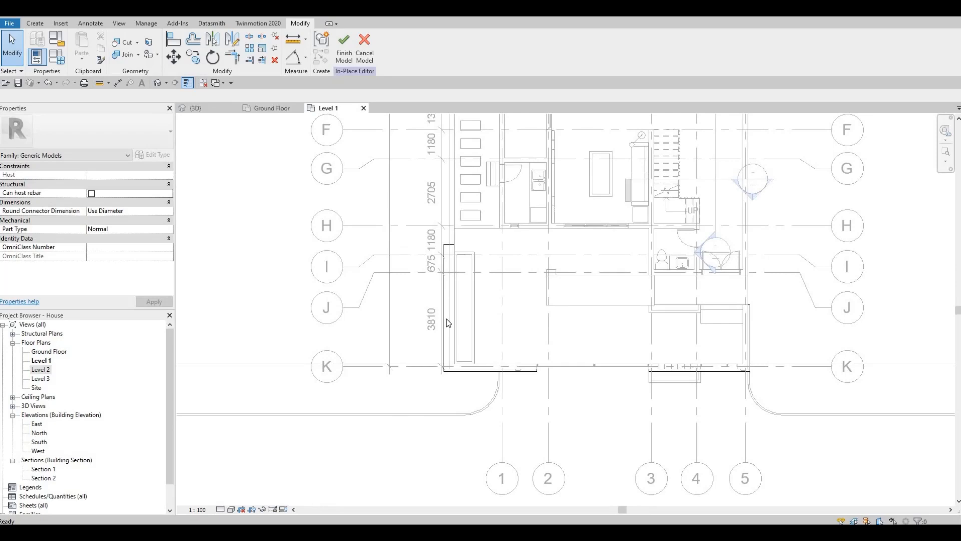
click(487, 326)
scroll(481, 309, down, 1)
middle_drag(491, 235, 437, 333)
scroll(471, 317, down, 1)
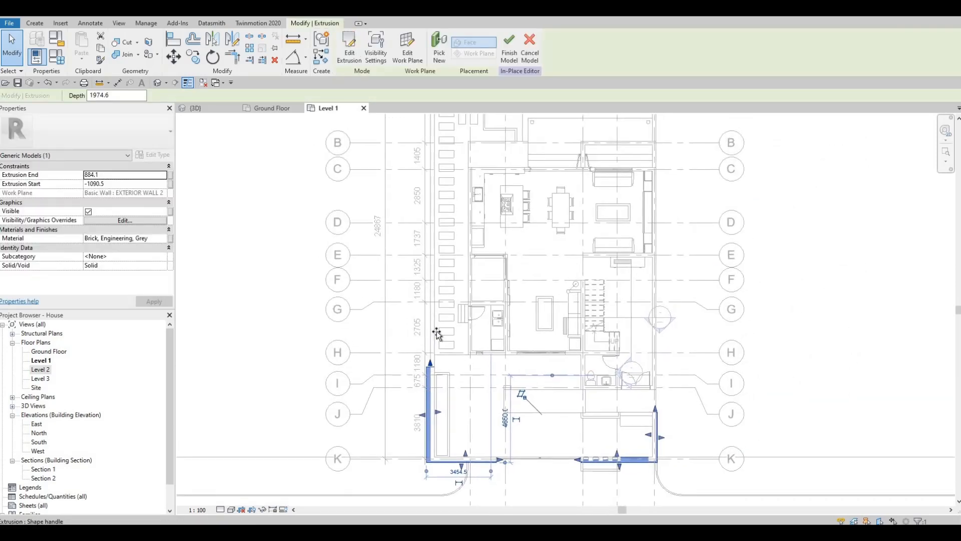
drag(426, 174, 426, 169)
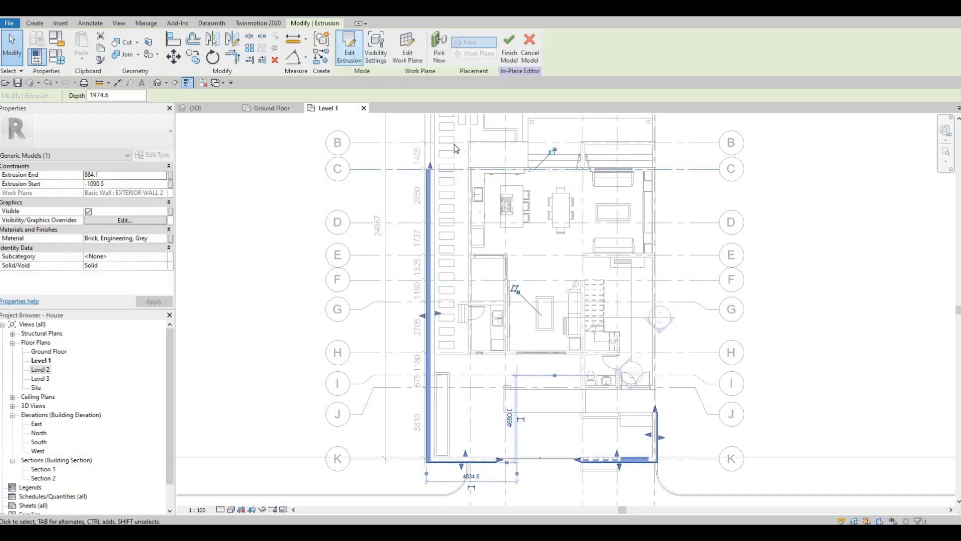
Edit the extrusion's sketch, adding lines along the inner faces of the rear and right boundary walls, with the right one ending at grid C.
middle_drag(461, 292, 456, 434)
scroll(457, 433, down, 1)
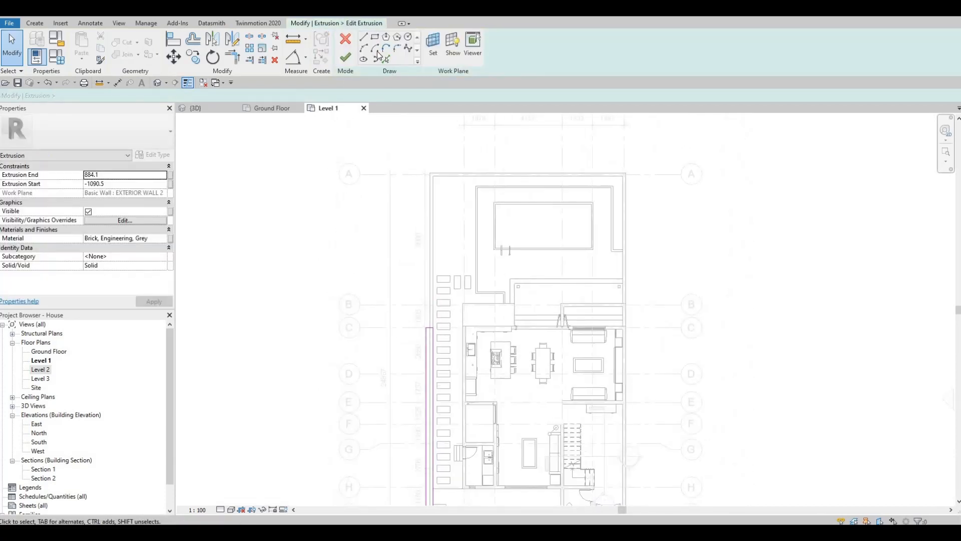
click(468, 175)
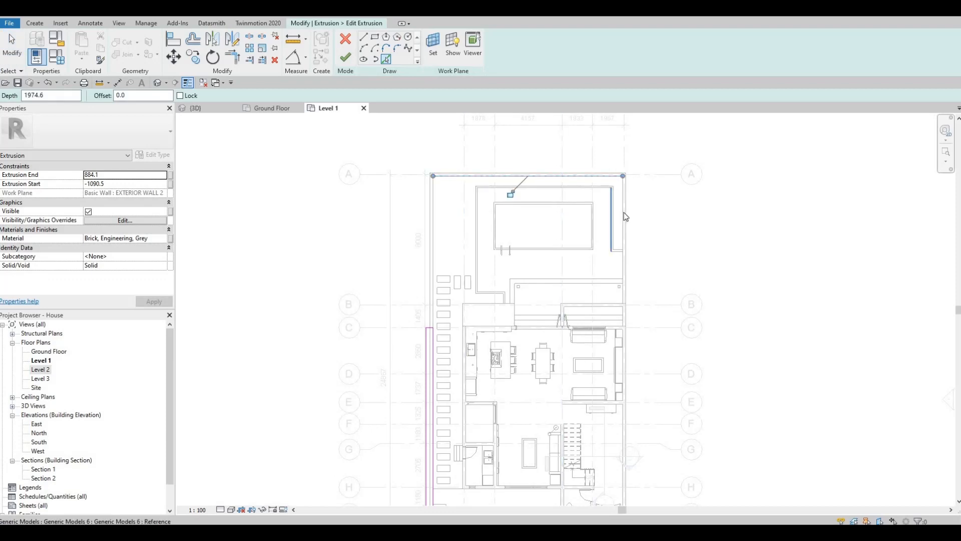
click(623, 289)
middle_drag(627, 290, 621, 243)
scroll(621, 243, down, 1)
middle_drag(620, 416, 620, 403)
drag(617, 430, 622, 325)
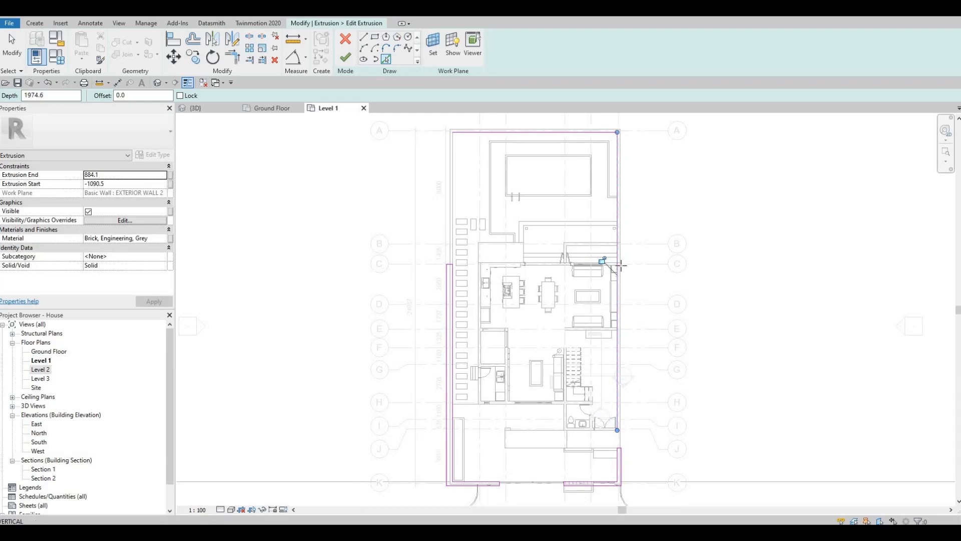
drag(621, 264, 618, 264)
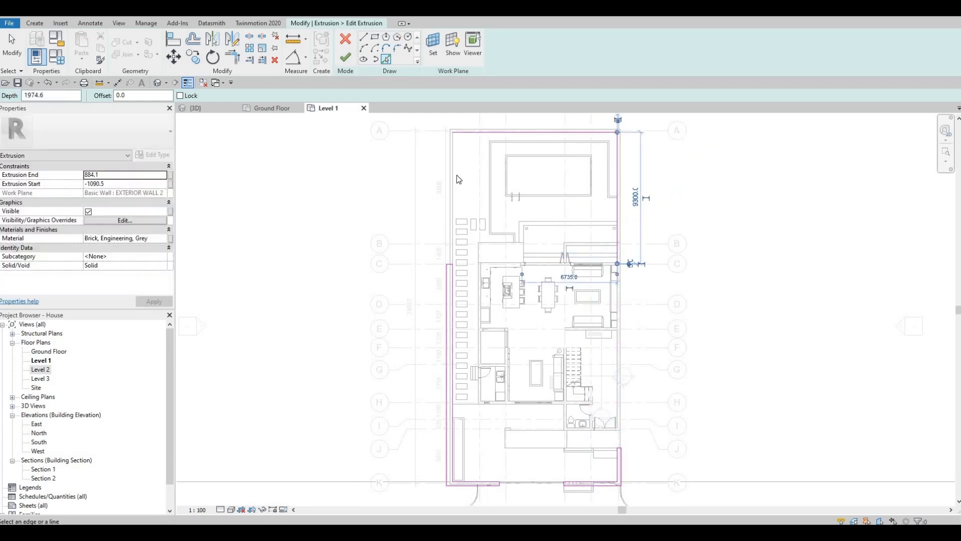
Trim the left inner sketch line to meet the rear line and delete the short closing line at grid C.
middle_drag(457, 175, 459, 201)
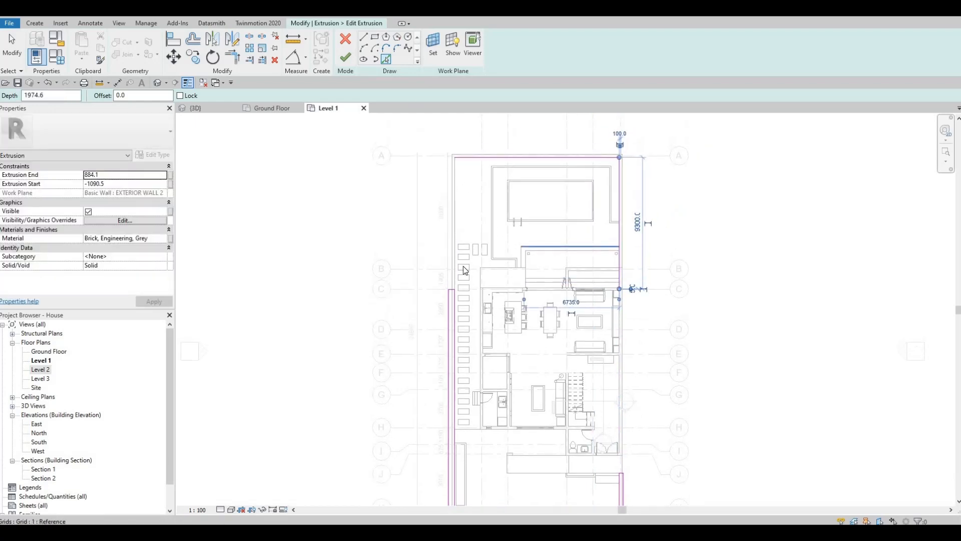
key(t)
key(r)
click(454, 308)
click(475, 159)
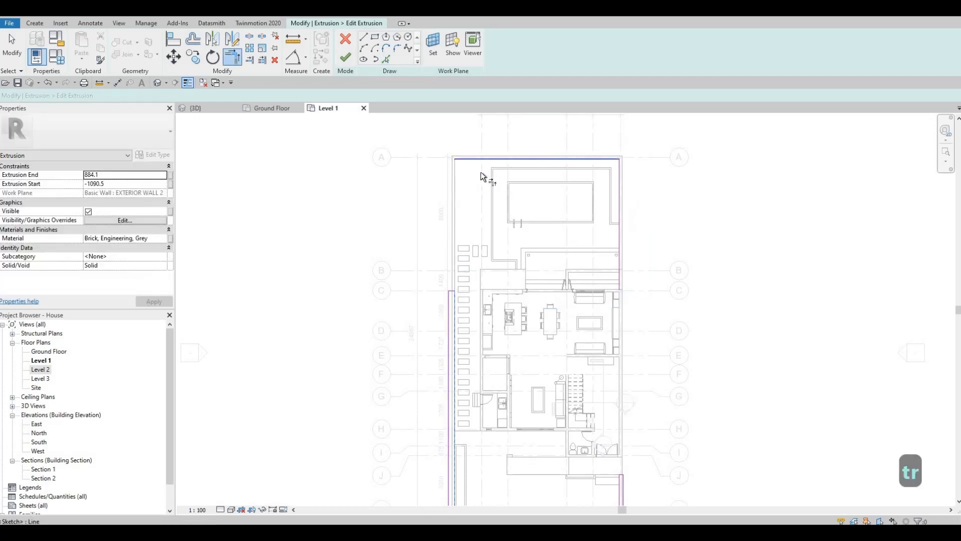
key(Escape)
key(Escape)
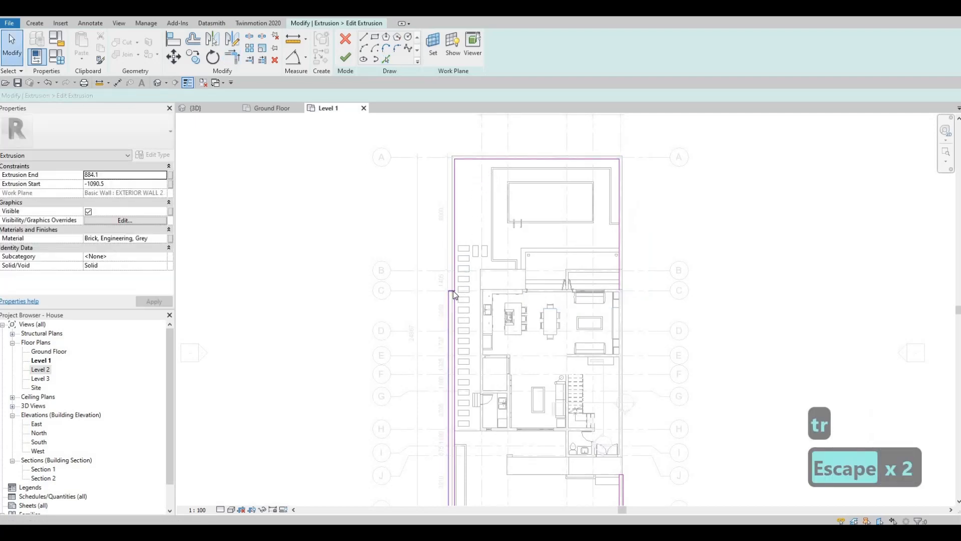
click(453, 290)
key(Delete)
Add sketch lines along the outer faces of the rear and right boundary walls using Pick Lines.
click(387, 60)
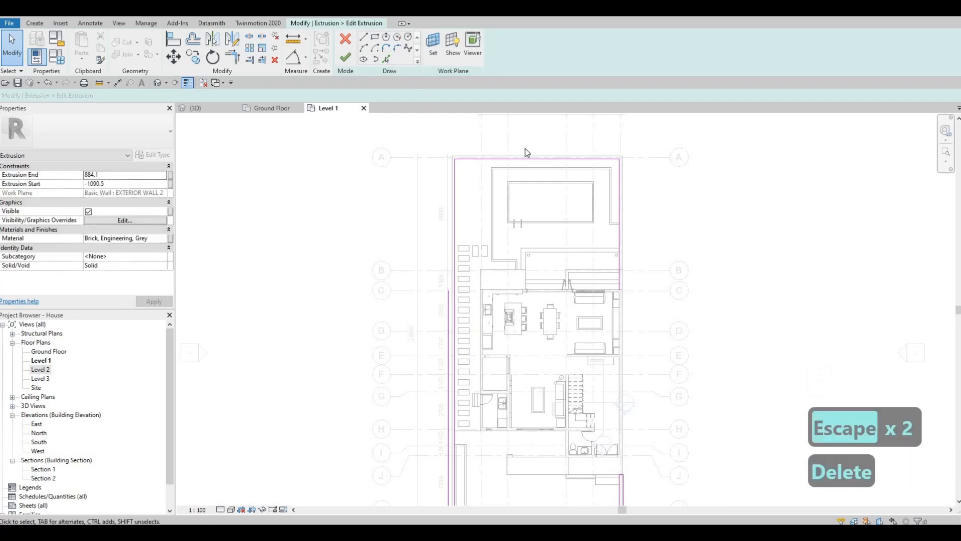
click(502, 168)
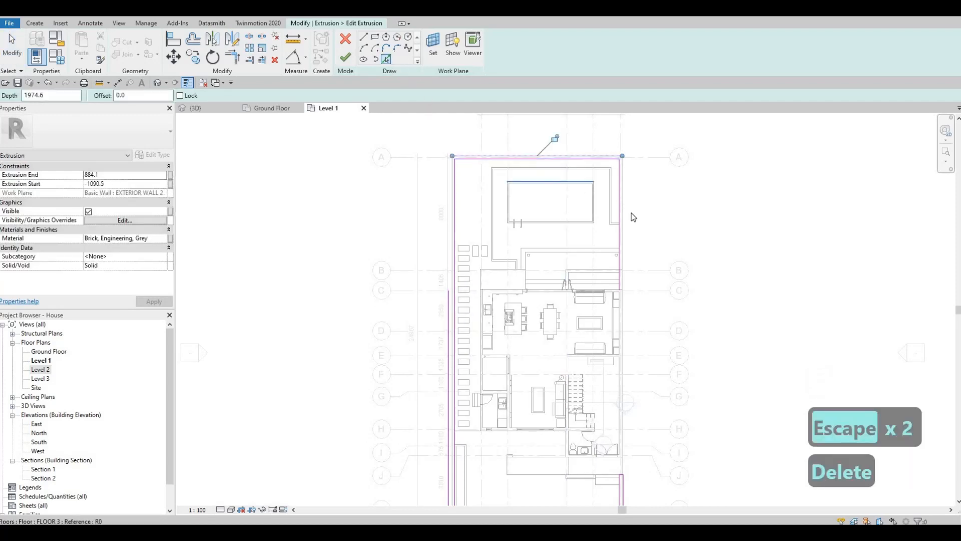
click(622, 300)
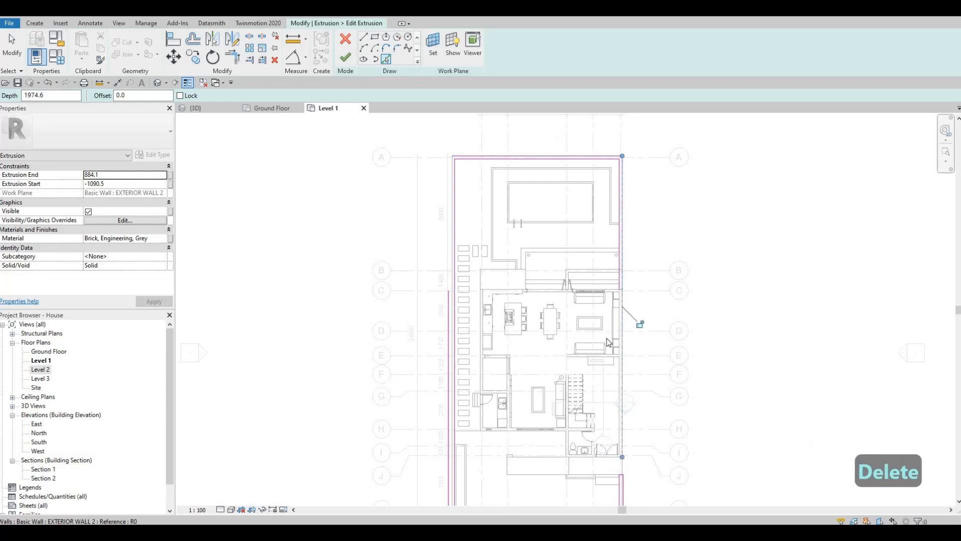
middle_drag(628, 500, 618, 386)
scroll(608, 332, up, 1)
scroll(606, 394, up, 2)
key(Escape)
key(Escape)
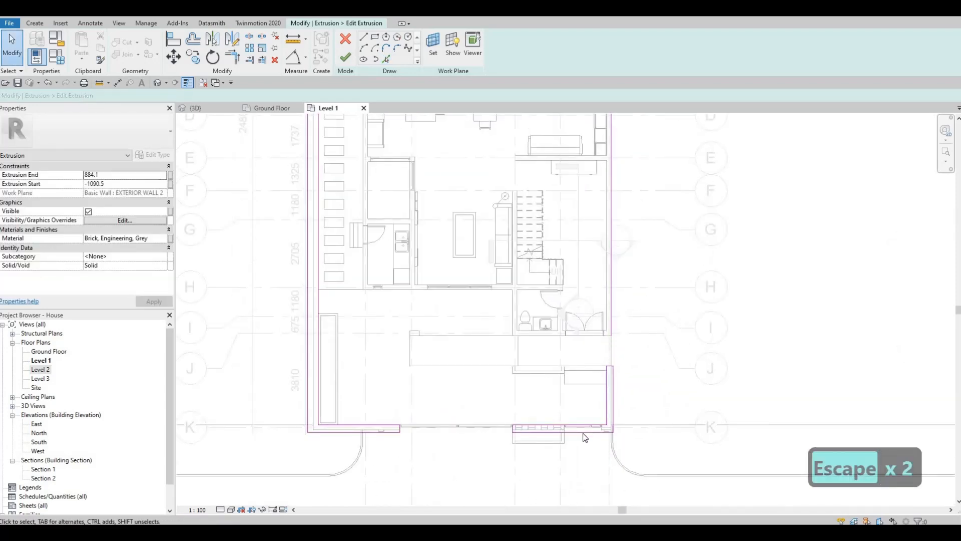
Try to move the gate-side end of the front-right outer sketch line up to the inner line, and undo it.
click(606, 431)
scroll(571, 328, down, 5)
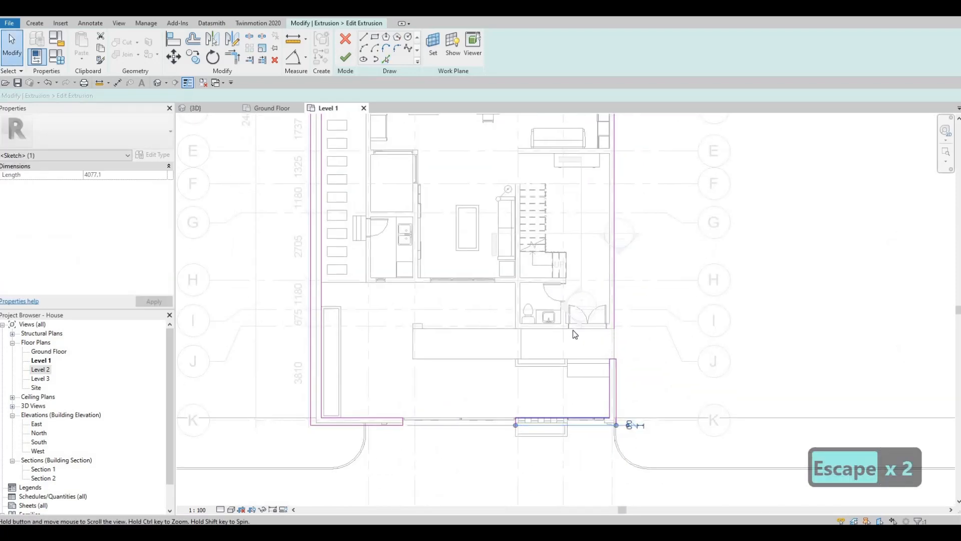
scroll(558, 342, down, 2)
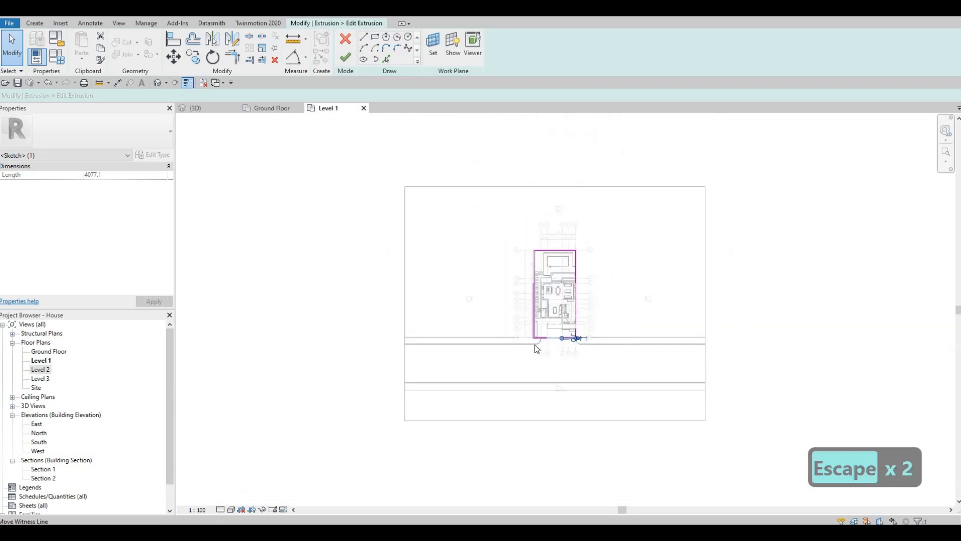
scroll(569, 338, up, 6)
key(Escape)
key(Escape)
key(Escape)
click(577, 335)
scroll(691, 333, up, 4)
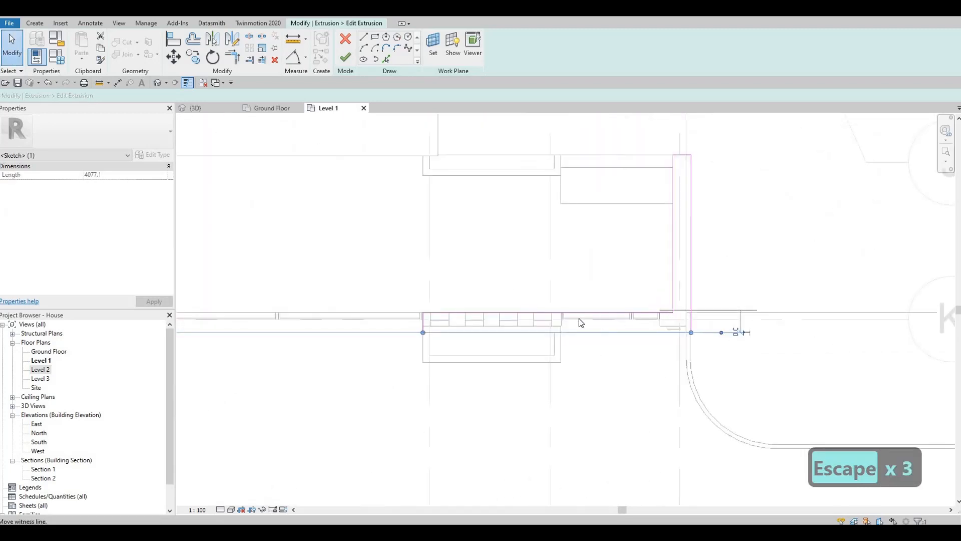
drag(423, 332, 425, 314)
key(ctrl+z)
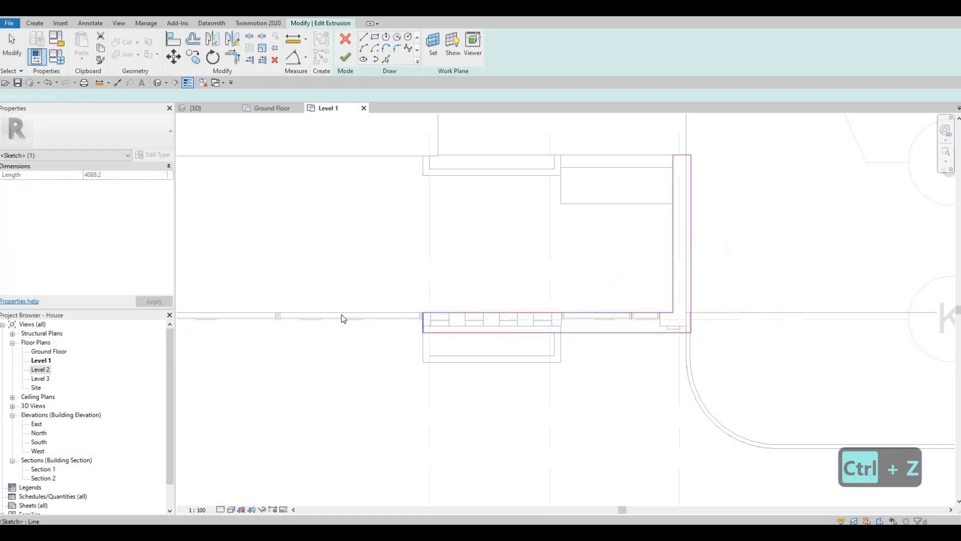
Set the distance between the left boundary's outer and inner sketch lines to 300.
middle_drag(342, 315, 545, 310)
key(Escape)
key(Escape)
click(316, 308)
middle_drag(236, 302, 402, 295)
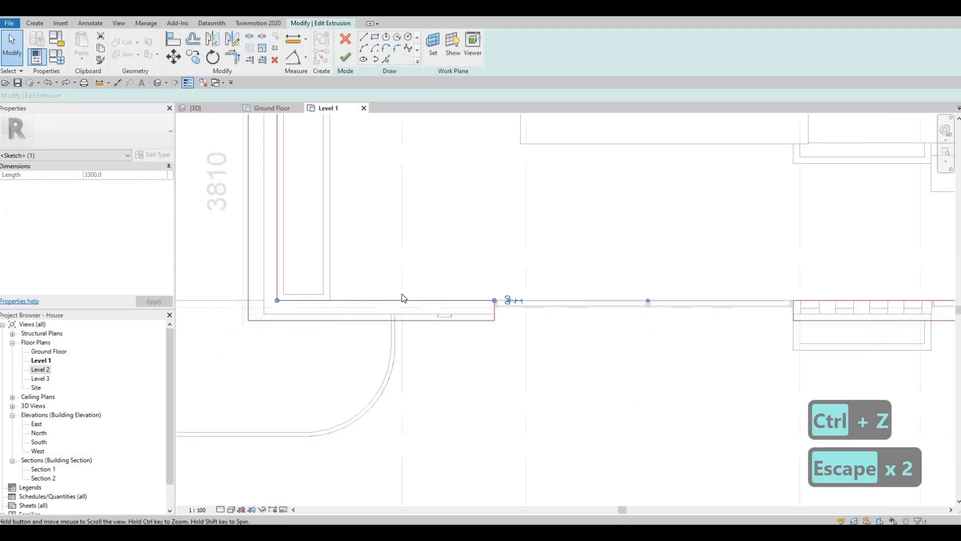
key(Escape)
scroll(381, 297, down, 3)
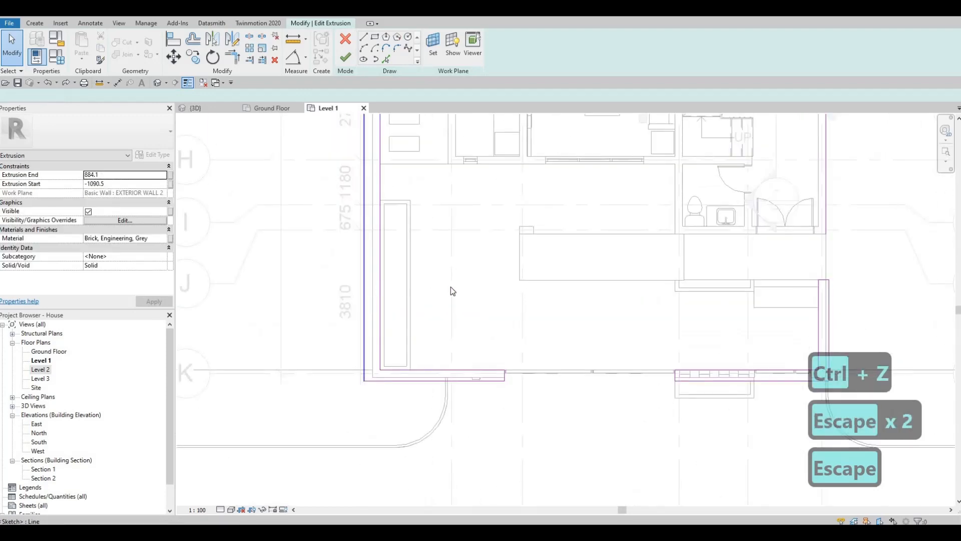
scroll(446, 300, down, 3)
middle_drag(451, 354, 460, 435)
scroll(433, 196, down, 2)
middle_drag(435, 196, 443, 278)
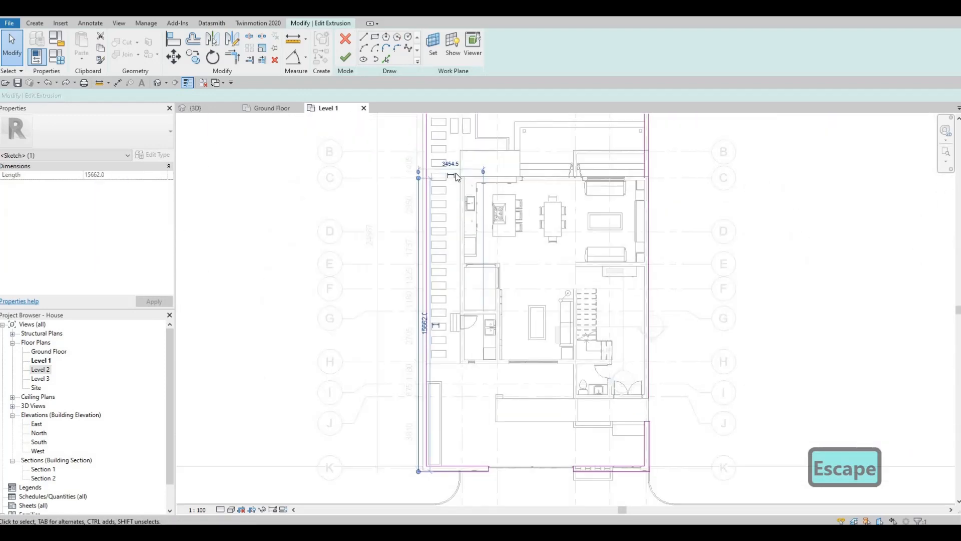
scroll(446, 173, up, 3)
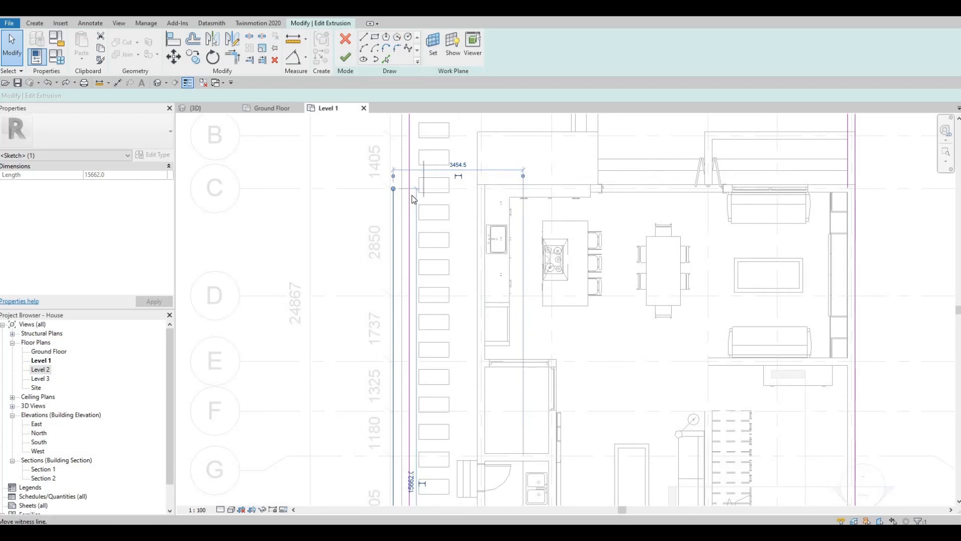
drag(412, 195, 409, 167)
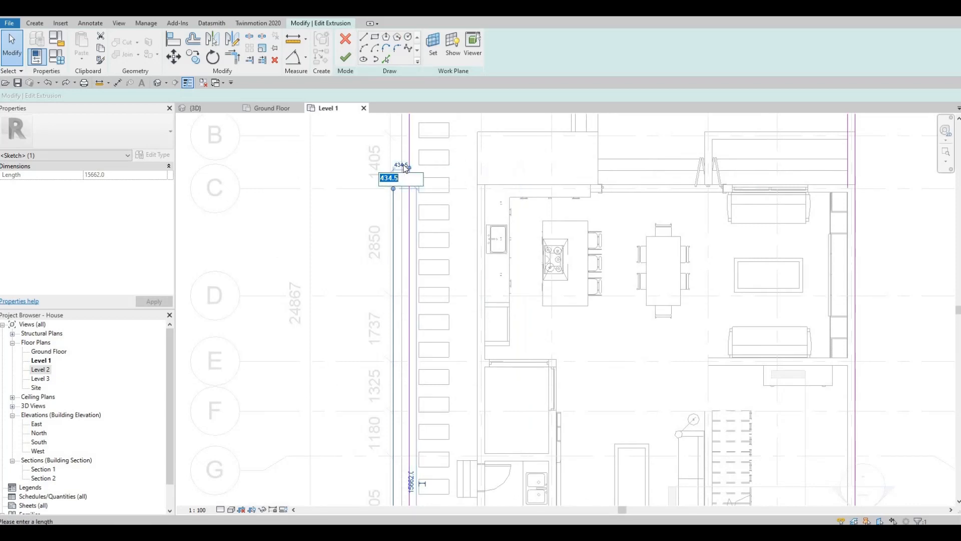
text(300)
key(Return)
key(Escape)
key(Escape)
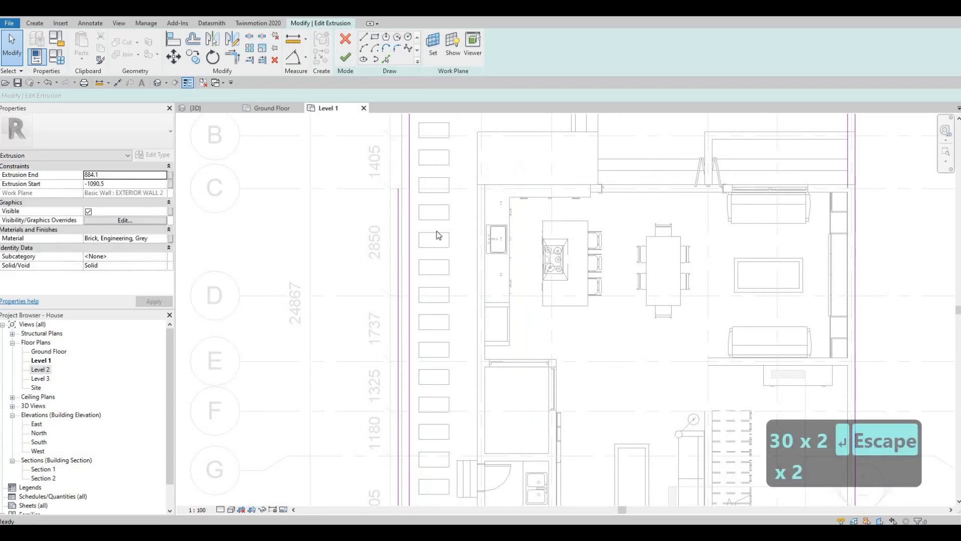
Pick another sketch line along the rear boundary wall's outer face with an offset of 0.
scroll(436, 234, down, 2)
middle_drag(436, 234, 424, 319)
scroll(357, 182, down, 2)
click(386, 59)
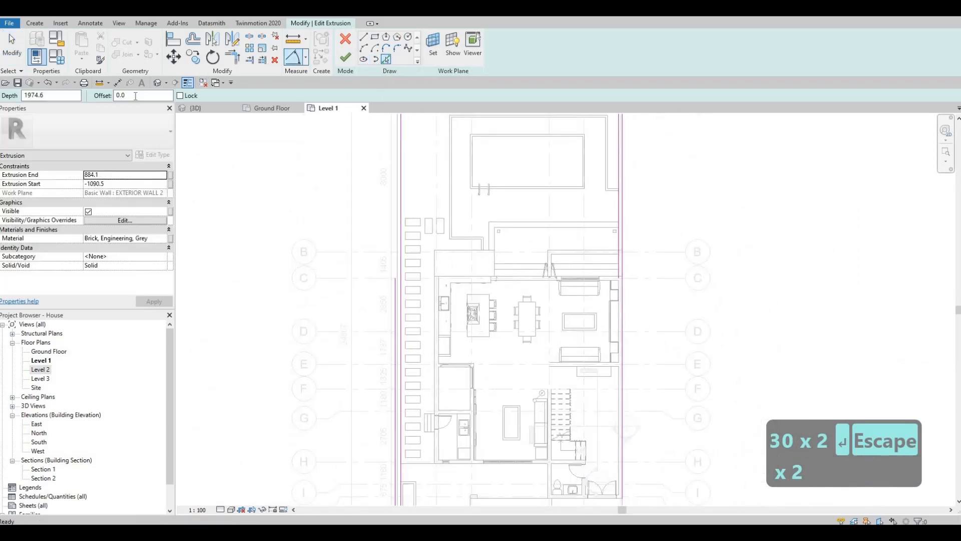
key(Escape)
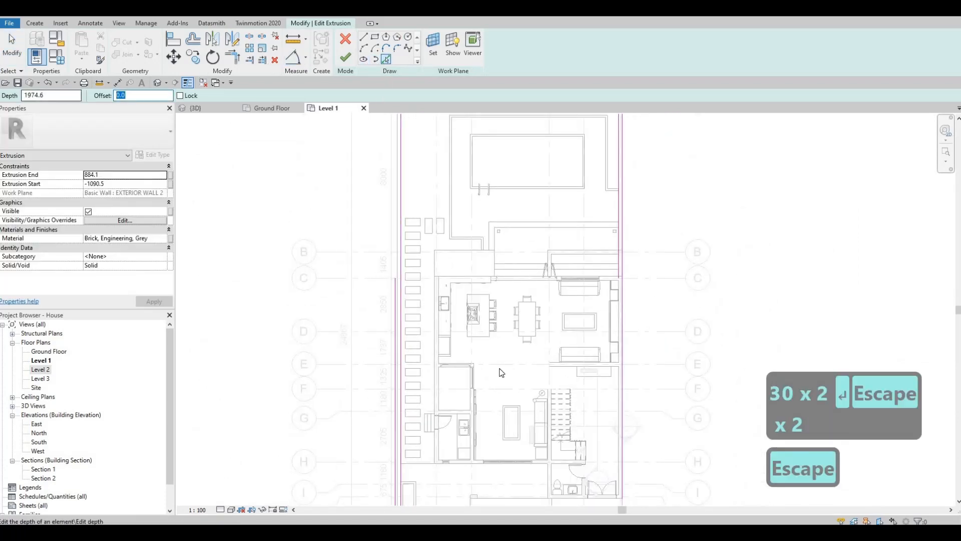
middle_drag(487, 125, 468, 266)
click(533, 240)
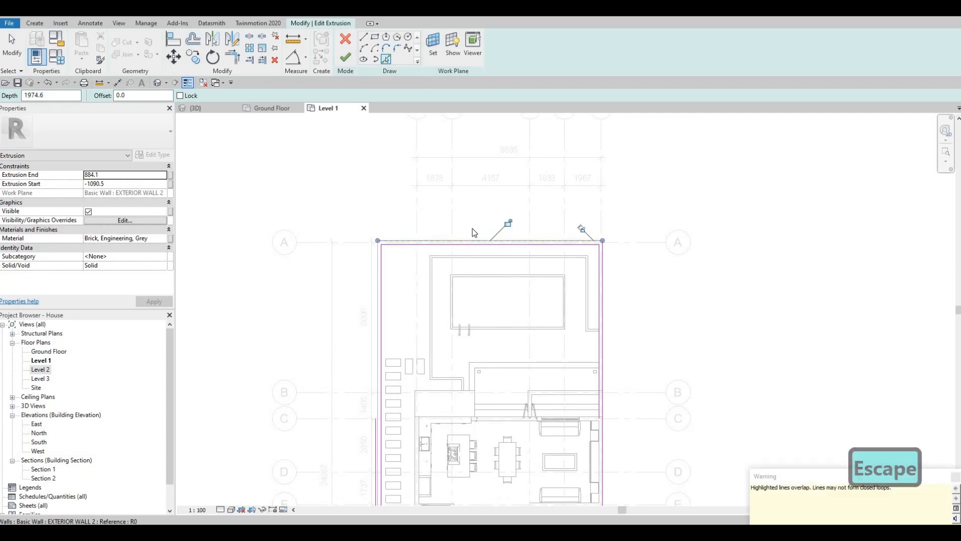
Set the distance between the rear boundary's outer and inner sketch lines to 300.
scroll(466, 243, up, 3)
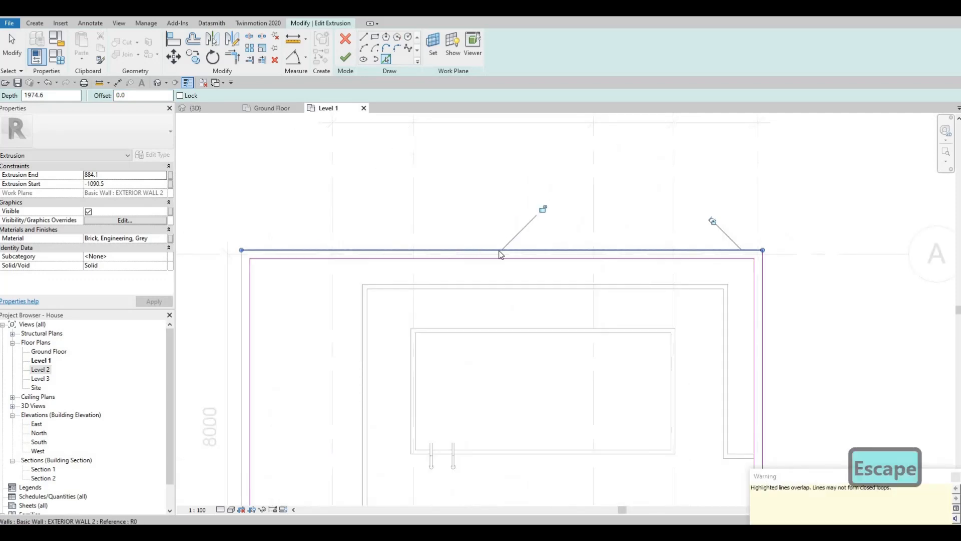
key(shift)
key(shift)
key(shift)
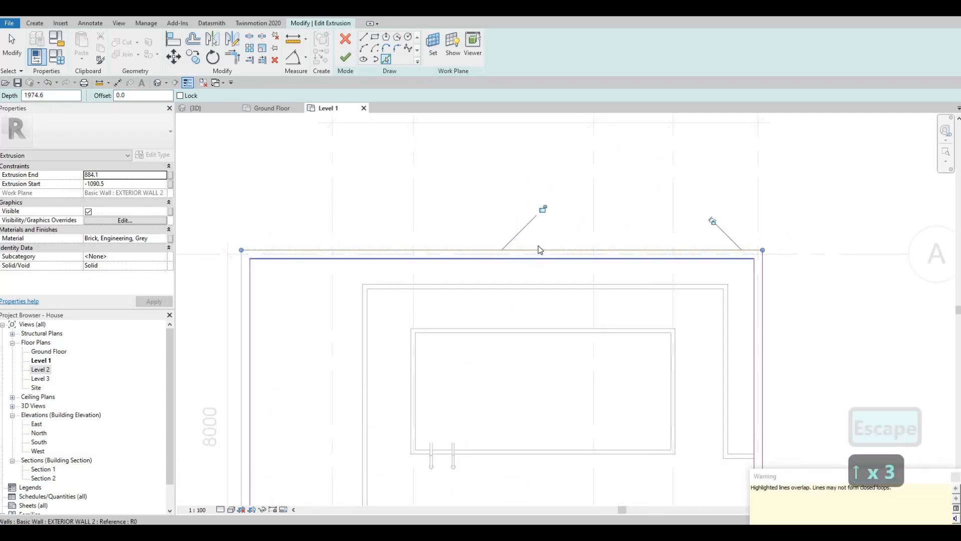
key(Escape)
key(Escape)
click(475, 252)
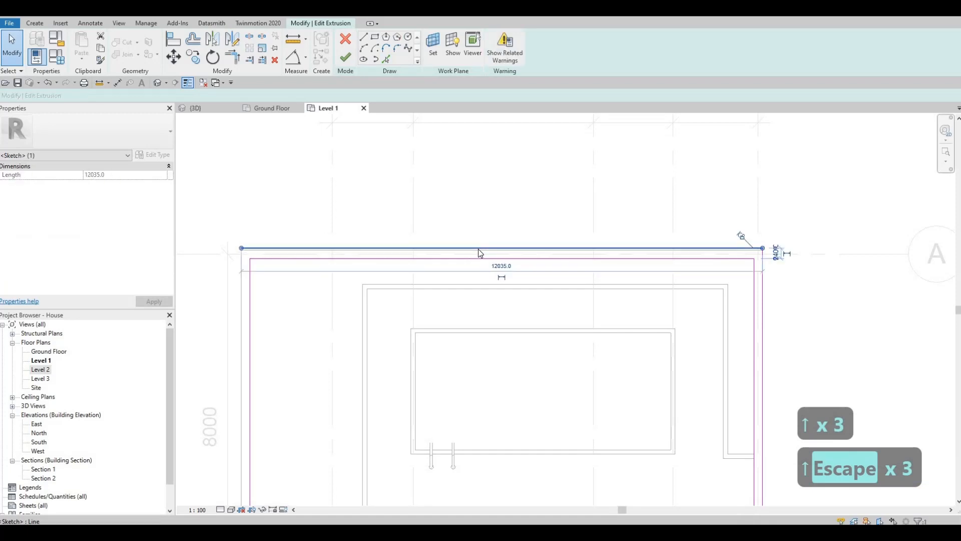
key(Escape)
key(Escape)
click(480, 249)
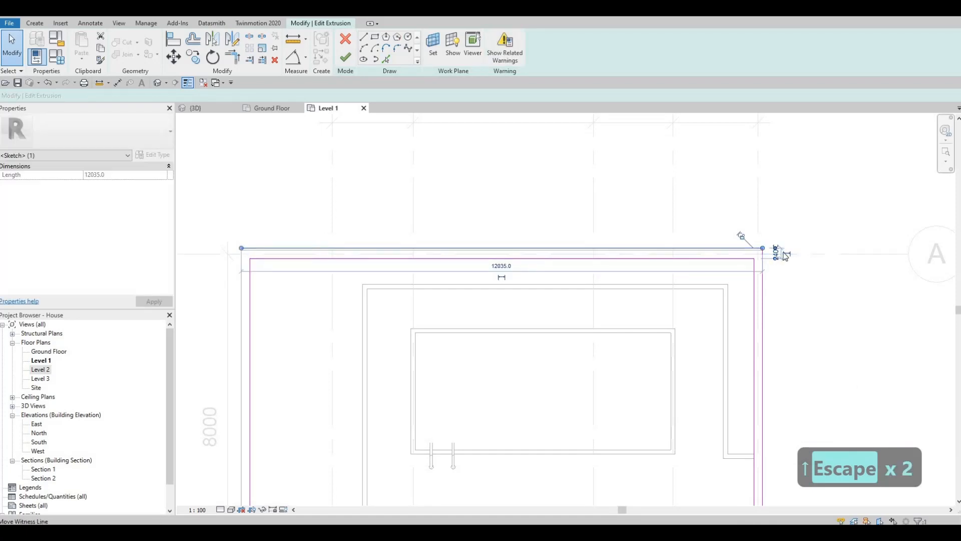
scroll(776, 255, up, 3)
text(300)
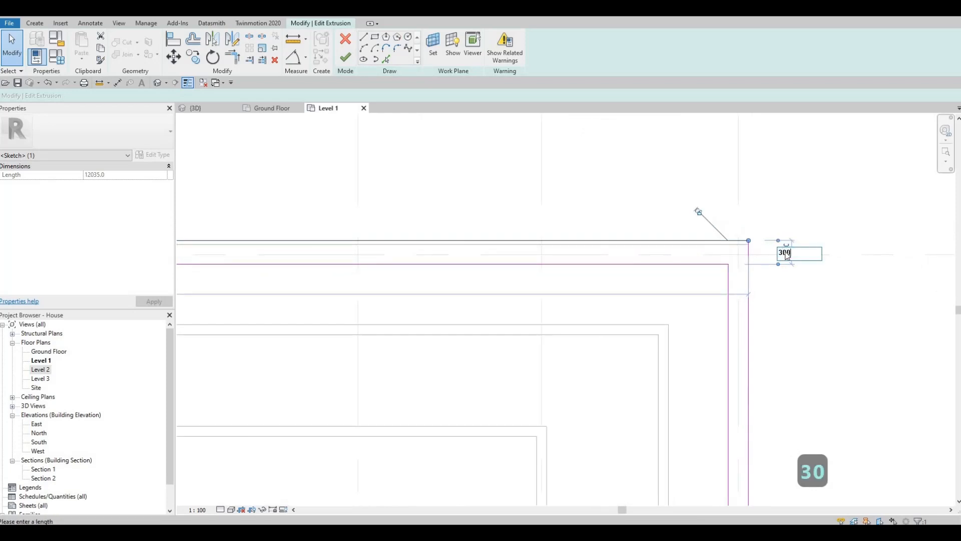
key(Return)
key(Escape)
Move the right boundary's outer sketch line outward to about 1023 beyond the wall.
click(749, 276)
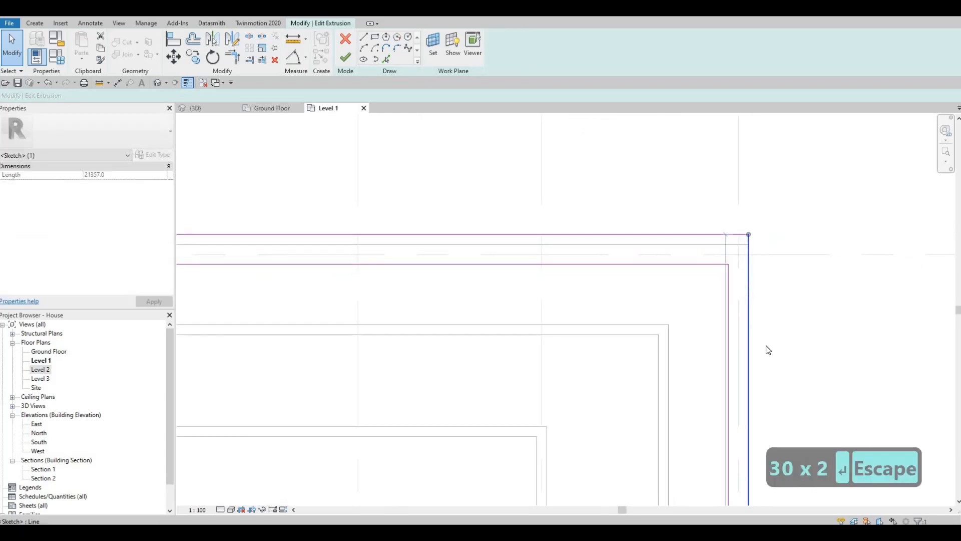
scroll(761, 350, down, 5)
middle_drag(715, 419, 712, 405)
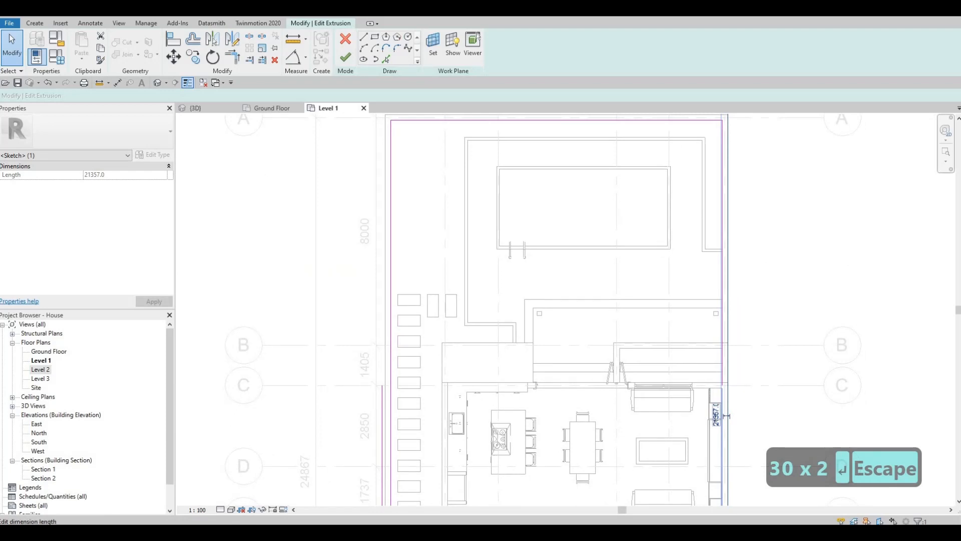
key(Escape)
scroll(737, 353, down, 3)
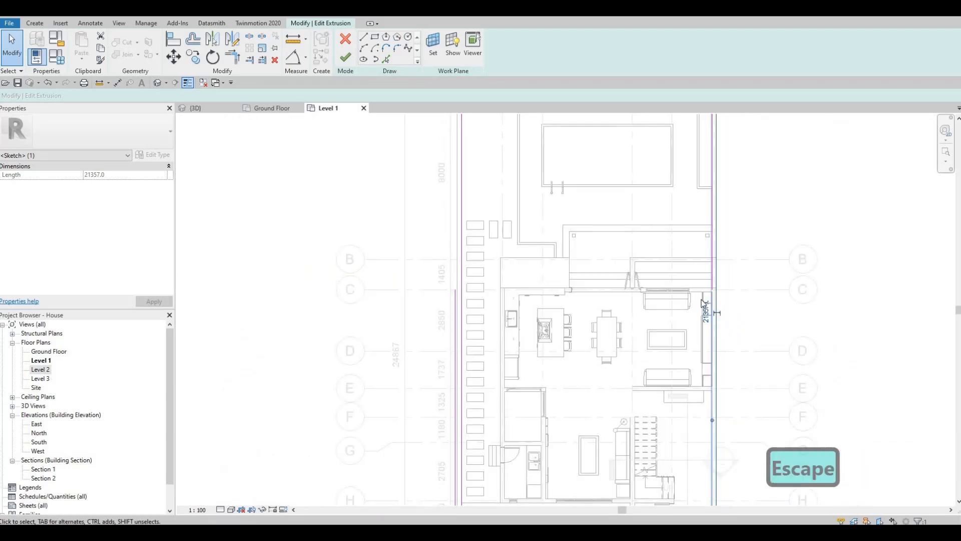
key(Escape)
scroll(701, 315, down, 3)
scroll(702, 316, up, 1)
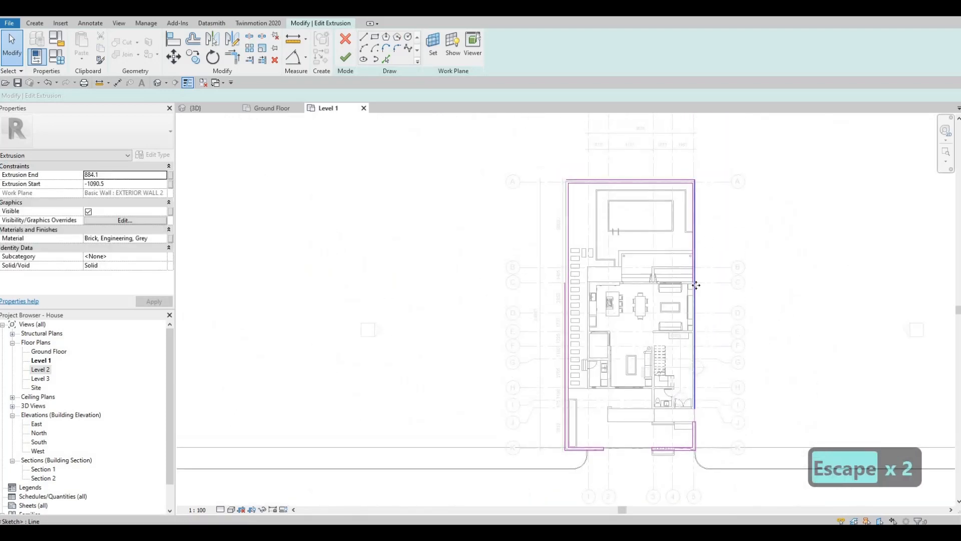
key(Escape)
click(696, 276)
scroll(697, 276, up, 2)
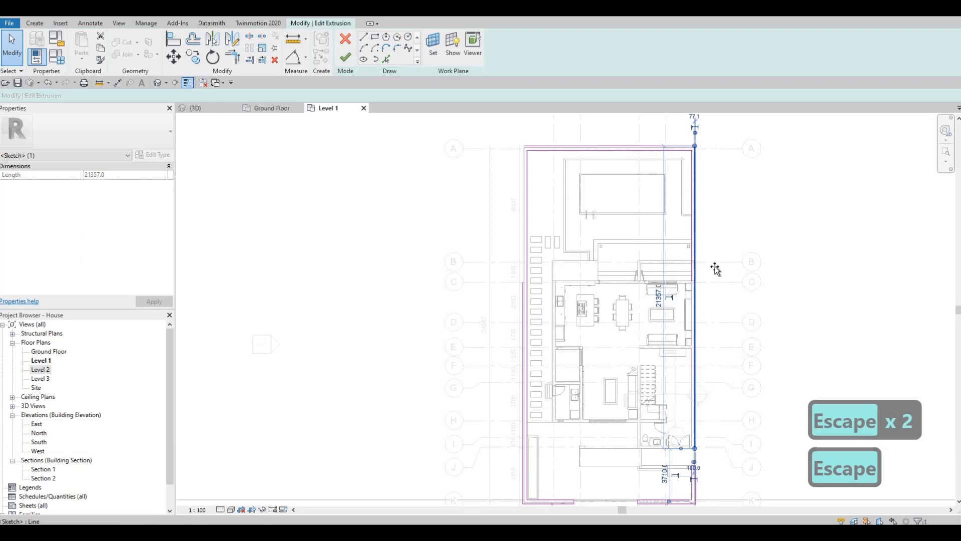
mouse_move(716, 269)
mouse_down()
mouse_move(710, 212)
mouse_move(711, 242)
mouse_up()
middle_drag(702, 137, 701, 176)
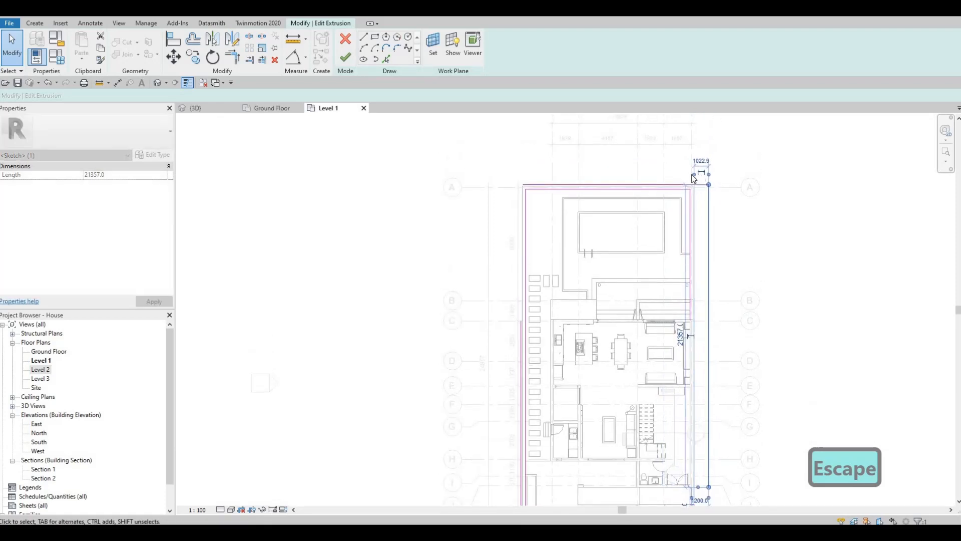
Set the distance between the right boundary's outer and inner sketch lines to 300.
scroll(694, 179, up, 2)
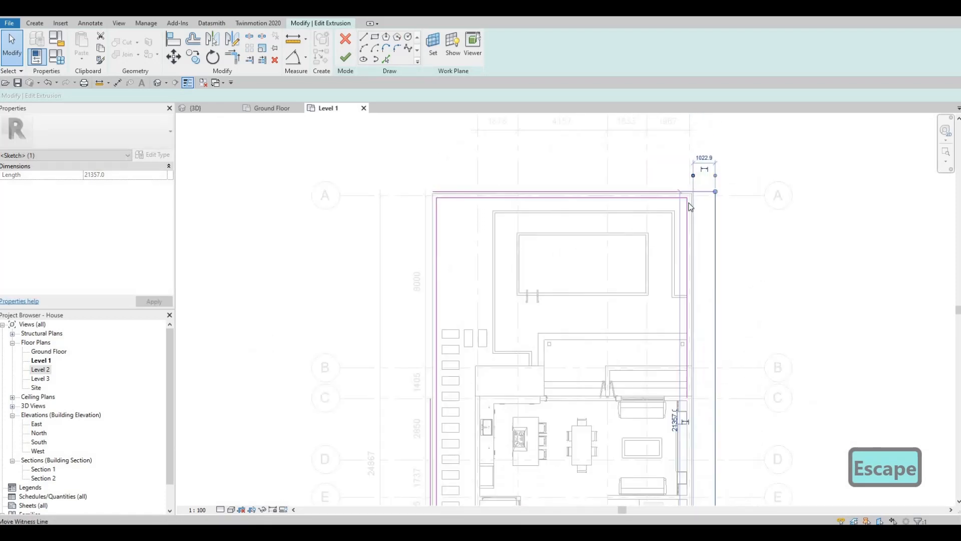
click(703, 157)
text(300)
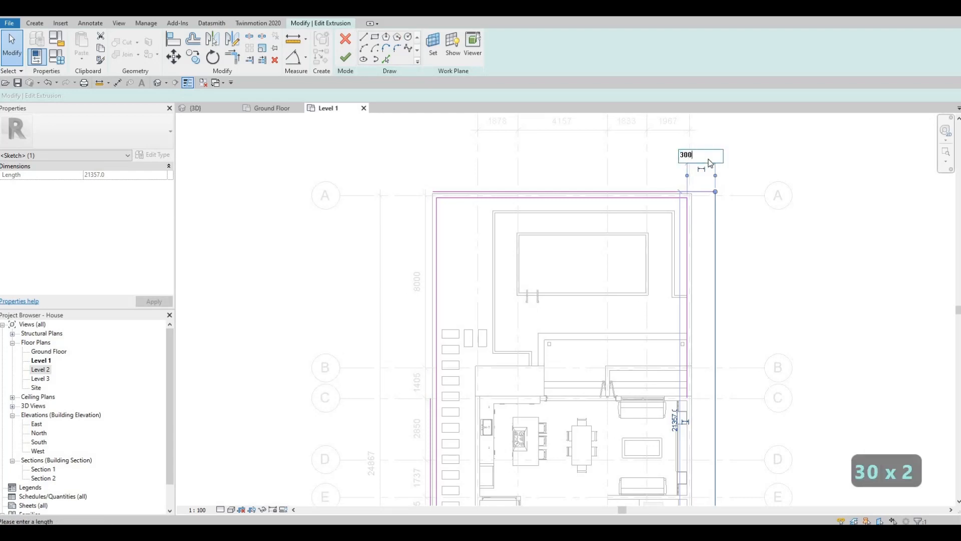
key(Return)
key(Escape)
key(Escape)
middle_drag(695, 389, 696, 298)
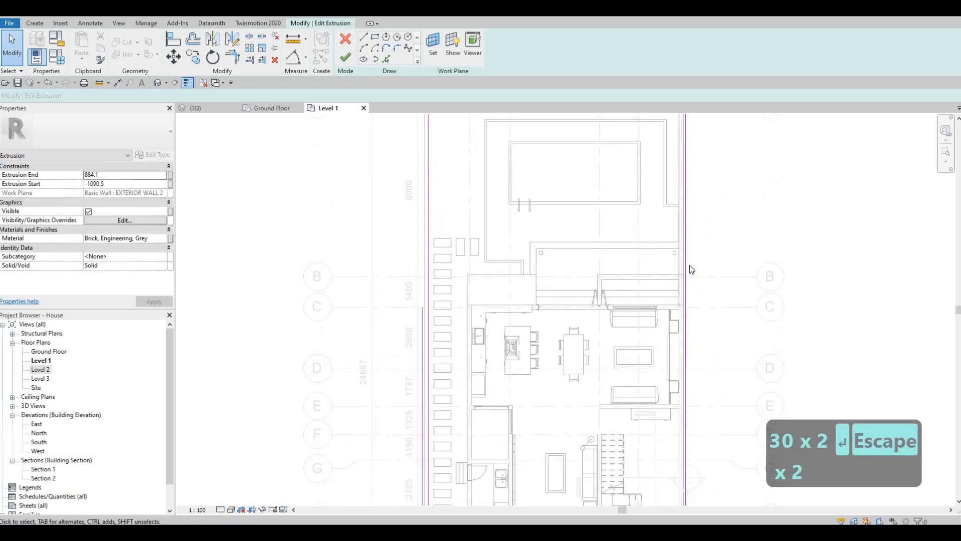
middle_drag(690, 265, 687, 257)
scroll(687, 256, up, 2)
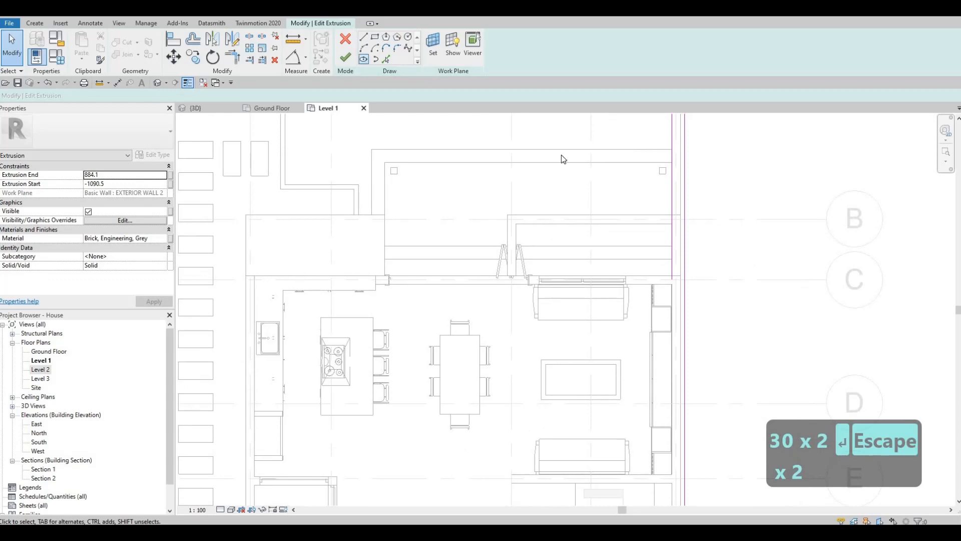
scroll(682, 296, up, 1)
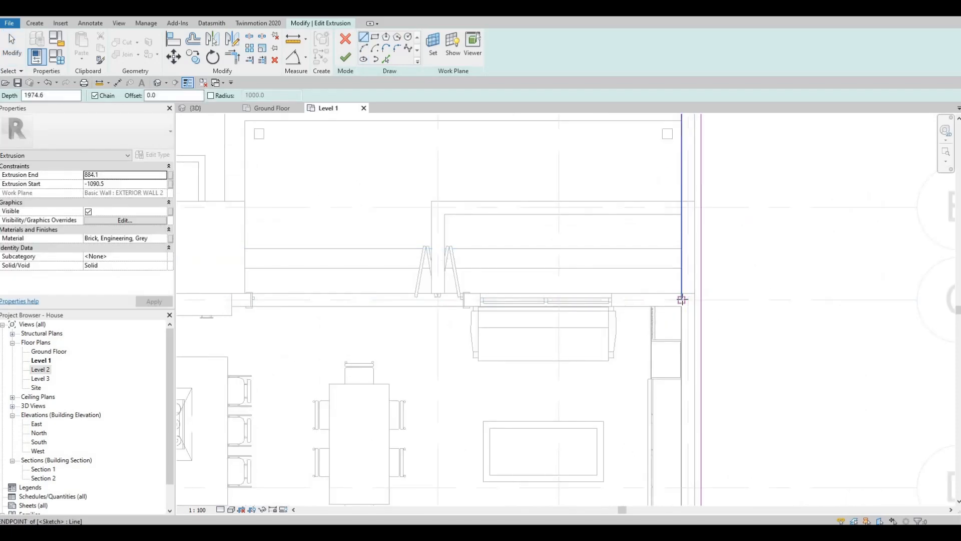
middle_drag(673, 187, 669, 217)
scroll(669, 217, down, 3)
middle_drag(669, 318, 664, 212)
key(Escape)
key(Escape)
key(Escape)
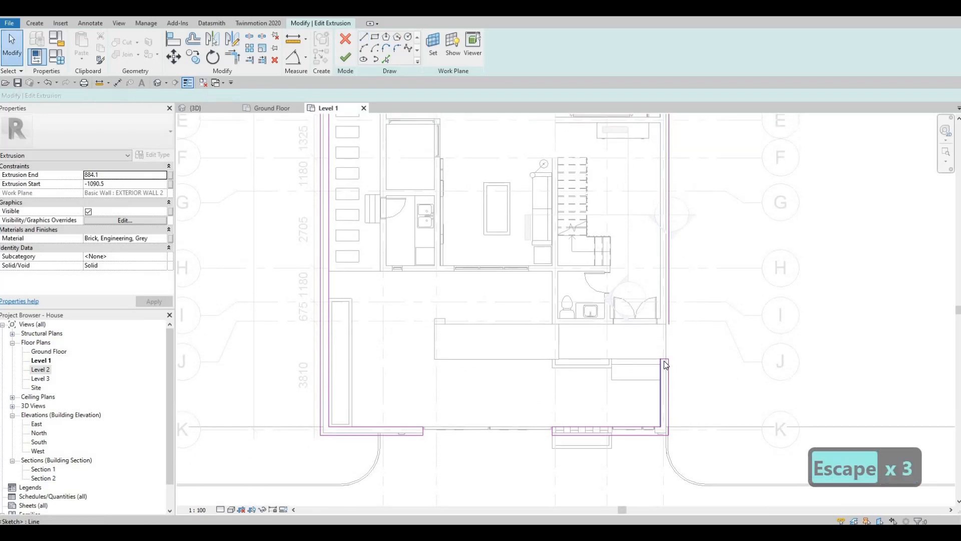
Delete the short inner and outer side lines and the end line of the front-right return in the sketch.
click(660, 392)
key(Escape)
key(Escape)
click(668, 386)
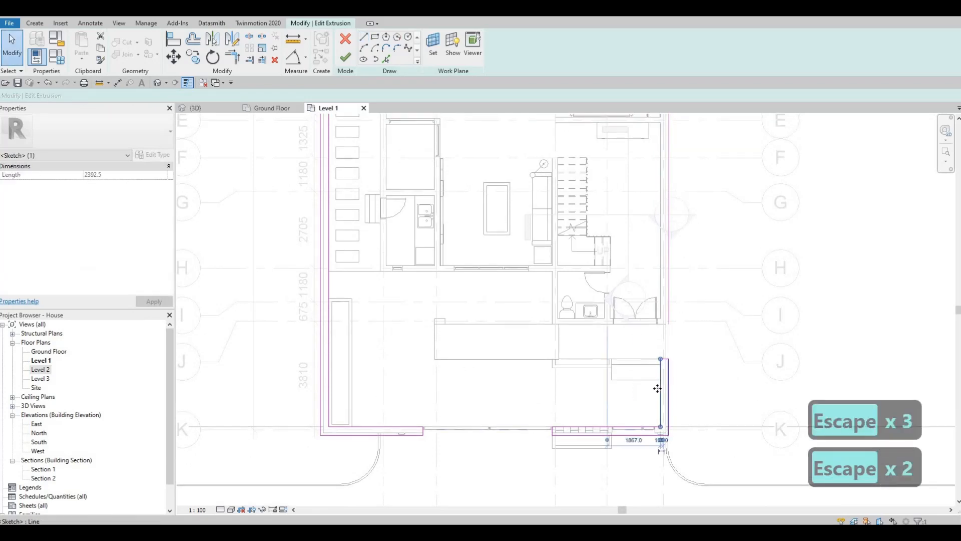
key(Delete)
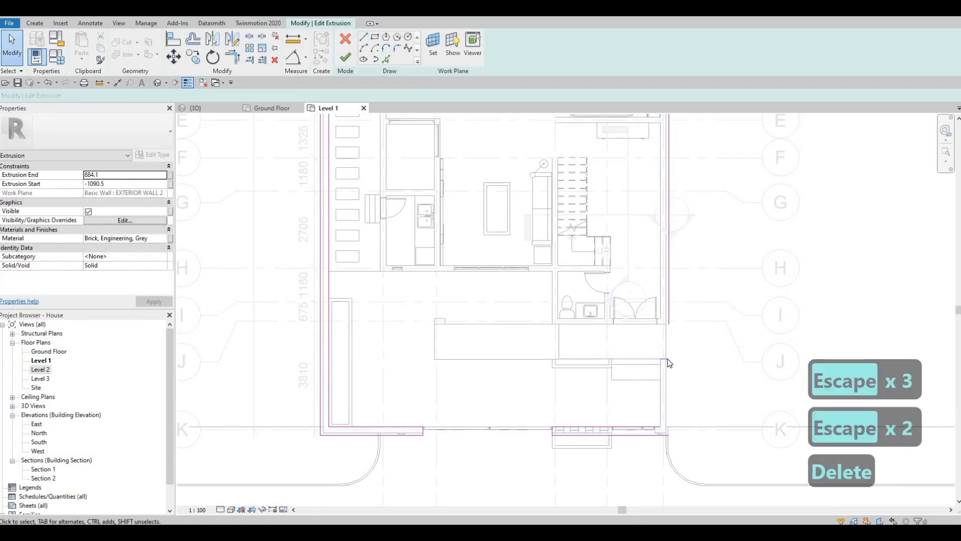
click(668, 360)
key(Delete)
Extend the right boundary's inner and outer sketch lines to meet the front boundary's matching lines with Trim/Extend to Corner.
key(t)
key(r)
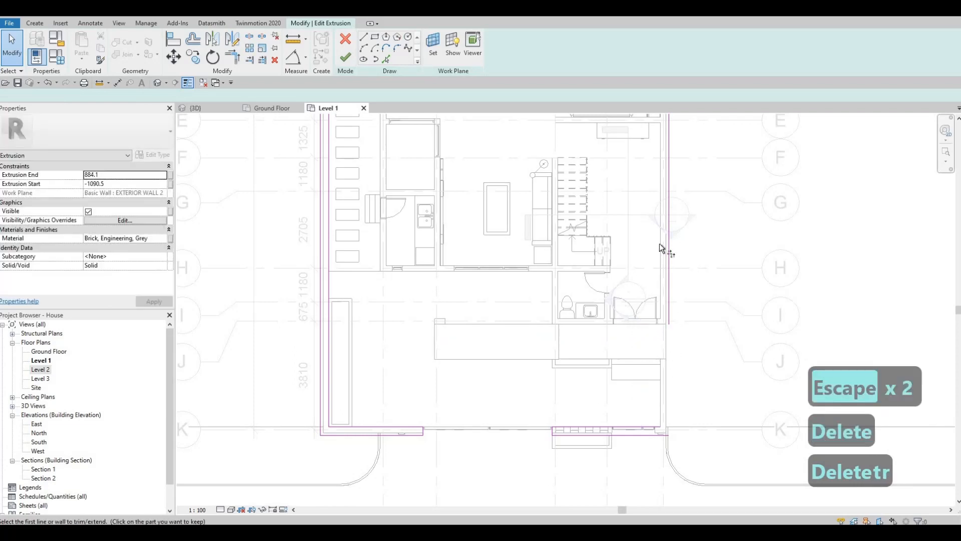
scroll(641, 434, down, 3)
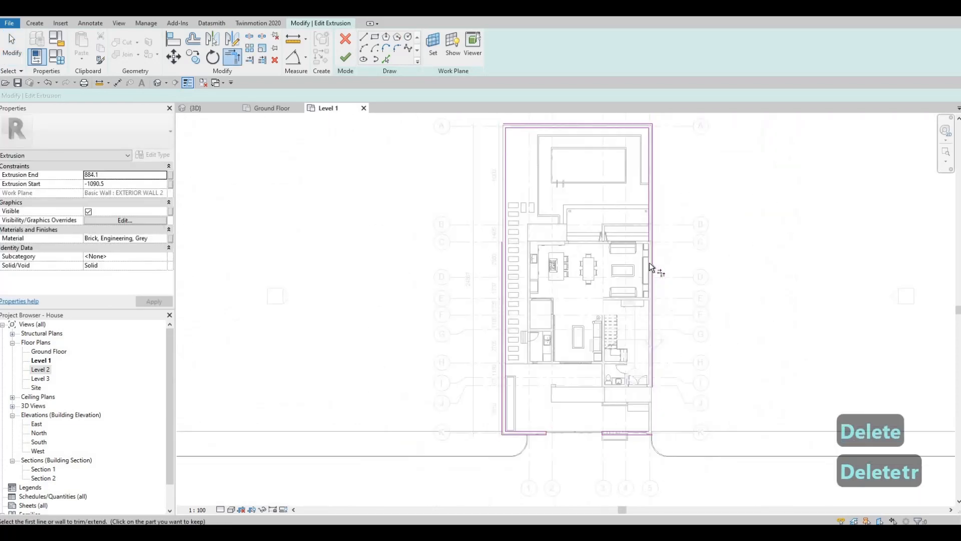
click(649, 235)
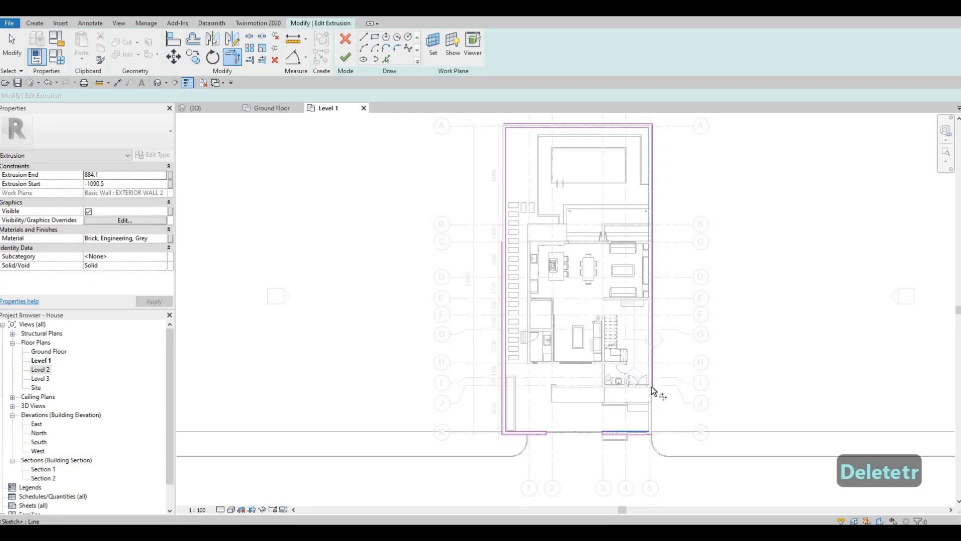
click(653, 376)
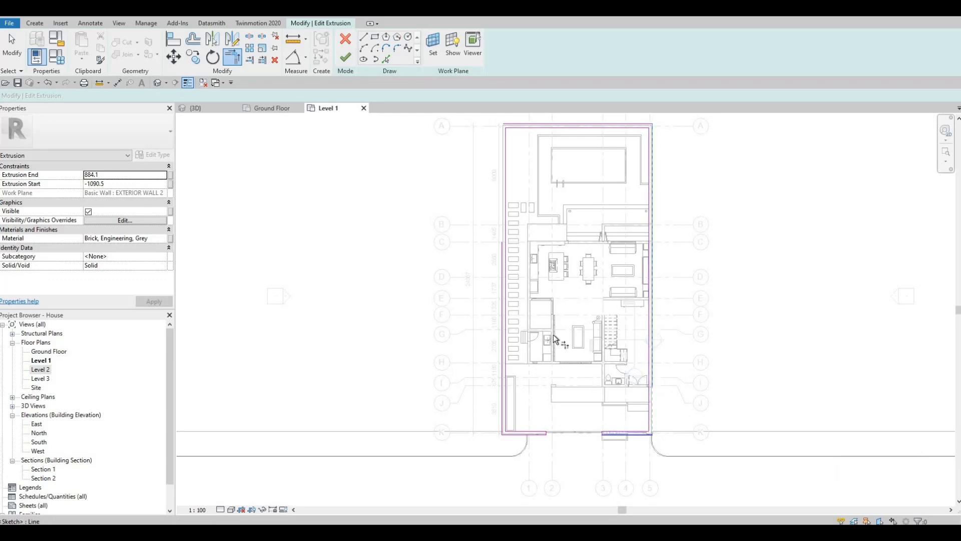
Extend the left boundary's outer sketch line up to the rear boundary's outer line, and try to finish the sketch.
middle_drag(556, 313, 567, 371)
click(513, 316)
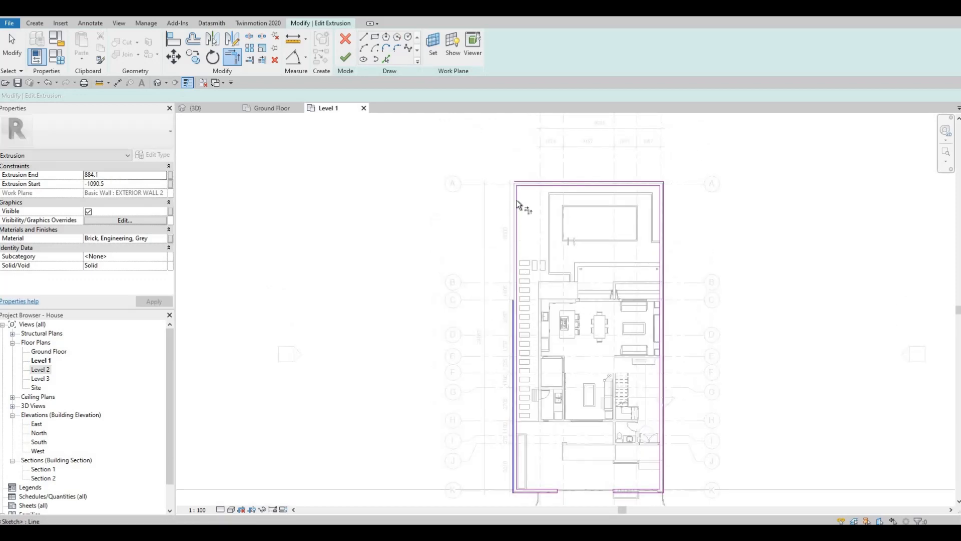
click(523, 184)
key(Escape)
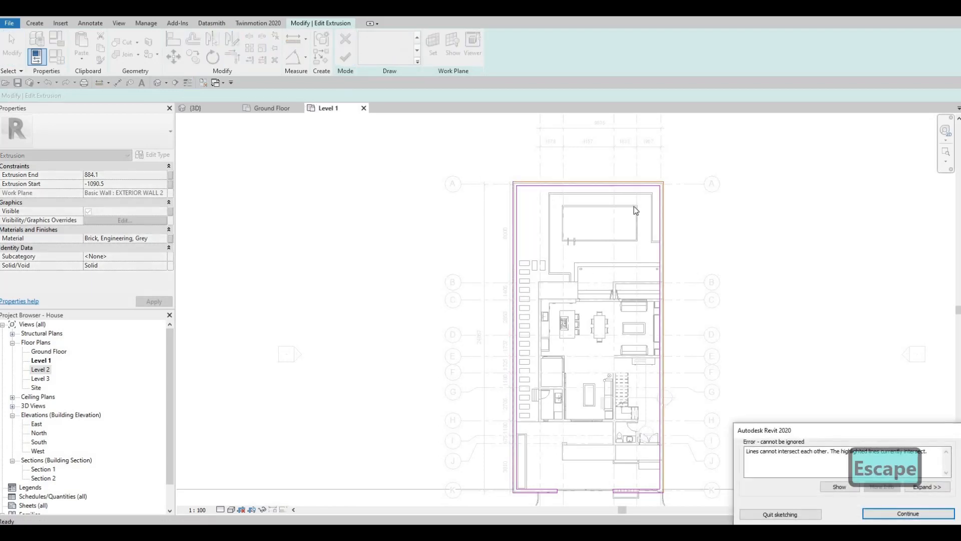
Delete the overlapping outer sketch line along the rear boundary, and try to finish the sketch again.
key(Escape)
click(624, 182)
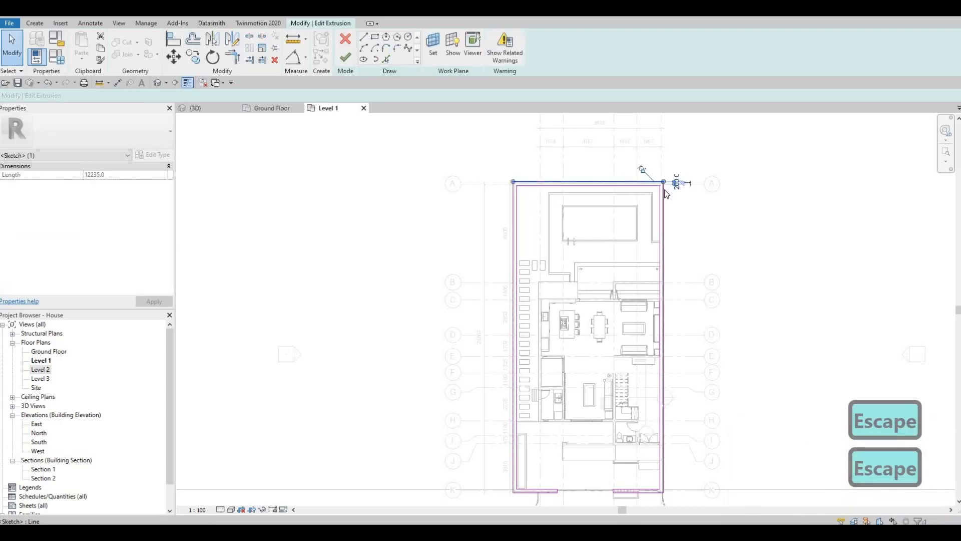
key(Delete)
click(349, 61)
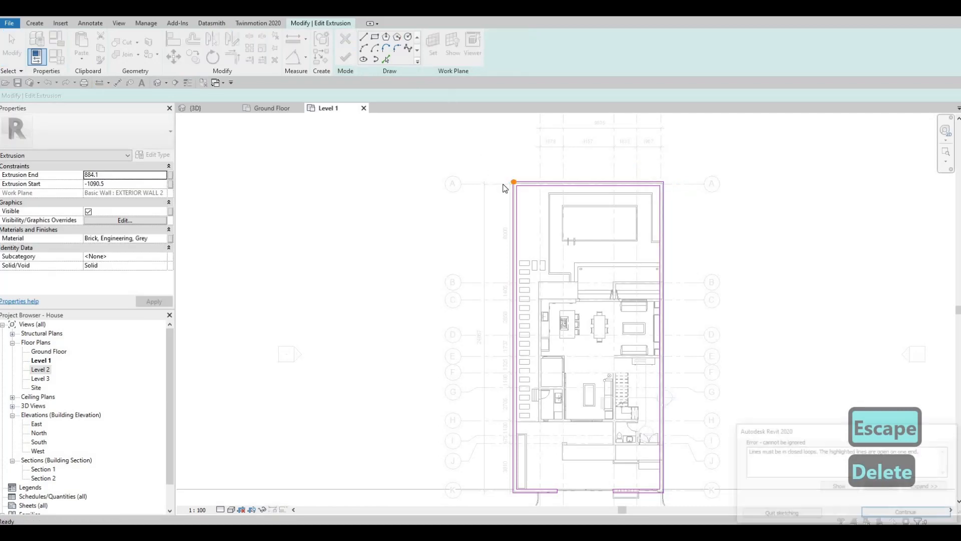
Join the left and rear outer sketch lines at the rear-left corner with Trim/Extend to Corner, and finish the sketch.
key(Escape)
scroll(534, 211, up, 4)
key(t)
key(r)
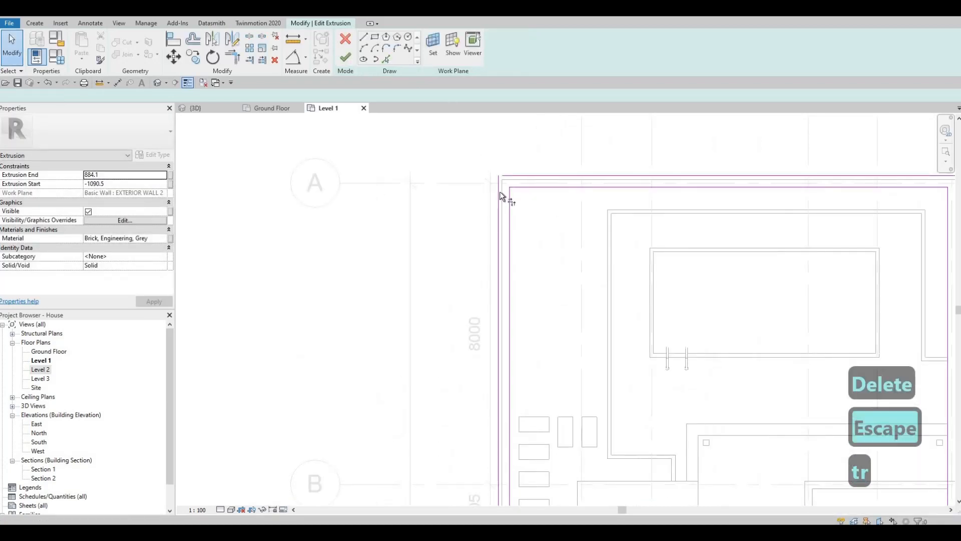
click(499, 192)
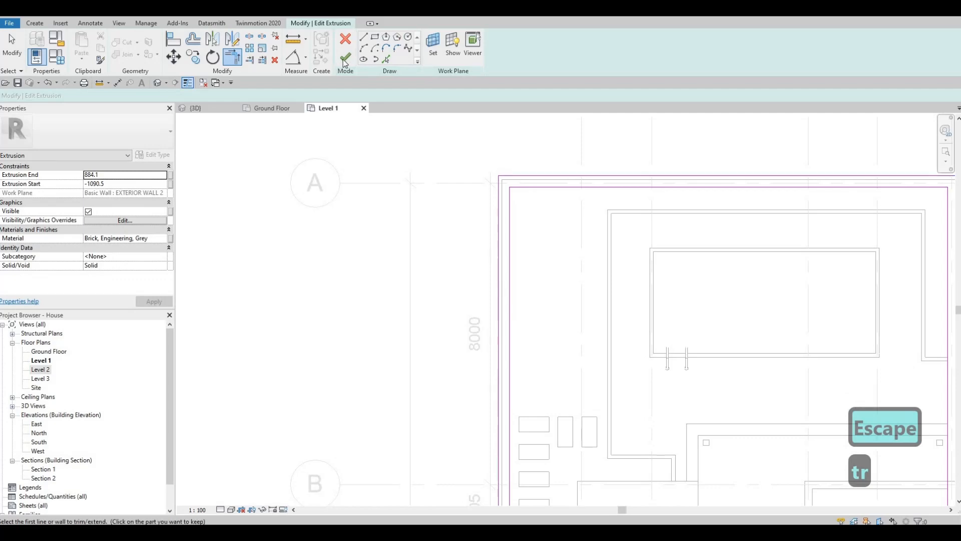
In the 3D view, reduce the boundary extrusion to a start of 0.0 and an end of 191.6.
click(196, 108)
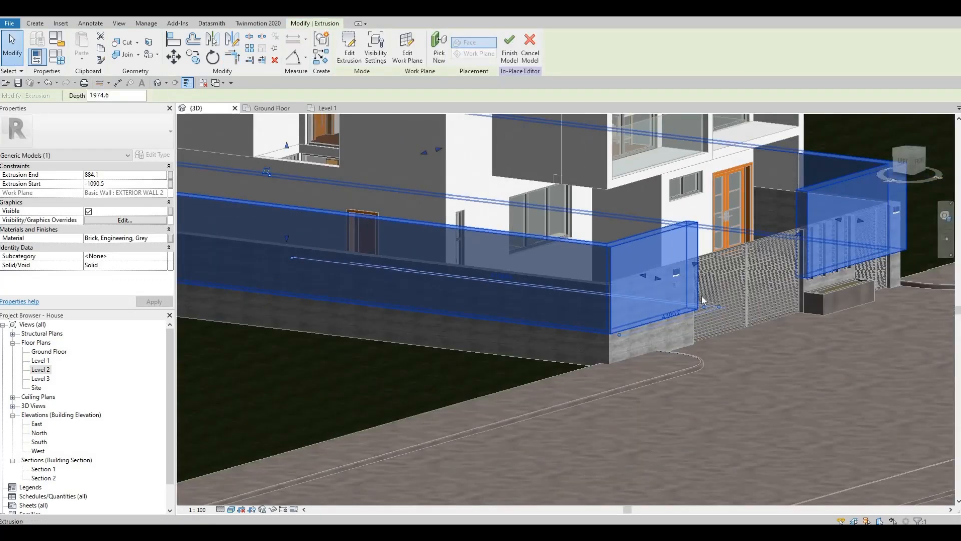
scroll(286, 239, down, 1)
middle_drag(287, 239, 404, 291)
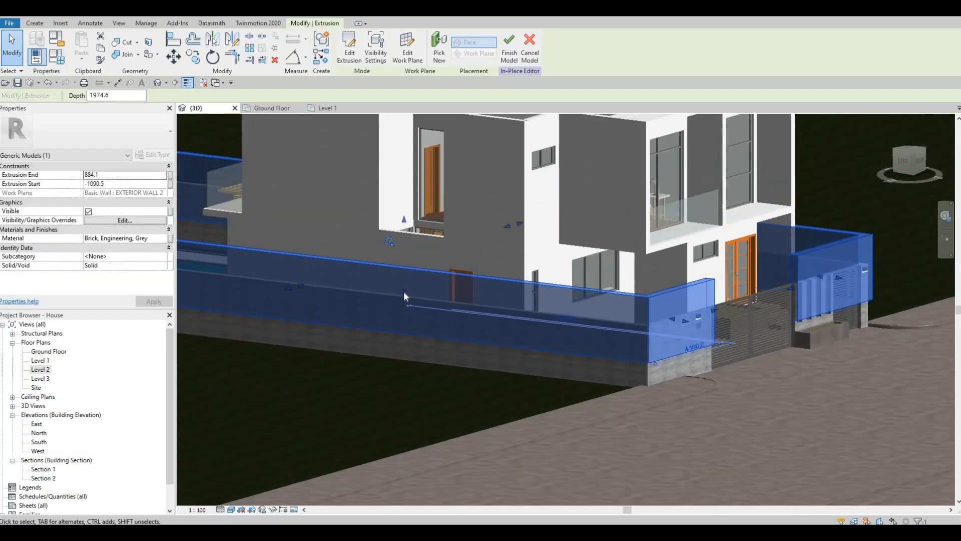
drag(404, 290, 410, 271)
scroll(410, 271, up, 2)
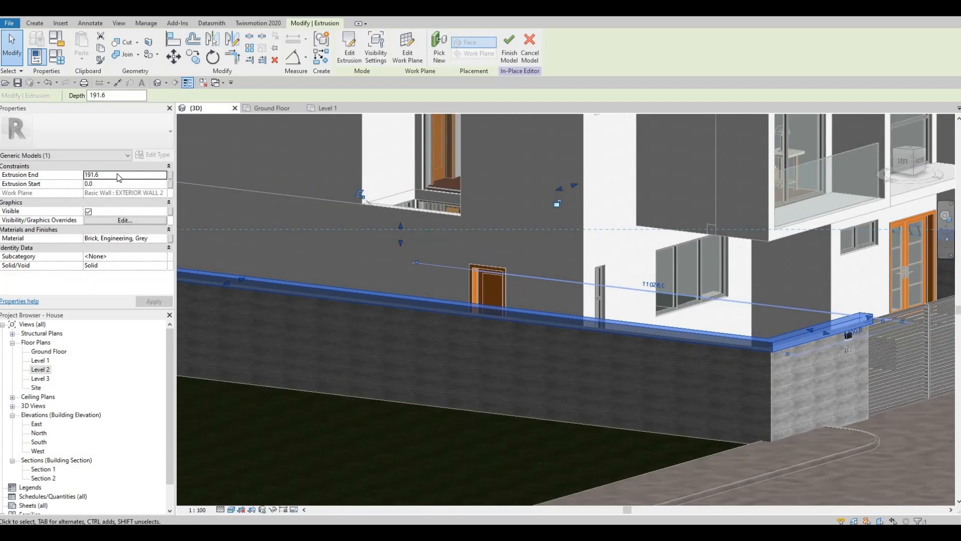
Set the boundary extrusion's Extrusion End to 100 and deselect it.
click(119, 174)
text(1)
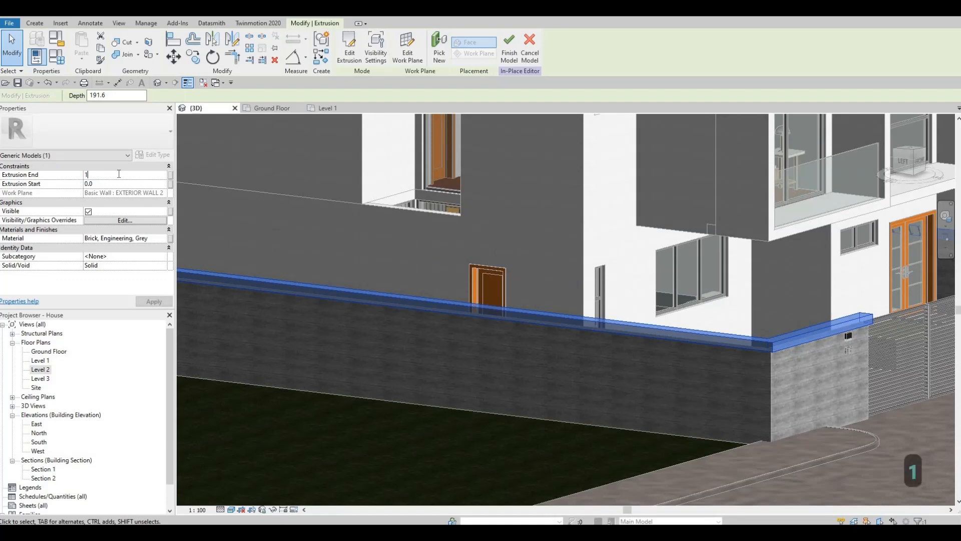
text(00)
click(153, 301)
key(Escape)
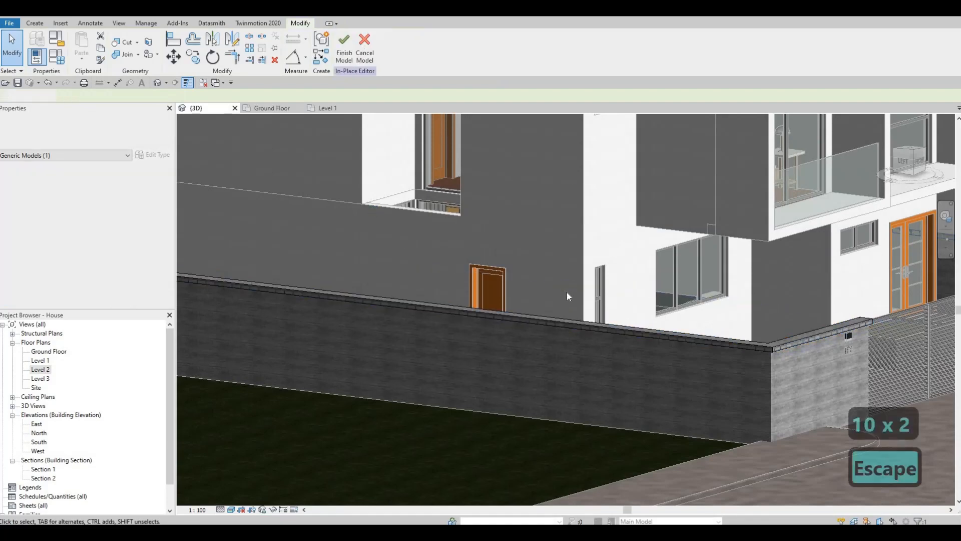
key(Escape)
shift+middle_drag(639, 327, 656, 383)
scroll(651, 385, up, 2)
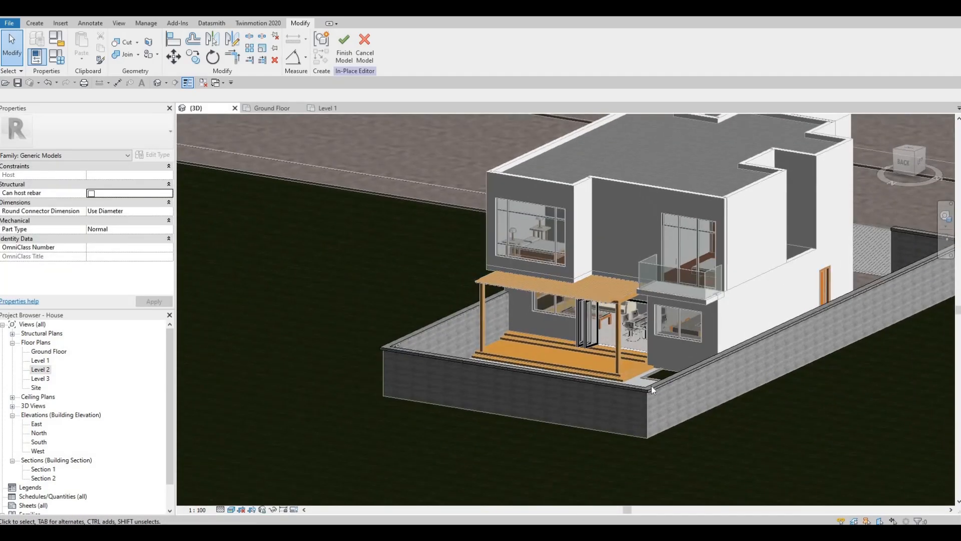
Check the coping around the rear, side and front boundary walls, and finish the in-place model.
shift+middle_drag(554, 385, 637, 393)
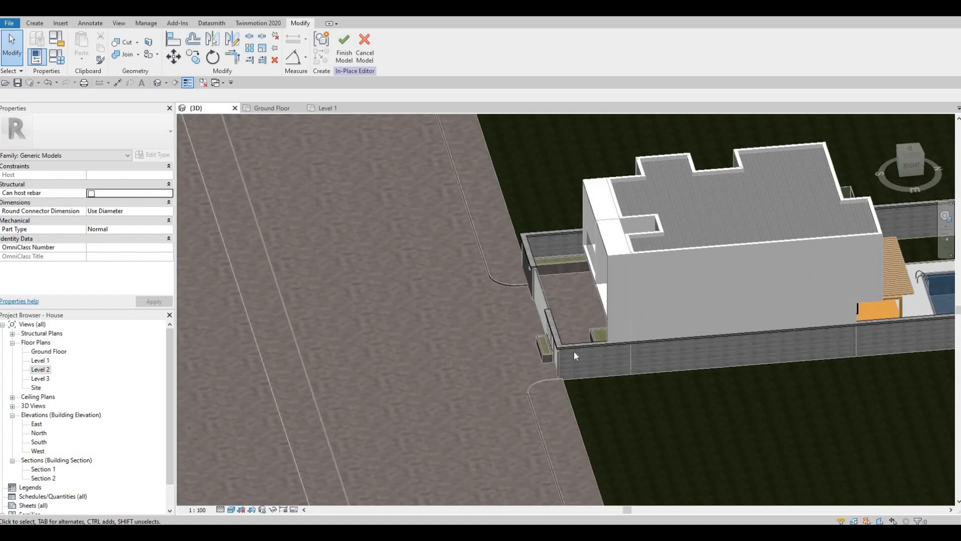
shift+middle_drag(574, 353, 585, 367)
shift+middle_drag(489, 332, 506, 317)
shift+middle_drag(347, 276, 546, 347)
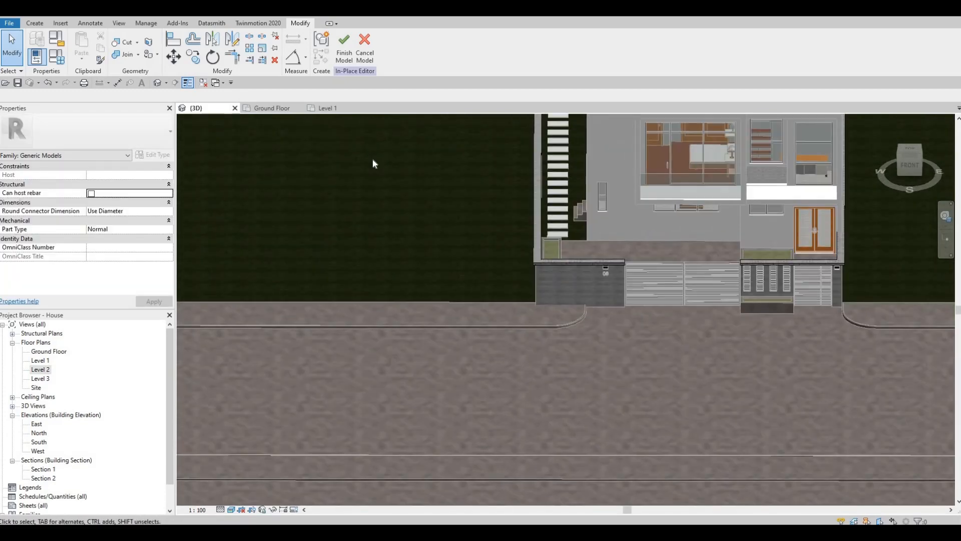
scroll(376, 163, down, 2)
click(344, 48)
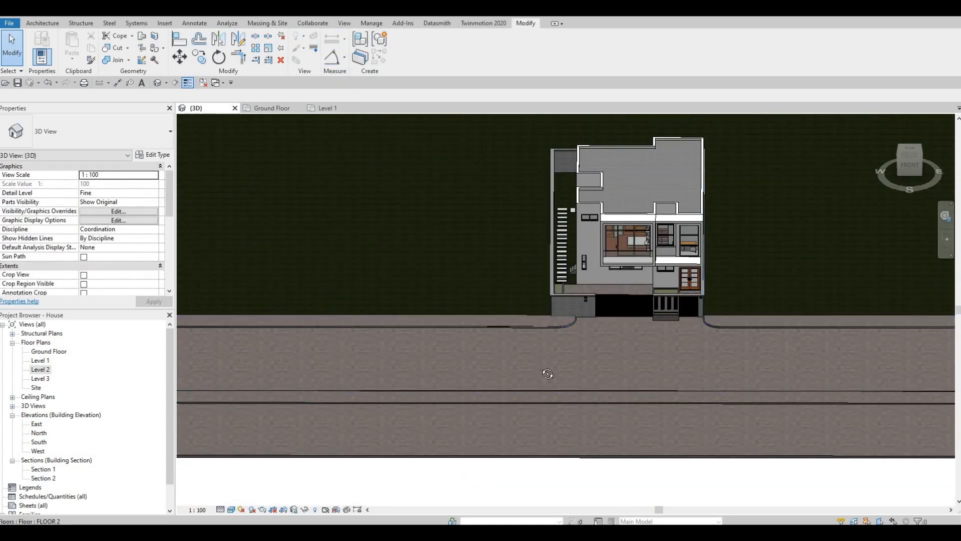
shift+middle_drag(613, 361, 603, 339)
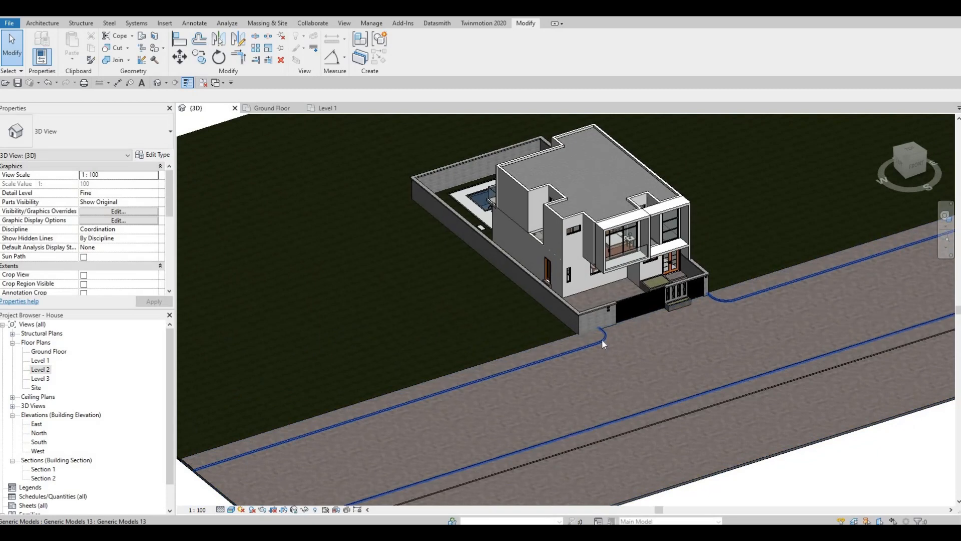
click(602, 339)
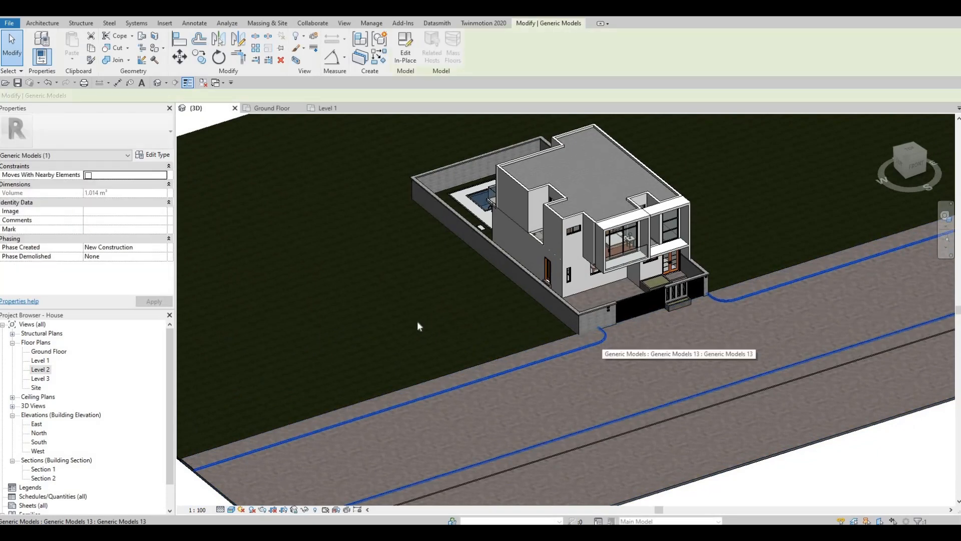
click(406, 55)
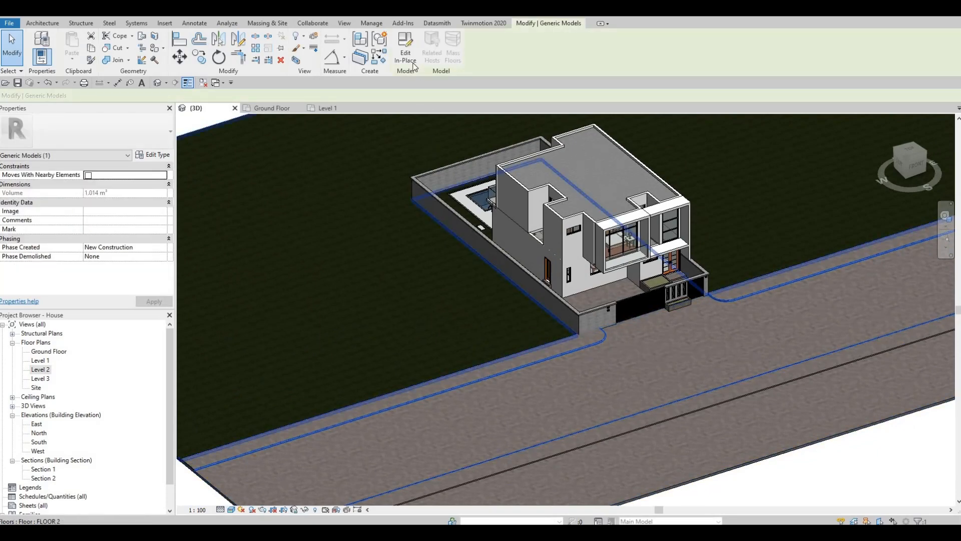
click(568, 350)
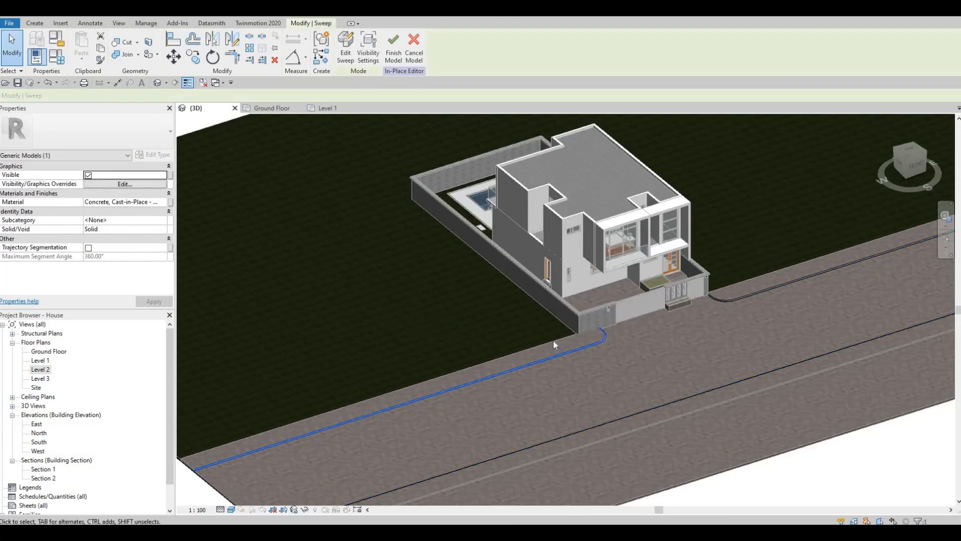
key(Escape)
key(Tab)
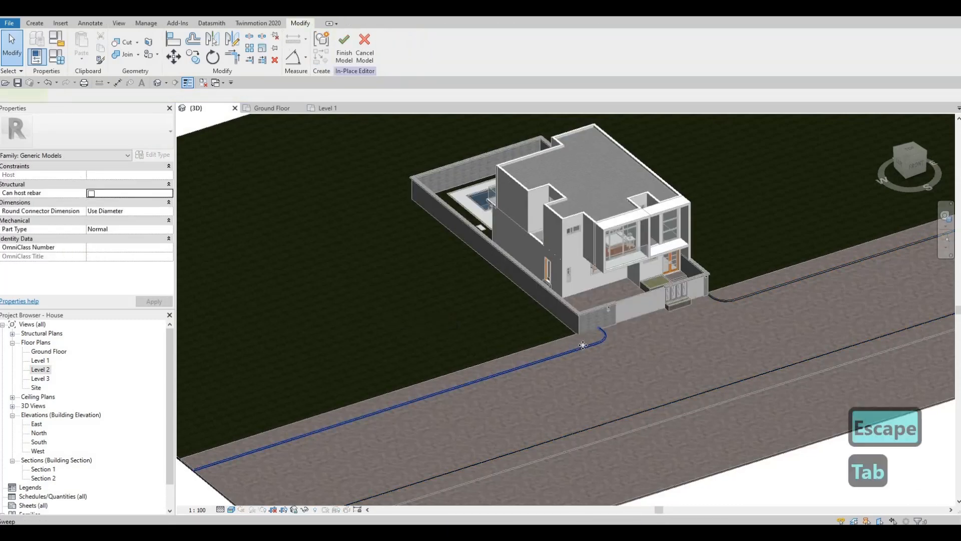
click(566, 345)
key(Escape)
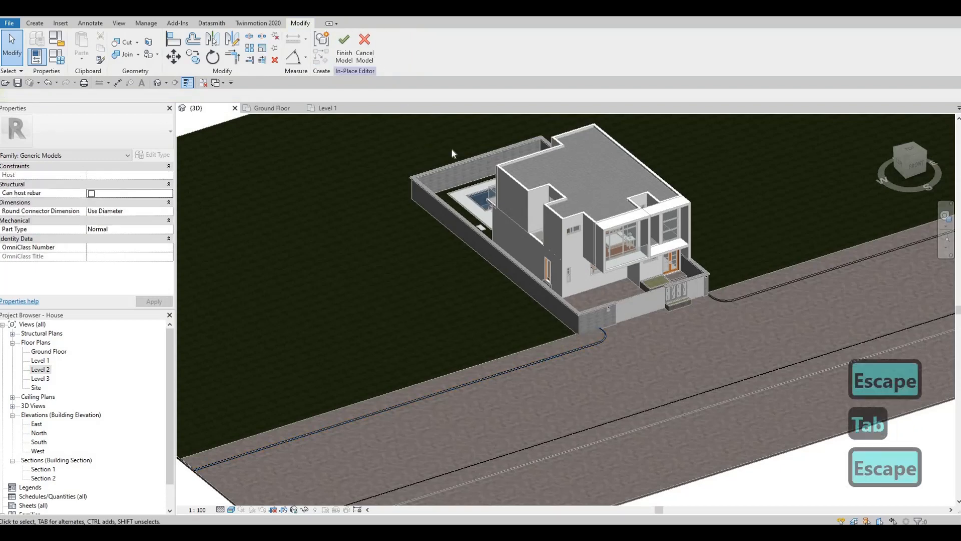
key(Escape)
Edit the pavement floor's boundary in the Ground Floor plan and move its left rounded corner toward the gate end of the front wall.
click(567, 344)
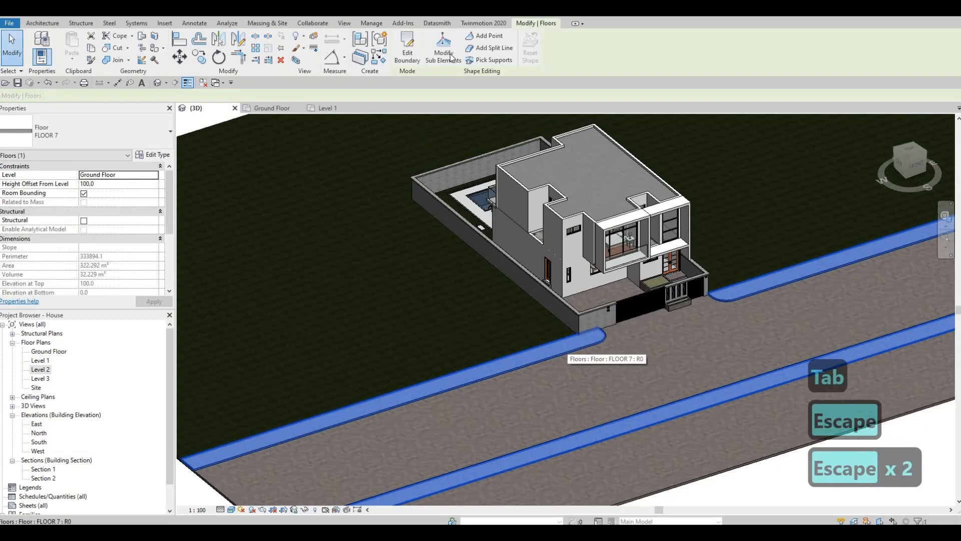
click(407, 50)
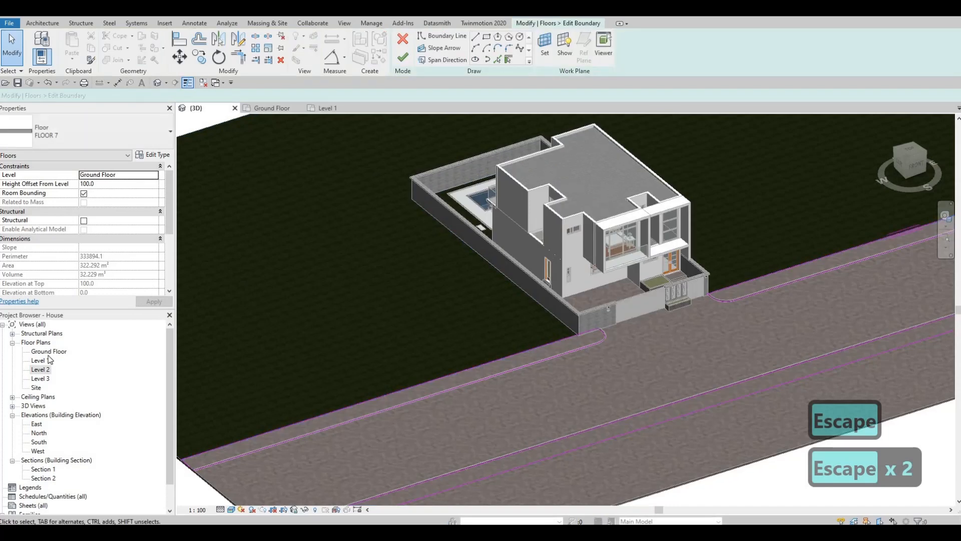
double_click(49, 351)
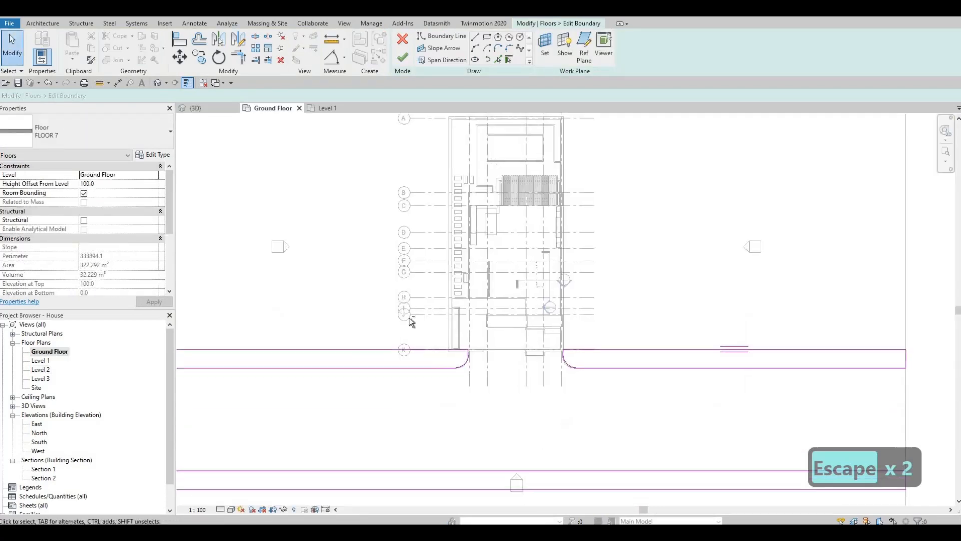
scroll(461, 355, up, 4)
drag(390, 309, 511, 411)
scroll(484, 349, up, 2)
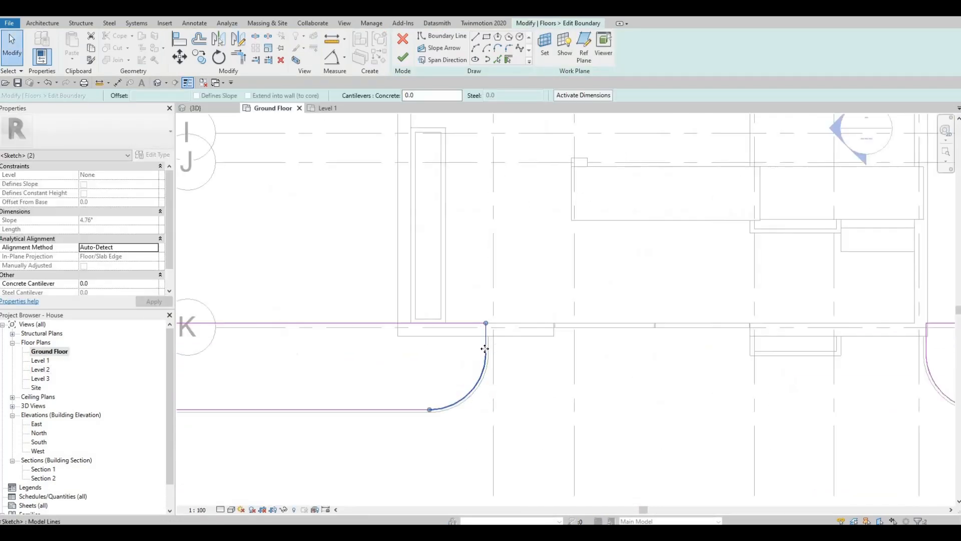
drag(535, 352, 543, 350)
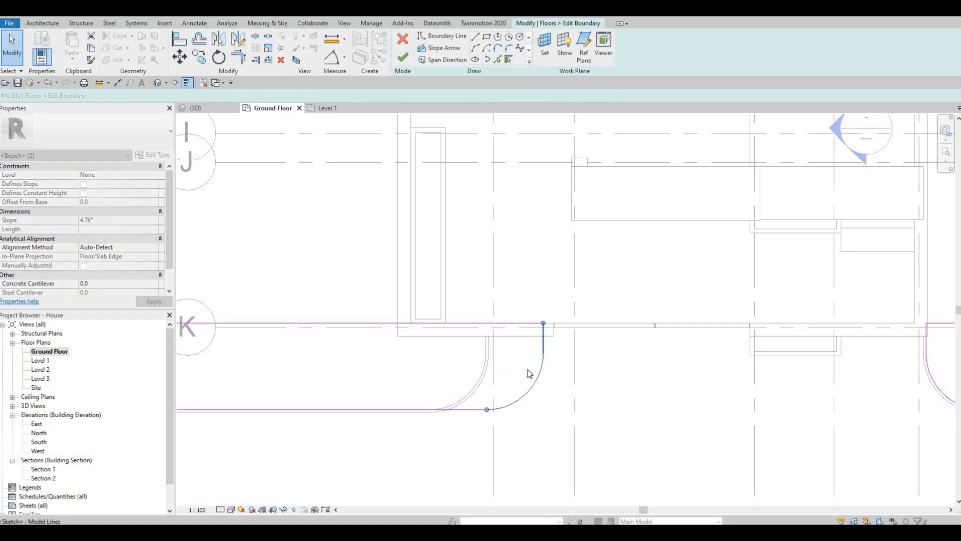
Try placing the left pavement's rounded corner farther from the gate, in line with the planter's edge.
scroll(536, 355, down, 4)
scroll(546, 350, up, 2)
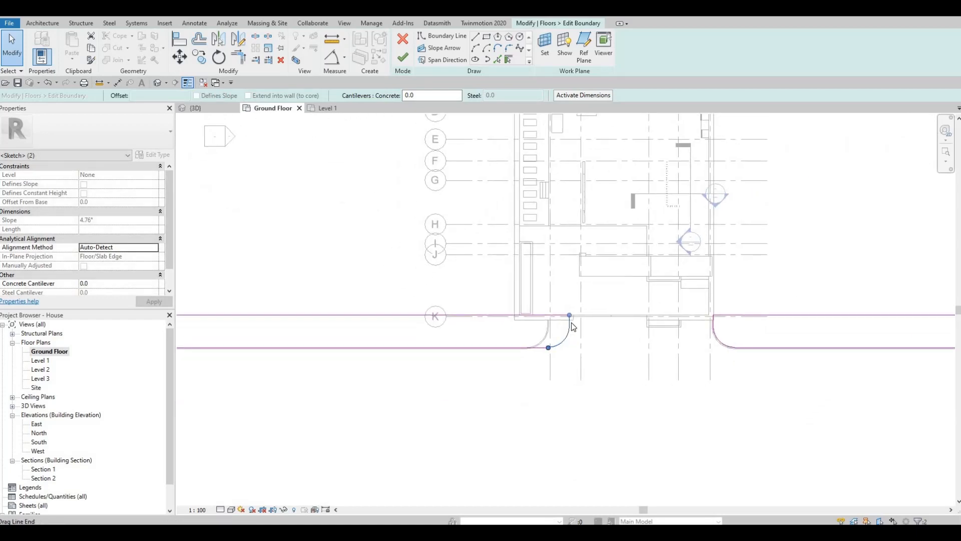
drag(568, 308, 523, 310)
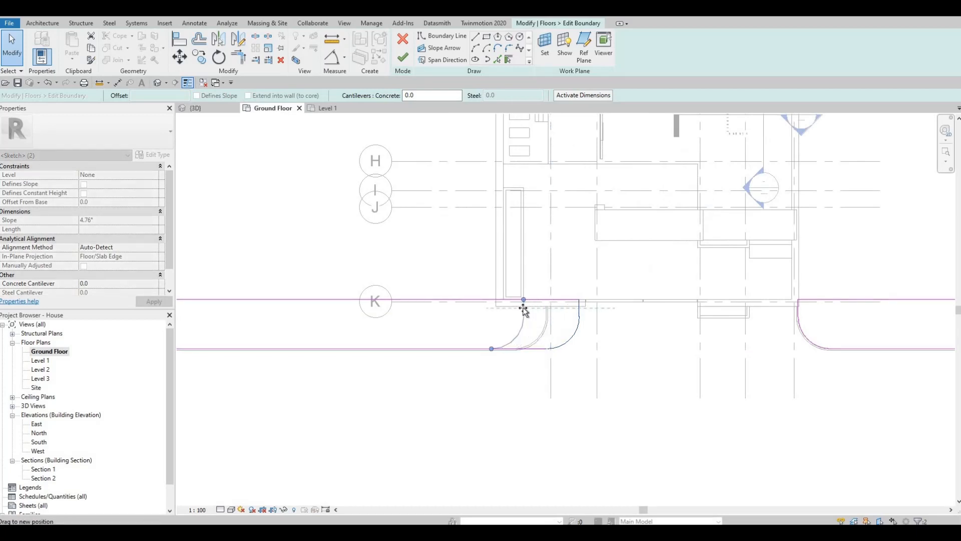
drag(568, 310, 584, 307)
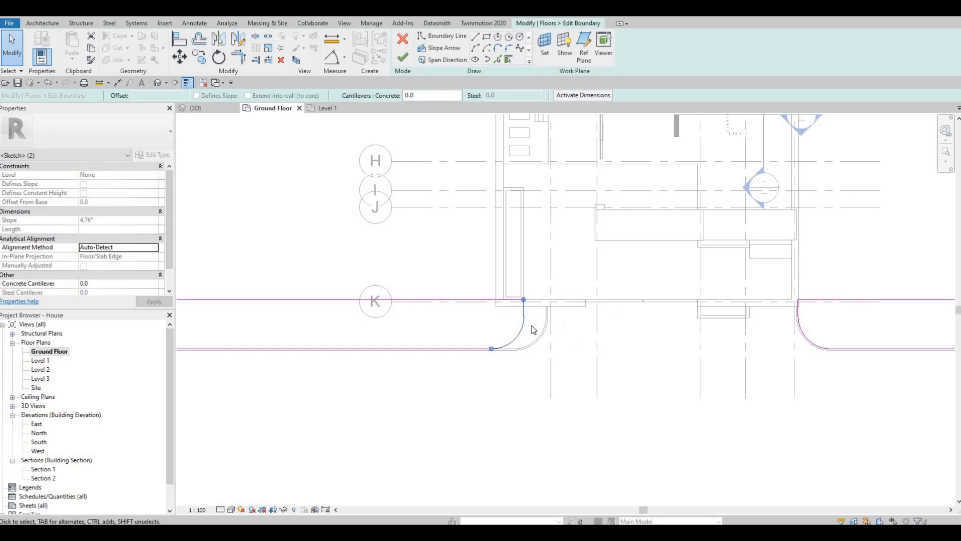
Shift the left pavement's rounded corner back to just short of the front wall's gate end, and finish the floor boundary.
drag(522, 315, 574, 319)
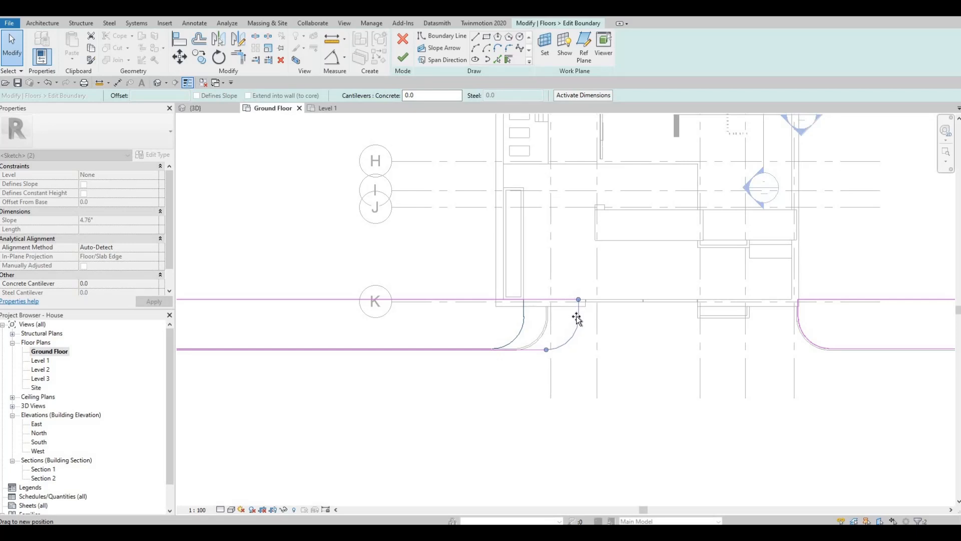
key(Escape)
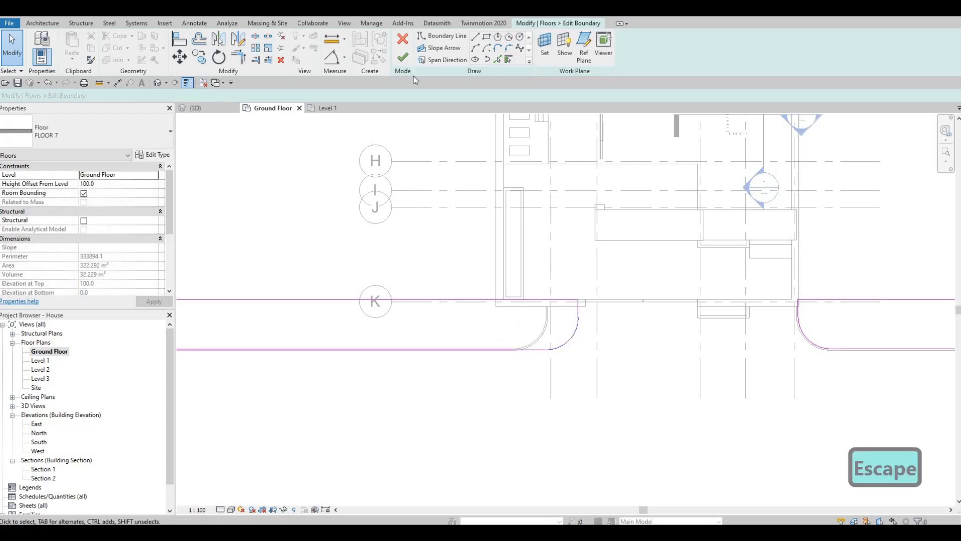
click(402, 56)
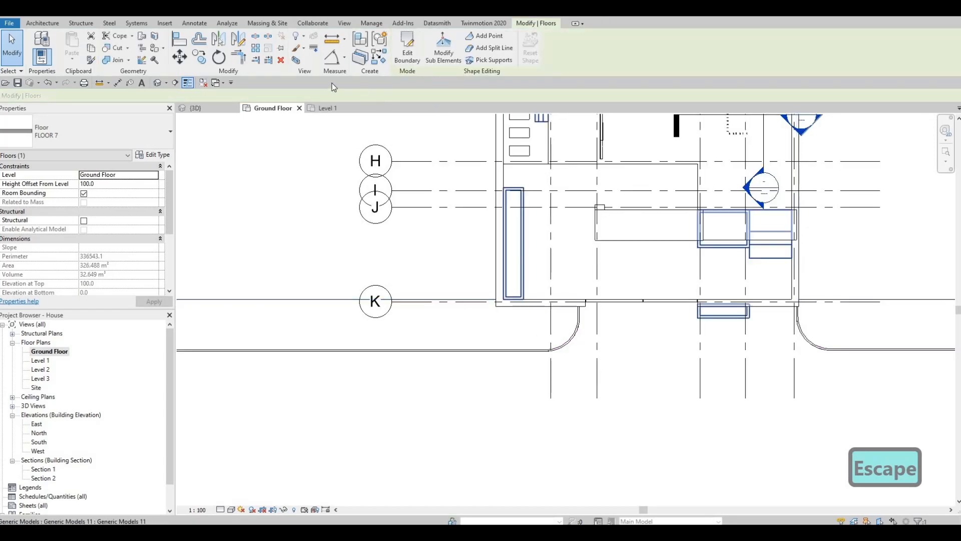
Examine the extended pavement corner and the front boundary wall with its gate in the 3D view.
key(ctrl+Tab)
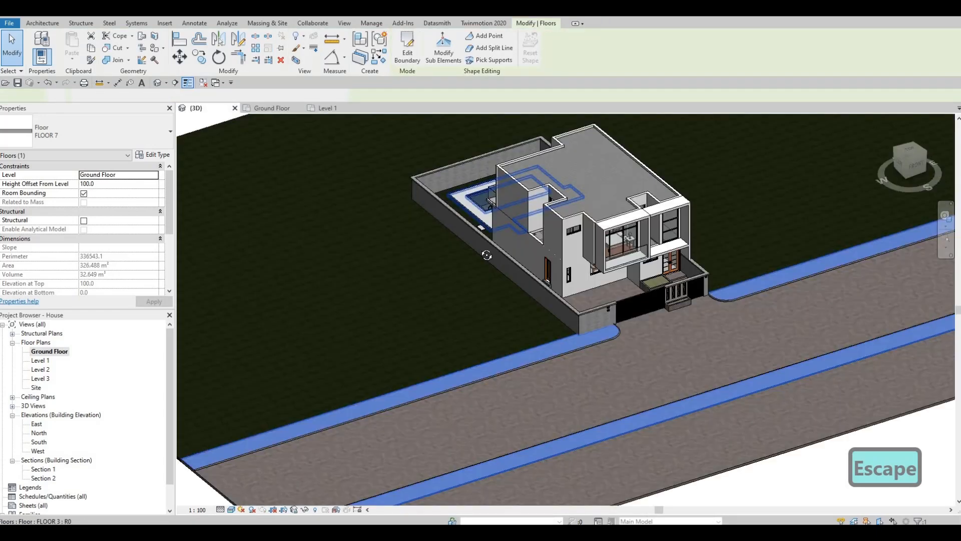
shift+middle_drag(485, 256, 626, 278)
scroll(625, 277, up, 2)
scroll(626, 278, up, 2)
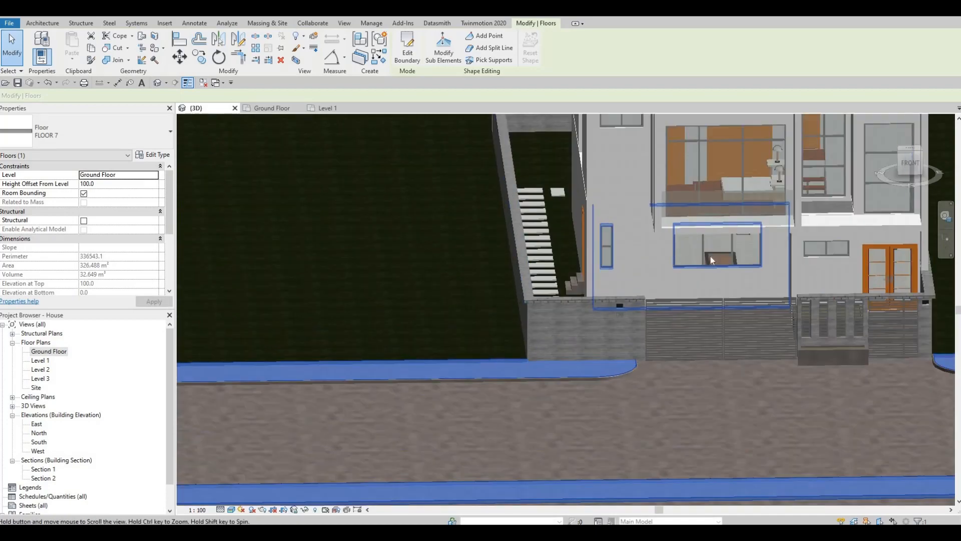
middle_drag(726, 314, 639, 262)
scroll(646, 260, up, 2)
scroll(503, 263, down, 1)
scroll(539, 293, down, 1)
middle_drag(539, 293, 546, 313)
shift+middle_drag(560, 273, 400, 275)
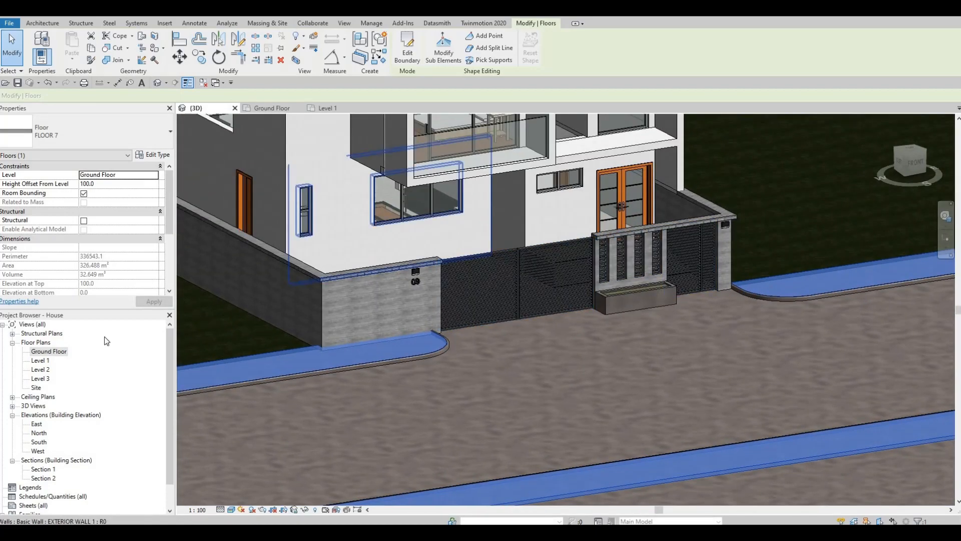
Open the South elevation at the front boundary wall and clear the pavement floor selection.
double_click(38, 442)
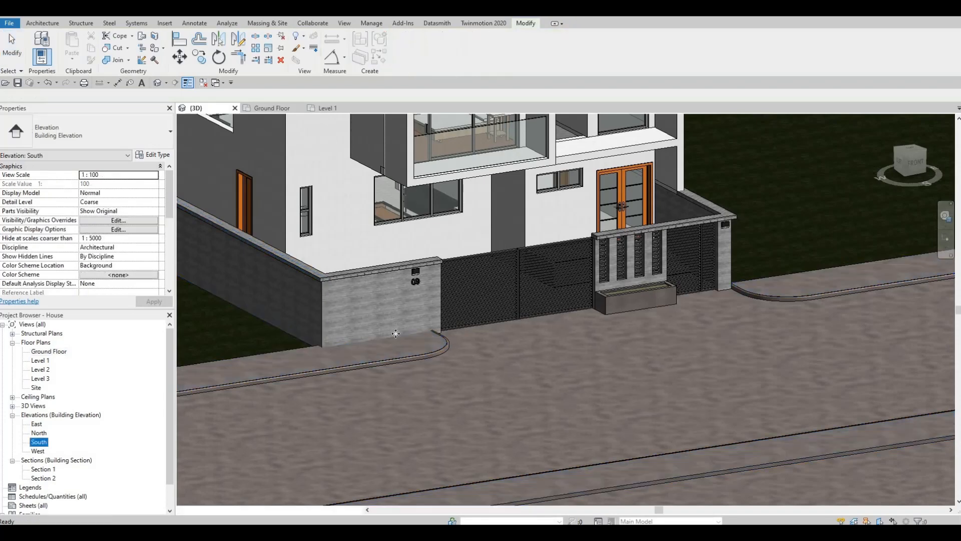
scroll(539, 295, up, 3)
scroll(525, 299, up, 3)
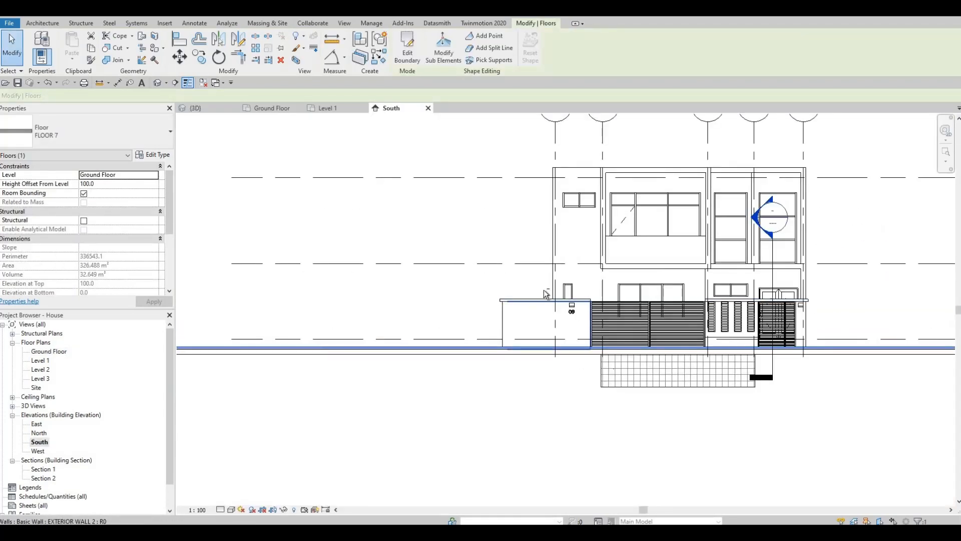
drag(607, 336, 514, 273)
key(Escape)
scroll(591, 315, up, 2)
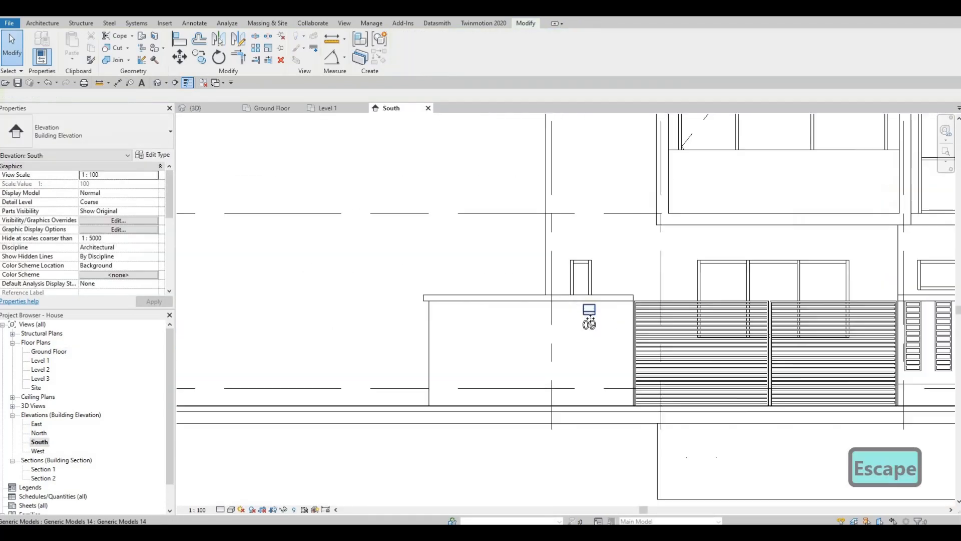
Try moving the wall box and house number 09 to the front wall's left end, and undo the move.
click(589, 327)
ctrl+drag(586, 325, 445, 330)
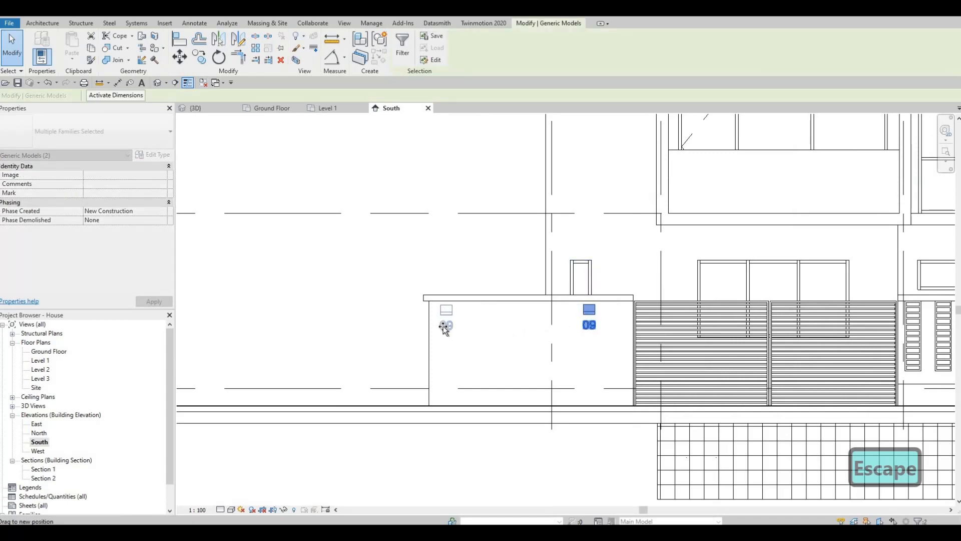
scroll(479, 311, down, 2)
key(Escape)
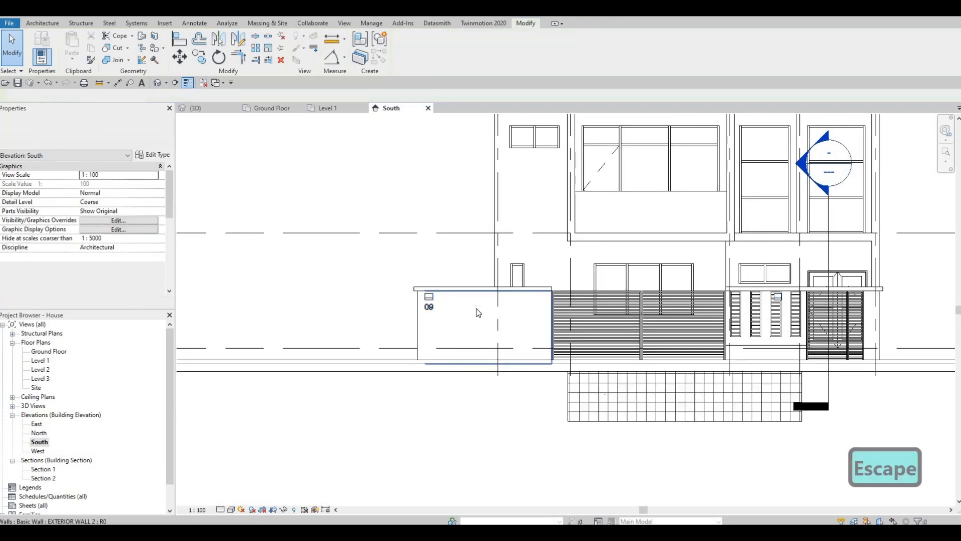
key(Escape)
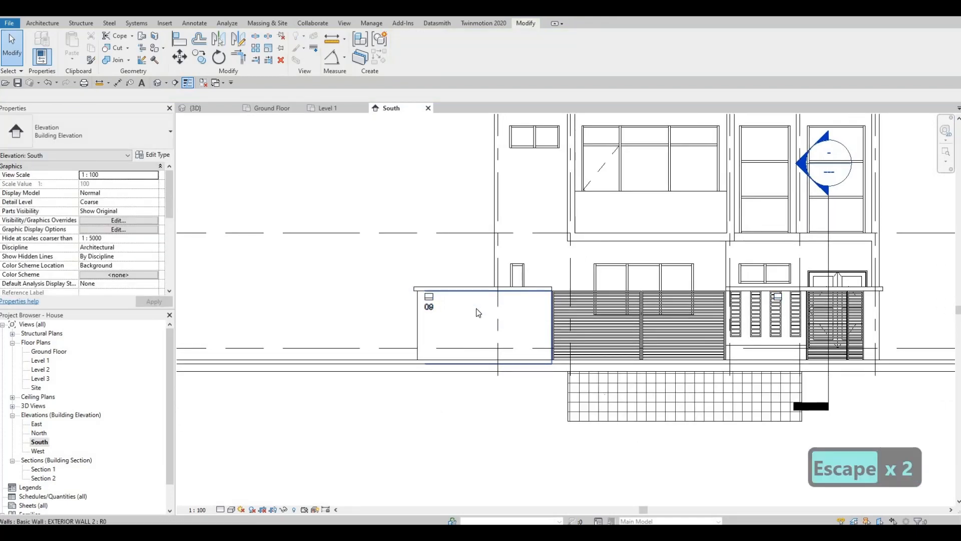
key(ctrl+z)
Open the in-place wall box model on the front boundary wall for editing.
scroll(476, 308, up, 2)
scroll(476, 271, down, 2)
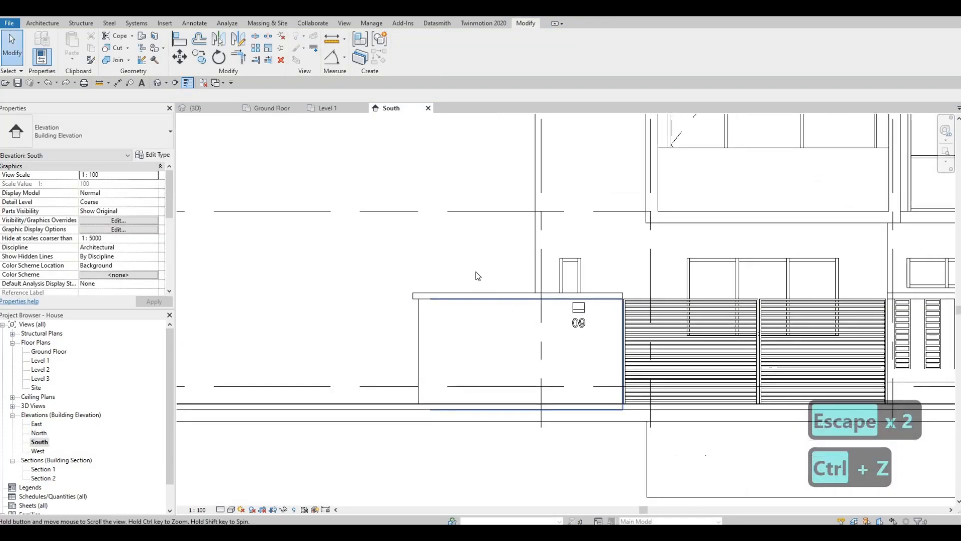
drag(425, 258, 499, 323)
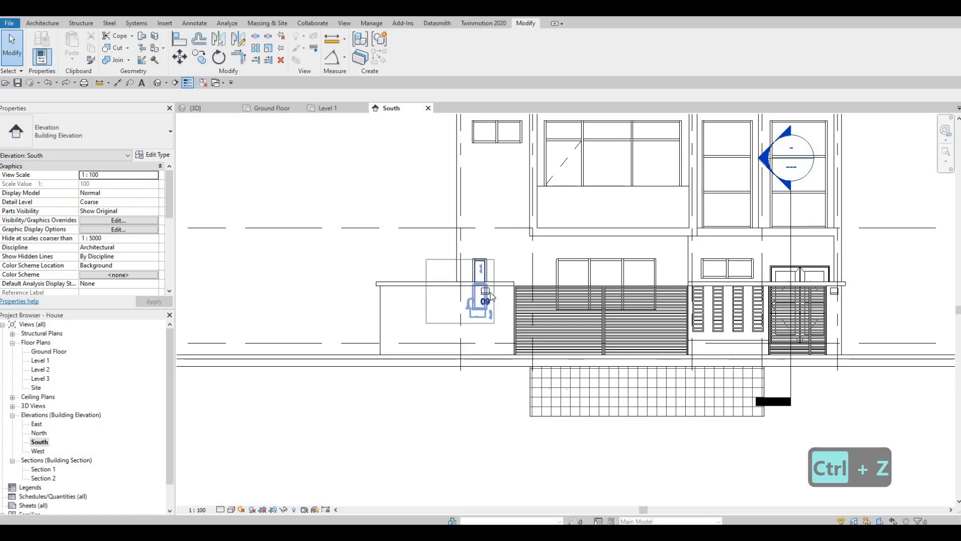
key(Escape)
click(566, 299)
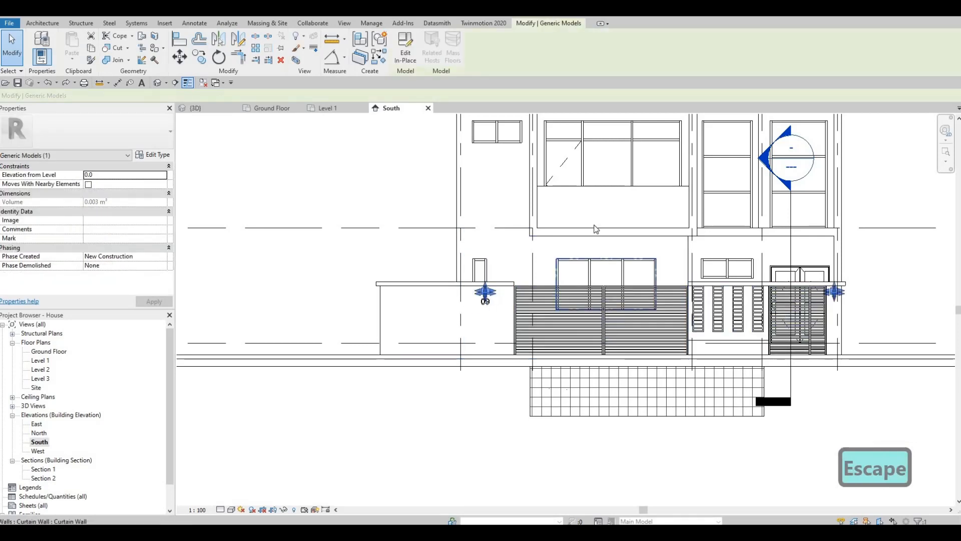
click(405, 50)
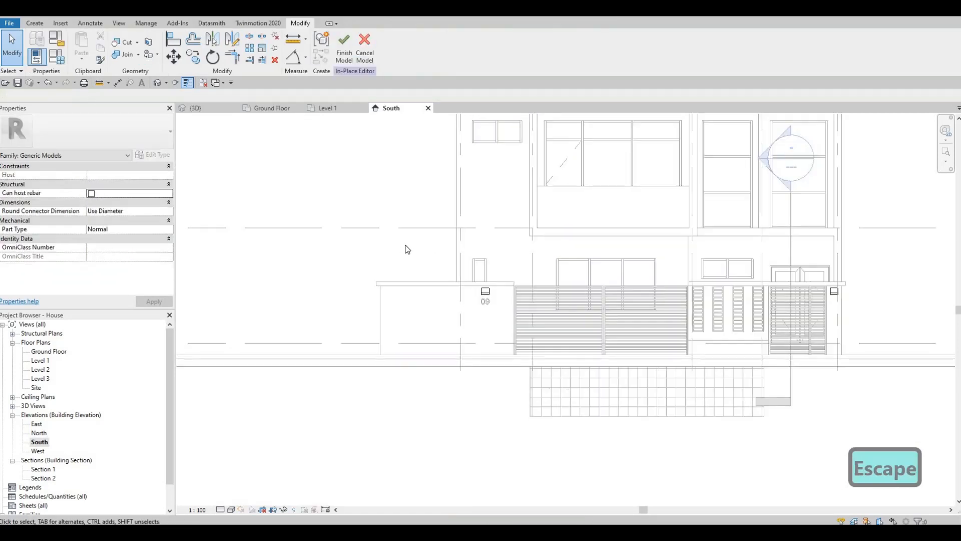
Move the wall box beside the gate horizontally to the front wall's far left end, and finish the in-place model.
drag(503, 323, 404, 244)
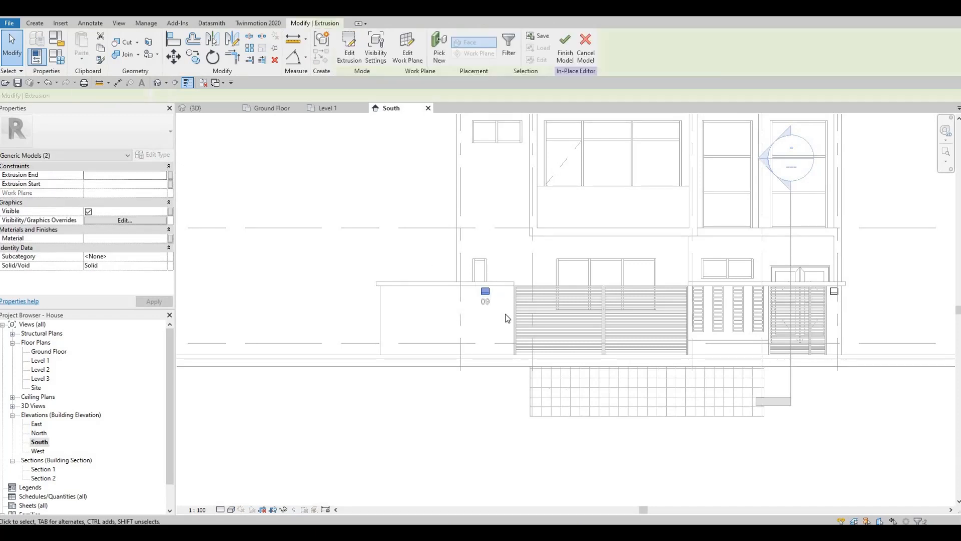
key(v)
scroll(488, 294, up, 2)
click(489, 293)
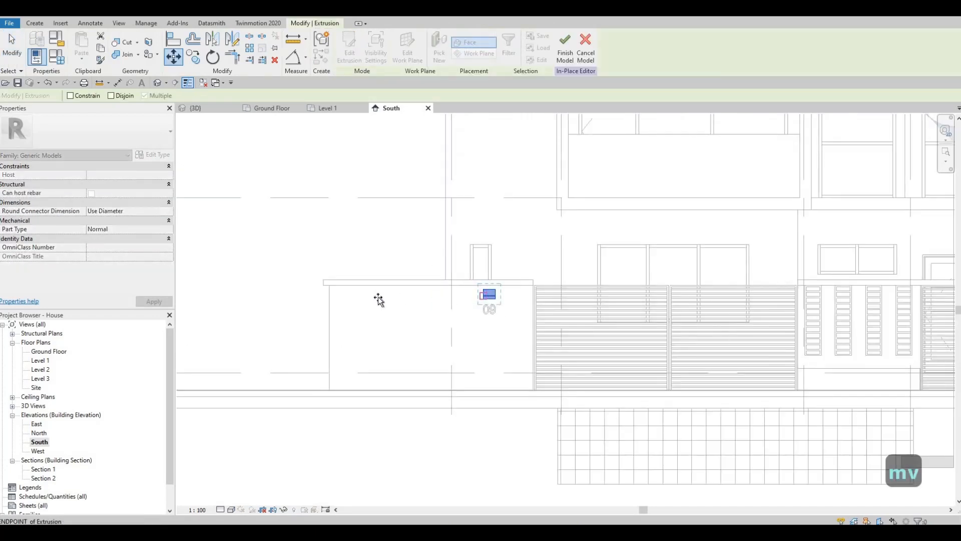
key(Return)
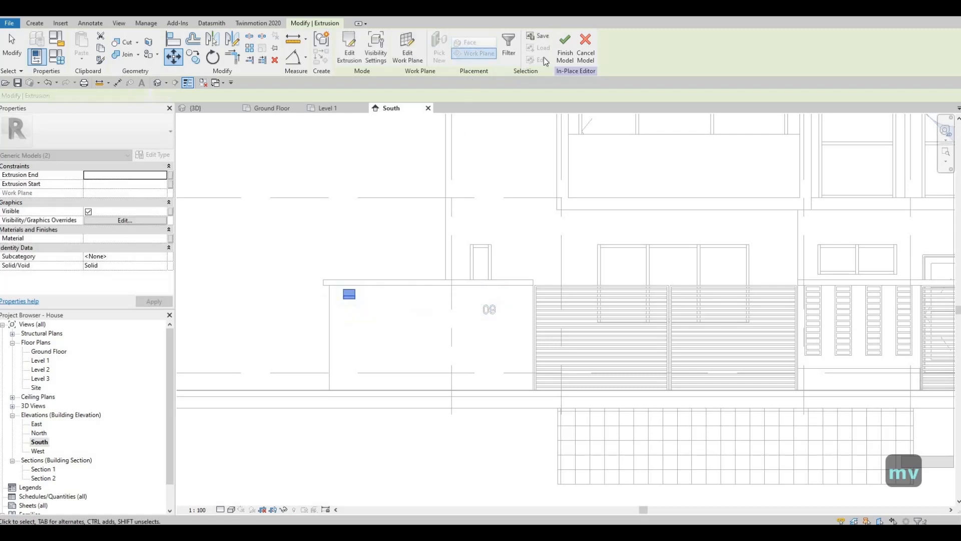
click(565, 48)
key(Escape)
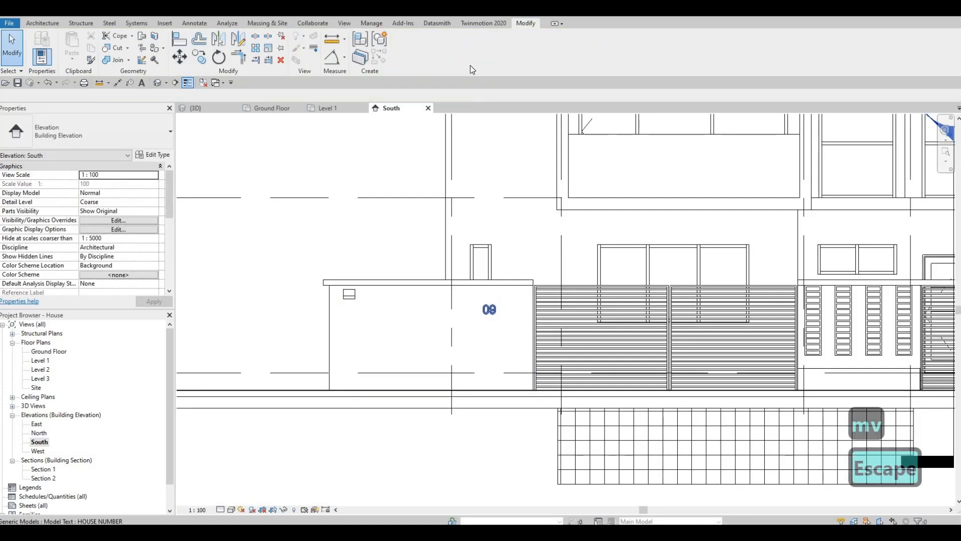
Move the house number 09 horizontally along the front wall until it sits directly below the wall box.
click(489, 309)
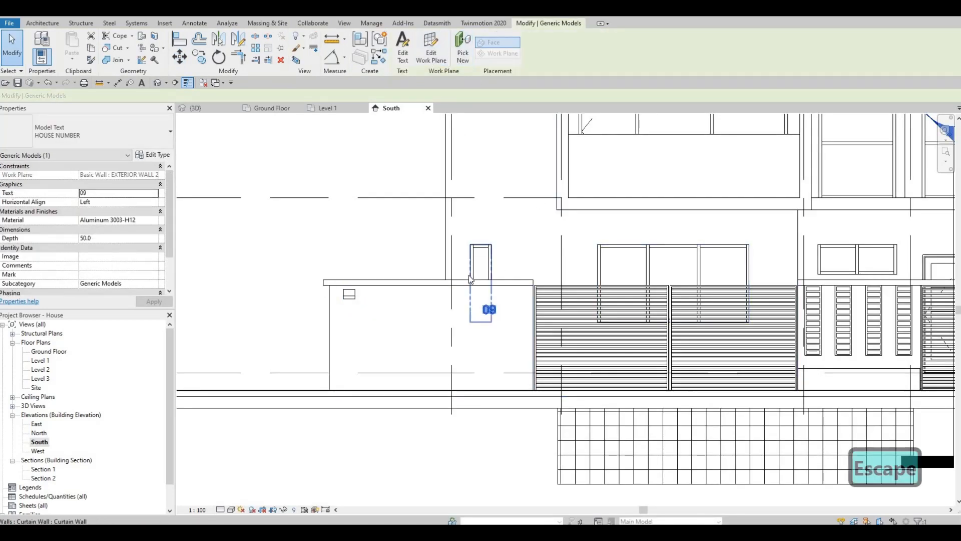
key(m)
key(v)
click(489, 309)
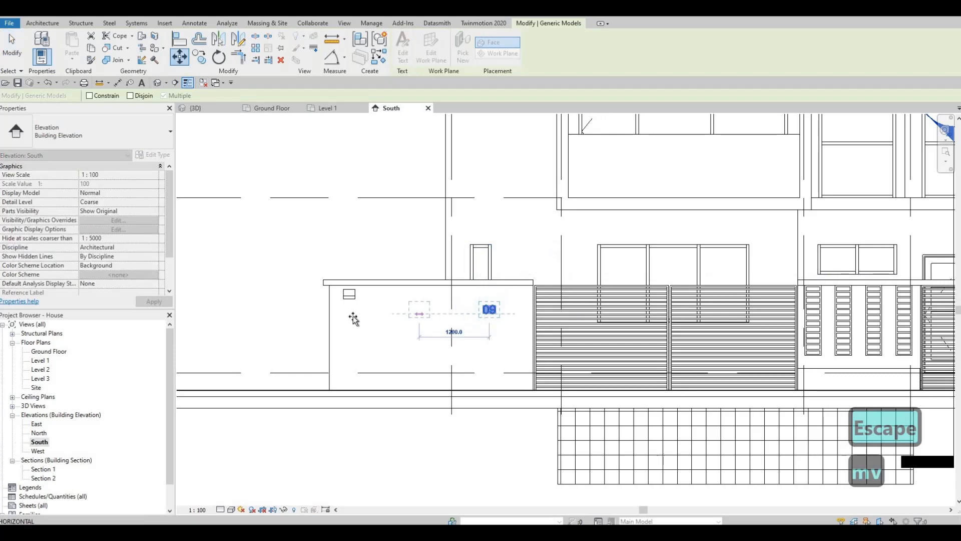
click(352, 312)
key(Escape)
key(Escape)
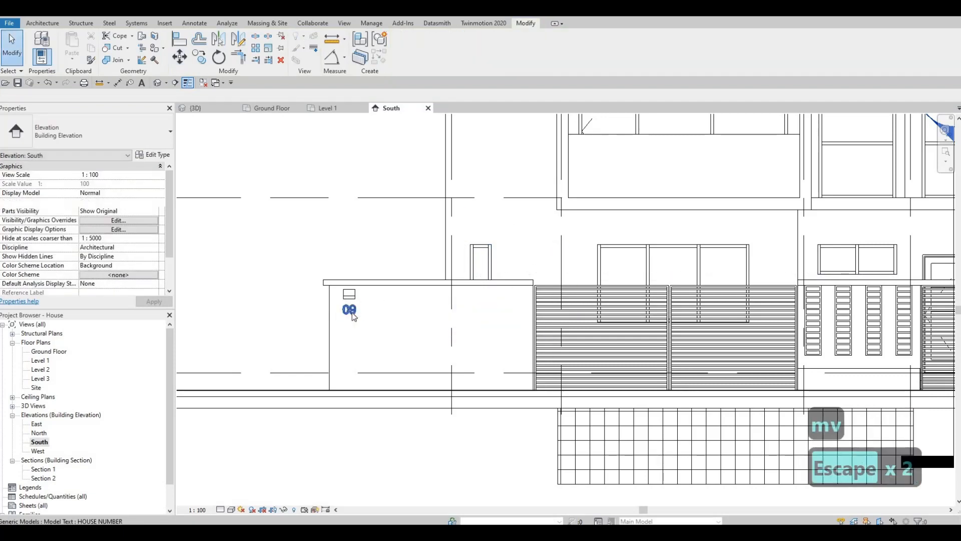
Change the house number model text below the wall box to 101.
click(352, 313)
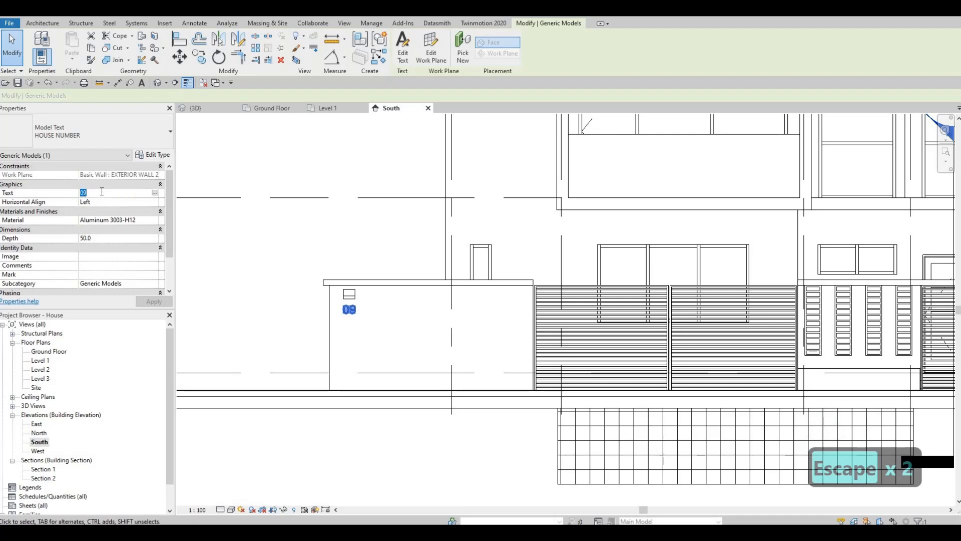
text(101)
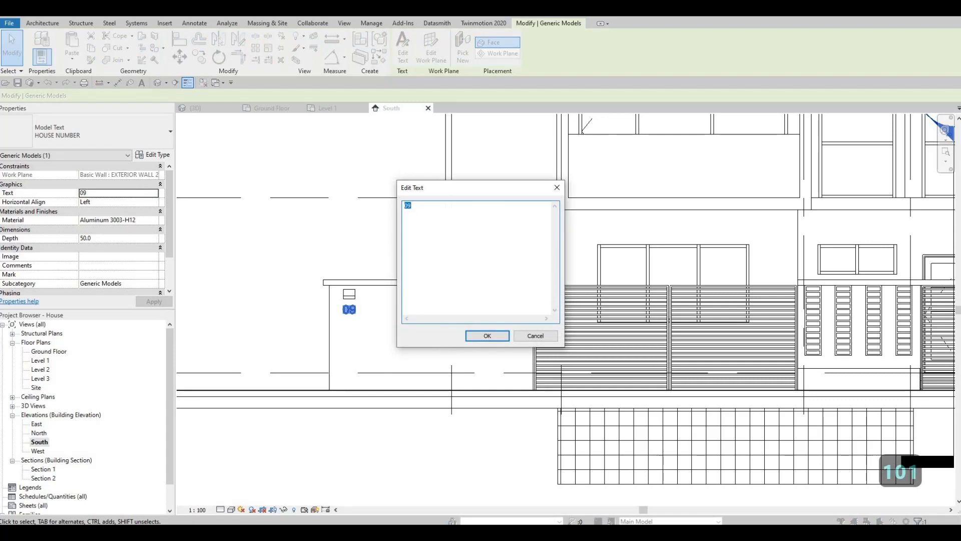
text(101)
click(483, 341)
scroll(360, 287, up, 3)
key(Escape)
scroll(356, 284, up, 2)
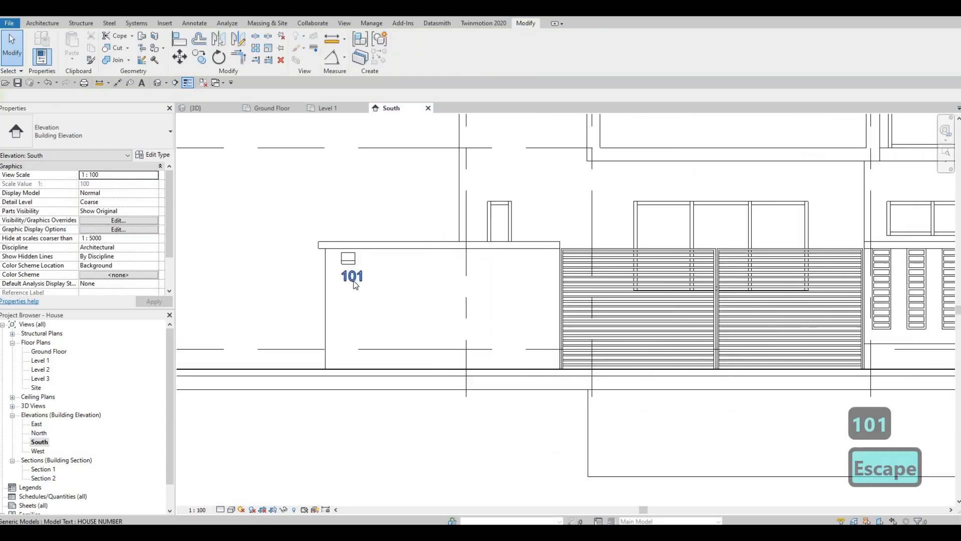
Nudge the house number 101 two increments to the left to centre it beneath the wall box.
click(353, 277)
key(Left)
key(Left)
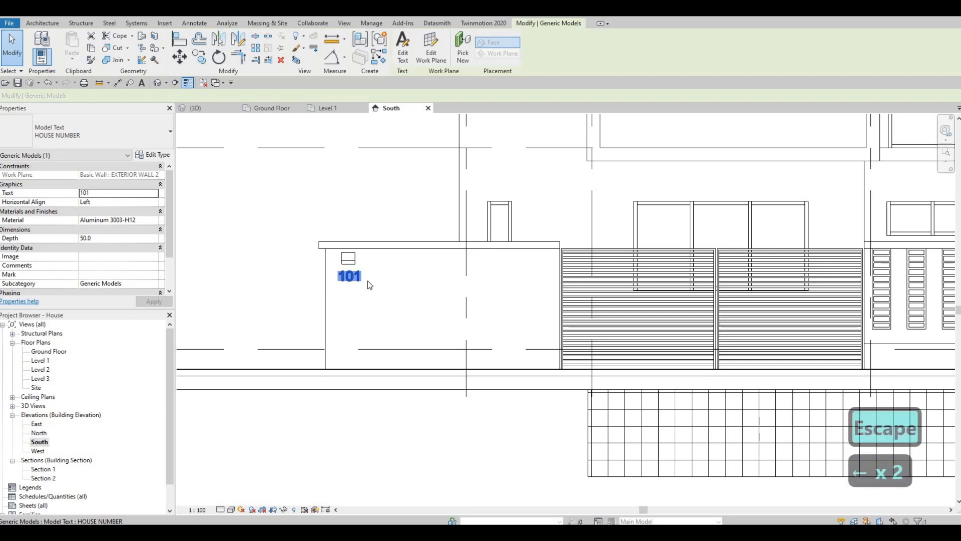
key(Escape)
key(Escape)
Return to the 3D view of the house and save the project.
scroll(457, 326, down, 4)
scroll(523, 339, down, 1)
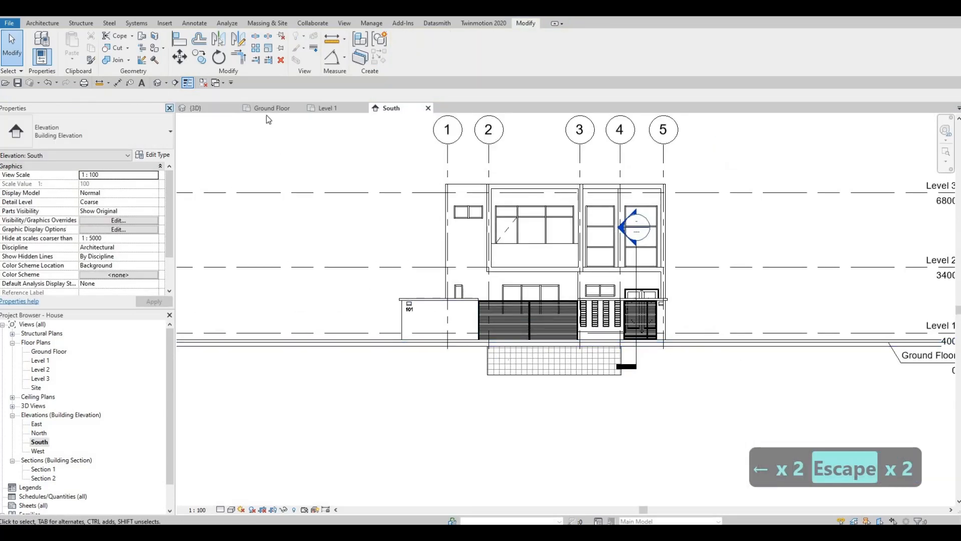
middle_drag(490, 252, 536, 346)
click(205, 108)
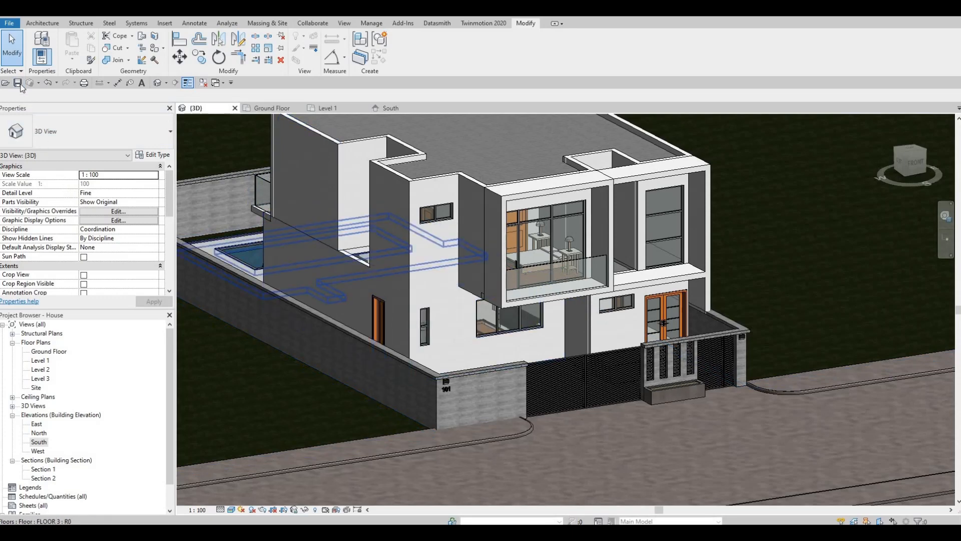
key(ctrl+s)
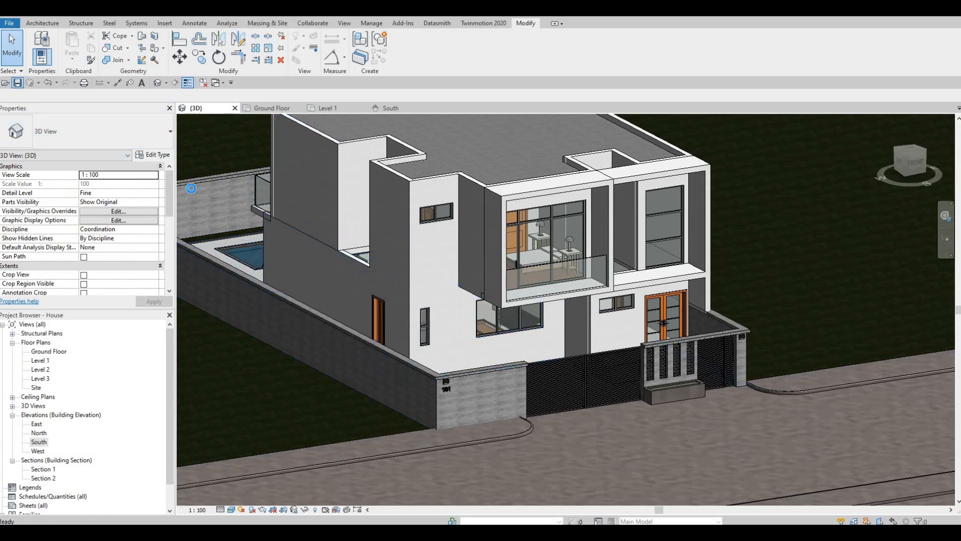